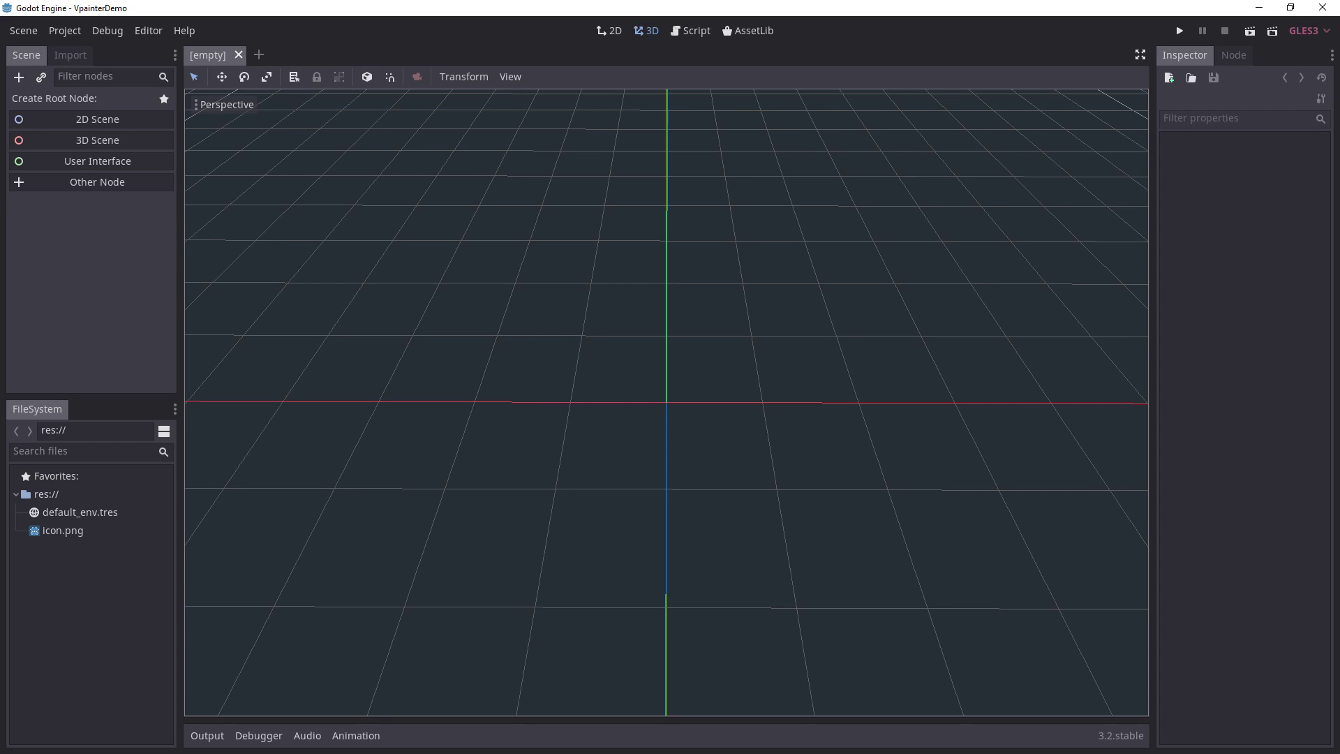
Step: Switch to the browser, maximize it and look over the VPainter repository's file list and README on GitHub
{"action": "left_click_drag", "start_coordinate": [1339, 195], "coordinate": [684, 126]}
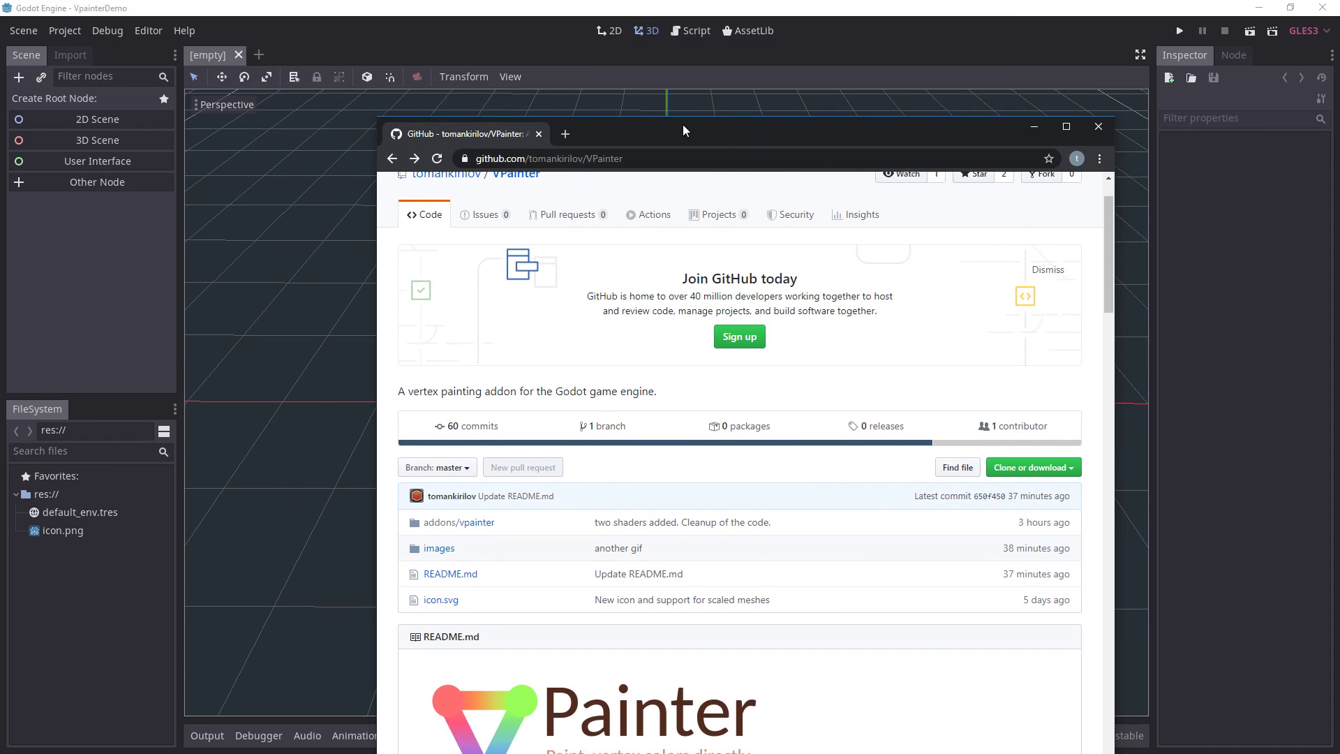
{"action": "double_click", "coordinate": [684, 127]}
{"action": "scroll", "coordinate": [168, 327], "scroll_direction": "down", "scroll_amount": 3}
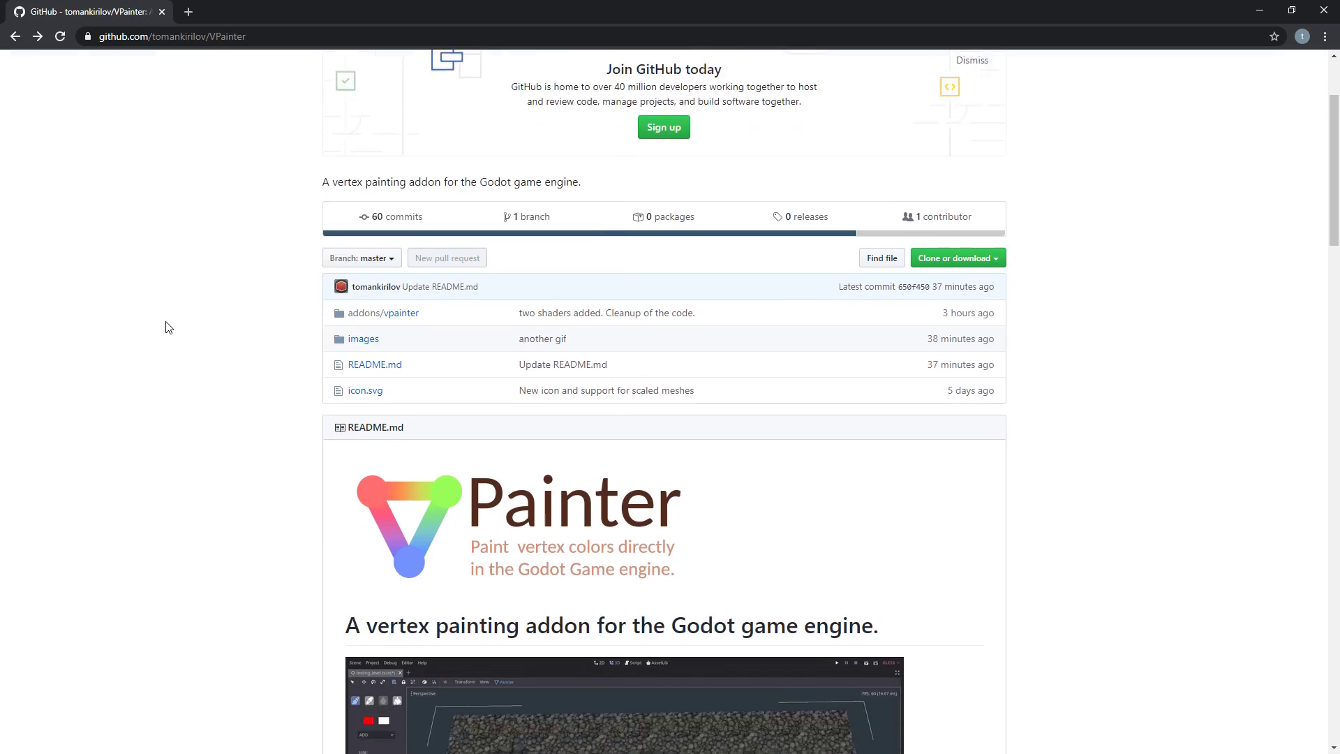
{"action": "scroll", "coordinate": [169, 330], "scroll_direction": "down", "scroll_amount": 1}
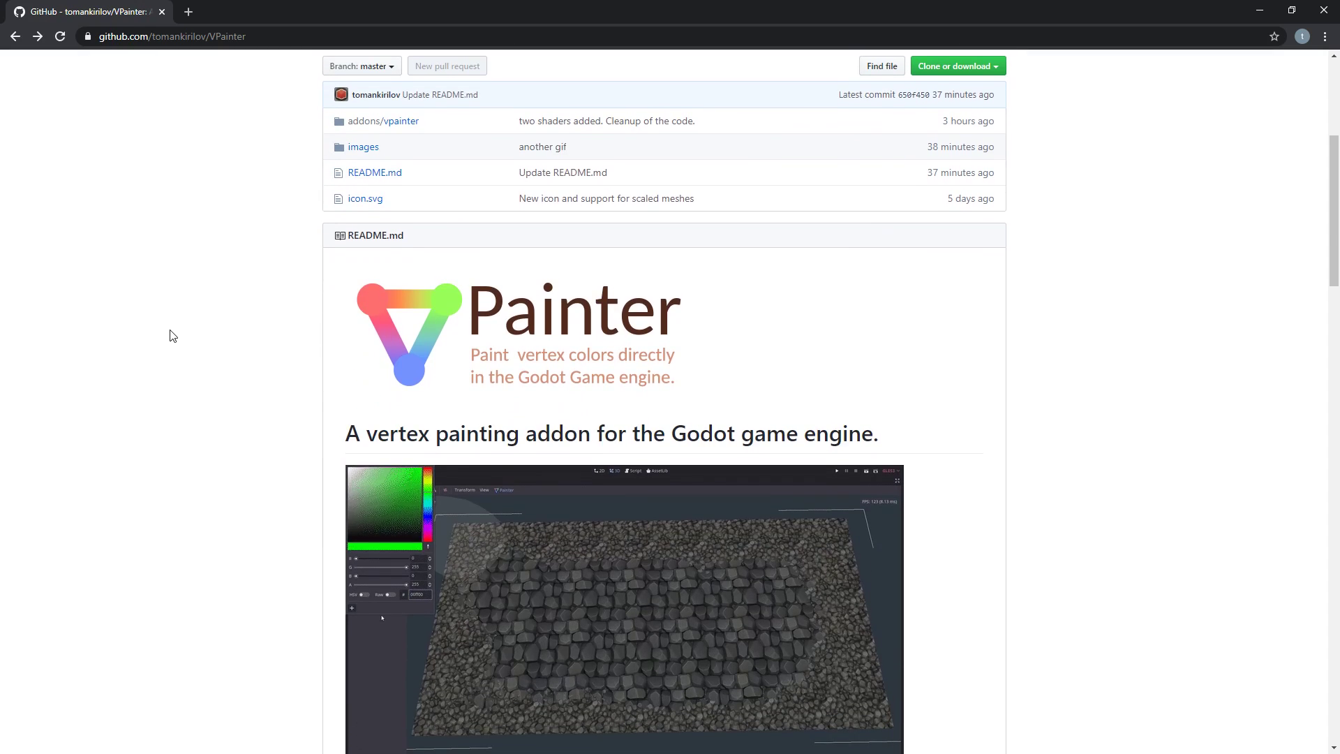
{"action": "scroll", "coordinate": [178, 340], "scroll_direction": "up", "scroll_amount": 3}
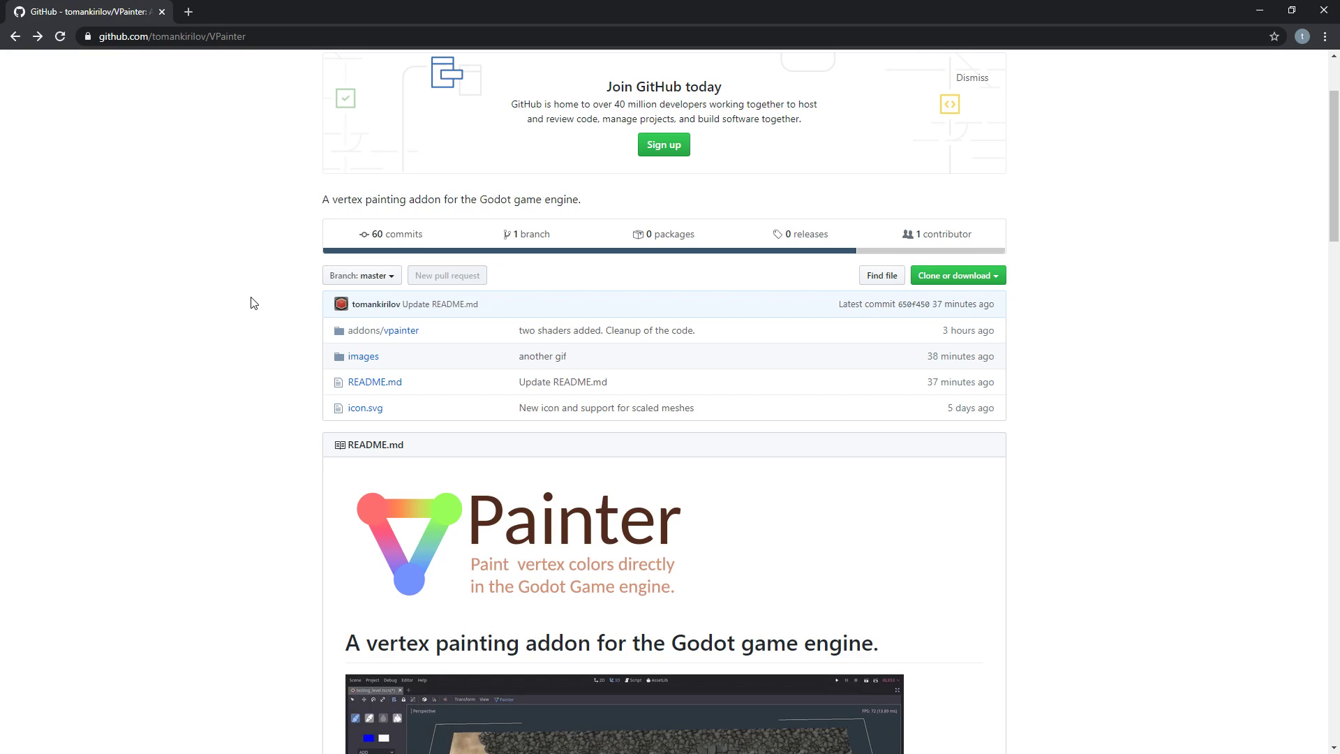
{"action": "scroll", "coordinate": [234, 310], "scroll_direction": "down", "scroll_amount": 2}
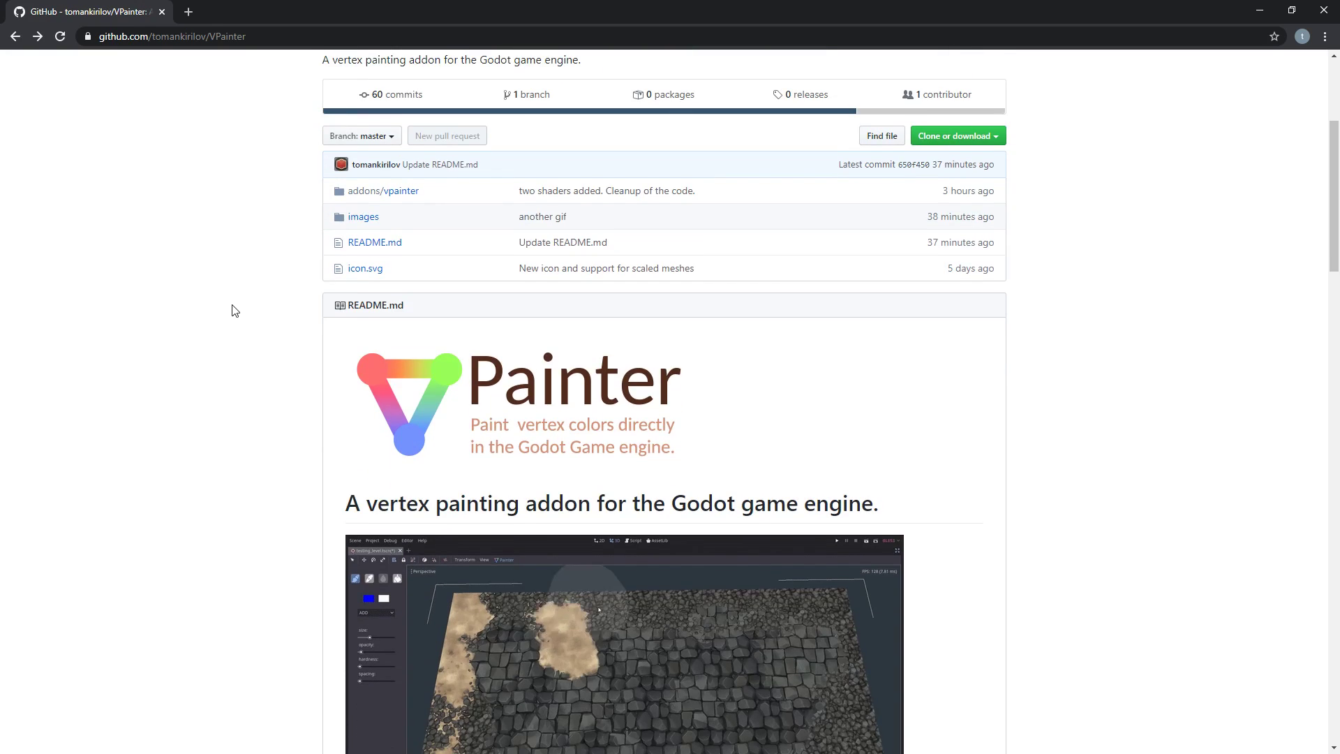
{"action": "scroll", "coordinate": [234, 311], "scroll_direction": "up", "scroll_amount": 2}
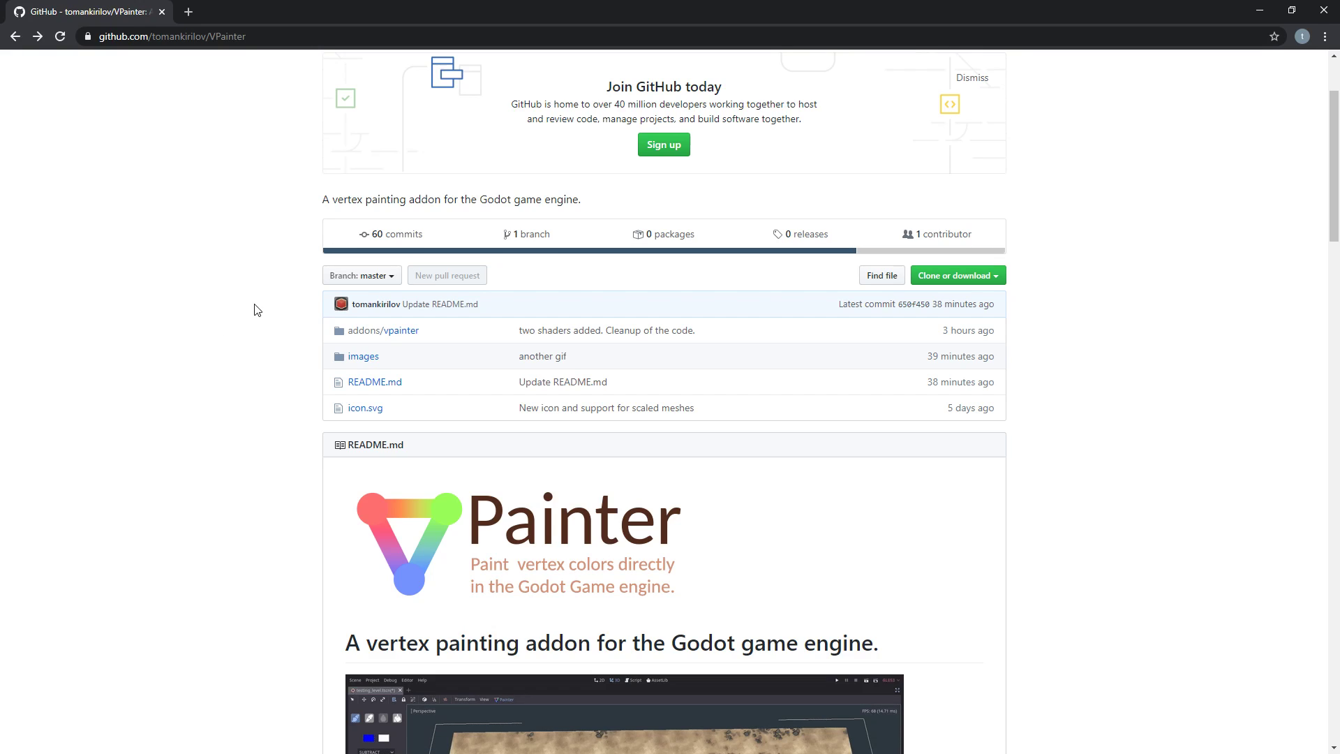
{"action": "key", "text": "alt+Tab"}
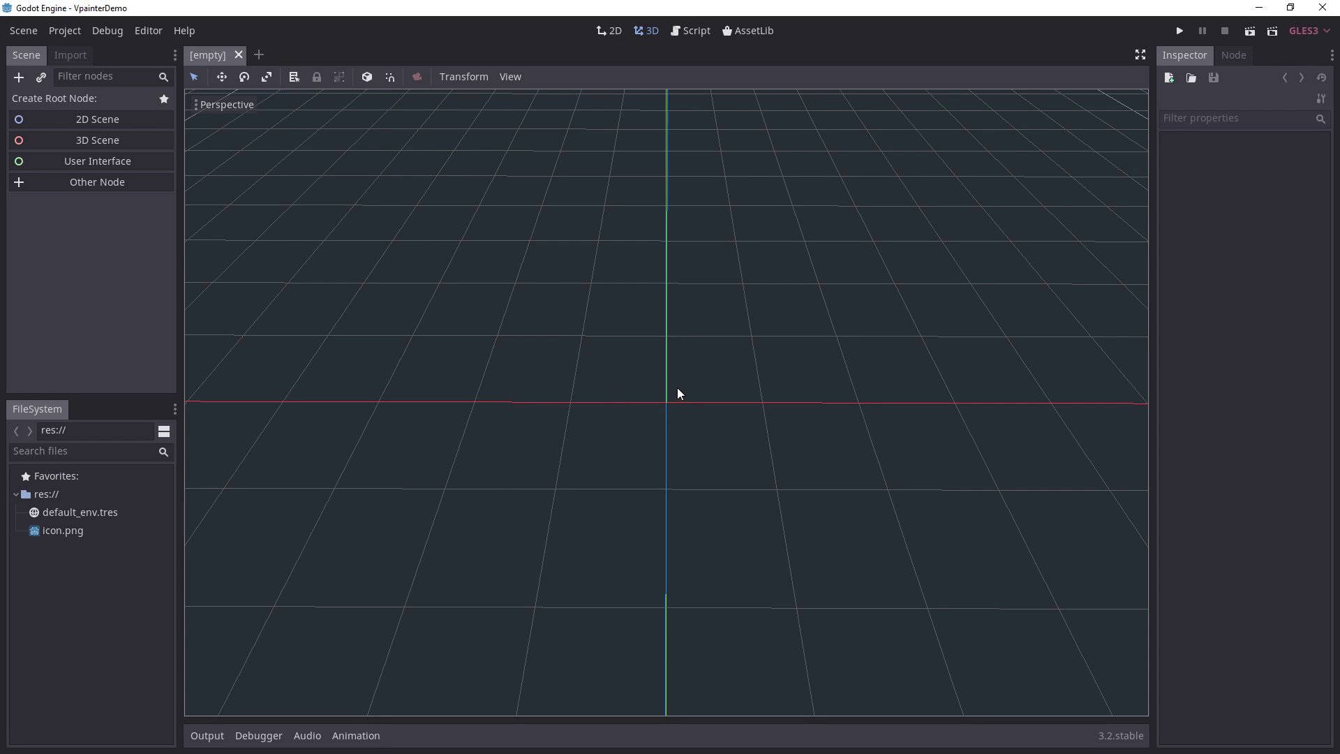
{"action": "middle_click_drag", "start_coordinate": [679, 391], "coordinate": [627, 397]}
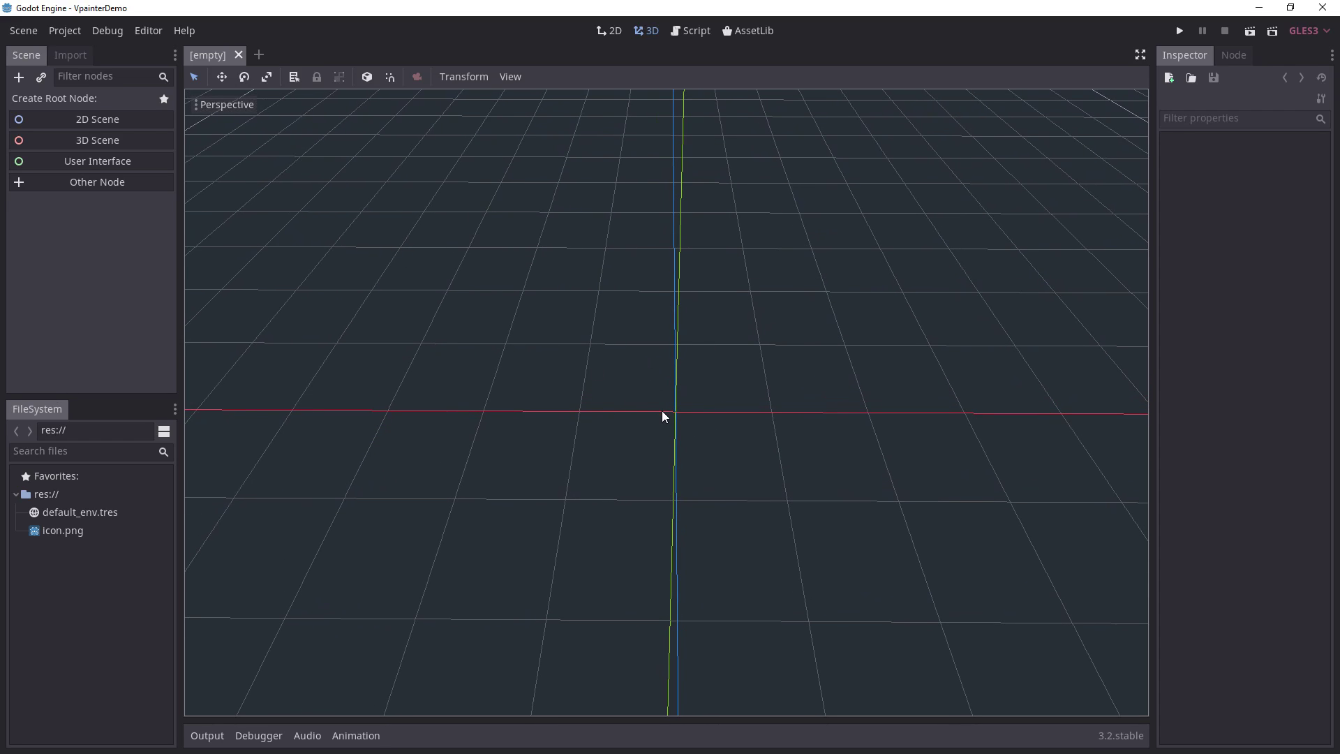
{"action": "key", "text": "alt+Tab"}
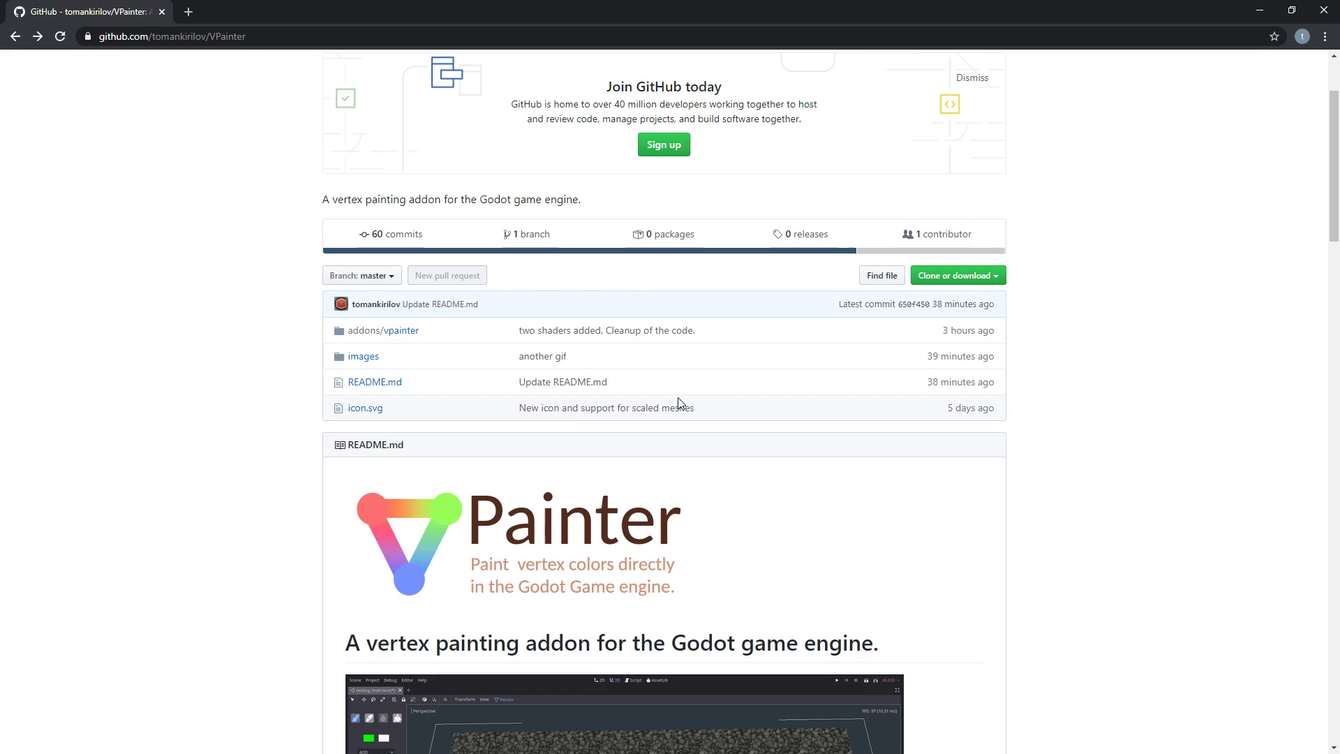
Step: View the VPainter repository's clone and download options, dismiss them and minimize the browser
{"action": "left_click", "coordinate": [951, 279]}
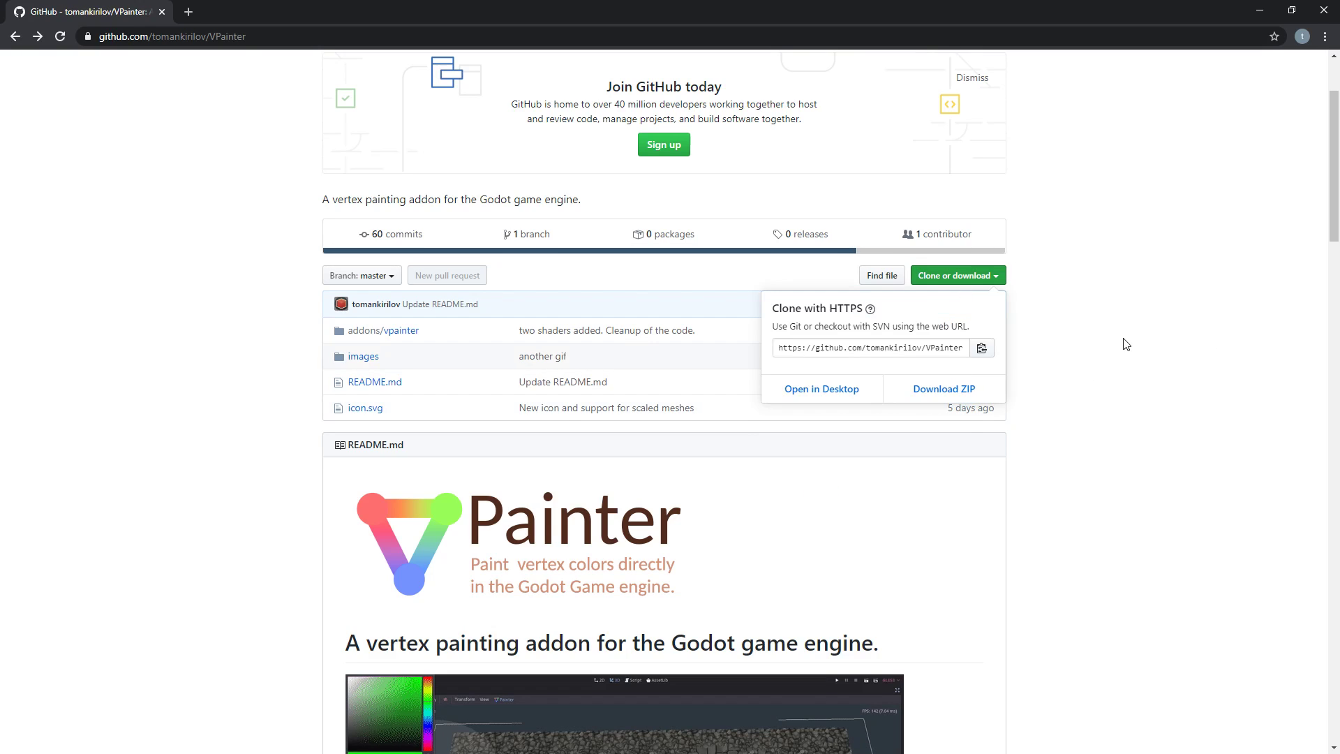
{"action": "left_click", "coordinate": [276, 353]}
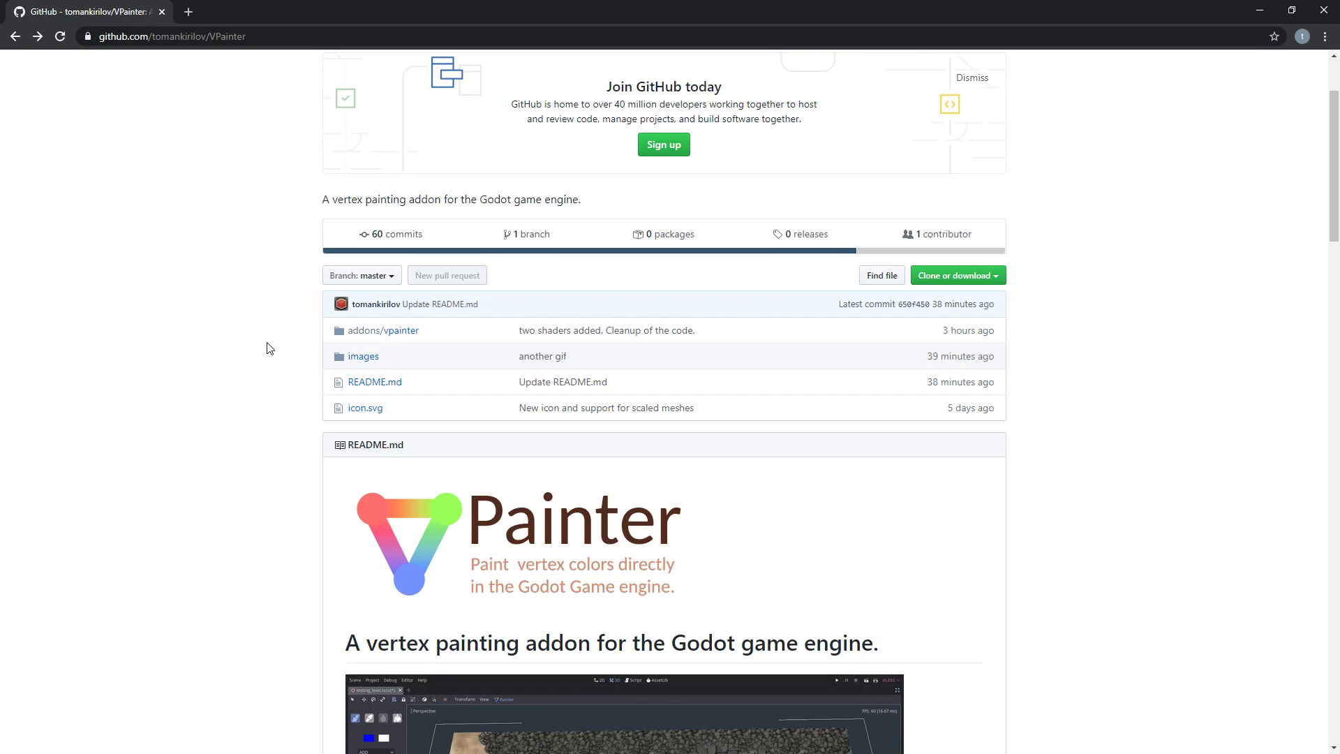
{"action": "scroll", "coordinate": [251, 347], "scroll_direction": "up", "scroll_amount": 1}
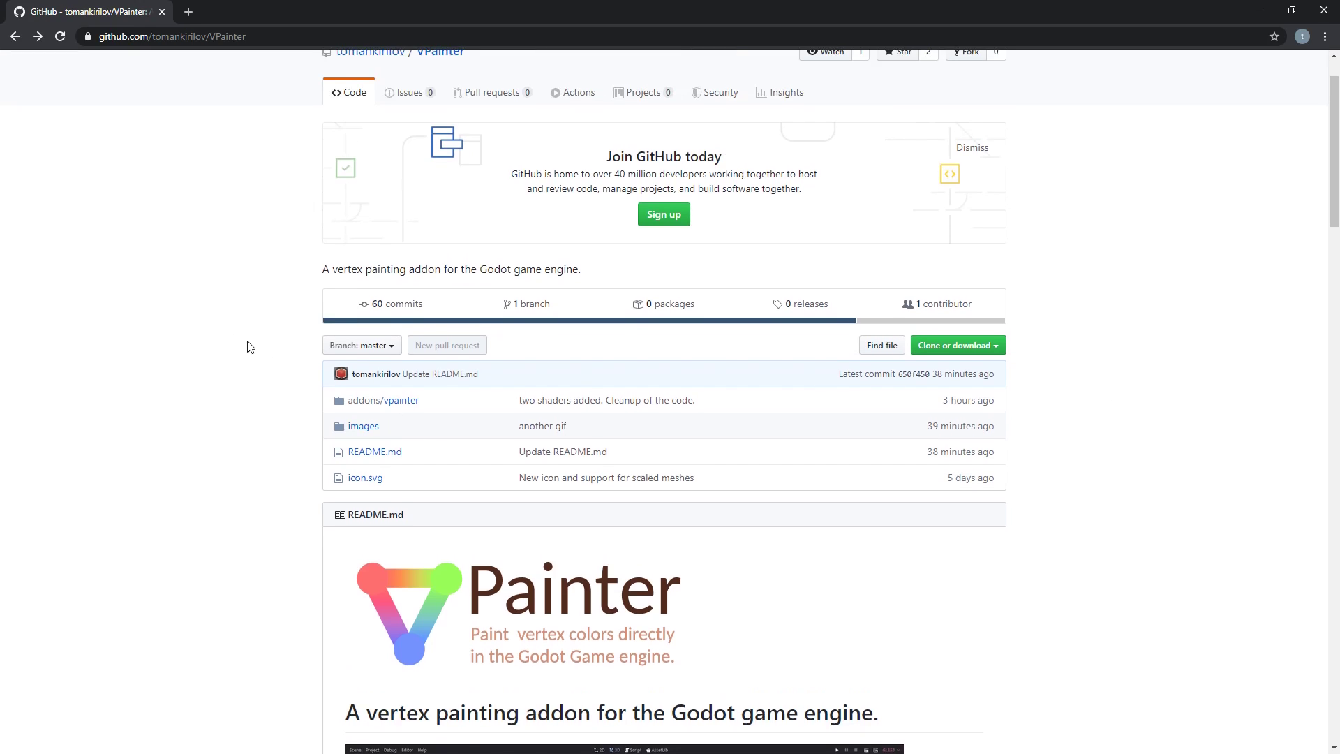
{"action": "left_click", "coordinate": [1260, 10]}
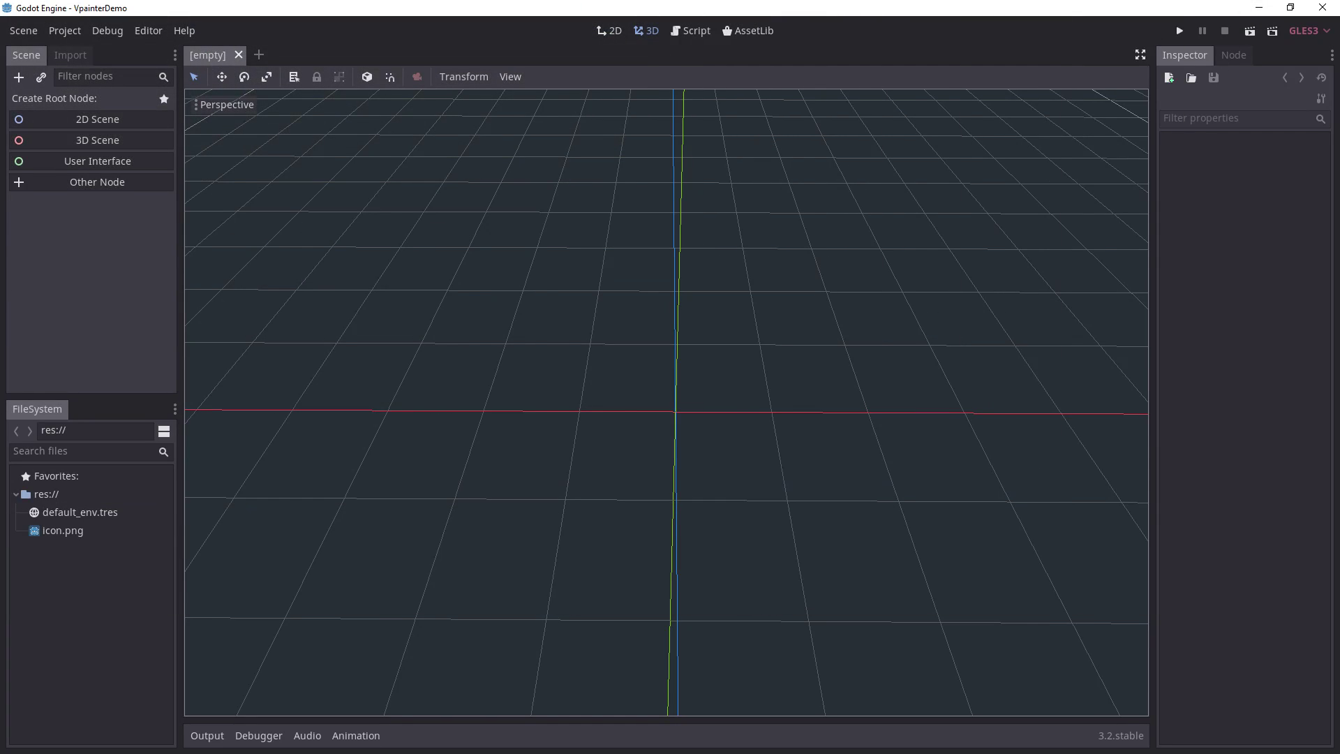
Step: Switch to File Explorer and look through the contents of the extracted VPainter-master folder
{"action": "left_click_drag", "start_coordinate": [951, 1], "coordinate": [893, 110]}
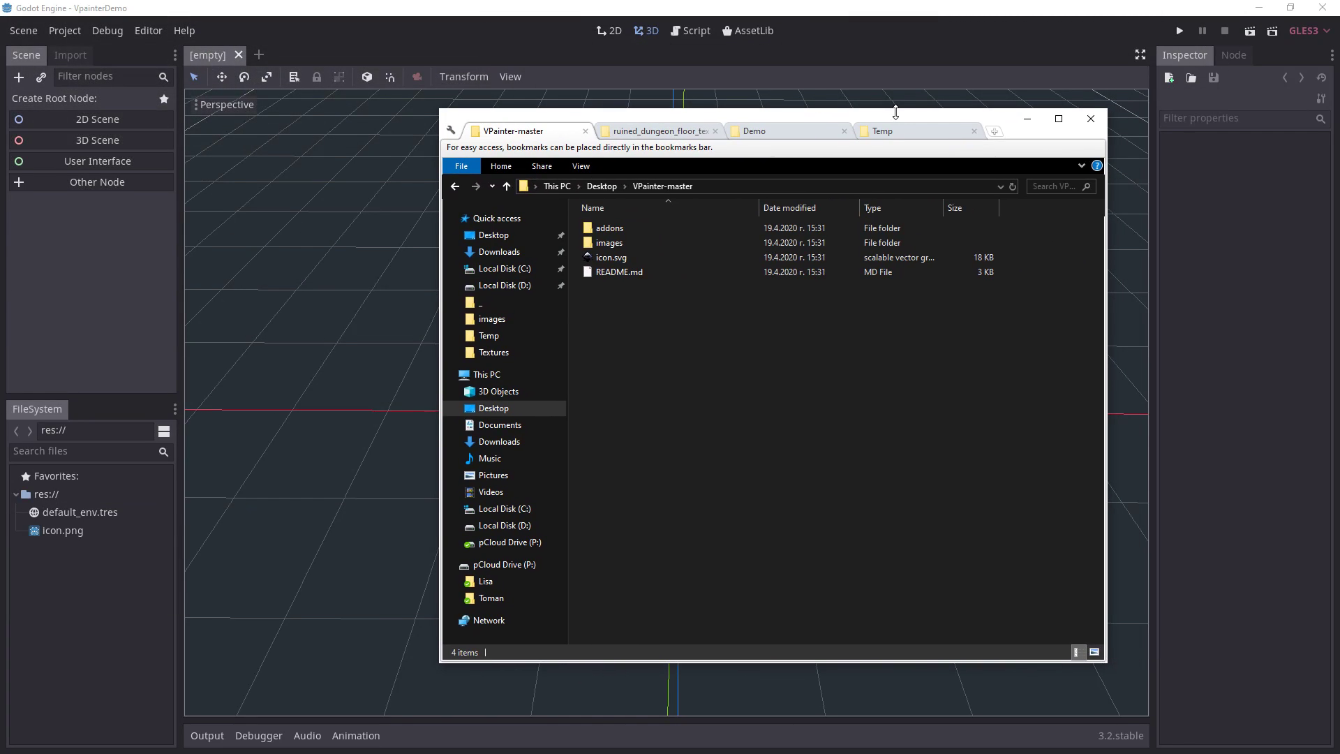
{"action": "left_click", "coordinate": [650, 437]}
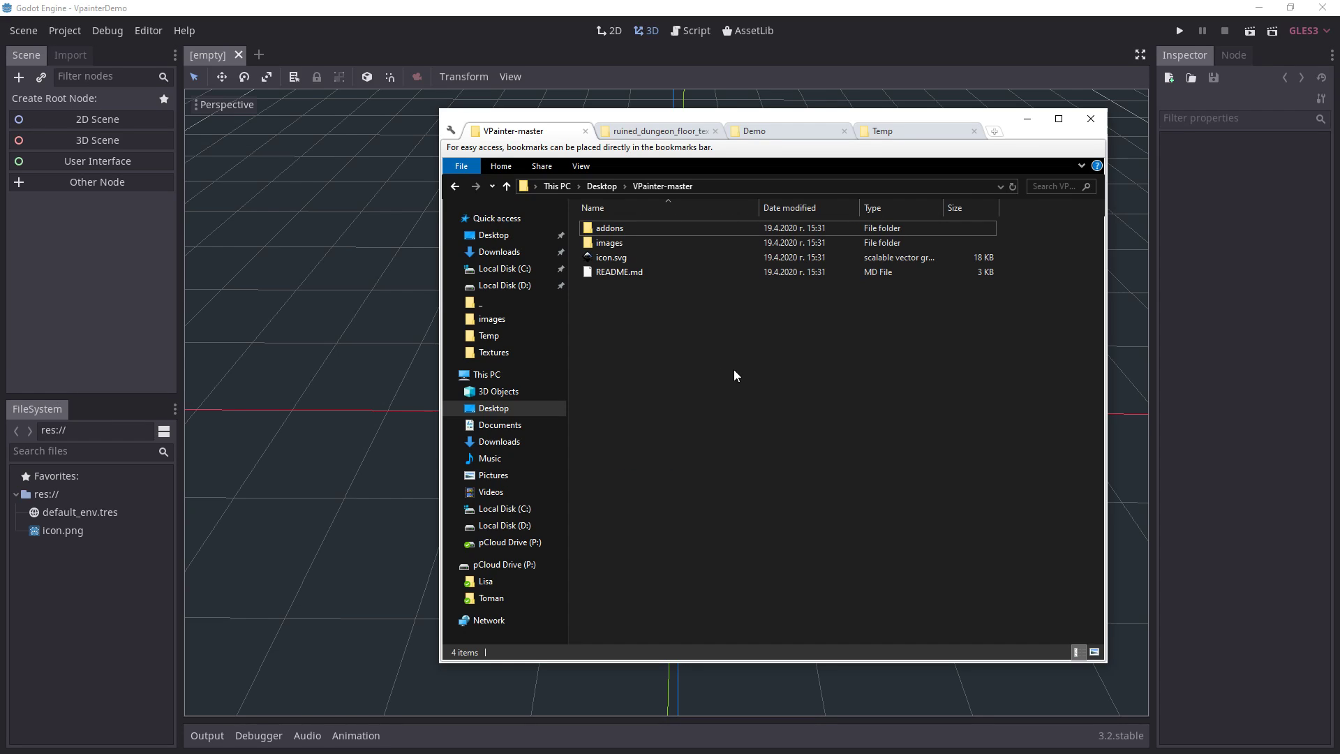
{"action": "left_click", "coordinate": [618, 234]}
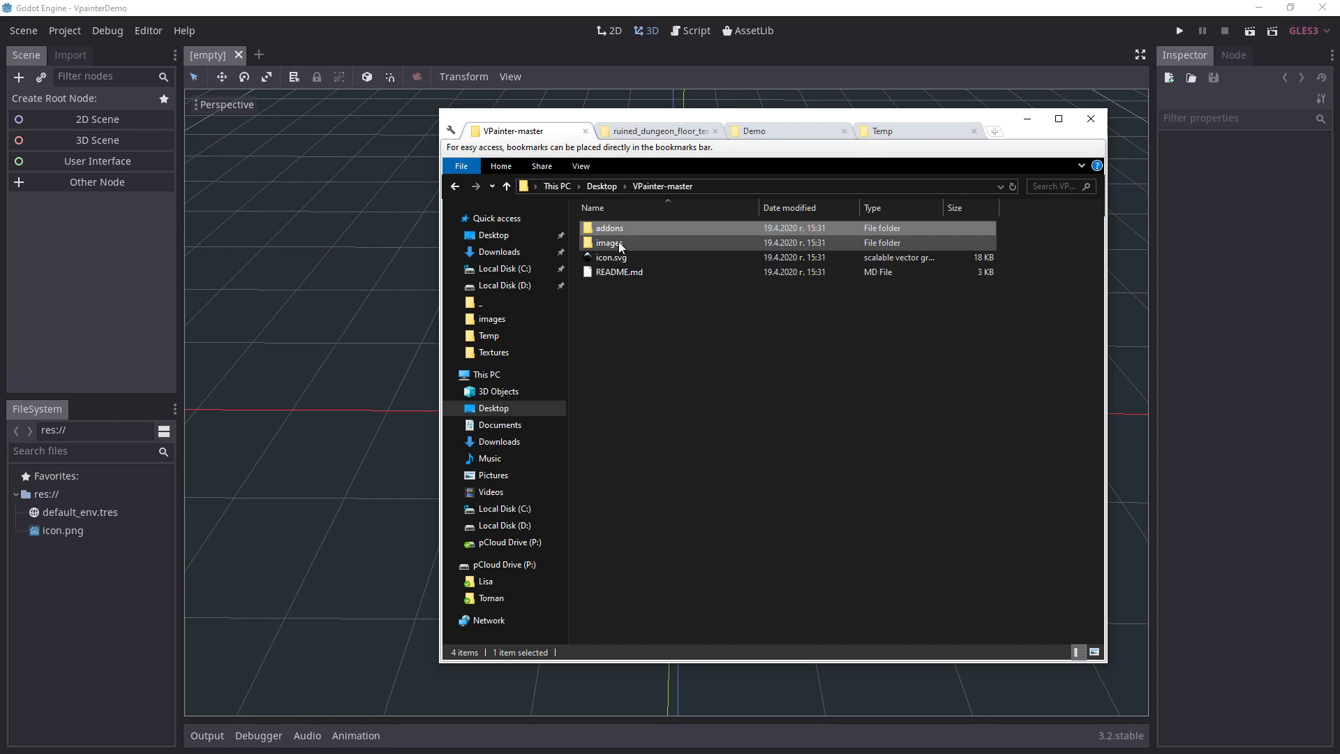
{"action": "left_click", "coordinate": [620, 244]}
{"action": "left_click", "coordinate": [626, 259]}
{"action": "left_click", "coordinate": [620, 273]}
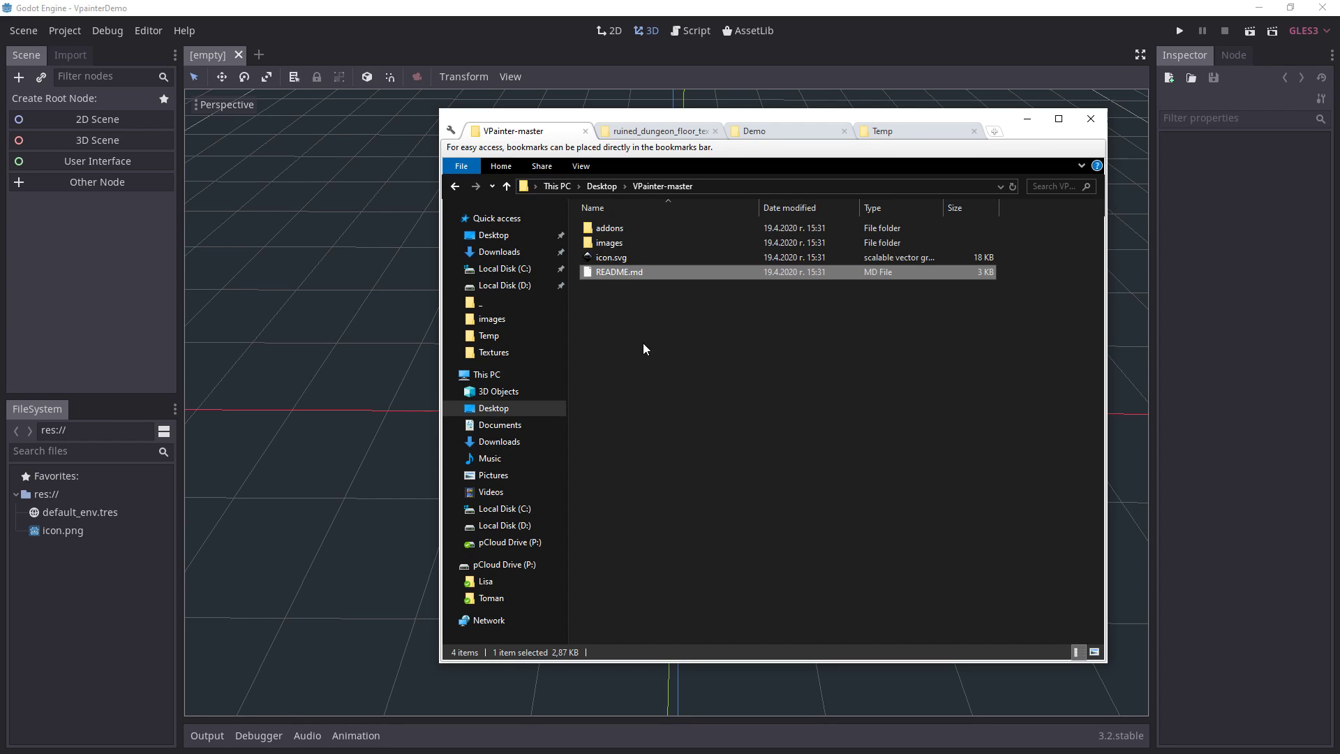
{"action": "left_click", "coordinate": [644, 344]}
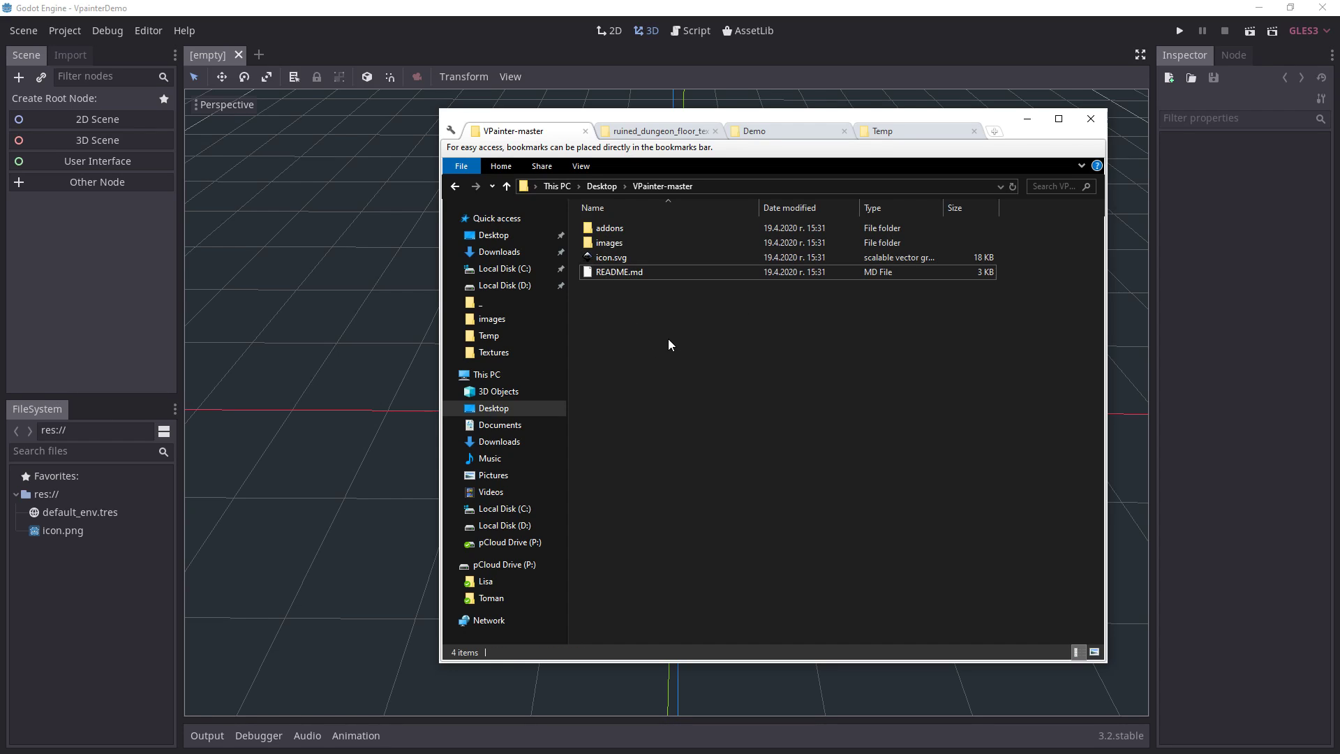
Step: Return to Godot and open the project's root folder res:// in the file manager
{"action": "left_click", "coordinate": [626, 228]}
{"action": "left_click", "coordinate": [74, 593]}
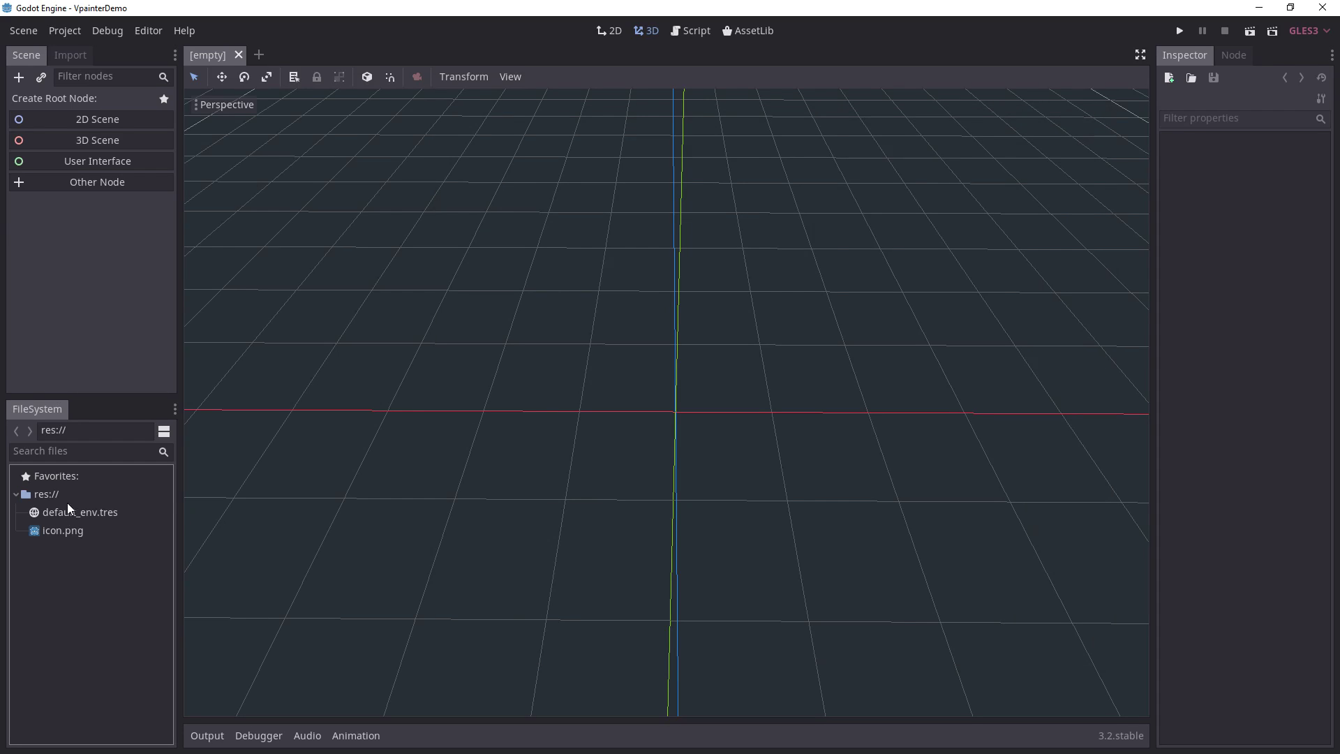
{"action": "left_click", "coordinate": [111, 496]}
{"action": "right_click", "coordinate": [98, 495]}
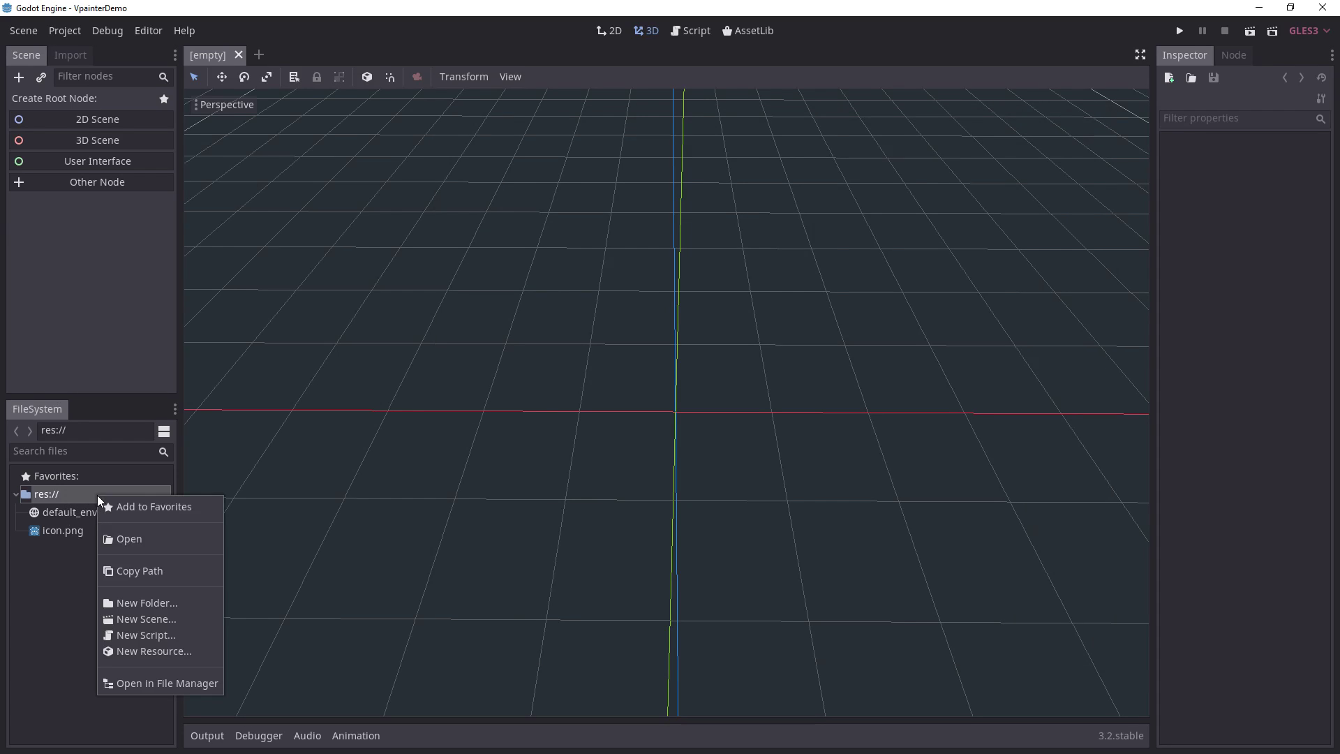
{"action": "left_click", "coordinate": [165, 684]}
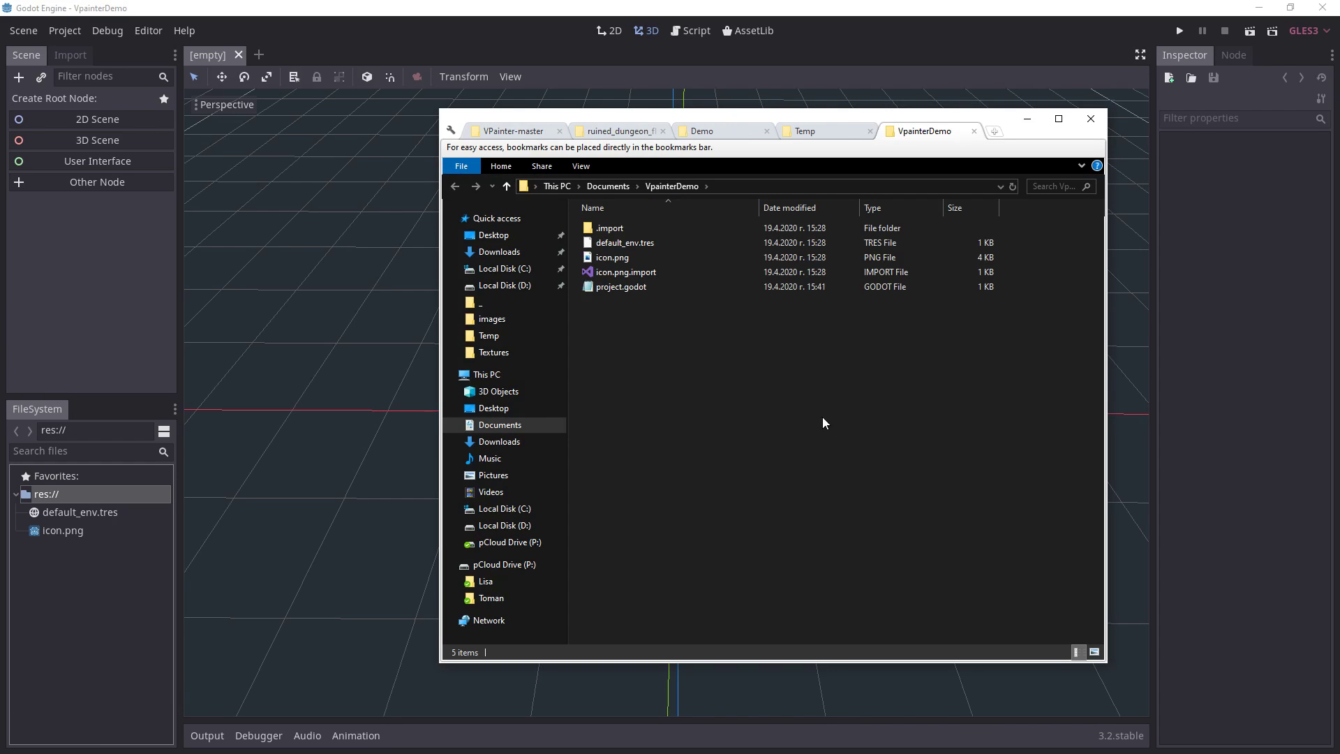
Step: Copy the addons folder from VPainter-master into the VpainterDemo project folder, then switch to Godot and select it there
{"action": "left_click", "coordinate": [514, 132]}
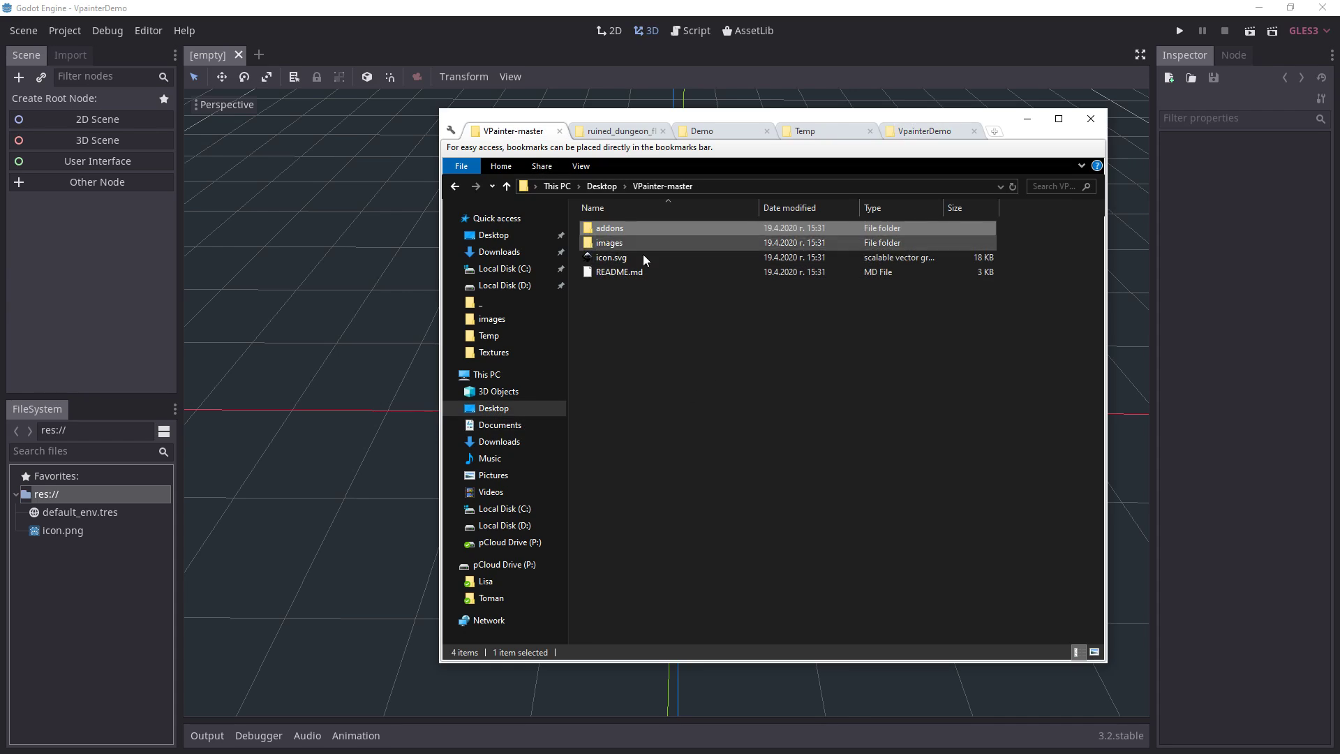
{"action": "left_click", "coordinate": [924, 131]}
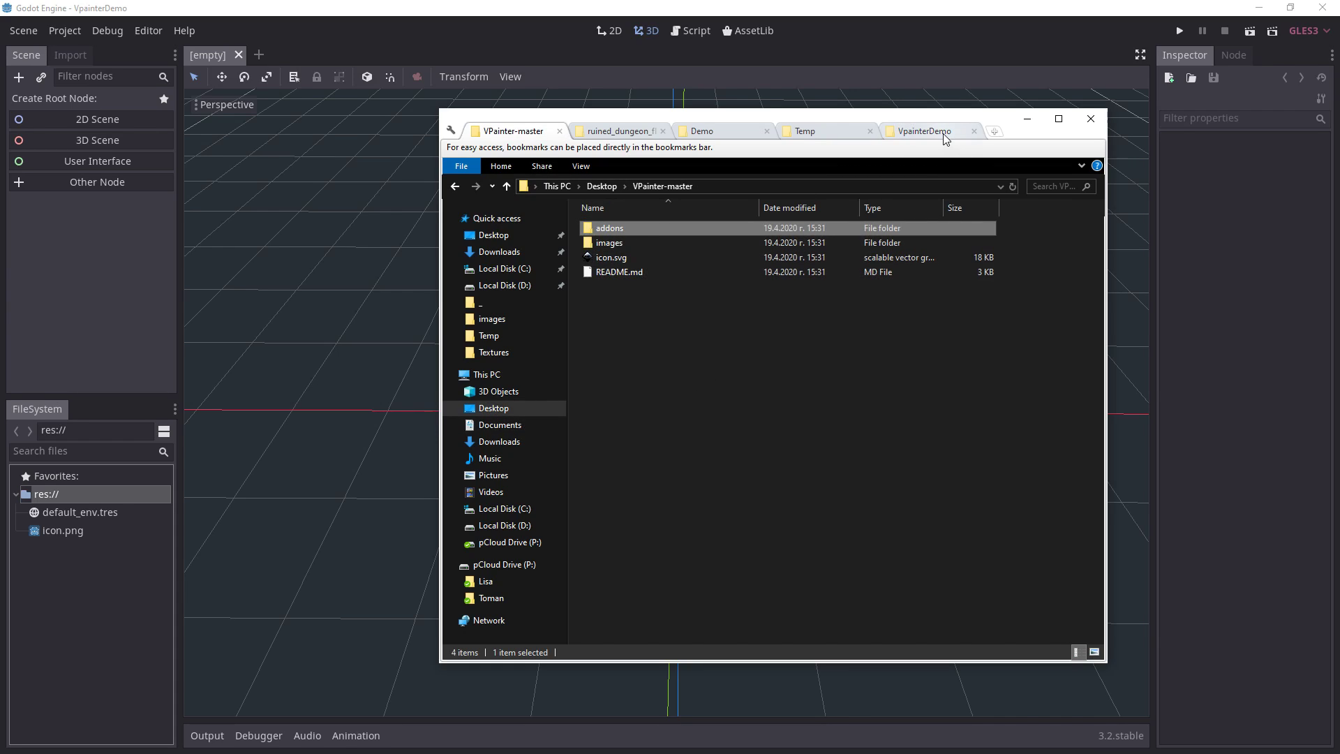
{"action": "key", "text": "ctrl+v"}
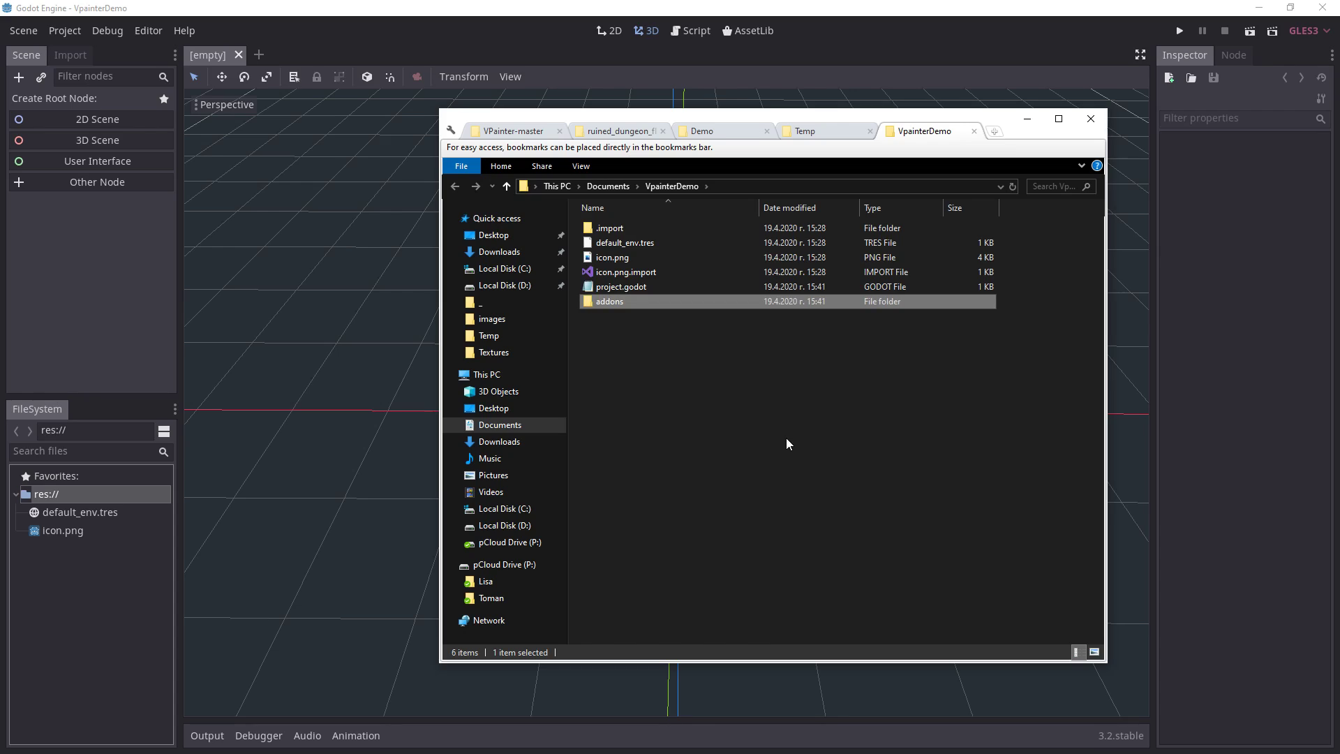
{"action": "left_click", "coordinate": [786, 444]}
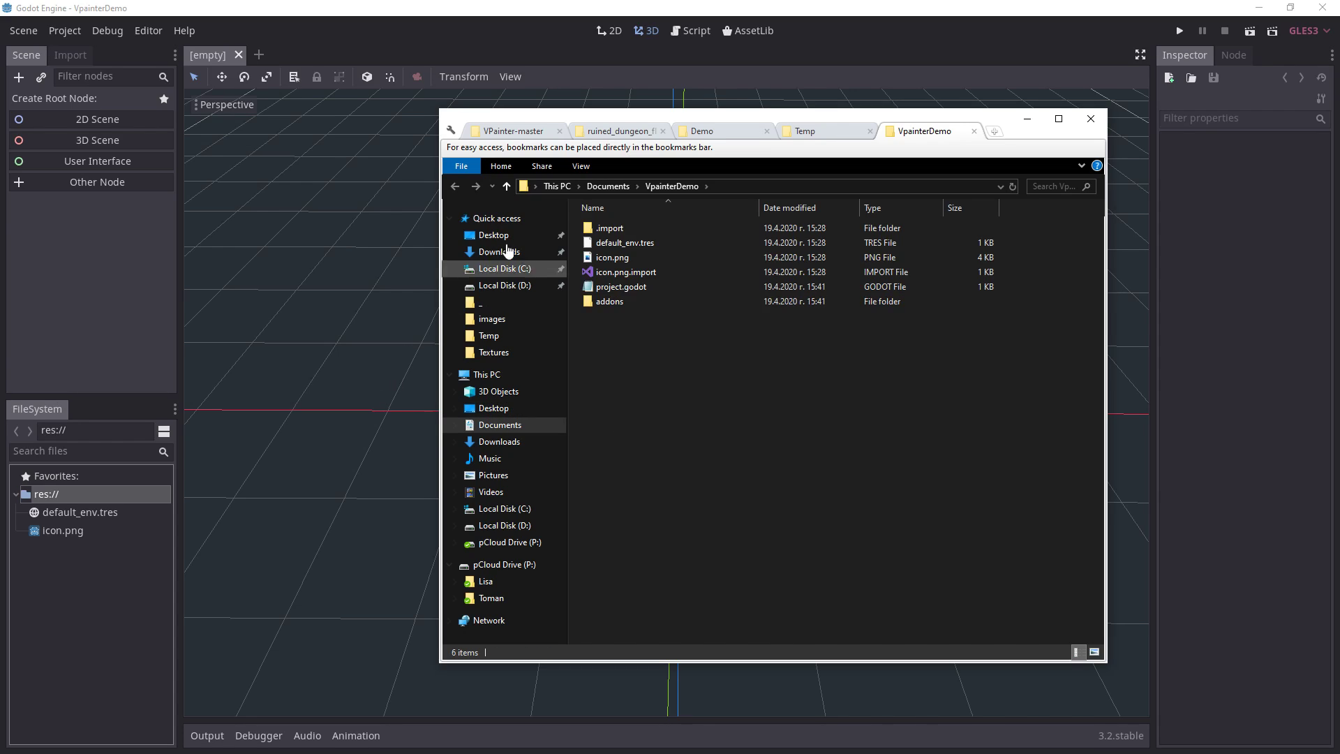
{"action": "left_click", "coordinate": [700, 18]}
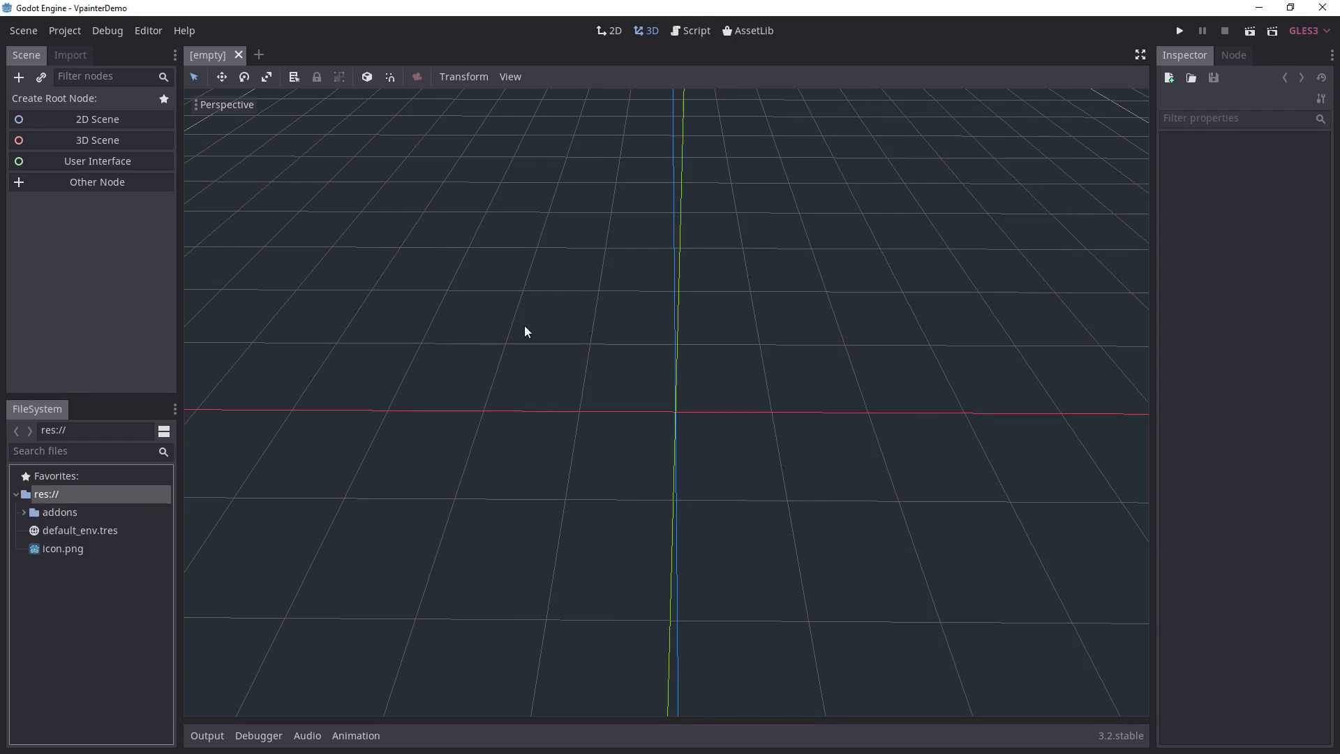
{"action": "left_click", "coordinate": [61, 512]}
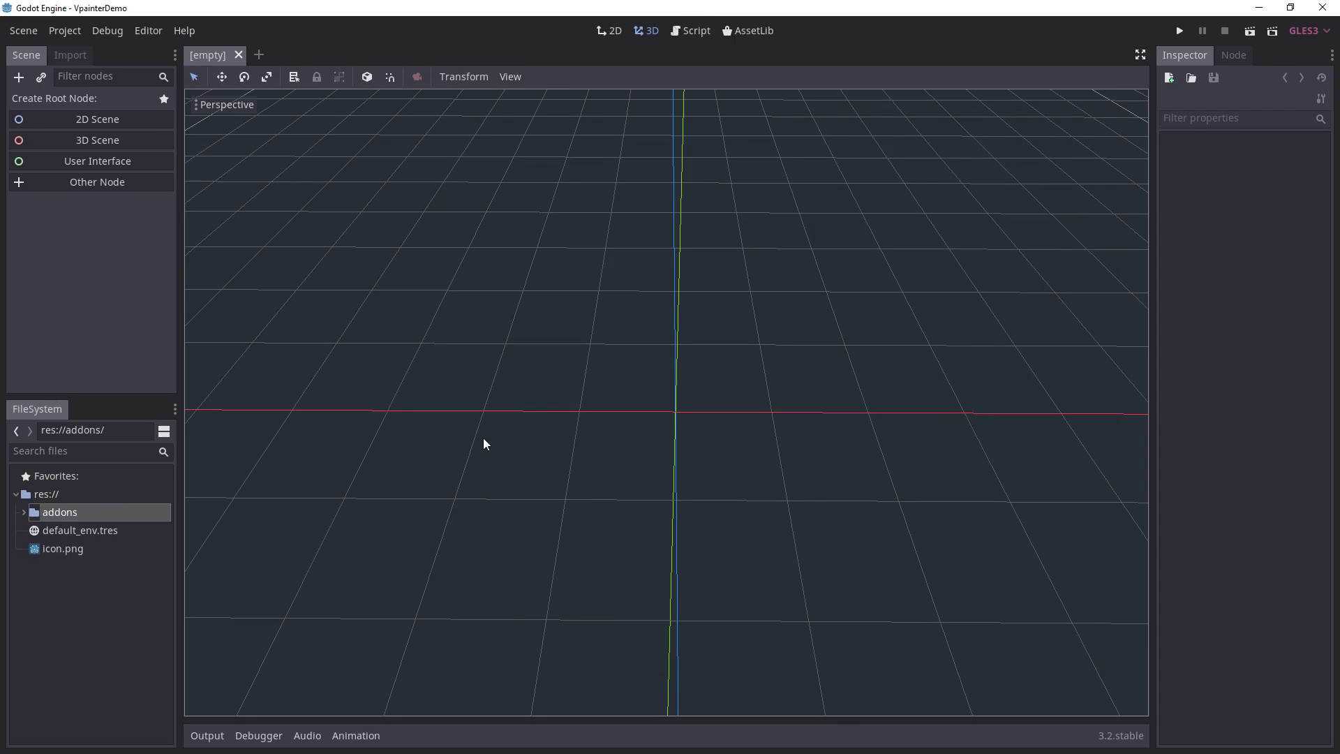
Step: Set the VPainter plugin to Active in the project settings and close them
{"action": "middle_click_drag", "start_coordinate": [615, 422], "coordinate": [648, 447]}
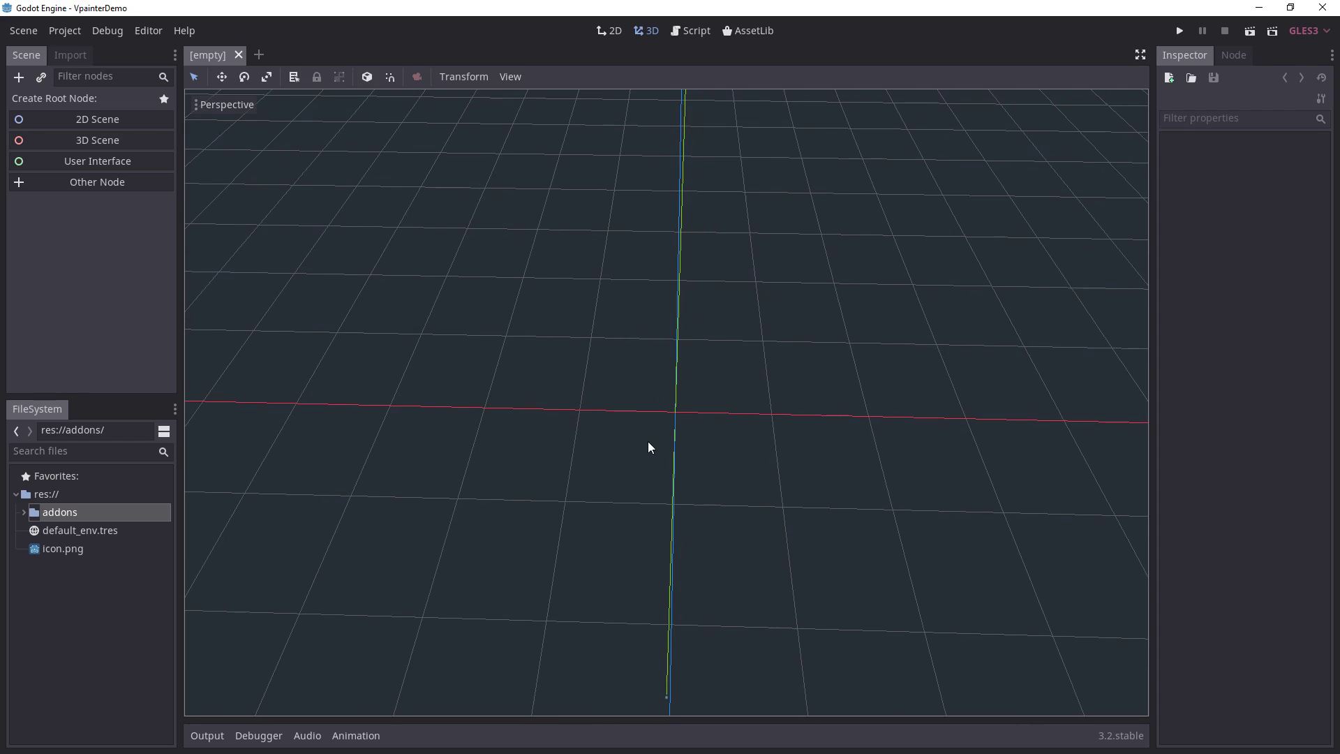
{"action": "left_click", "coordinate": [66, 36]}
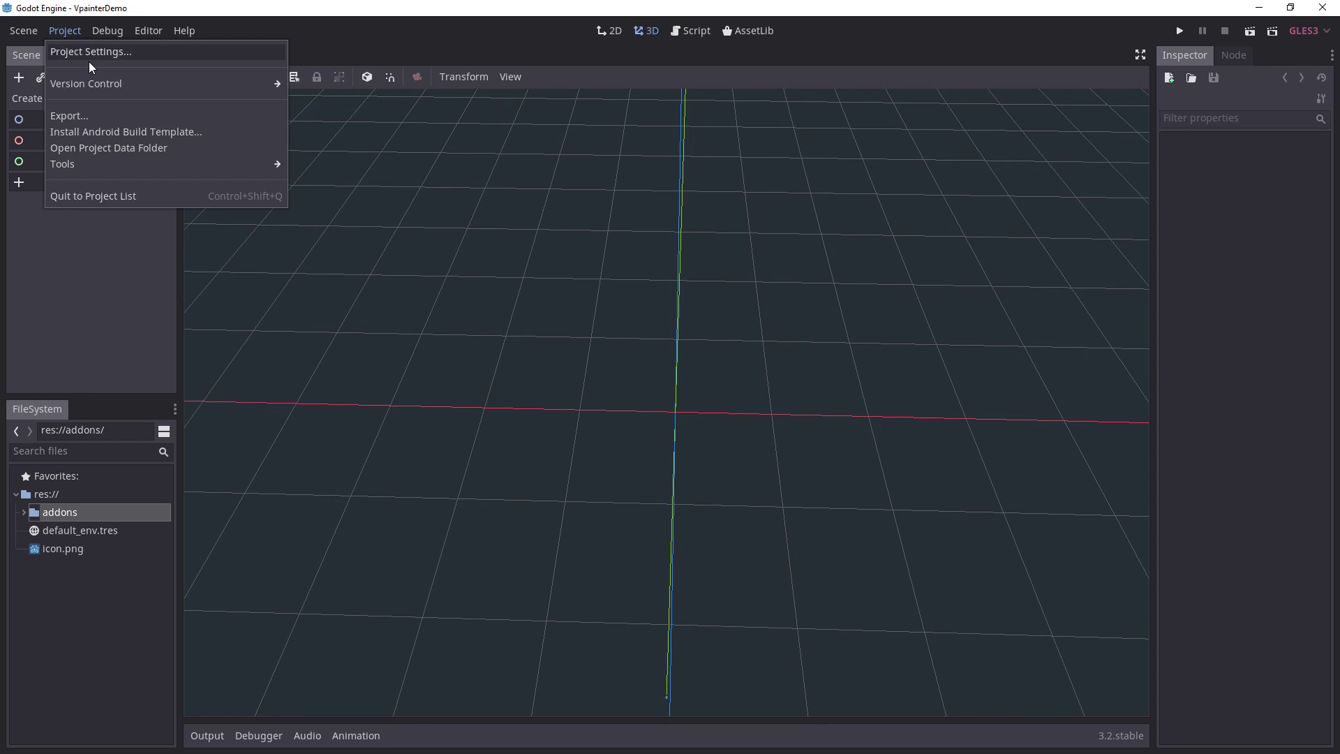
{"action": "left_click", "coordinate": [92, 56]}
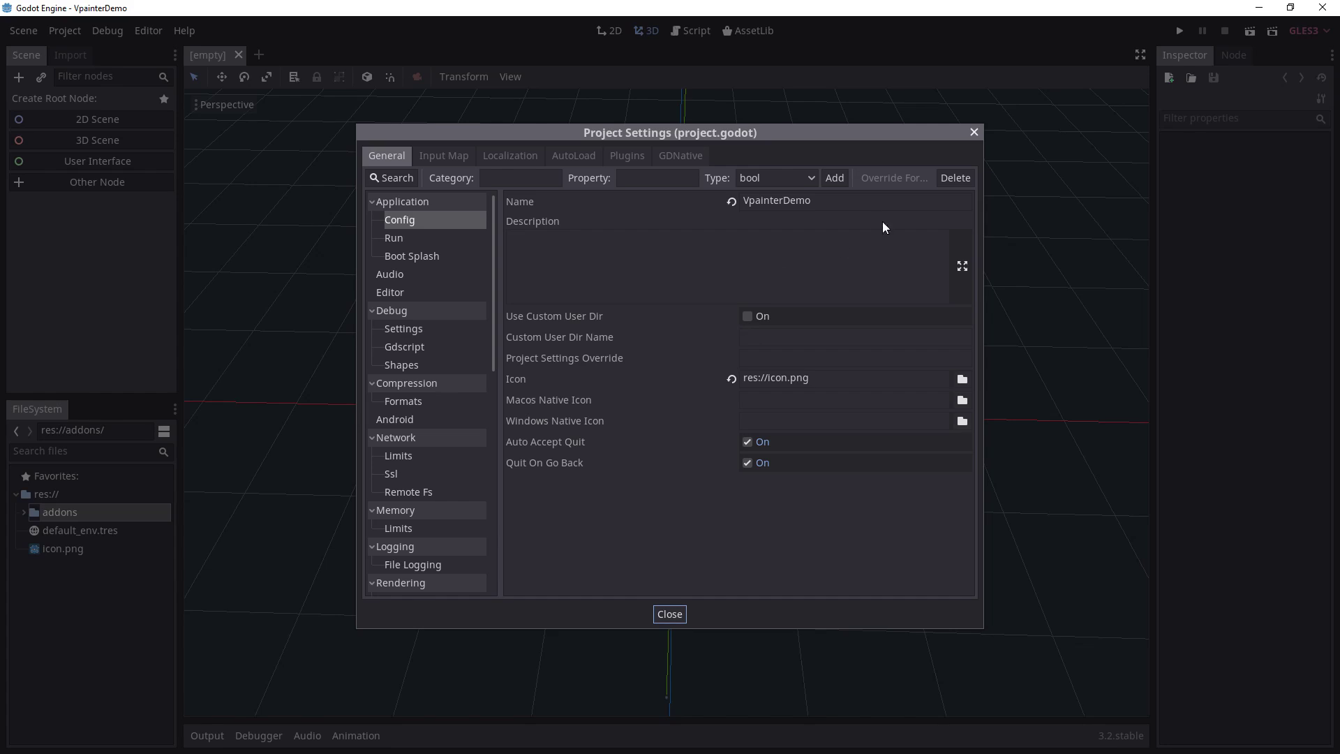
{"action": "left_click", "coordinate": [627, 156]}
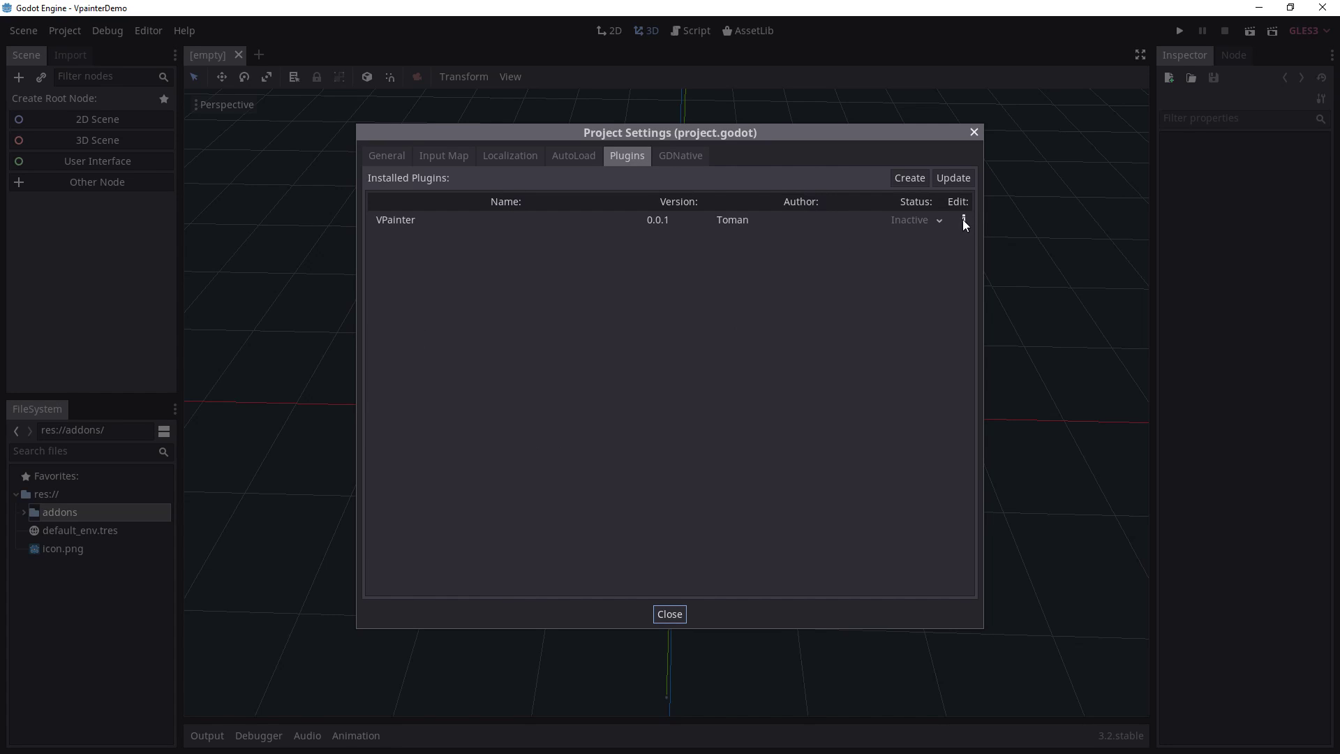
{"action": "left_click", "coordinate": [914, 220]}
{"action": "left_click", "coordinate": [906, 254]}
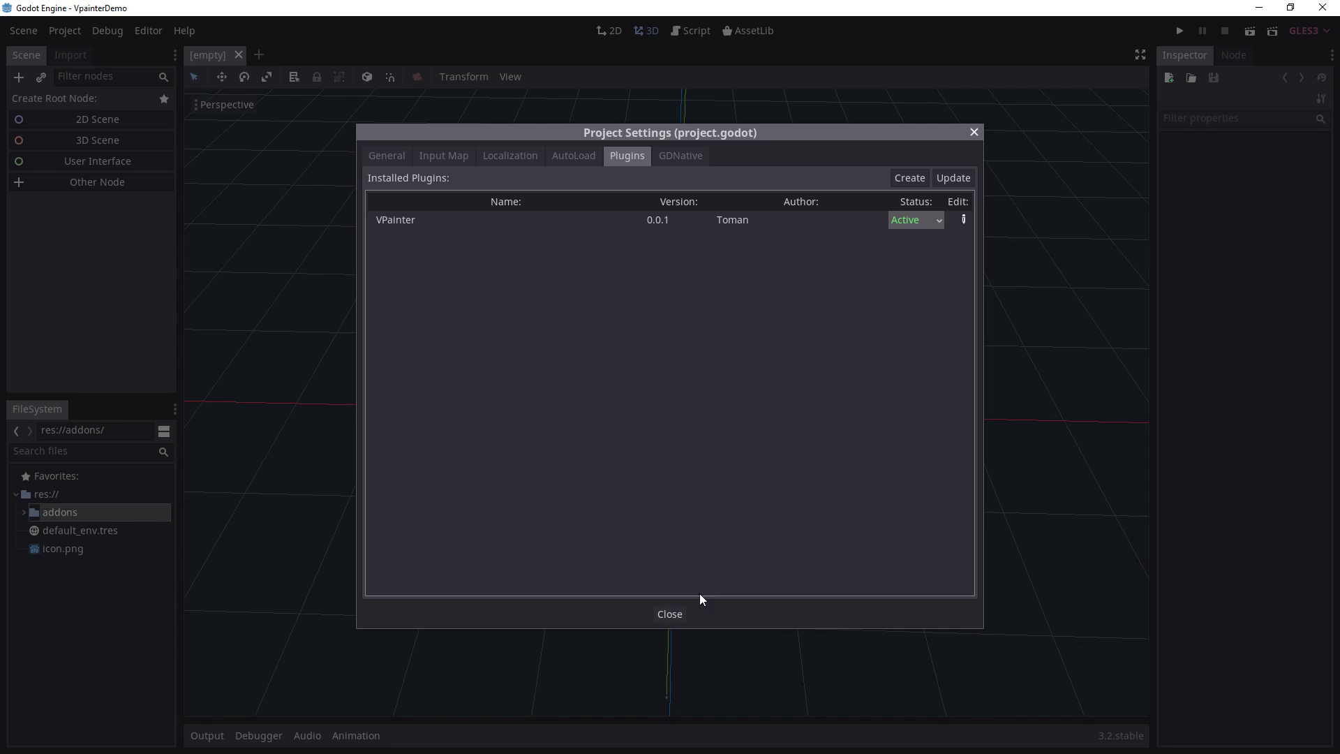
{"action": "left_click", "coordinate": [669, 615]}
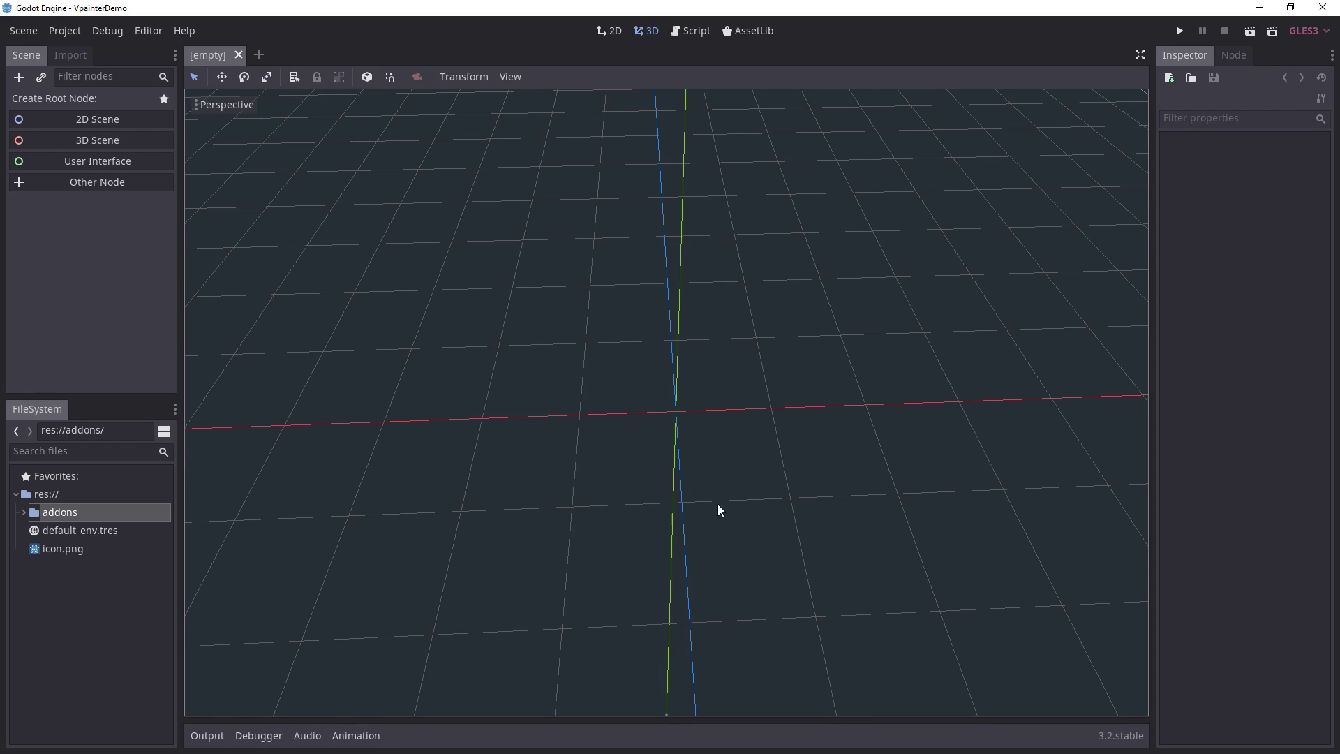
Step: Create a folder named meshes in the project's root folder res://
{"action": "left_click", "coordinate": [94, 498]}
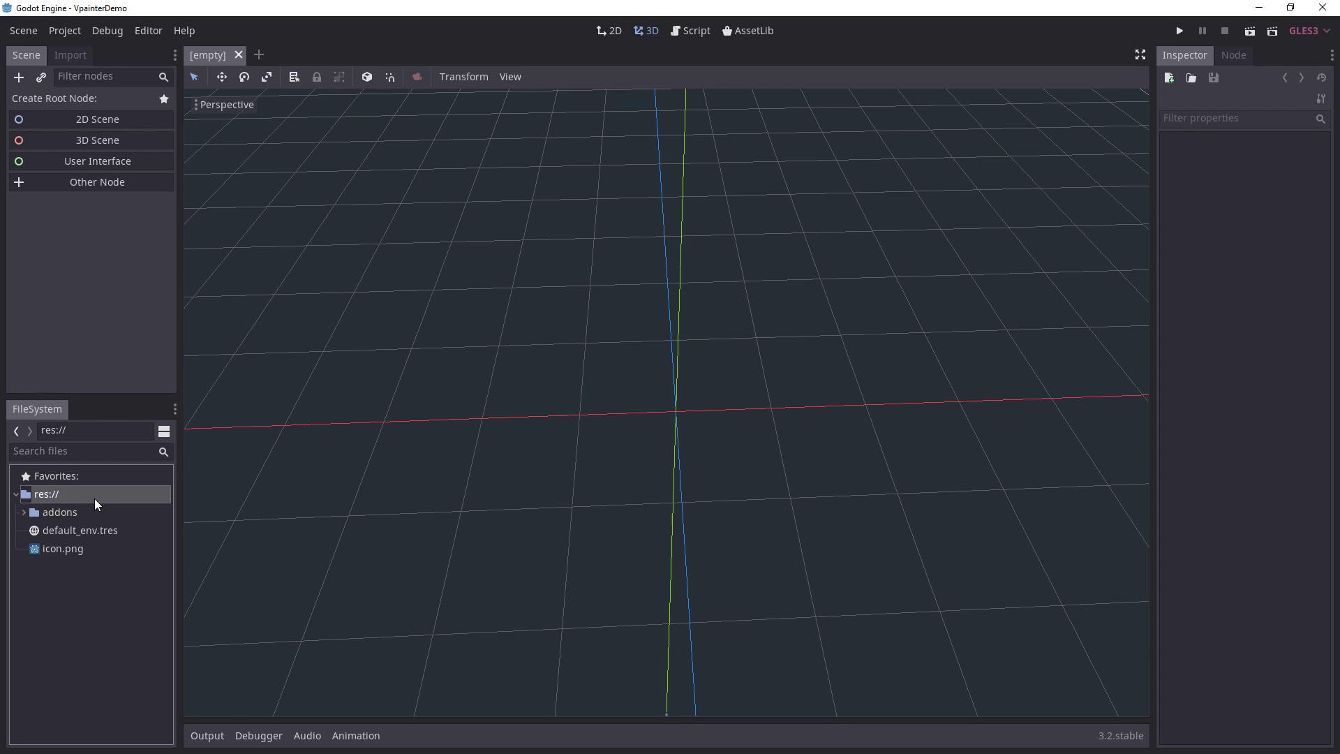
{"action": "right_click", "coordinate": [94, 498]}
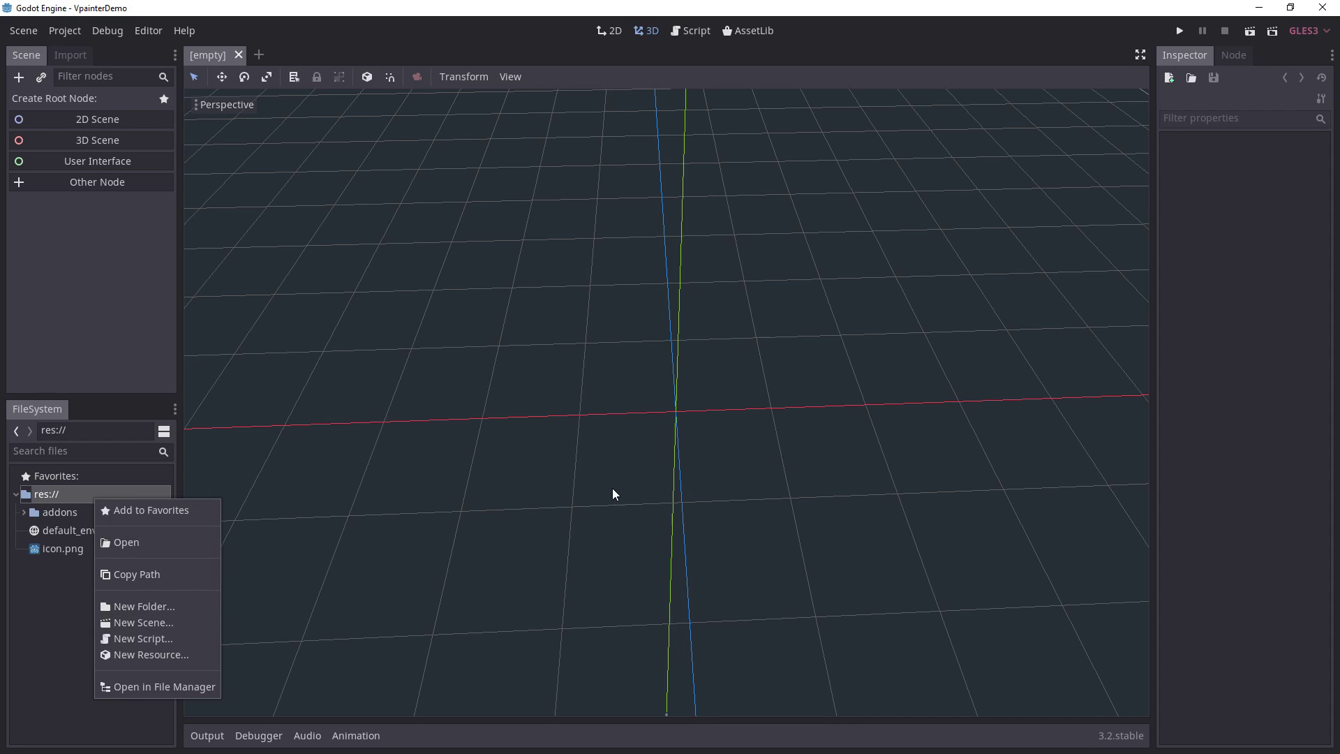
{"action": "left_click", "coordinate": [175, 608]}
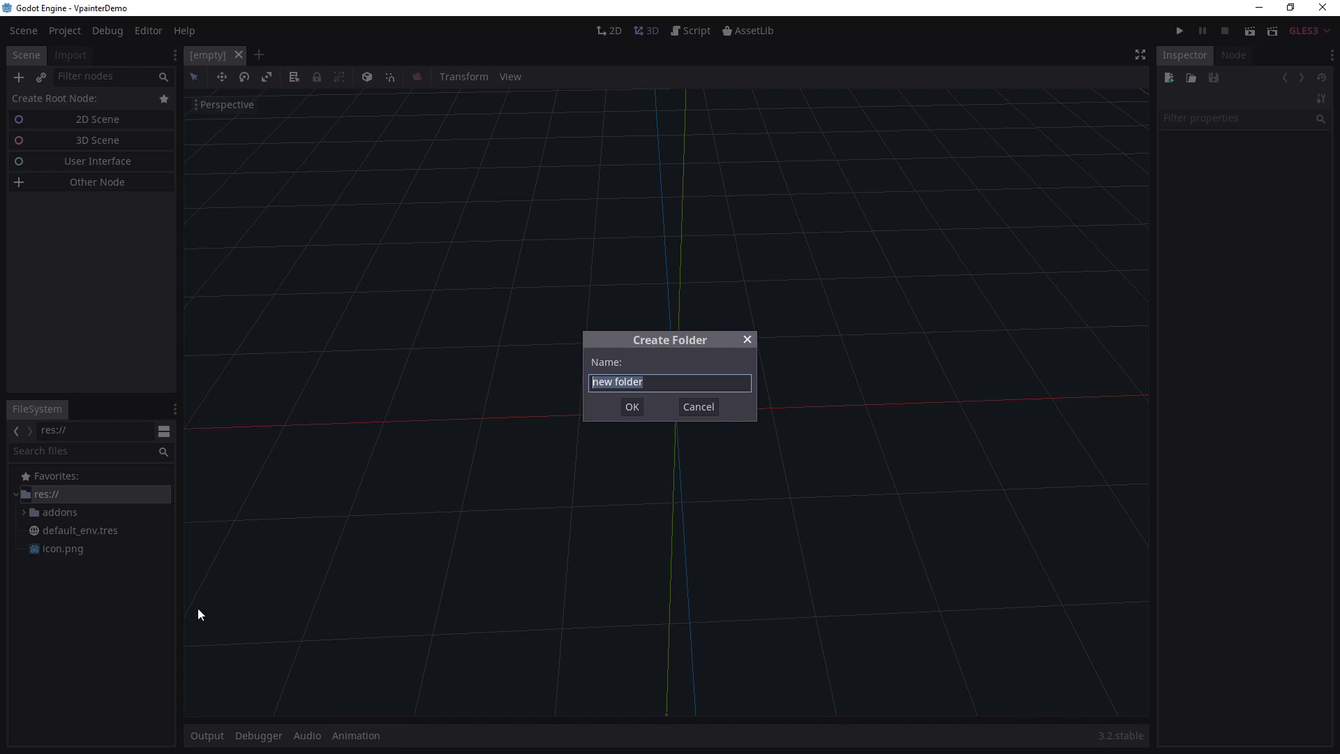
{"action": "type", "text": "meshes"}
{"action": "key", "text": "Return"}
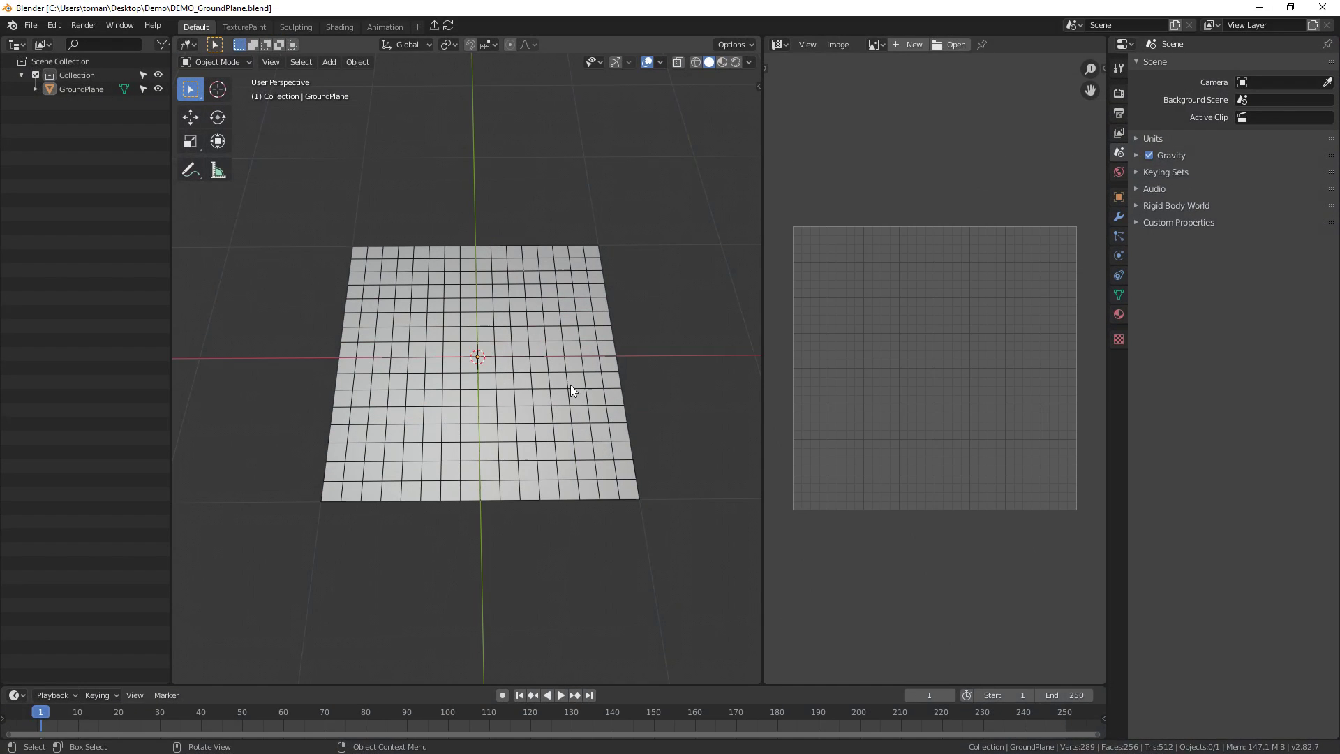
Step: Switch to Blender and examine the subdivided GroundPlane mesh and its UV layout in Edit Mode
{"action": "left_click", "coordinate": [542, 353]}
{"action": "middle_click_drag", "start_coordinate": [492, 345], "coordinate": [489, 348]}
{"action": "left_click", "coordinate": [680, 345]}
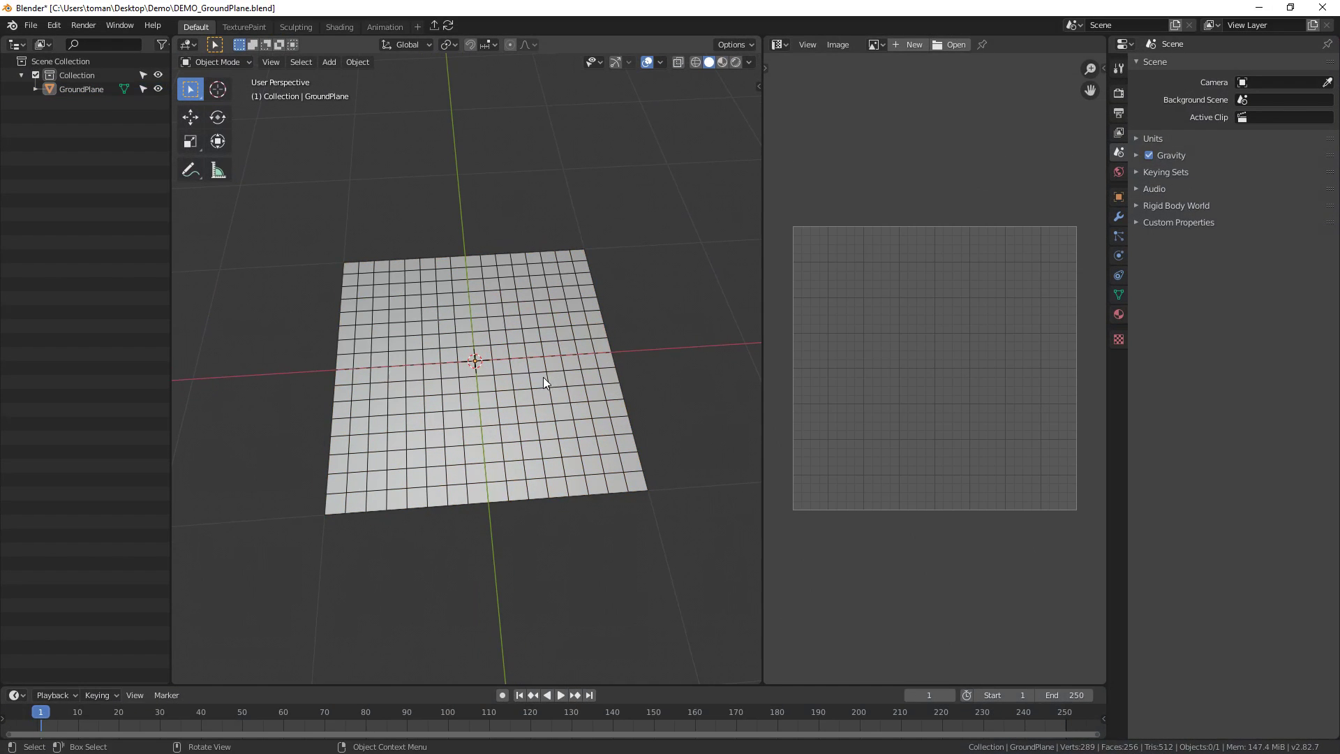
{"action": "left_click", "coordinate": [530, 371]}
{"action": "middle_click_drag", "start_coordinate": [549, 441], "coordinate": [559, 483]}
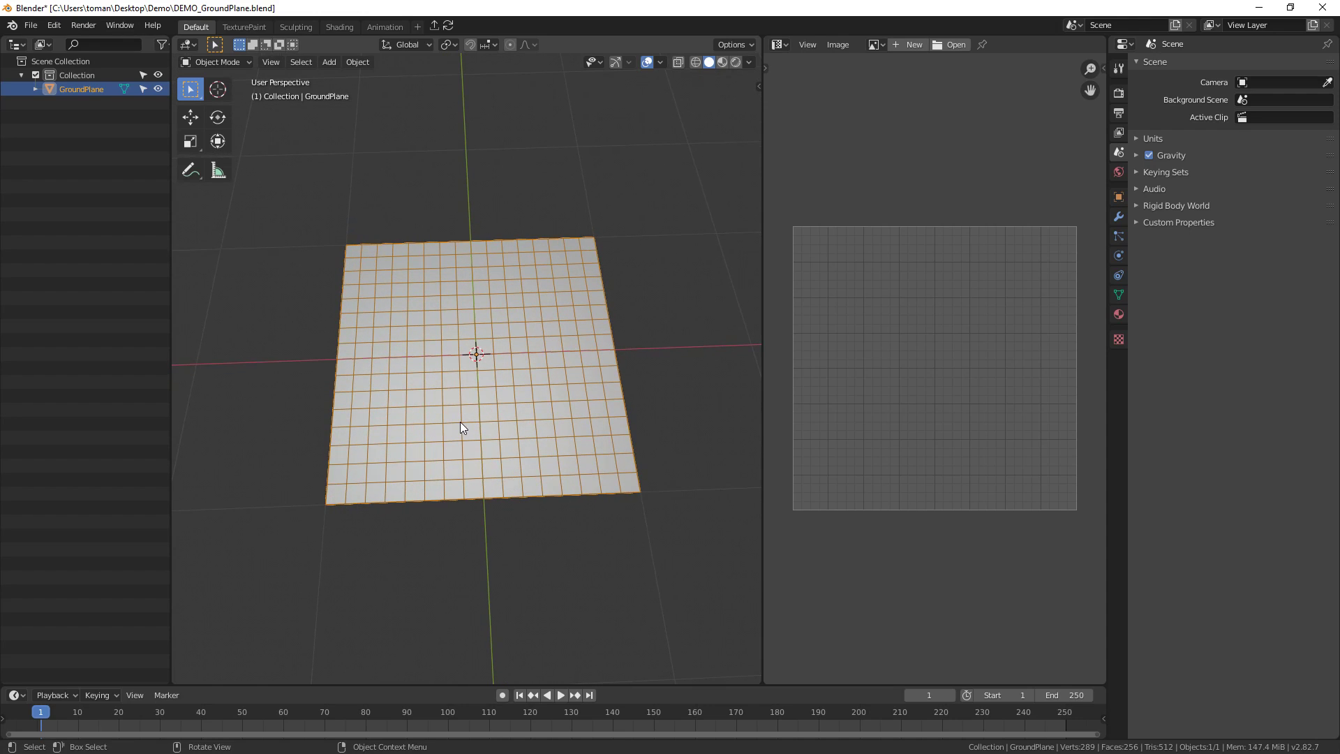
{"action": "middle_click_drag", "start_coordinate": [512, 412], "coordinate": [453, 404]}
{"action": "key", "text": "Tab"}
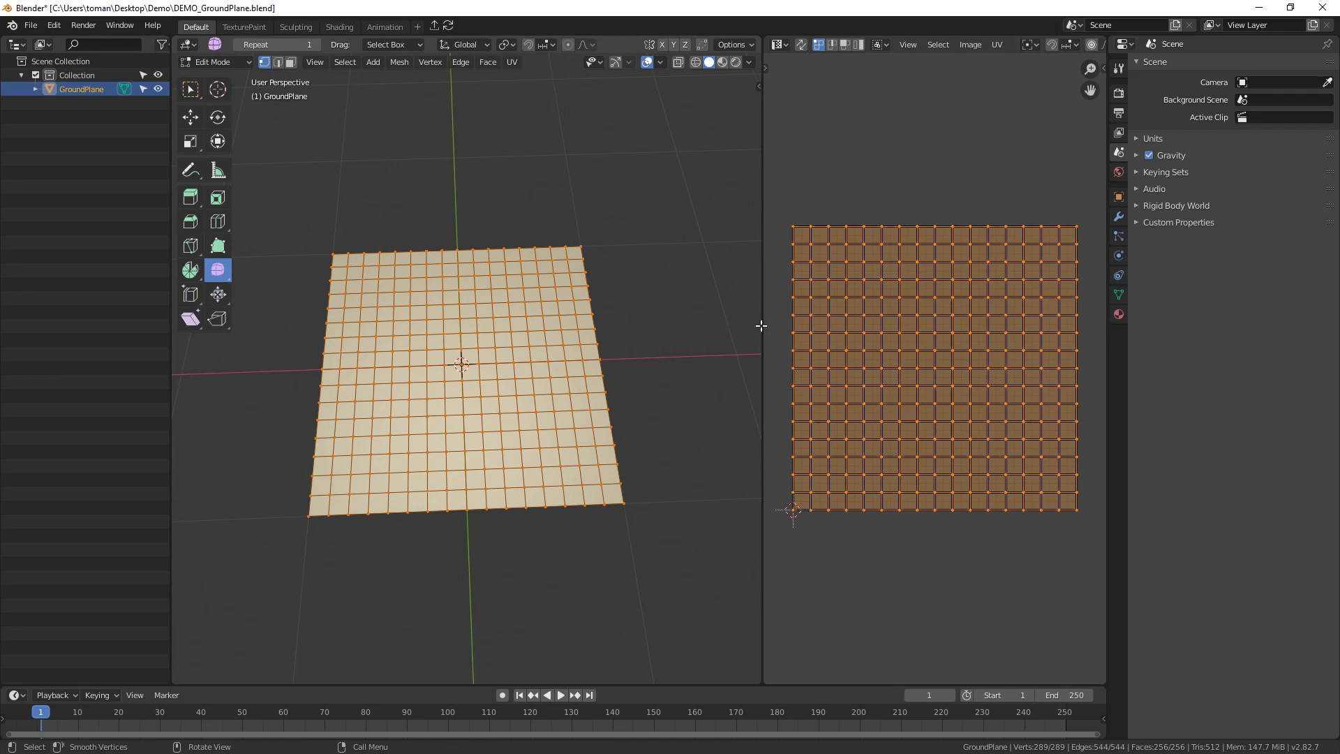
{"action": "key", "text": "Tab"}
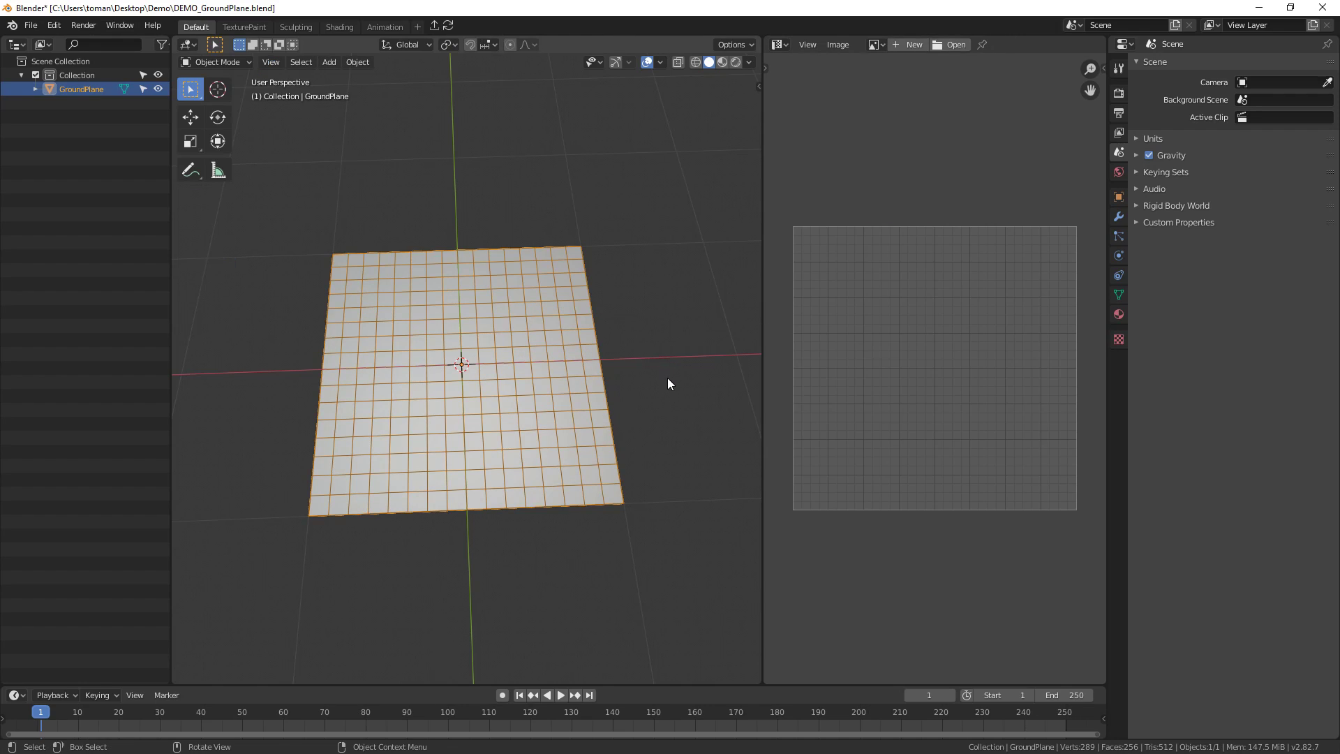
Step: Return to Godot, import GoundPlane.glb from the Demo folder in File Explorer into the meshes folder, and select the imported file
{"action": "key", "text": "alt+Tab"}
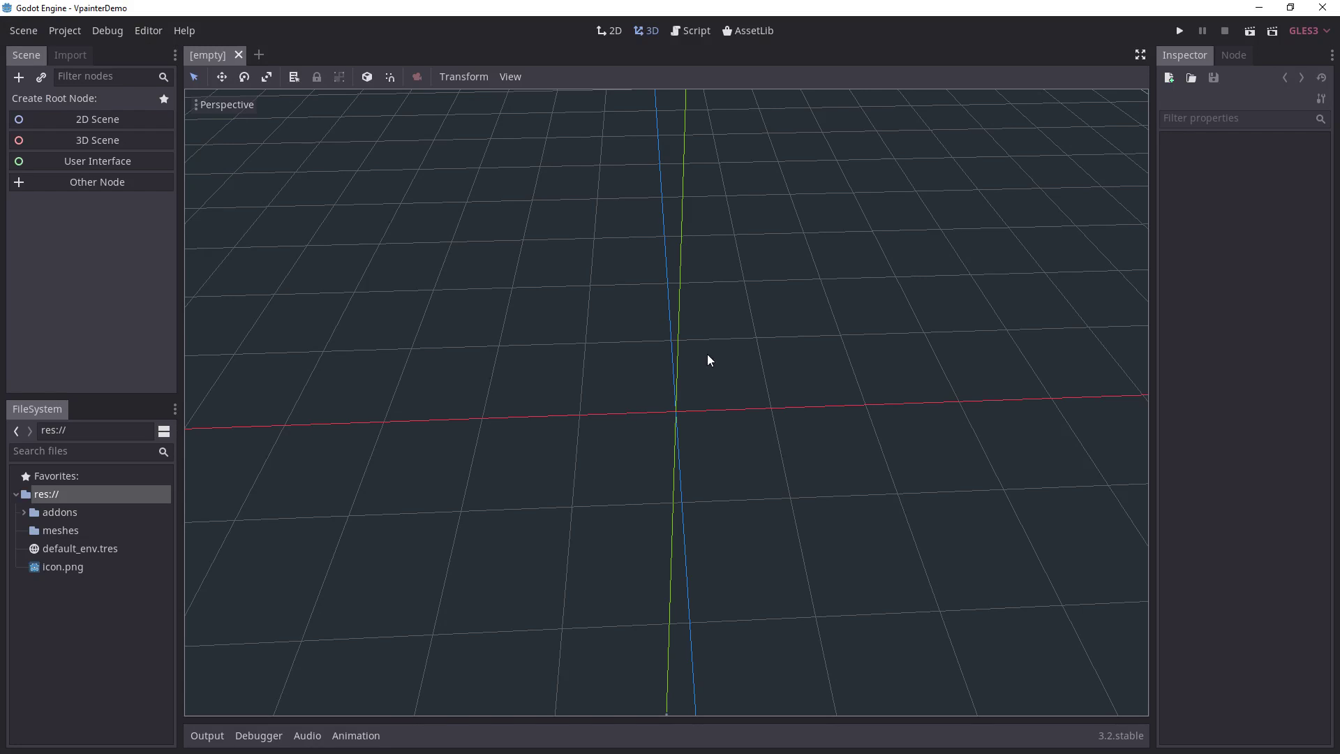
{"action": "key", "text": "alt+Tab"}
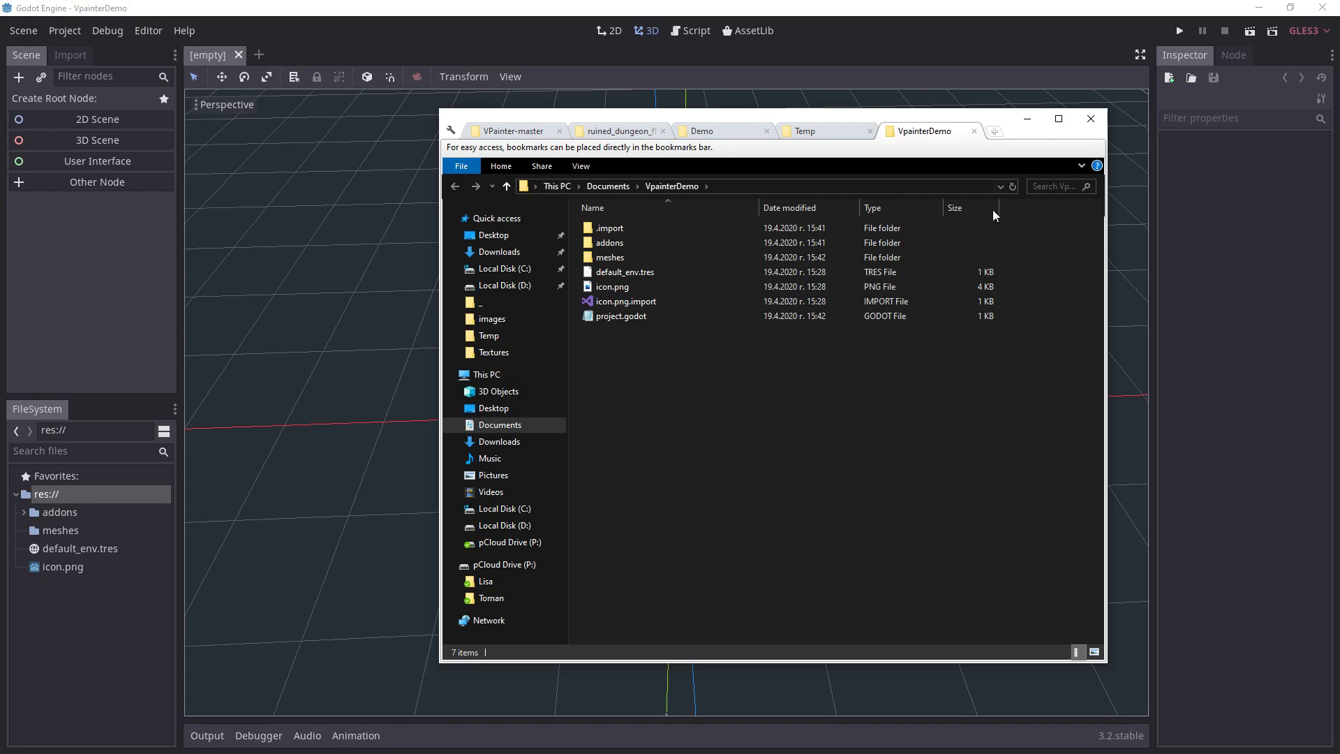
{"action": "left_click", "coordinate": [74, 536]}
{"action": "key", "text": "alt+Tab"}
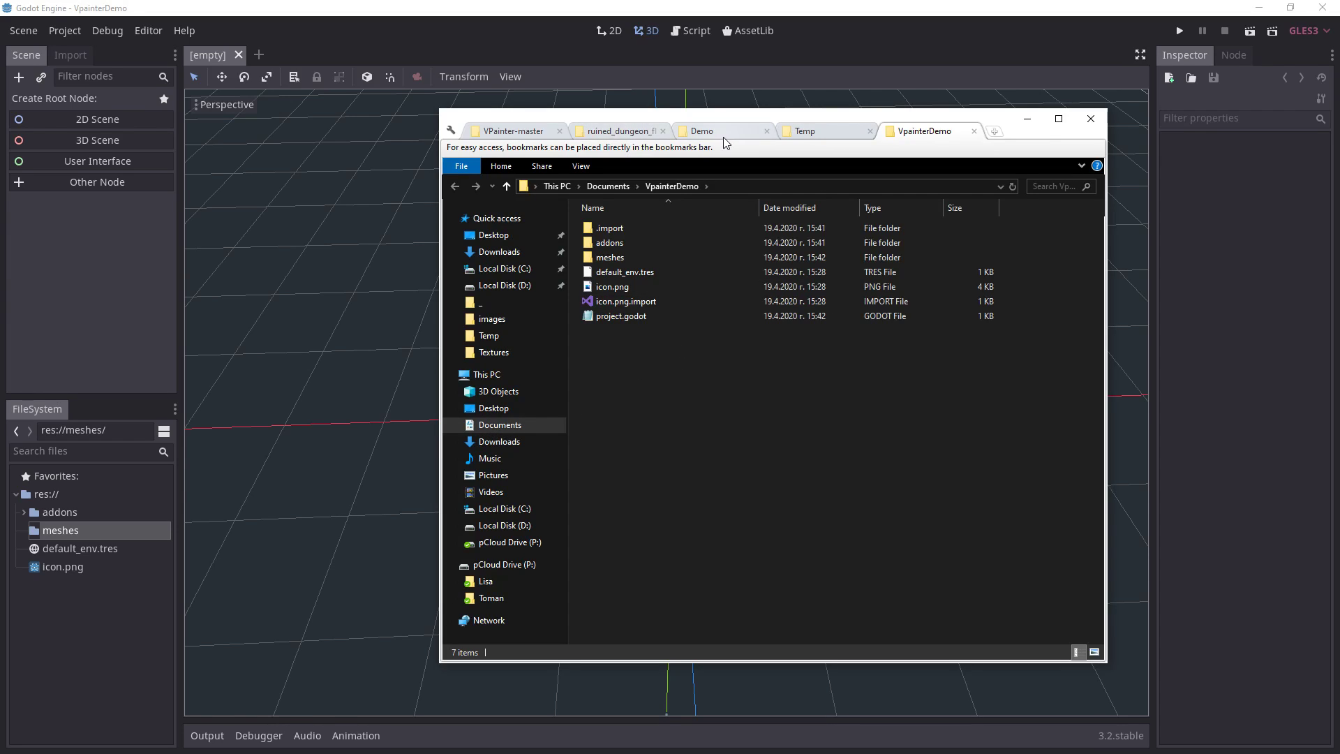
{"action": "left_click", "coordinate": [498, 133]}
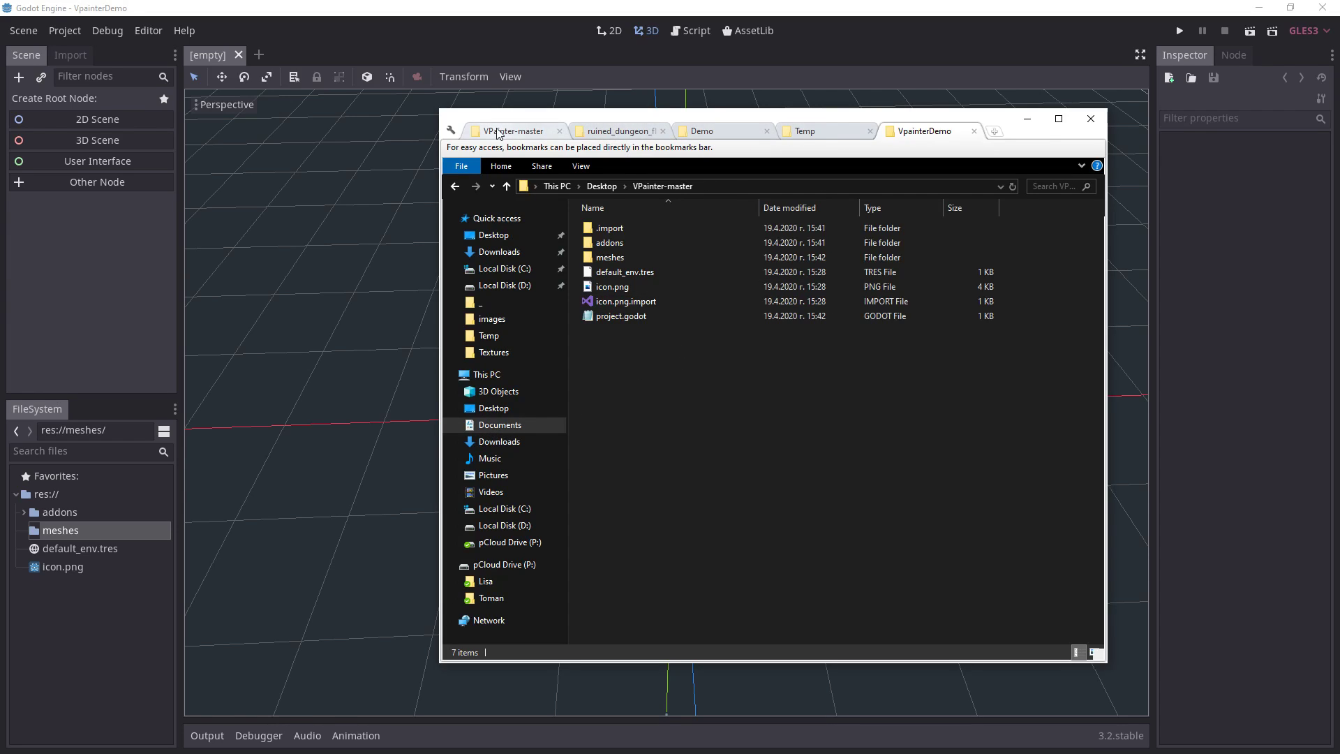
{"action": "left_click", "coordinate": [704, 132]}
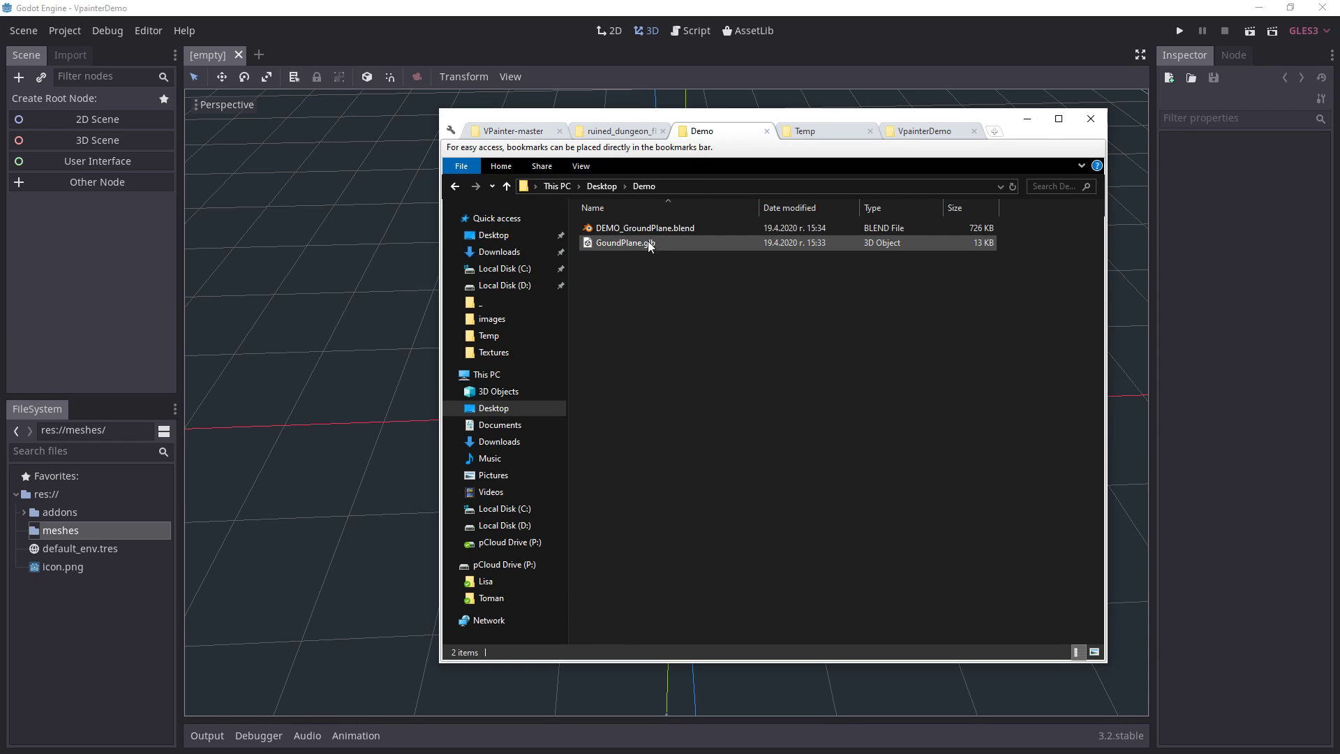
{"action": "left_click_drag", "start_coordinate": [639, 245], "coordinate": [77, 529]}
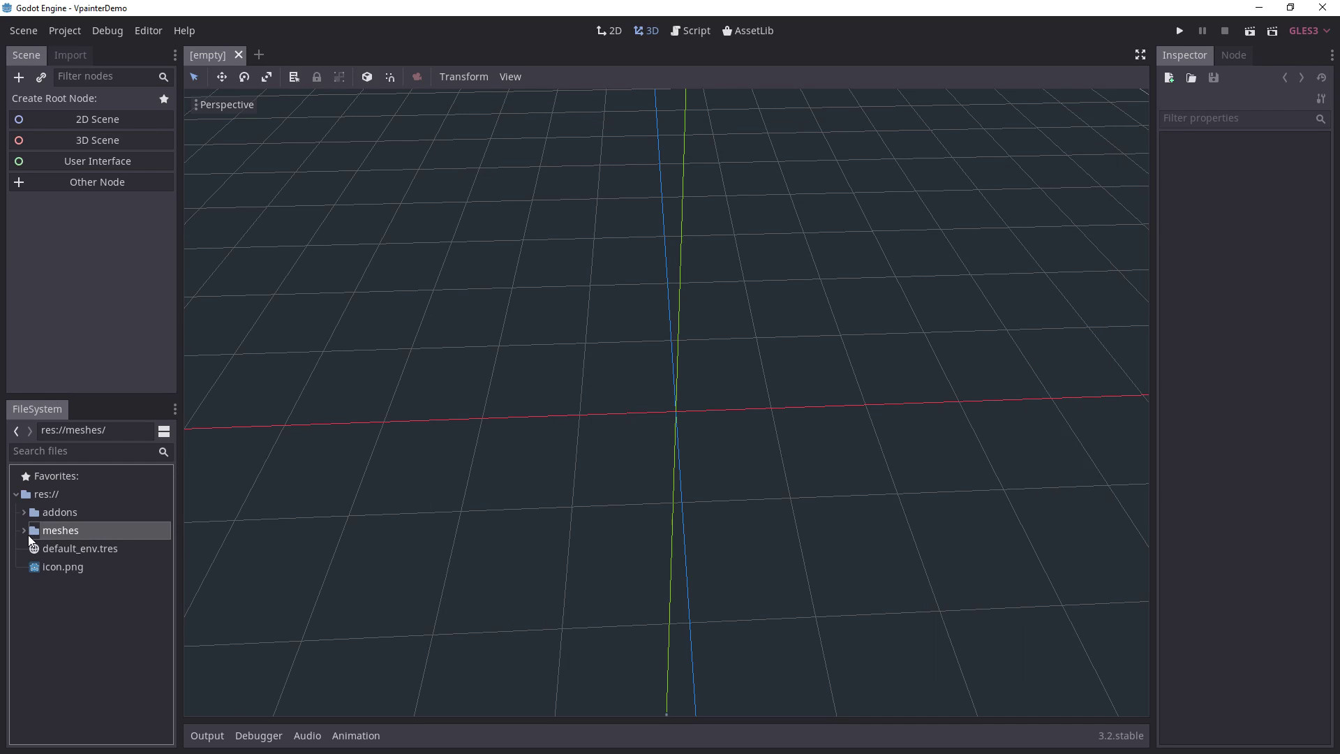
{"action": "left_click", "coordinate": [27, 535]}
{"action": "left_click", "coordinate": [123, 553]}
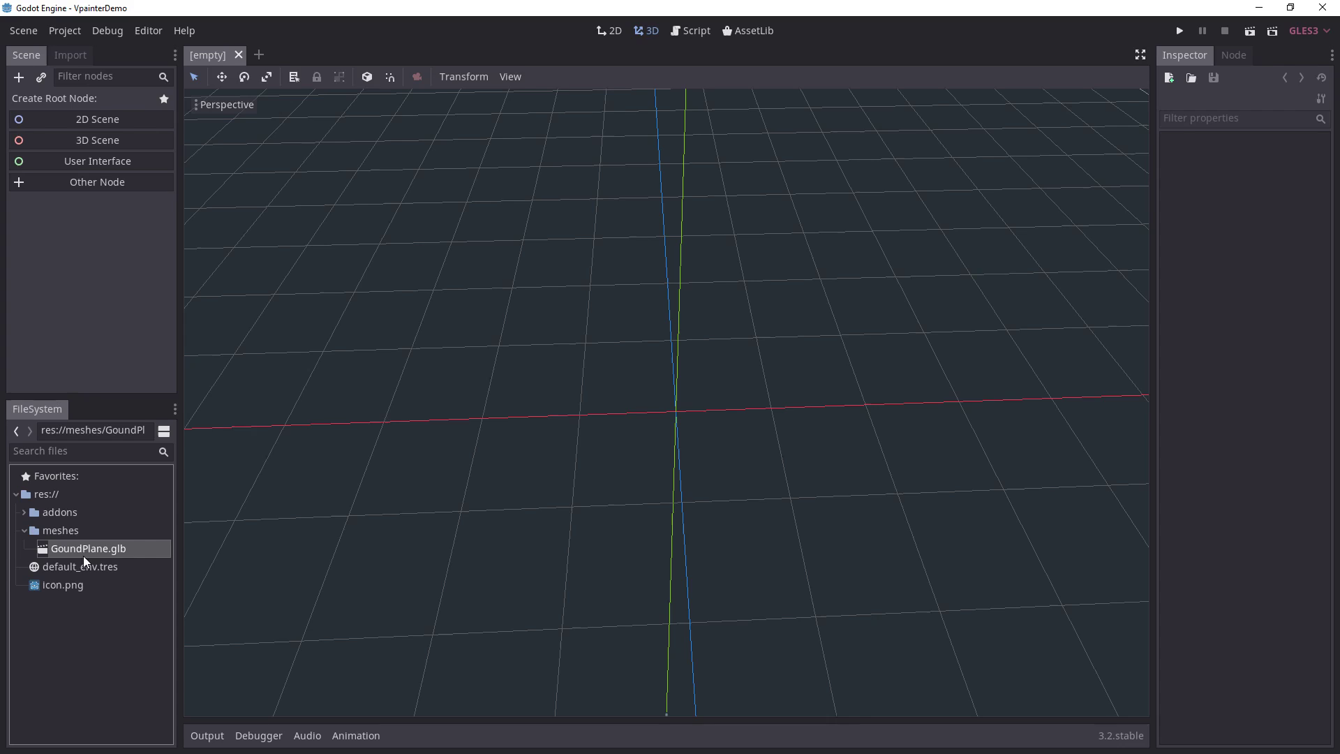
Step: Reimport GoundPlane.glb with the Import with Separate Objects preset
{"action": "left_click", "coordinate": [80, 60]}
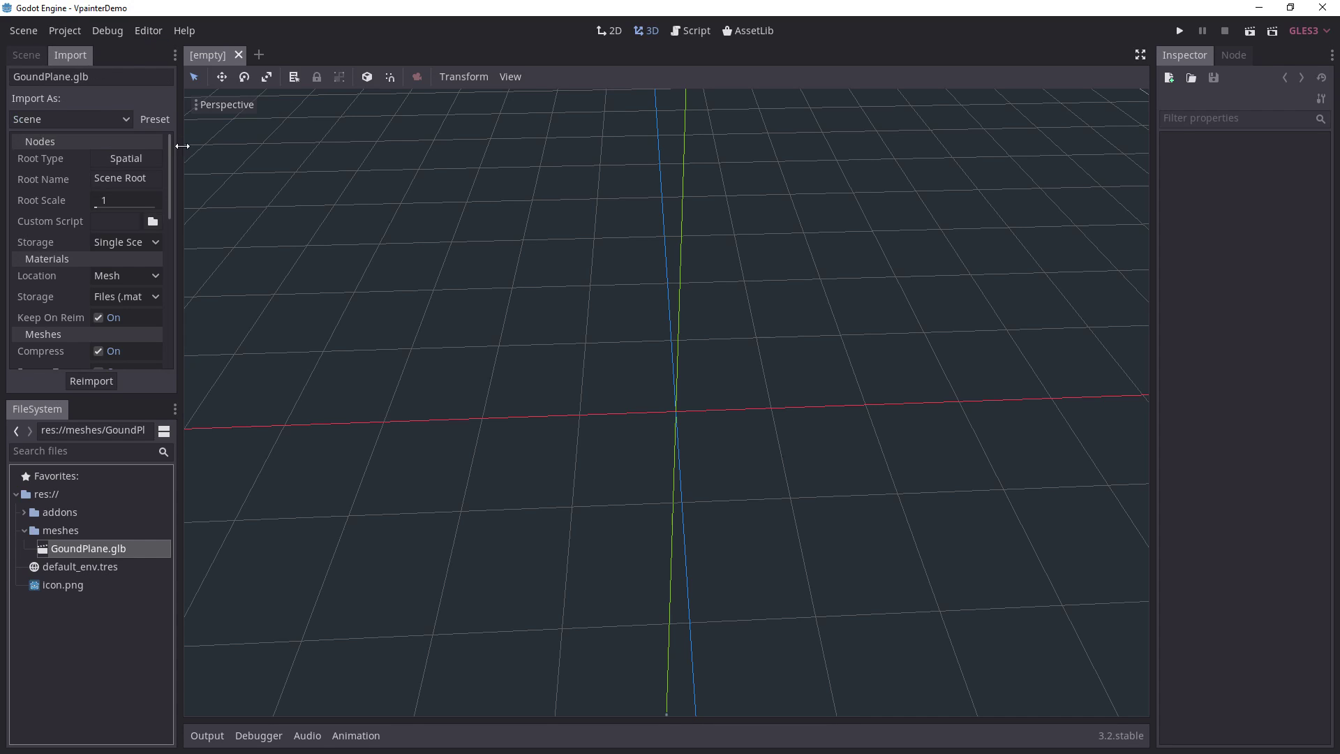
{"action": "left_click", "coordinate": [156, 120]}
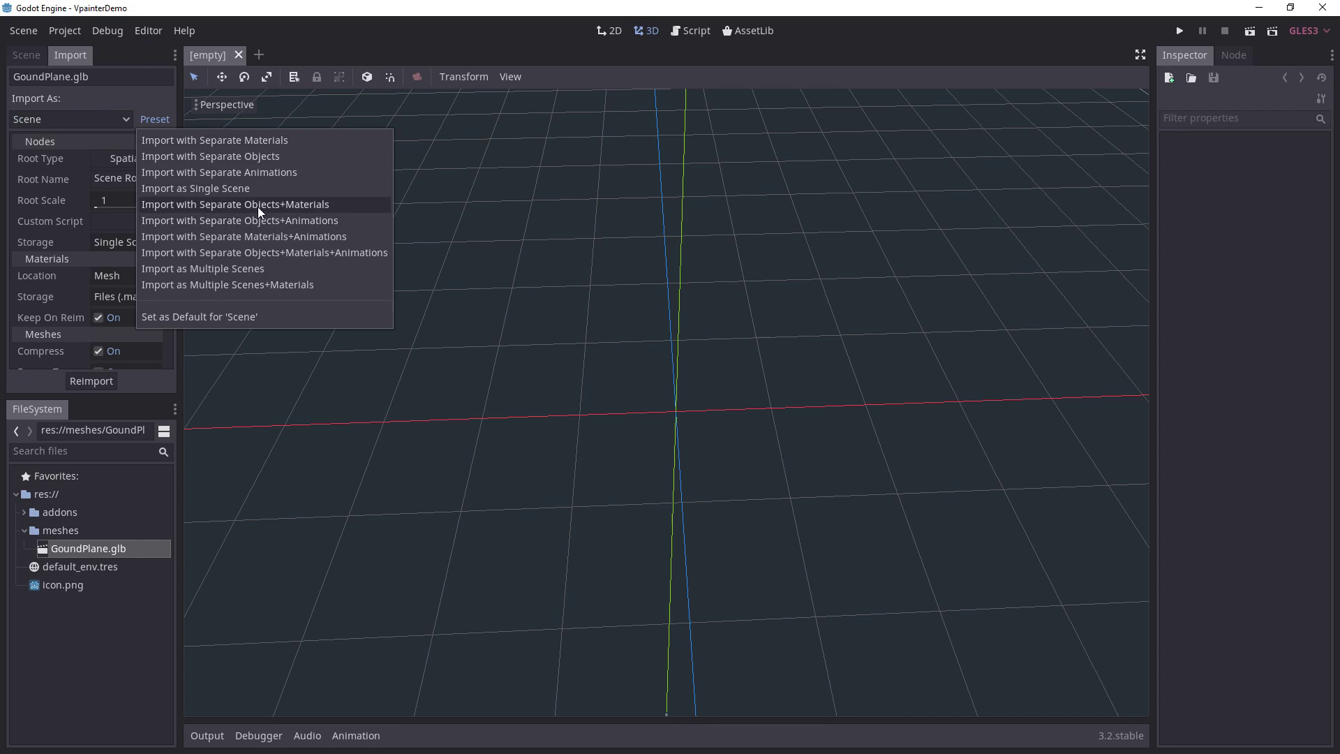
{"action": "left_click", "coordinate": [274, 166]}
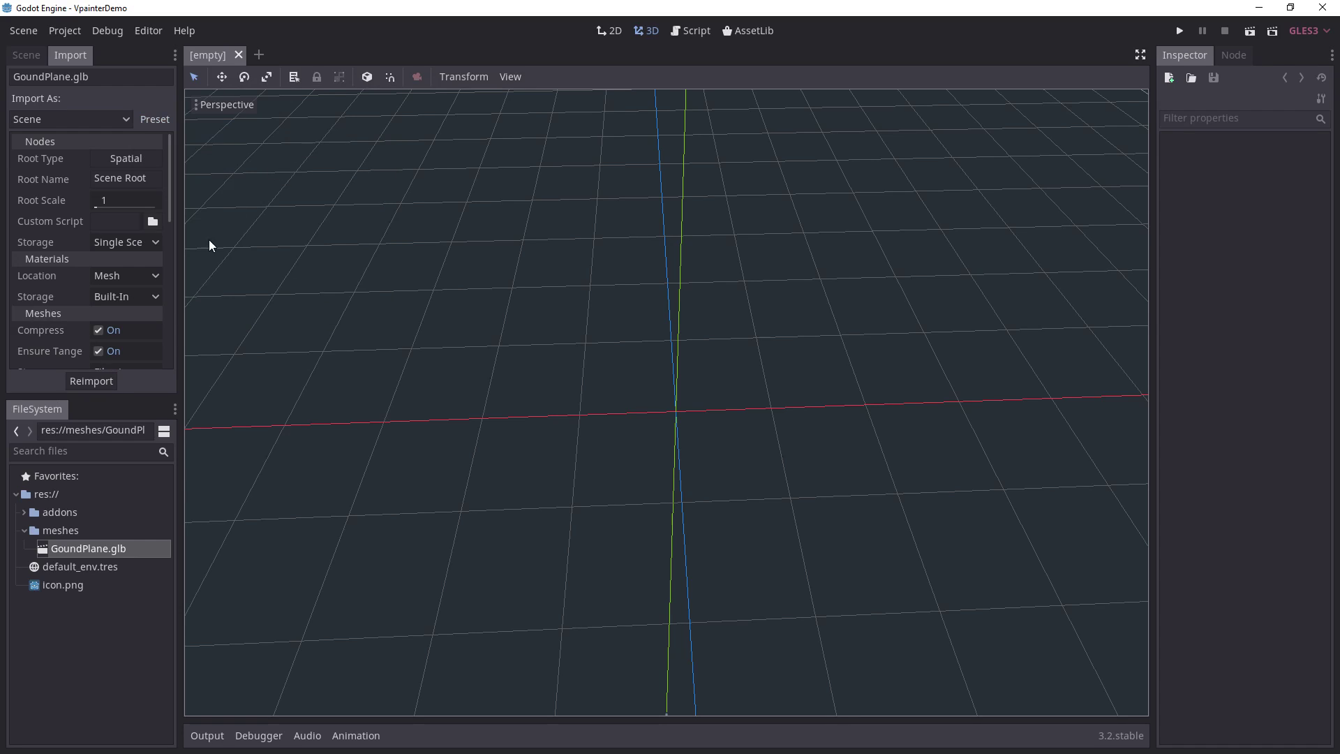
{"action": "left_click", "coordinate": [91, 382]}
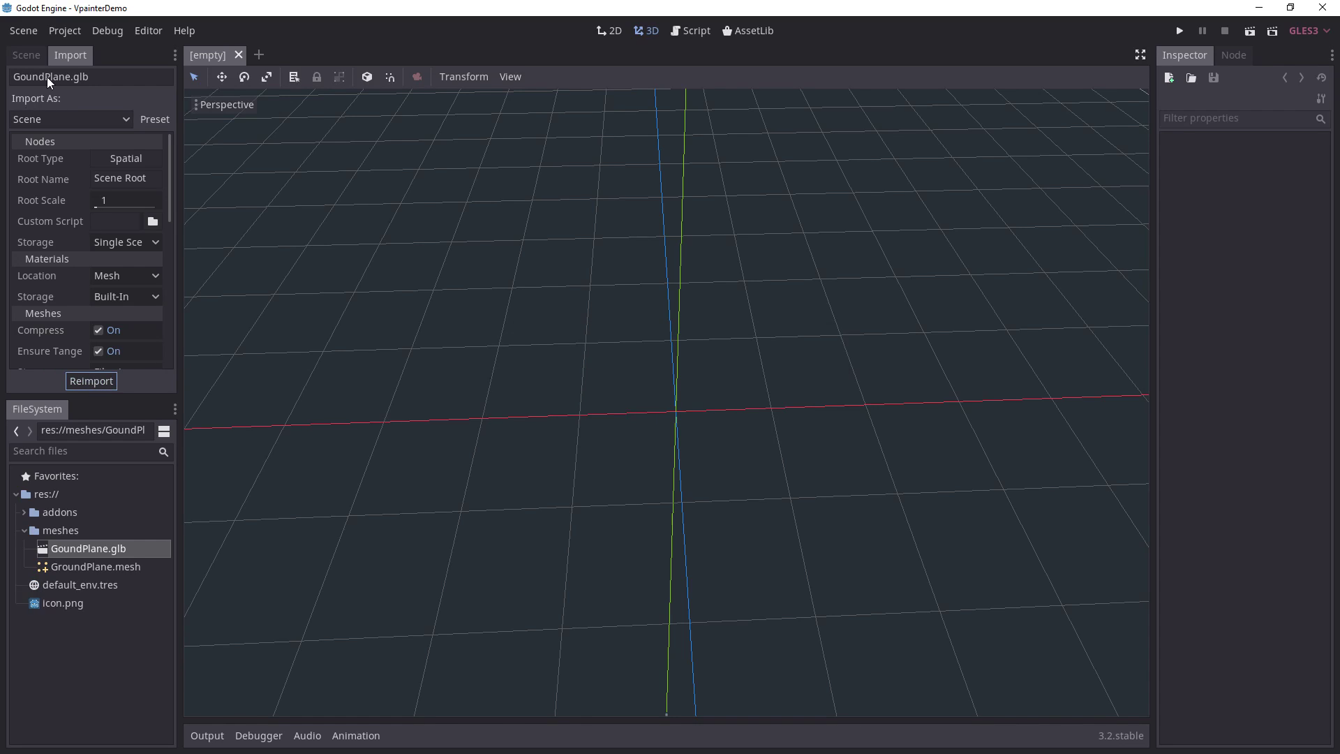
Step: Create a 3D scene with a Spatial root and add a MeshInstance node as its child
{"action": "left_click", "coordinate": [26, 55]}
{"action": "left_click", "coordinate": [91, 140]}
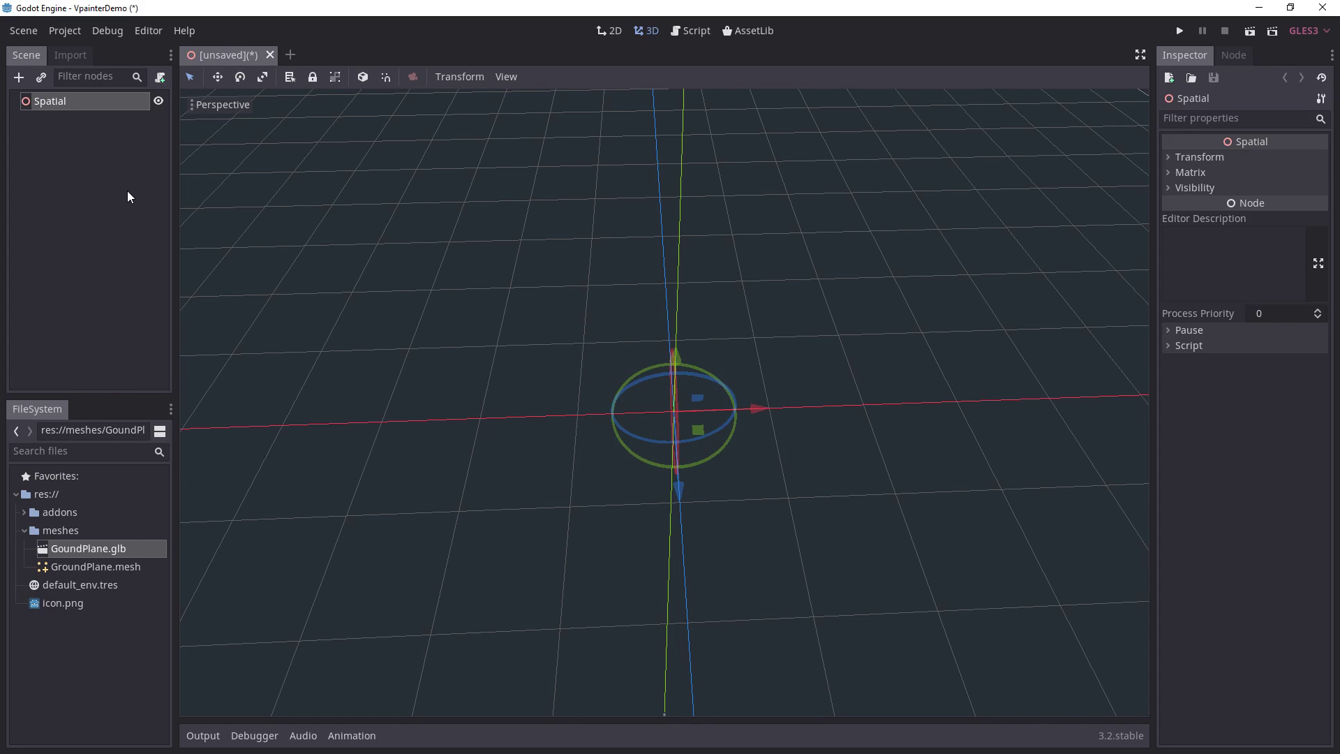
{"action": "left_click", "coordinate": [19, 77]}
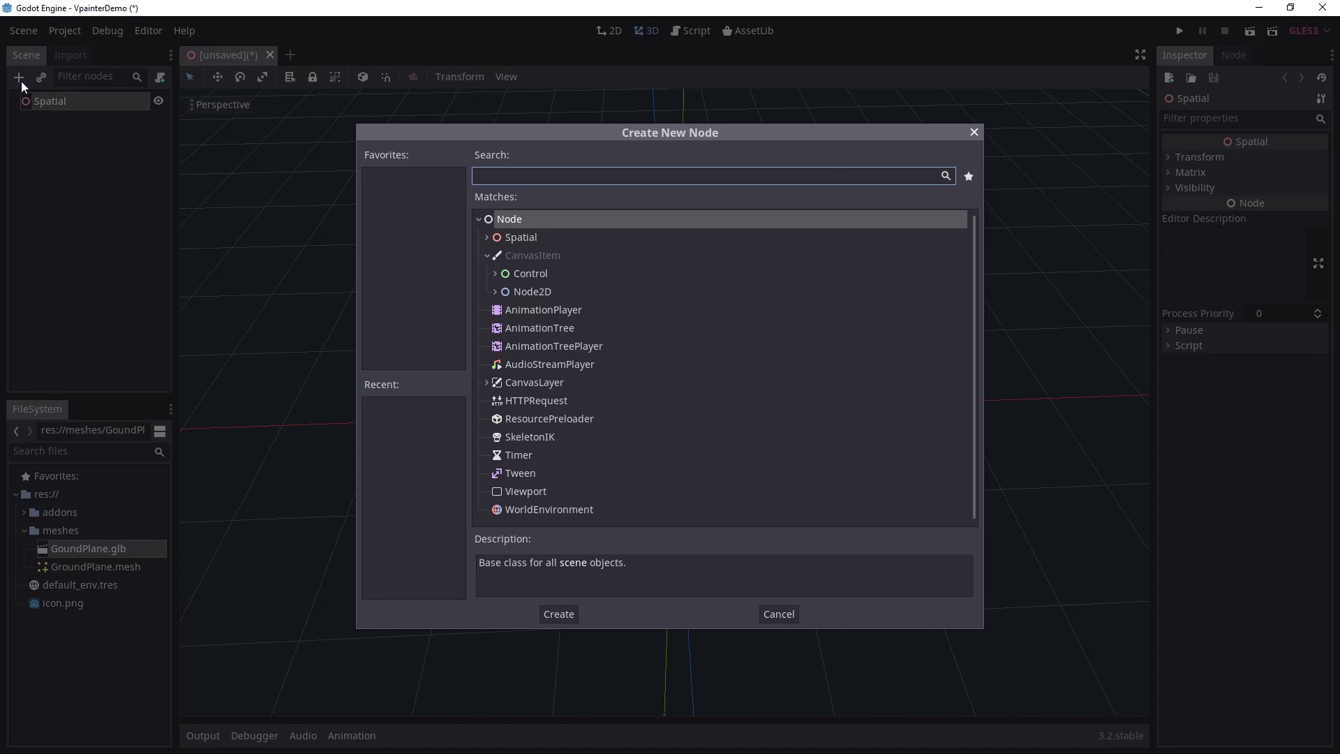
{"action": "type", "text": "meshin"}
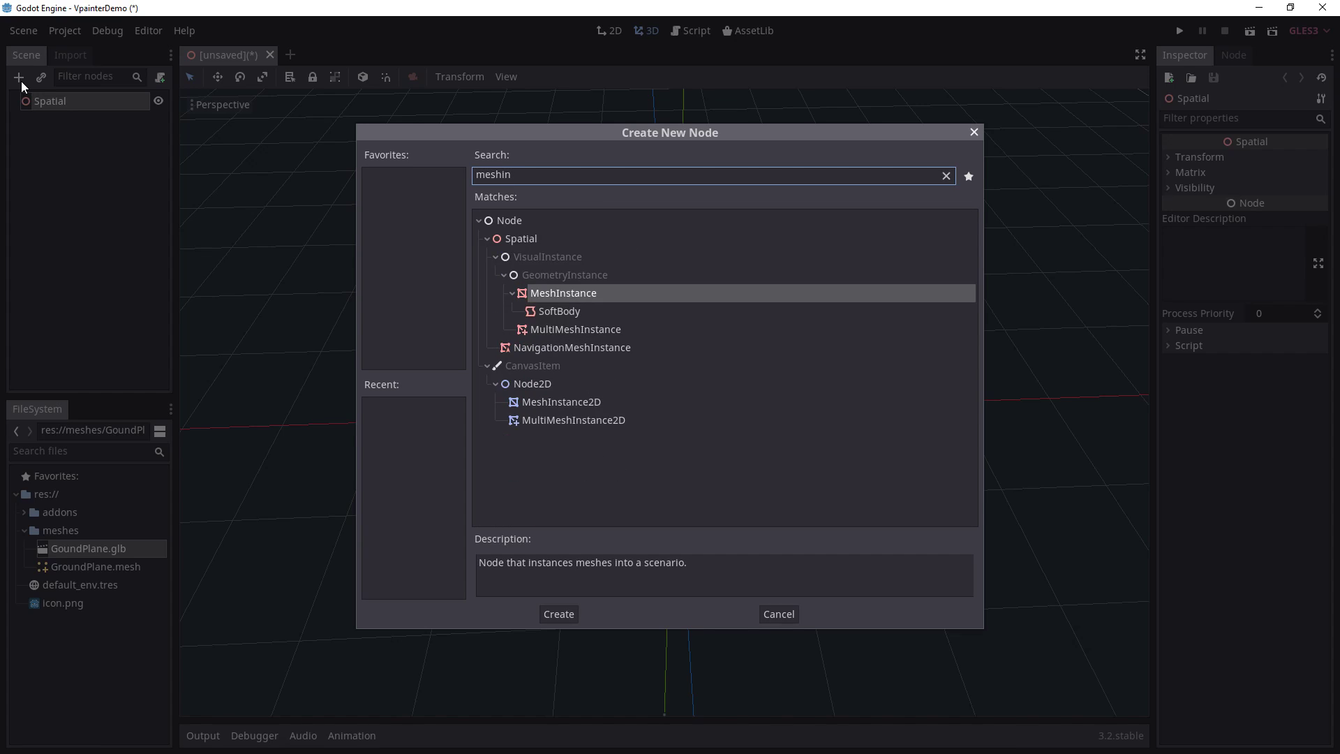
{"action": "key", "text": "Return"}
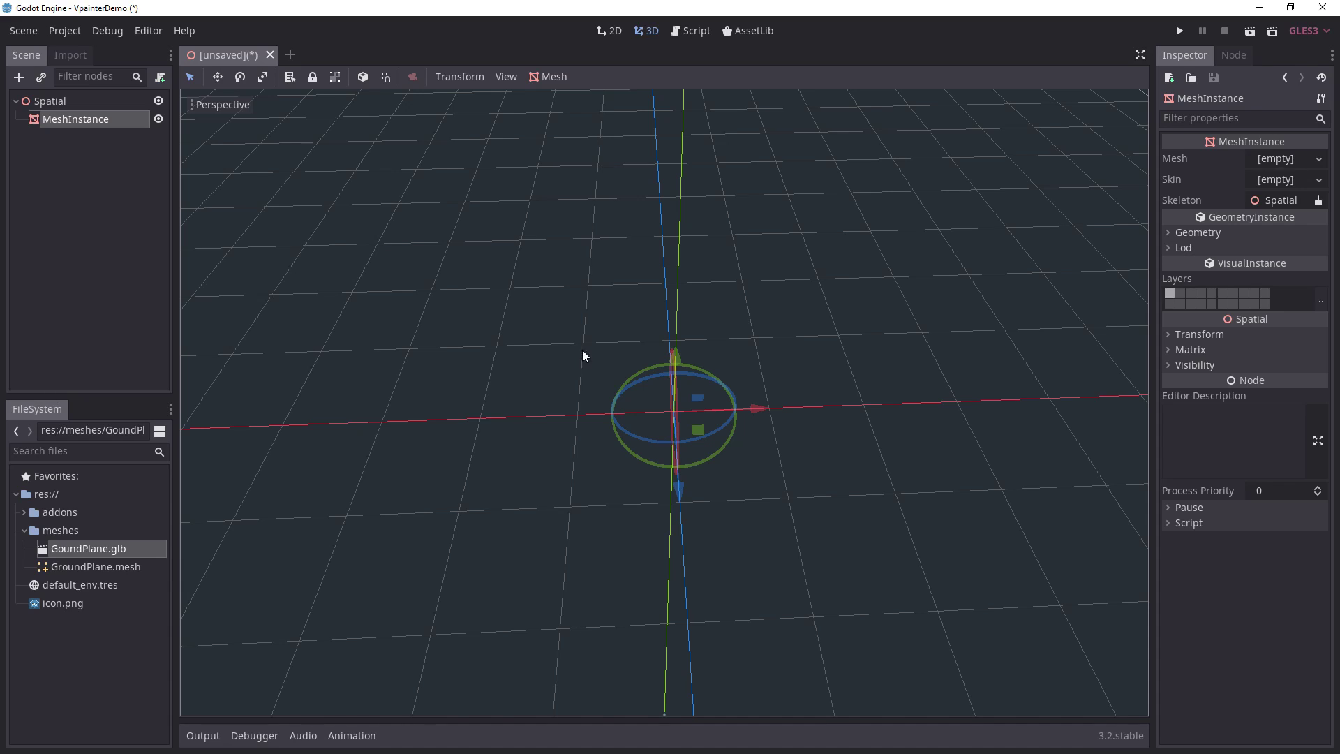
Step: Assign GroundPlane.mesh as the mesh of the MeshInstance node
{"action": "middle_click_drag", "start_coordinate": [600, 328], "coordinate": [270, 192]}
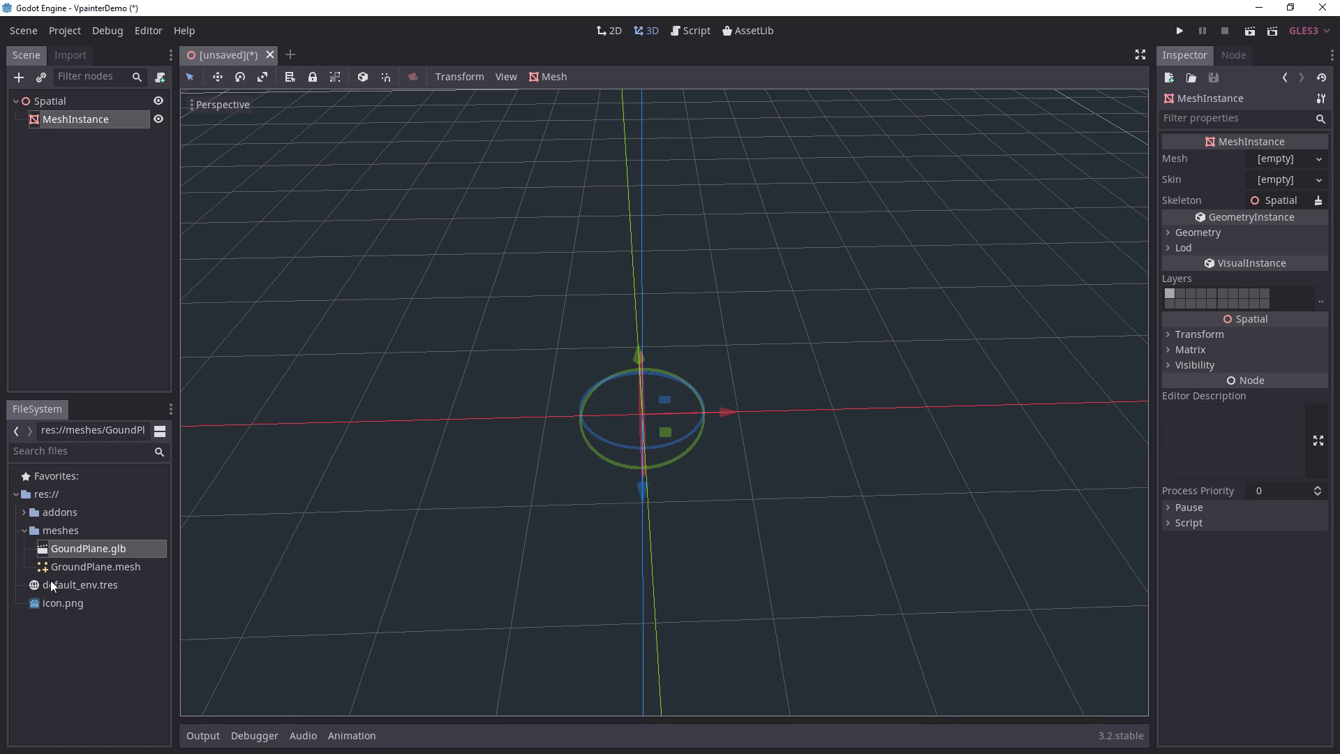
{"action": "left_click_drag", "start_coordinate": [93, 567], "coordinate": [1283, 168]}
{"action": "scroll", "coordinate": [784, 371], "scroll_direction": "up", "scroll_amount": 2}
{"action": "middle_click_drag", "start_coordinate": [783, 371], "coordinate": [802, 393]}
{"action": "scroll", "coordinate": [821, 375], "scroll_direction": "up", "scroll_amount": 2}
{"action": "middle_click_drag", "start_coordinate": [841, 357], "coordinate": [749, 430]}
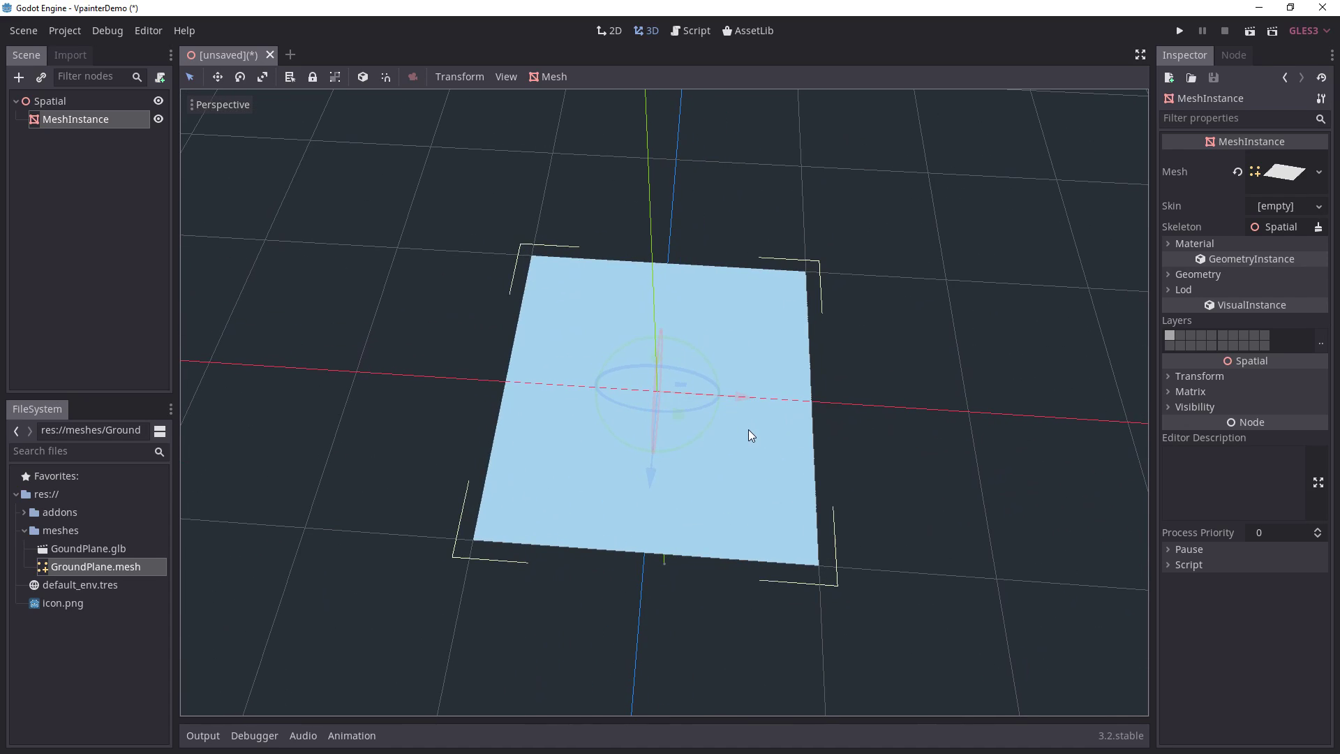
Step: Activate Painter on the MeshInstance to view its brush tools, and leave it by selecting the Spatial root
{"action": "left_click", "coordinate": [74, 103]}
{"action": "left_click", "coordinate": [69, 123]}
{"action": "left_click", "coordinate": [600, 78]}
{"action": "middle_click_drag", "start_coordinate": [604, 199], "coordinate": [606, 200]}
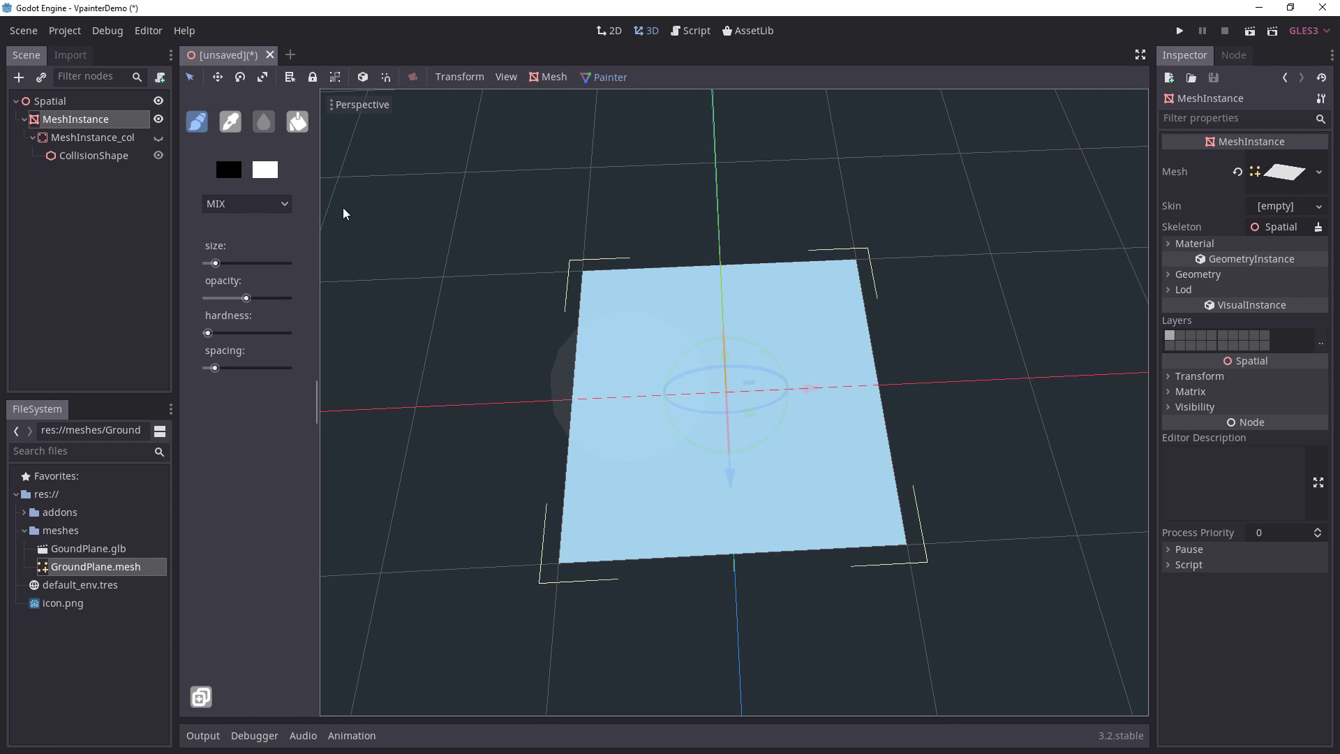
{"action": "left_click", "coordinate": [88, 102]}
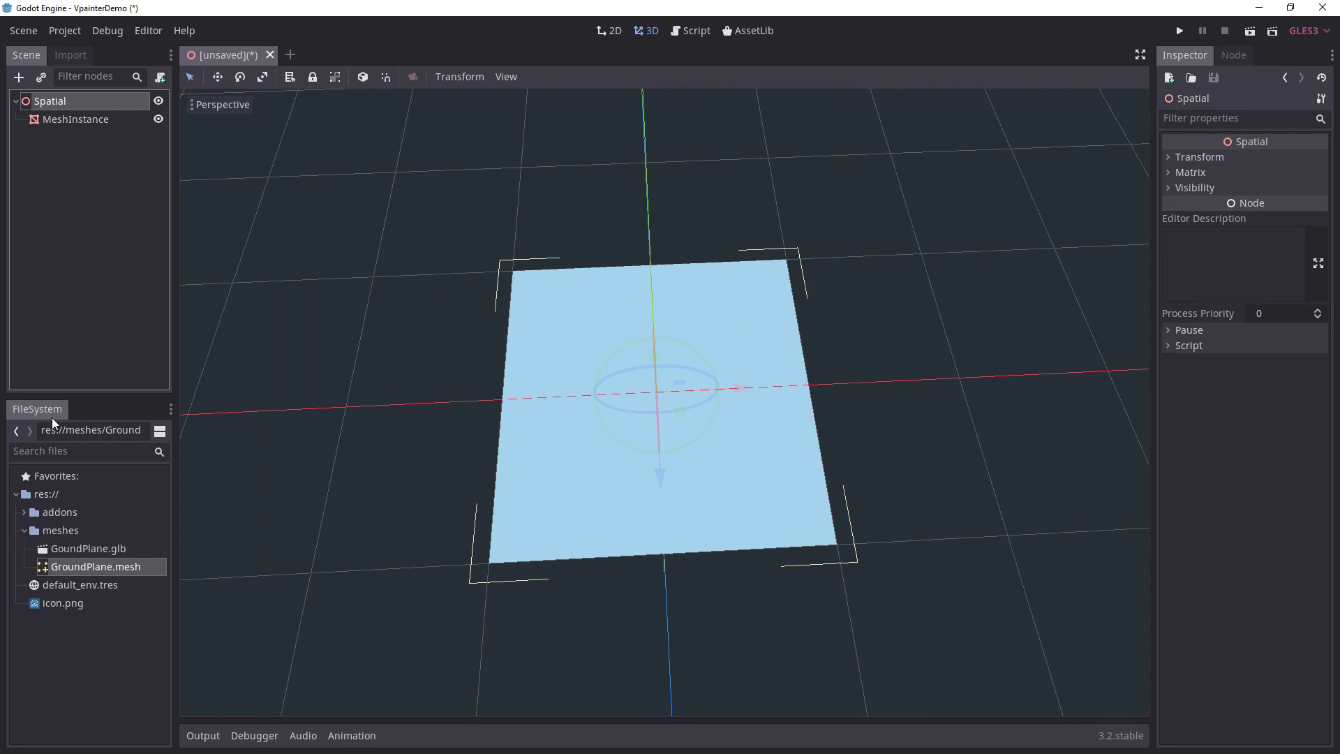
Step: Collapse the meshes folder and create a folder named materials in res://
{"action": "left_click", "coordinate": [56, 529]}
{"action": "left_click", "coordinate": [24, 531]}
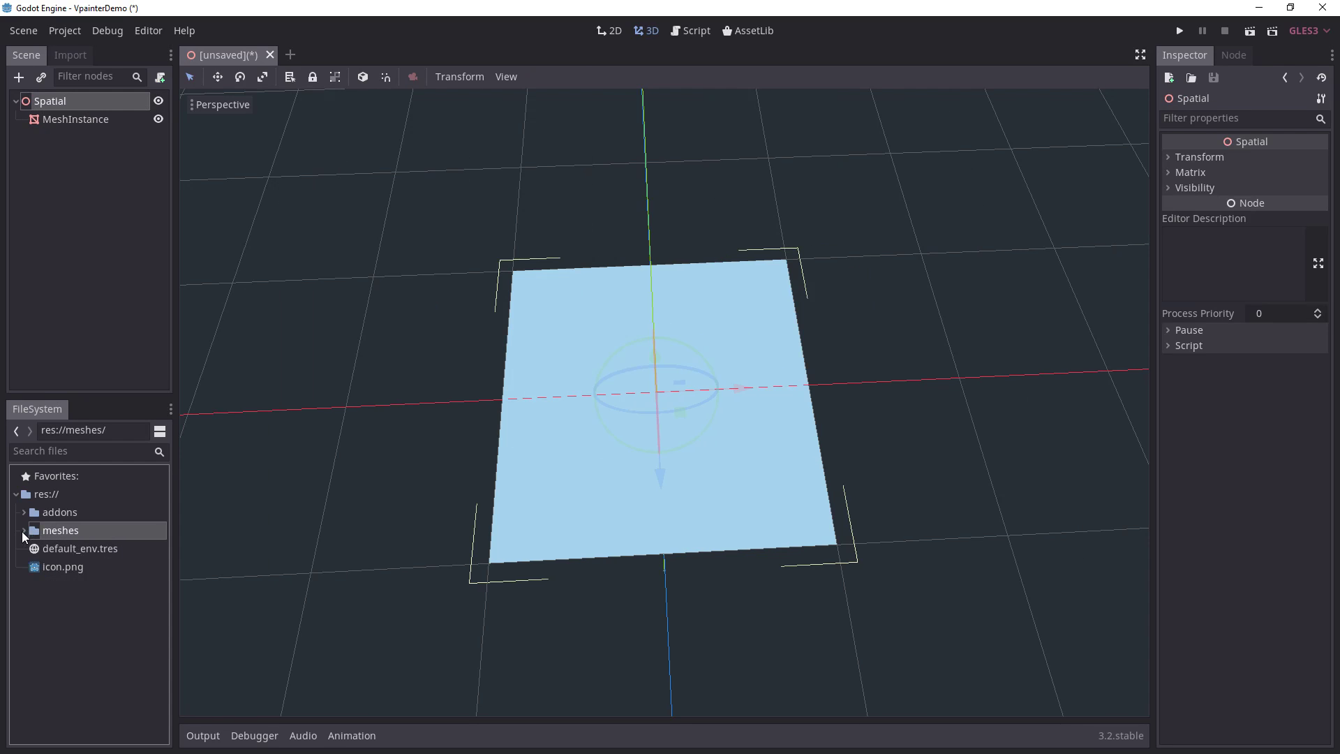
{"action": "right_click", "coordinate": [62, 495]}
{"action": "left_click", "coordinate": [134, 604]}
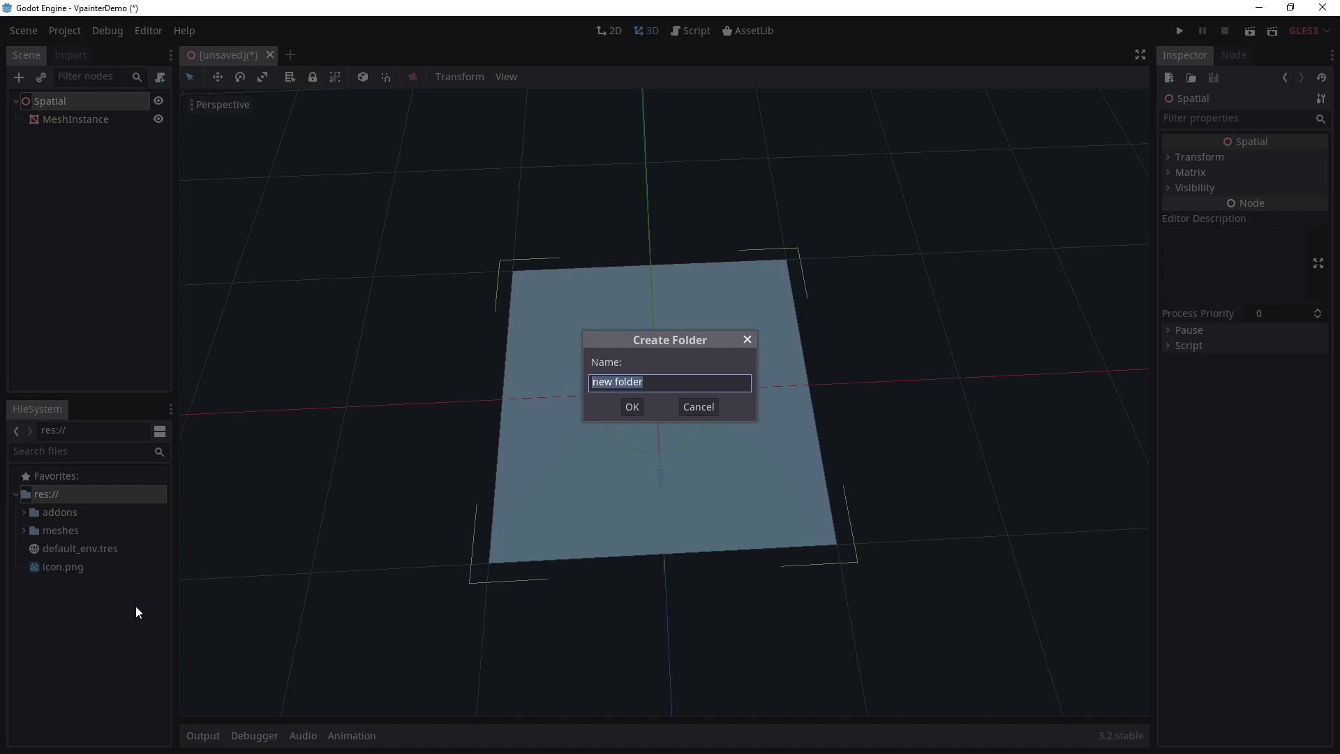
{"action": "type", "text": "materials"}
{"action": "key", "text": "Return"}
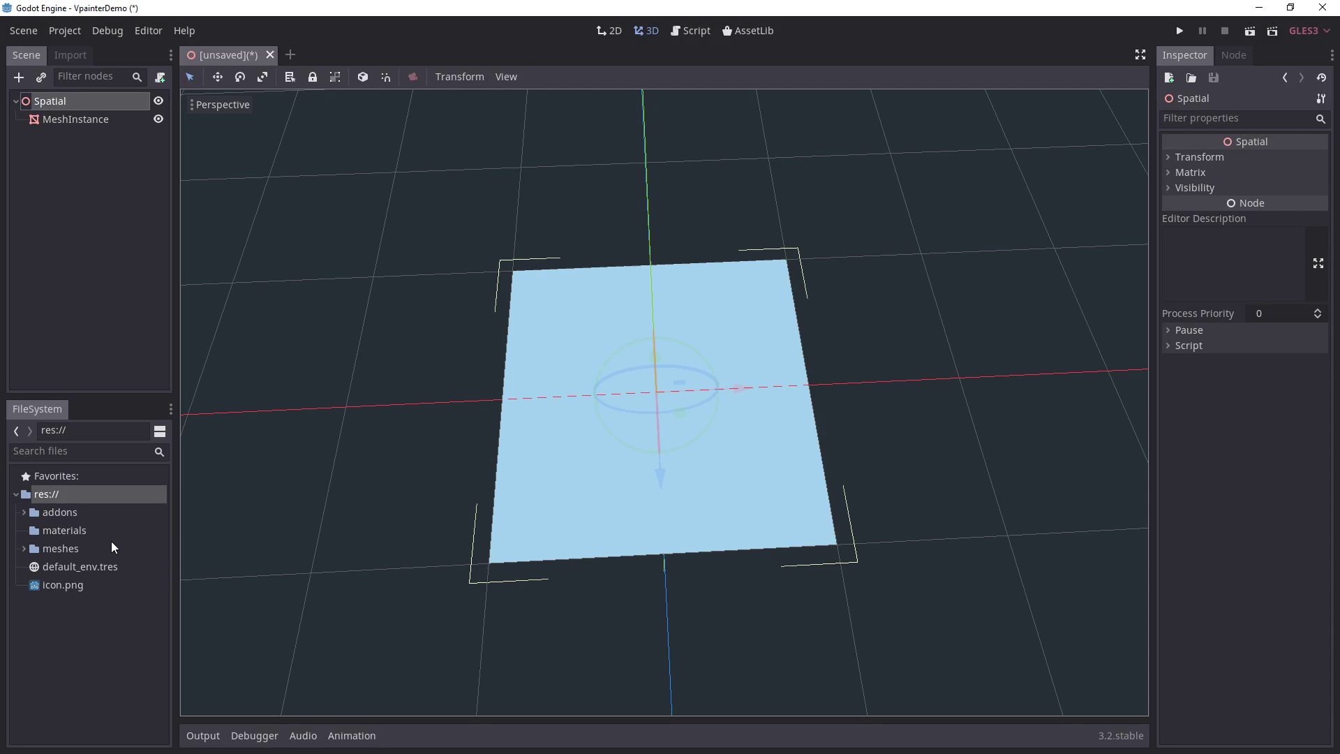
Step: Examine the shader files in the vpainter addon's additional_resources folder, widening the file list to read their names, and collapse the vpainter folder
{"action": "left_click", "coordinate": [94, 533]}
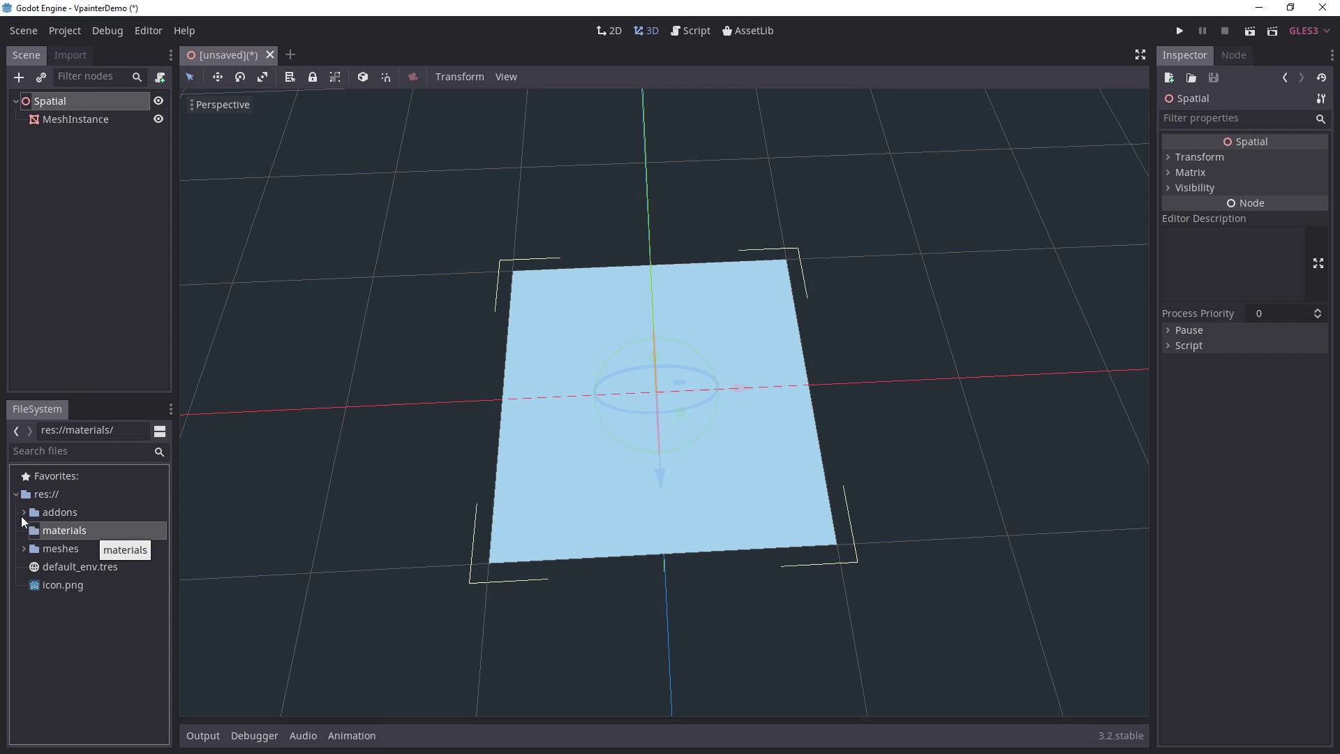
{"action": "left_click", "coordinate": [23, 513]}
{"action": "left_click", "coordinate": [62, 532]}
{"action": "left_click", "coordinate": [33, 531]}
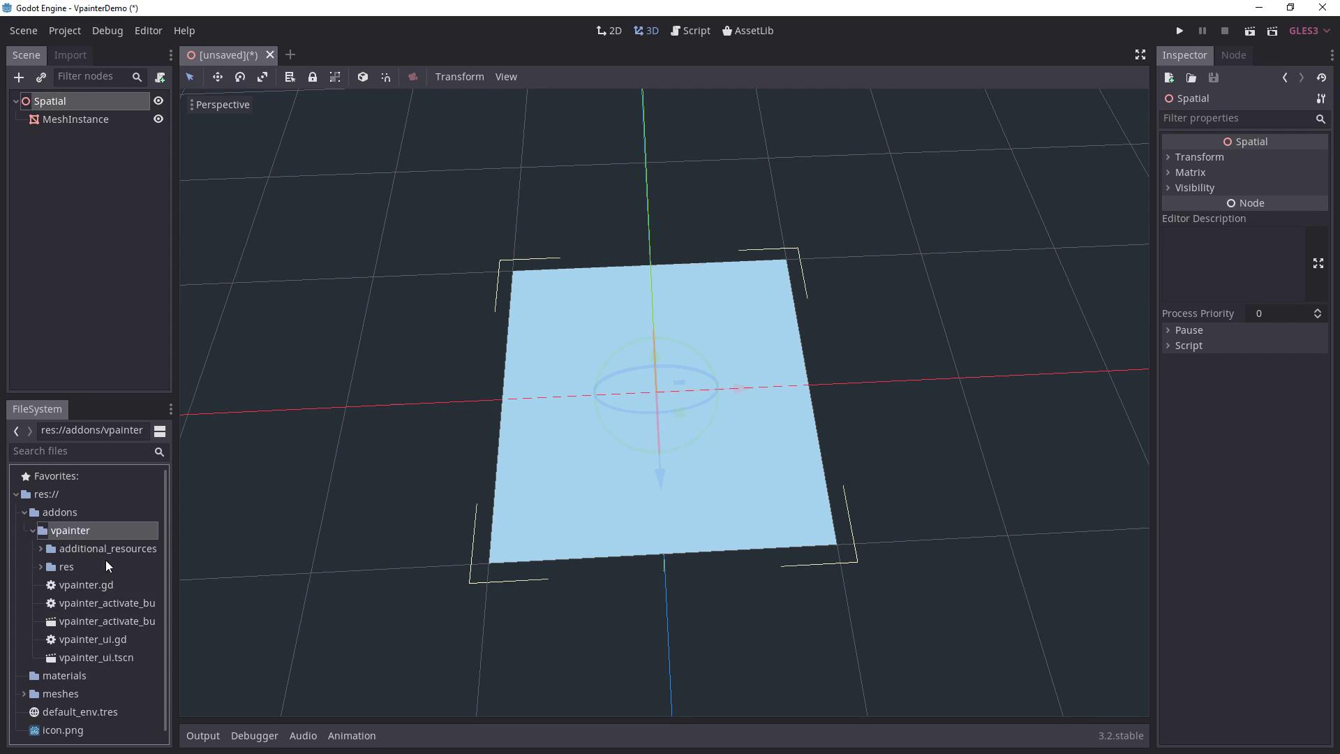
{"action": "left_click", "coordinate": [41, 551]}
{"action": "left_click", "coordinate": [41, 550]}
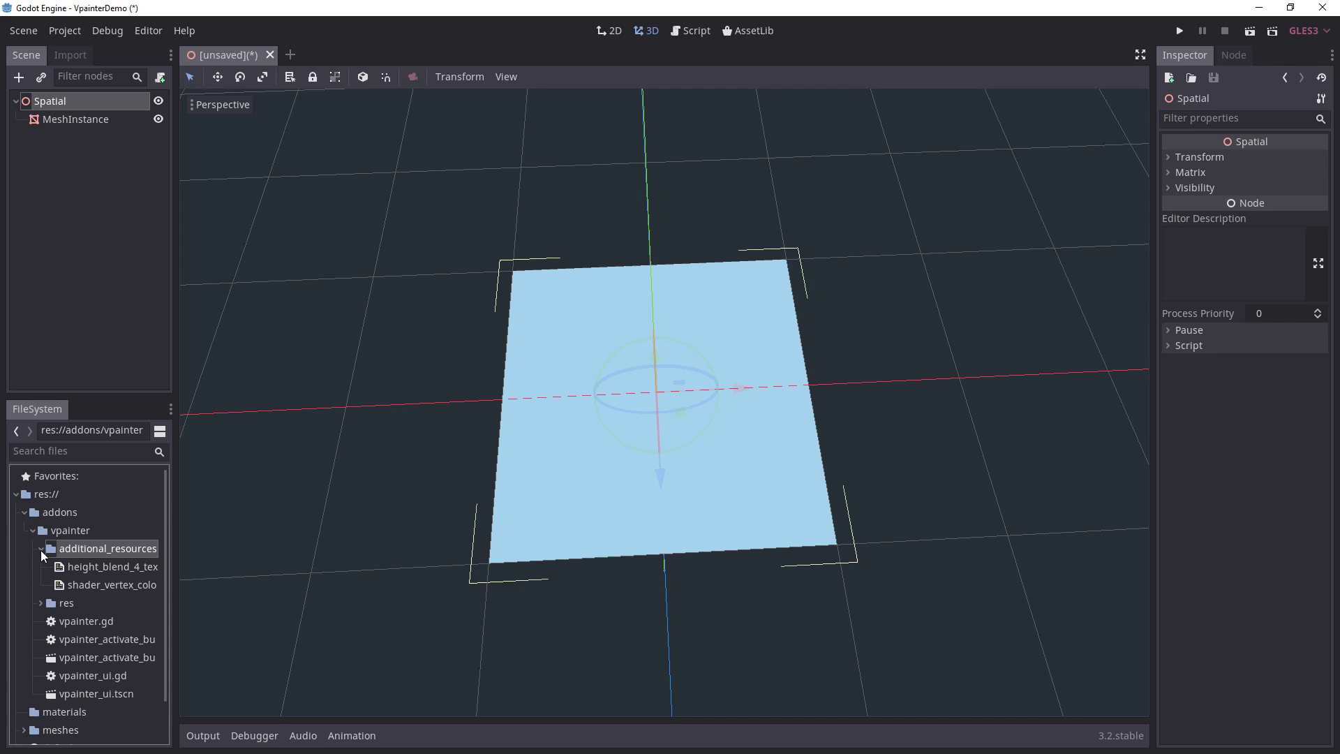
{"action": "left_click_drag", "start_coordinate": [173, 601], "coordinate": [211, 599]}
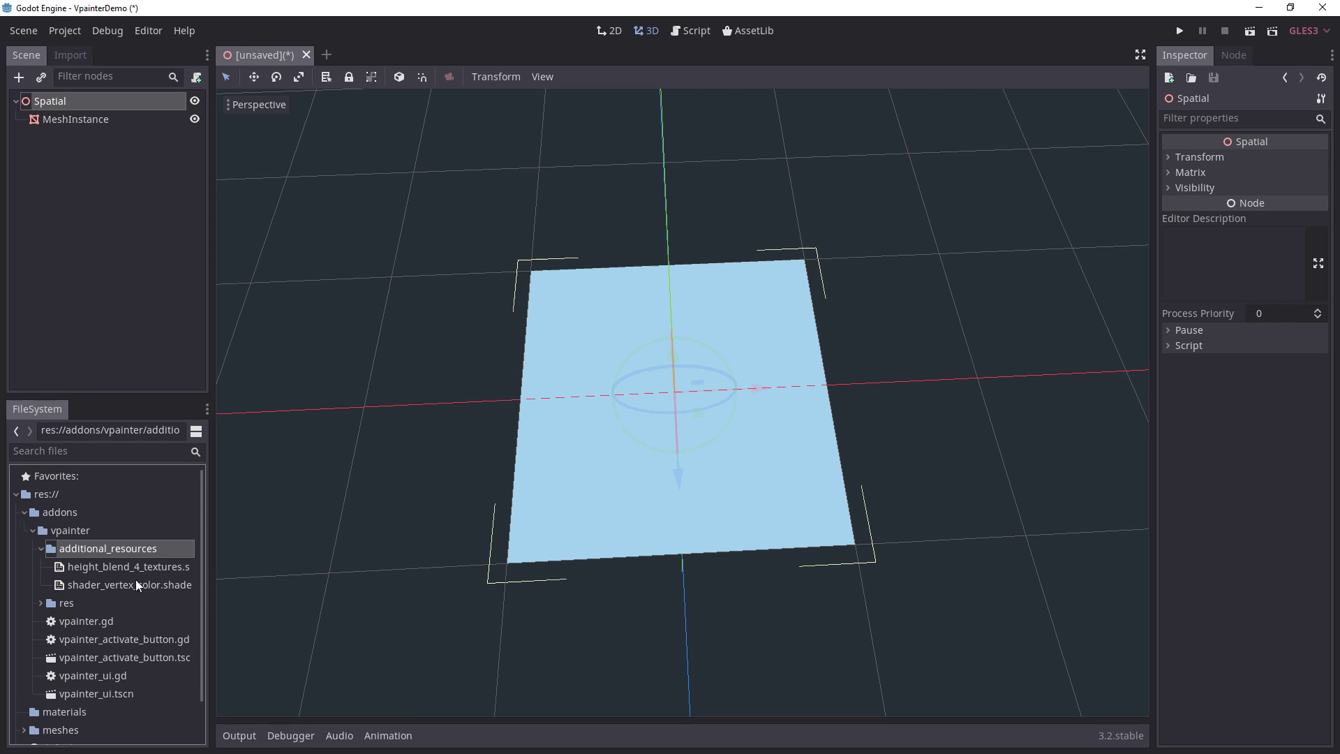
{"action": "left_click", "coordinate": [33, 535]}
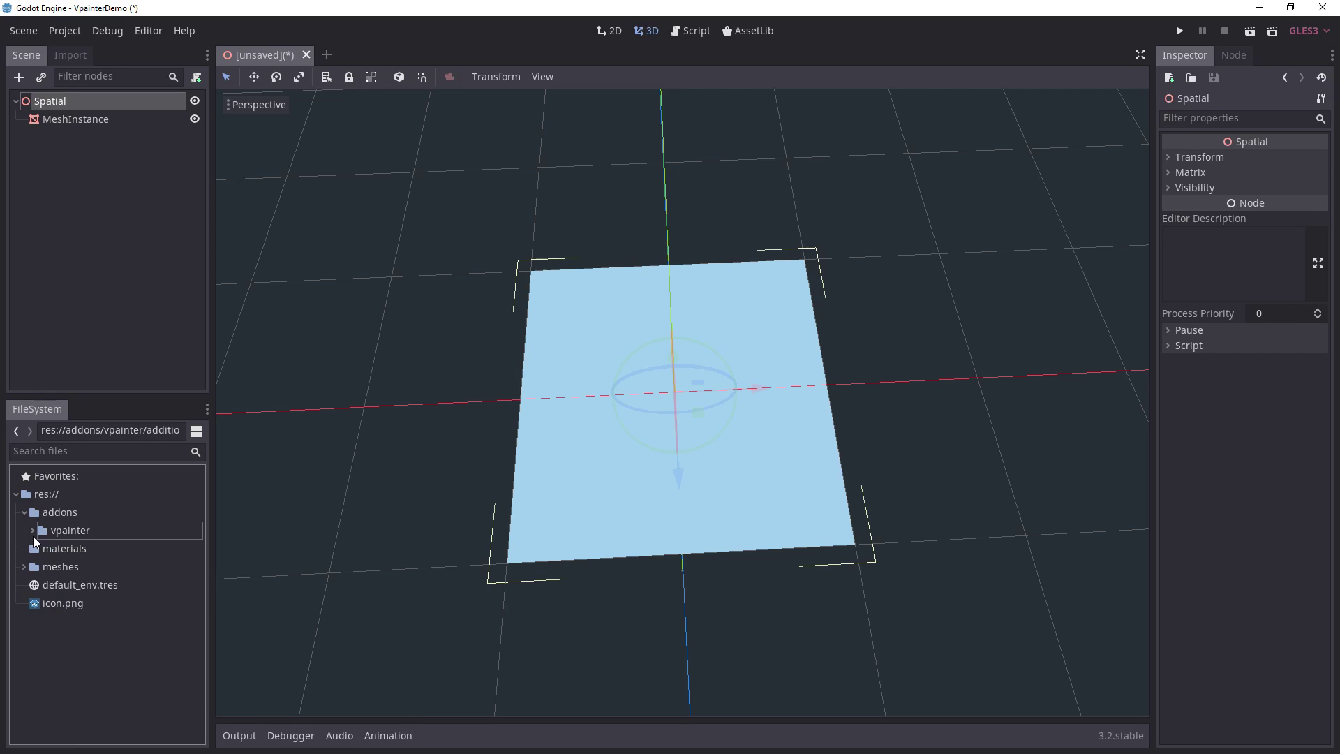
Step: Create a ShaderMaterial resource in the materials folder and save it as vertex_paint_prev.tres
{"action": "left_click", "coordinate": [72, 552]}
{"action": "right_click", "coordinate": [95, 550]}
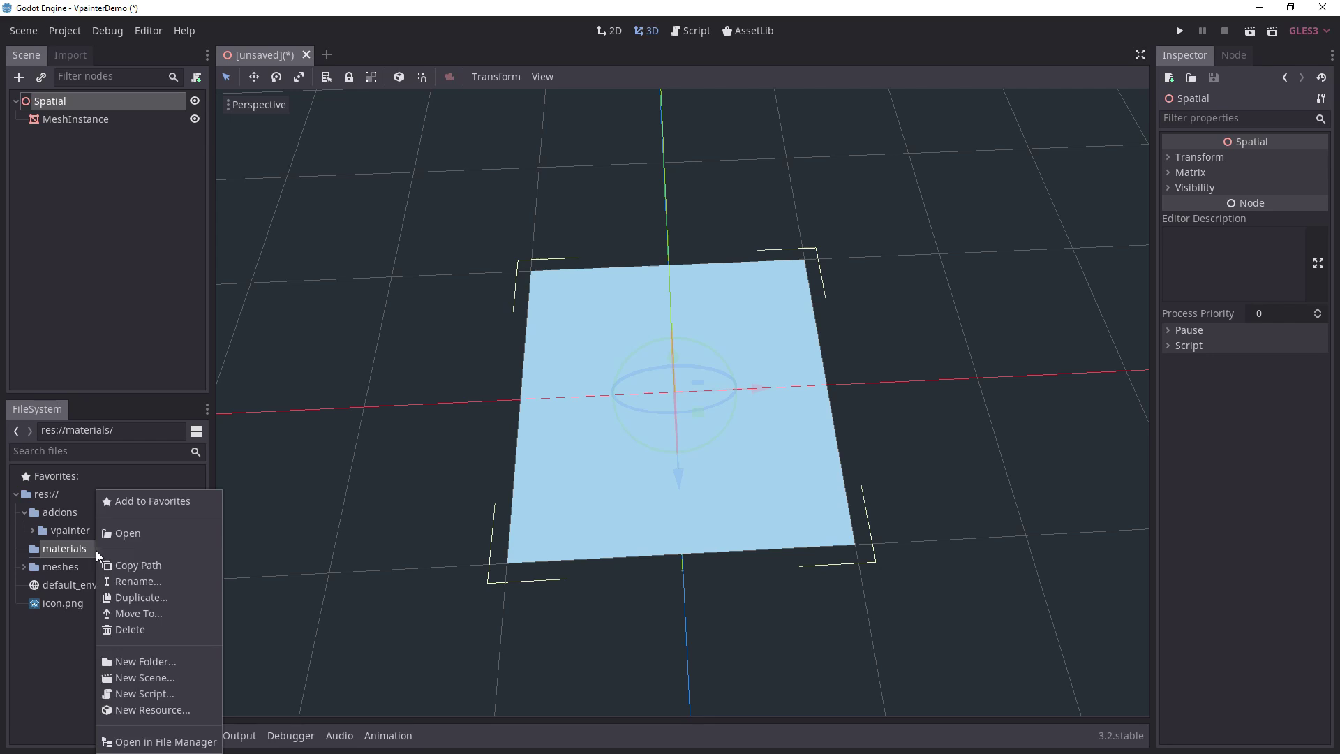
{"action": "left_click", "coordinate": [160, 710]}
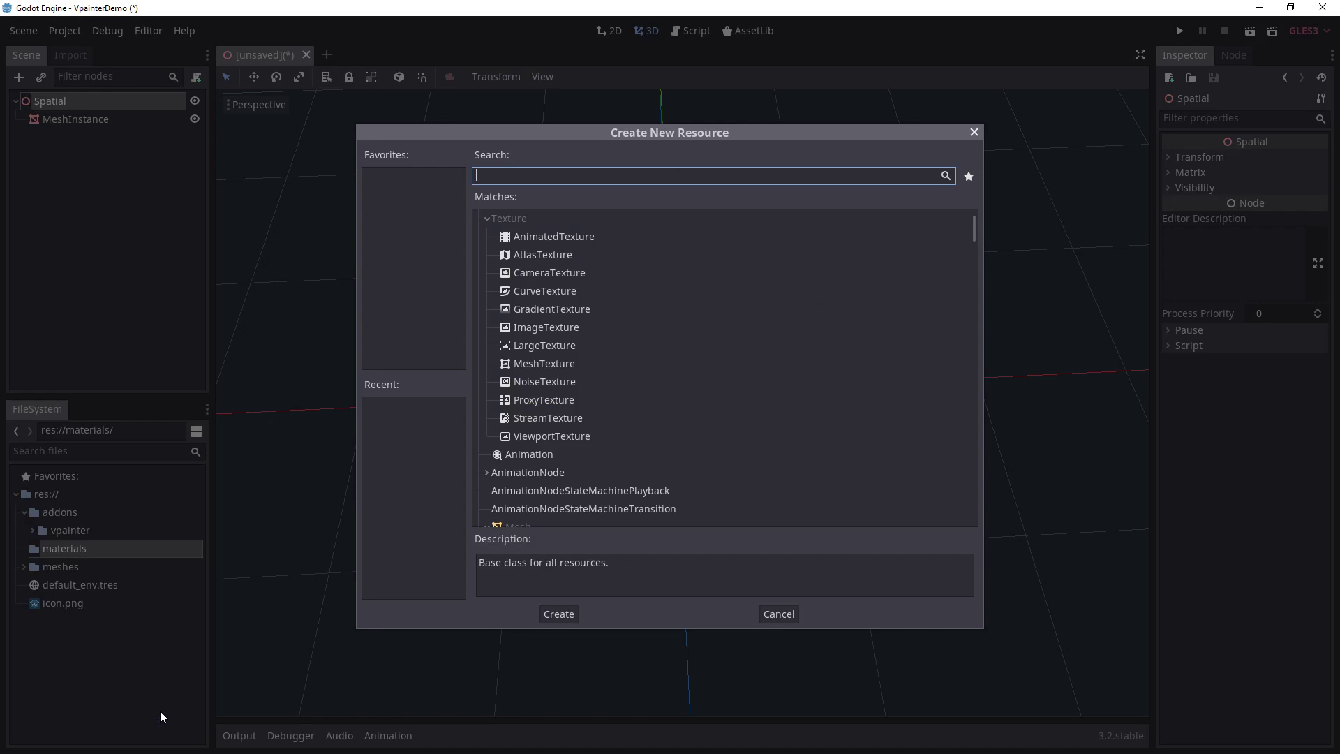
{"action": "type", "text": "material"}
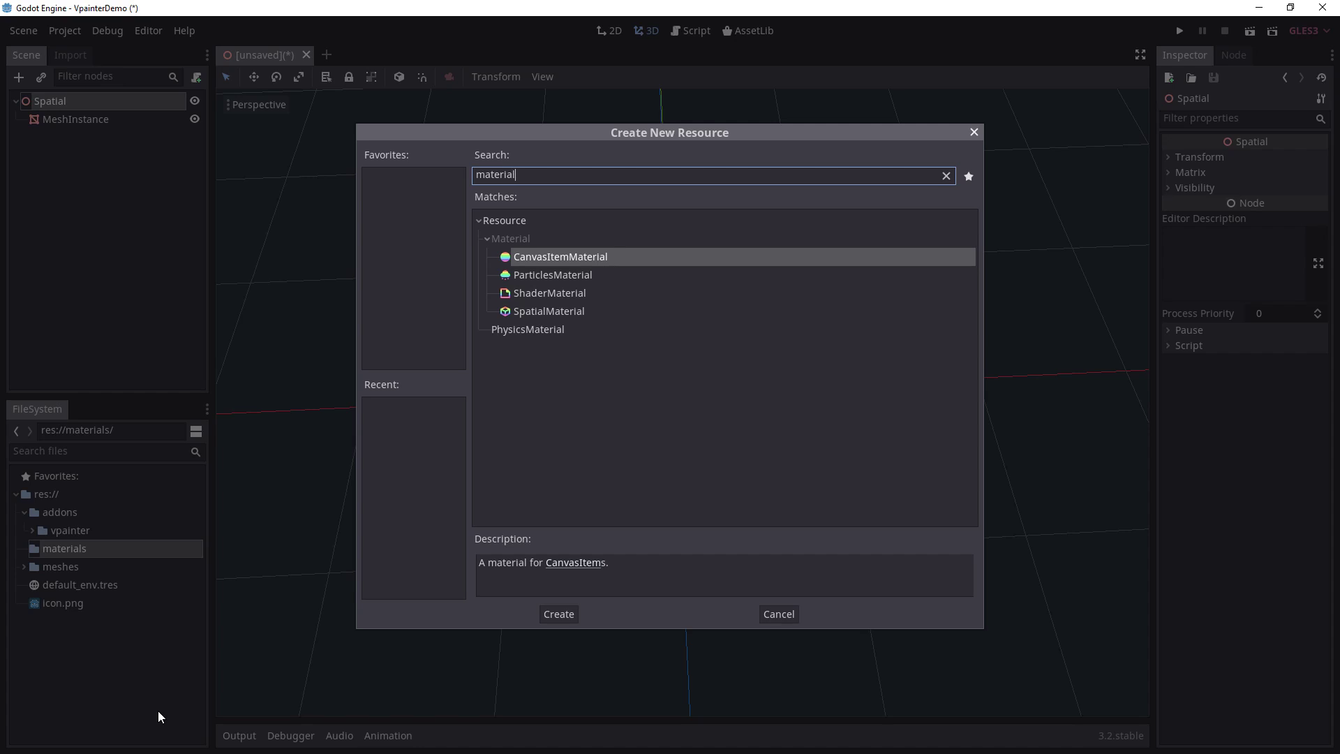
{"action": "key", "text": "Down"}
{"action": "key", "text": "Down"}
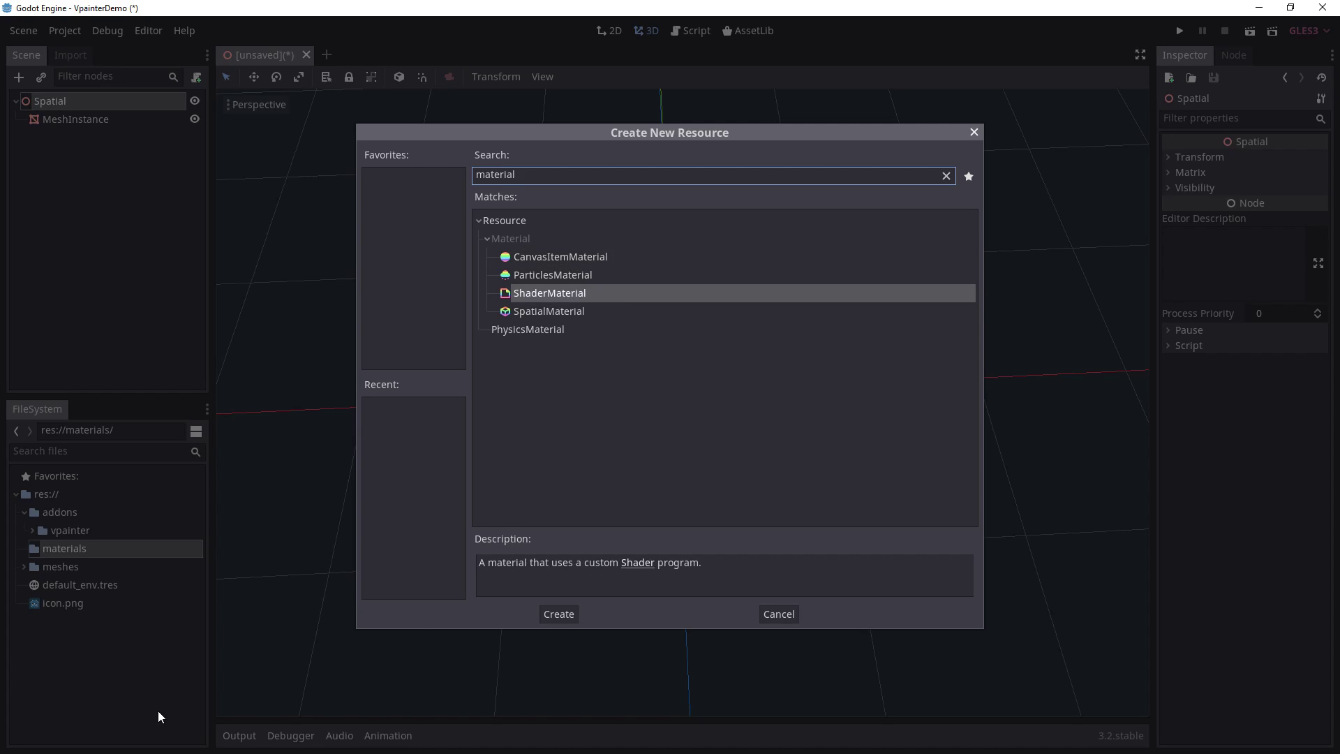
{"action": "key", "text": "Return"}
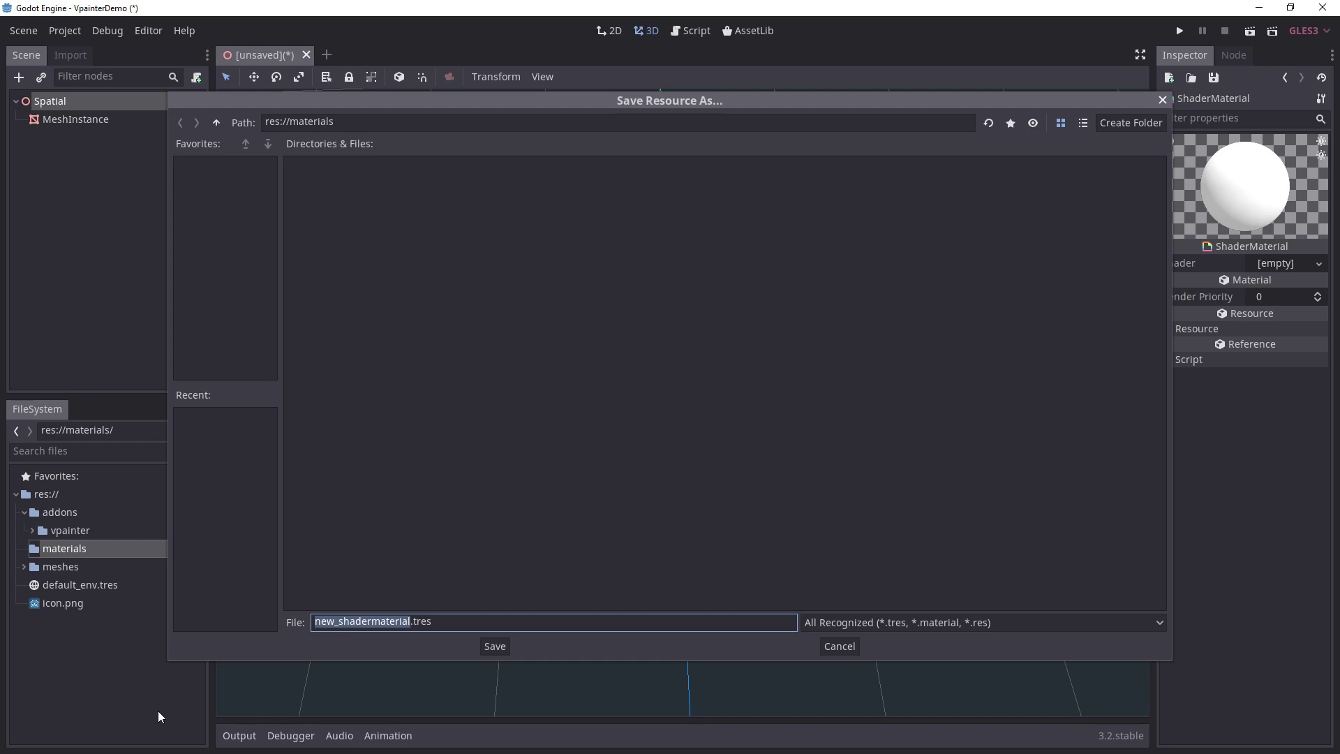
{"action": "type", "text": "vertex"}
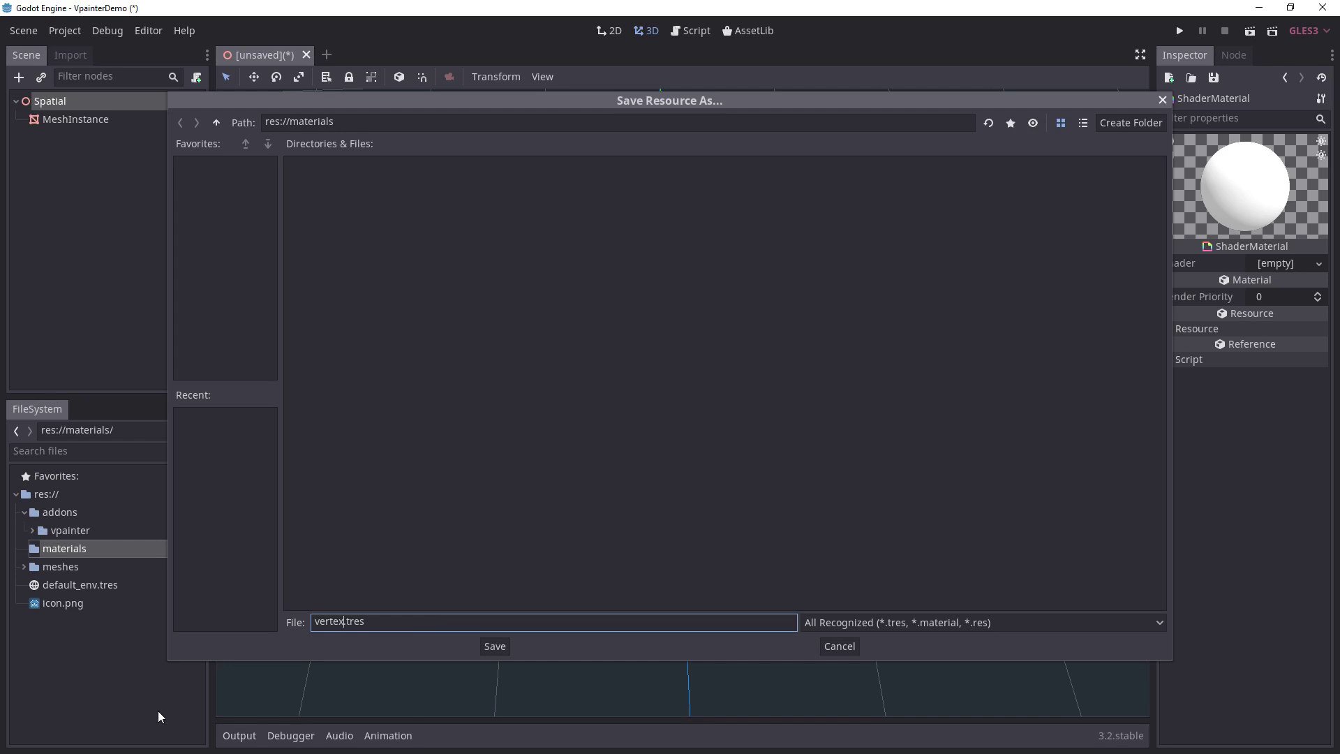
{"action": "type", "text": "_paint_prev"}
{"action": "key", "text": "Return"}
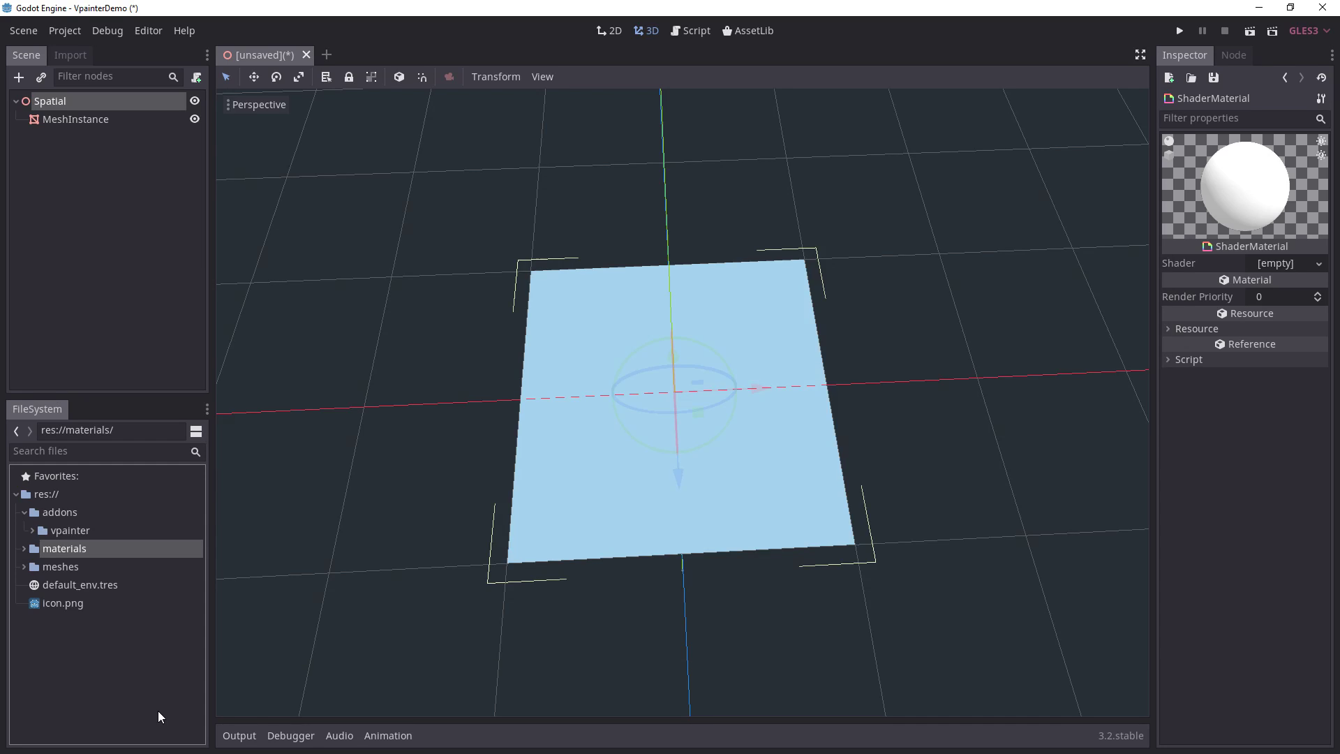
Step: Assign the shader_vertex_color shader from the vpainter addon's additional_resources folder to the vertex_paint_prev.tres material
{"action": "left_click", "coordinate": [23, 549]}
{"action": "left_click", "coordinate": [106, 569]}
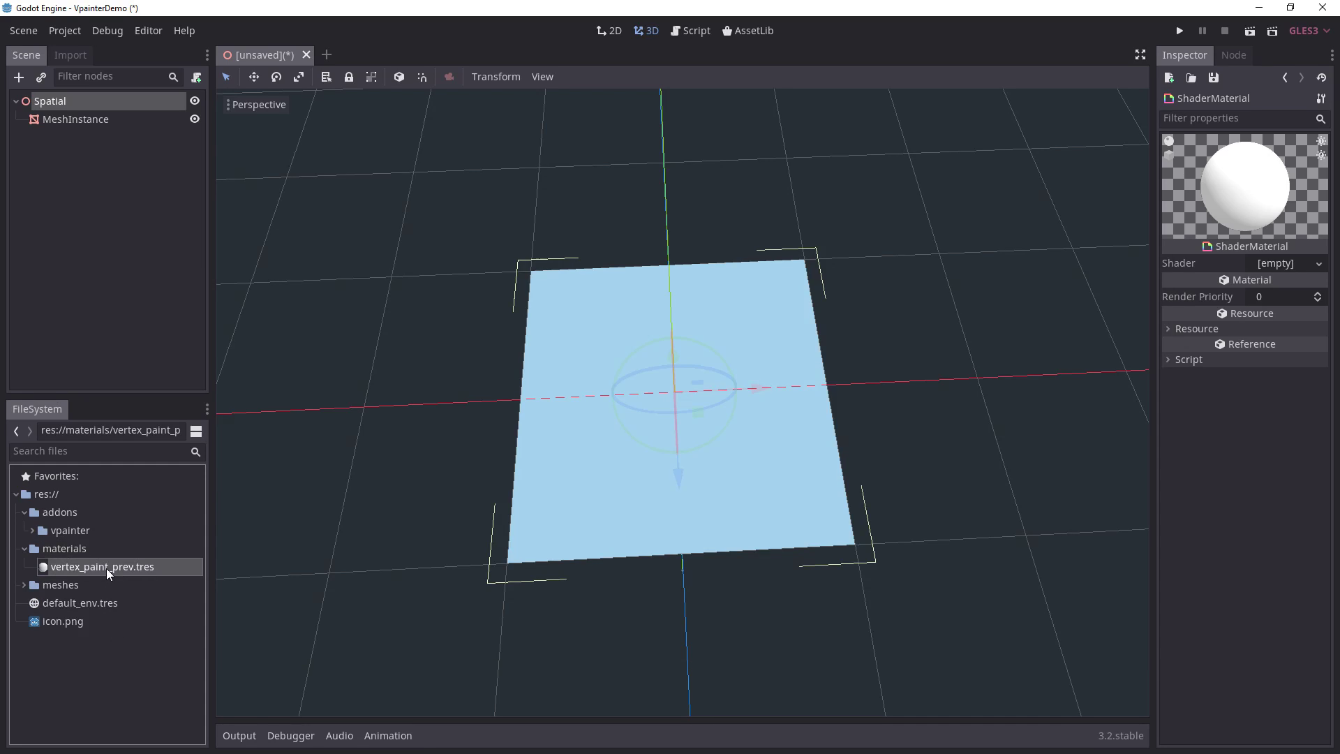
{"action": "left_click", "coordinate": [32, 532]}
{"action": "left_click", "coordinate": [32, 532]}
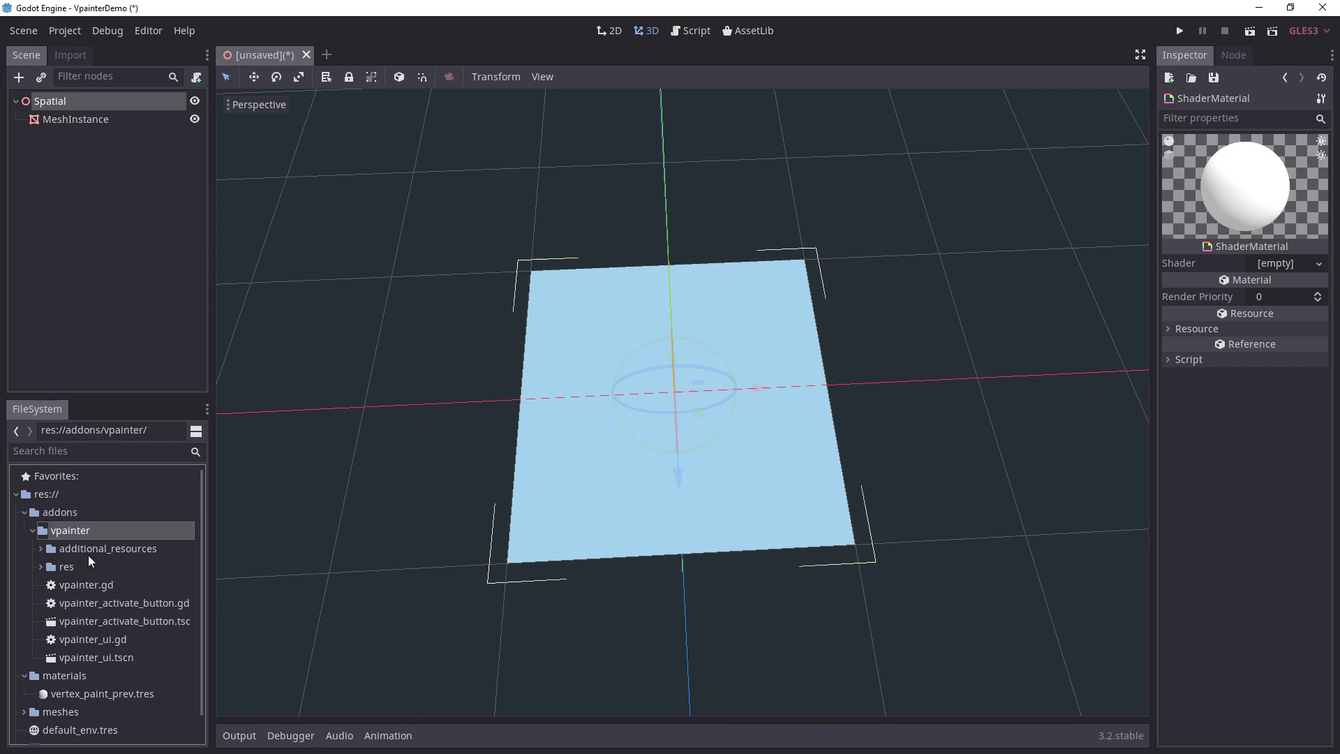
{"action": "left_click", "coordinate": [41, 549]}
{"action": "scroll", "coordinate": [141, 581], "scroll_direction": "down", "scroll_amount": 2}
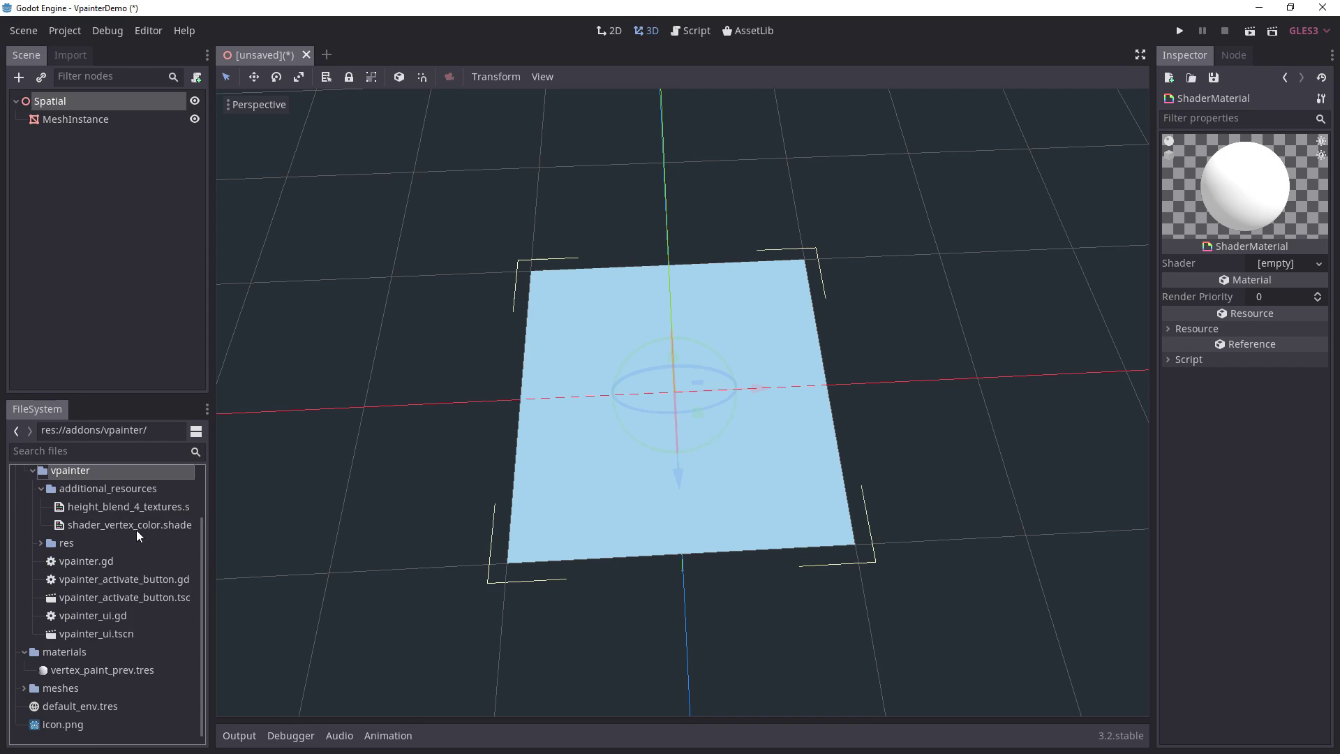
{"action": "left_click", "coordinate": [119, 672]}
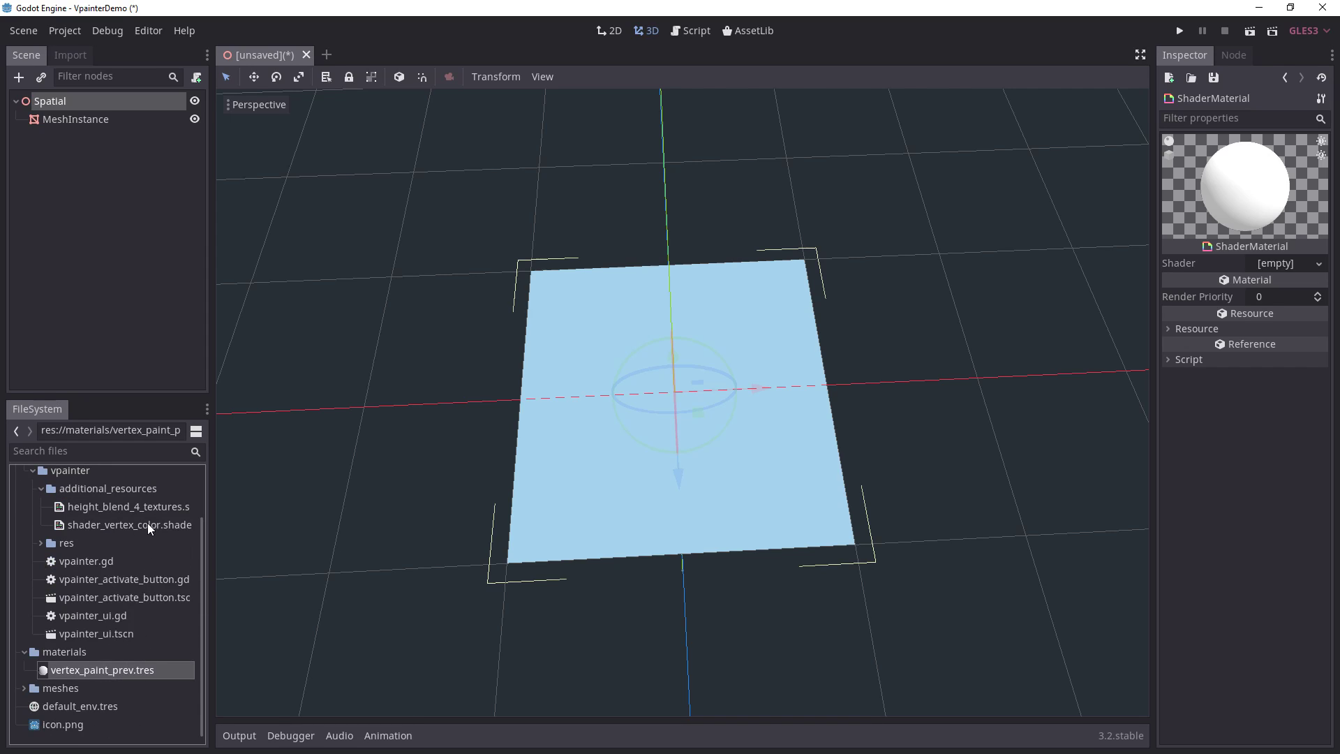
{"action": "left_click_drag", "start_coordinate": [148, 525], "coordinate": [1276, 264]}
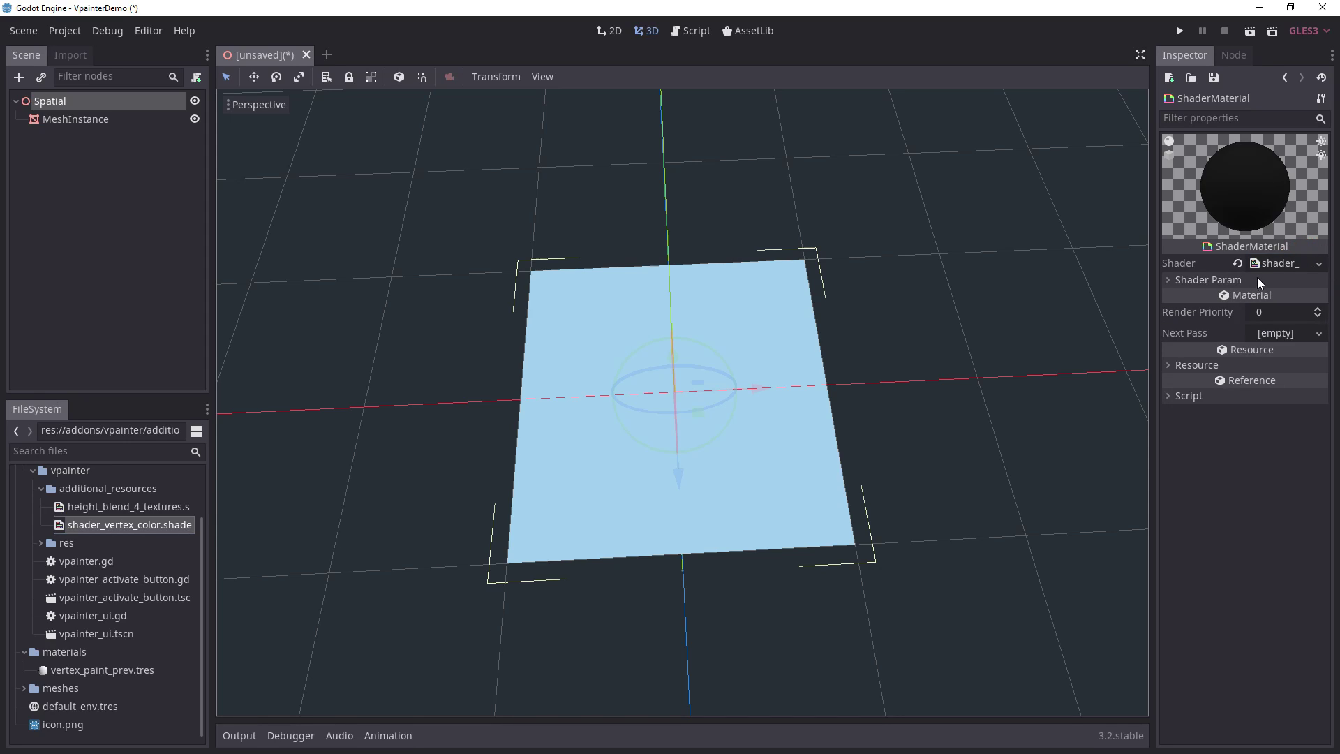
Step: Assign vertex_paint_prev.tres as the Surface 1 material of the MeshInstance's mesh
{"action": "left_click", "coordinate": [115, 118]}
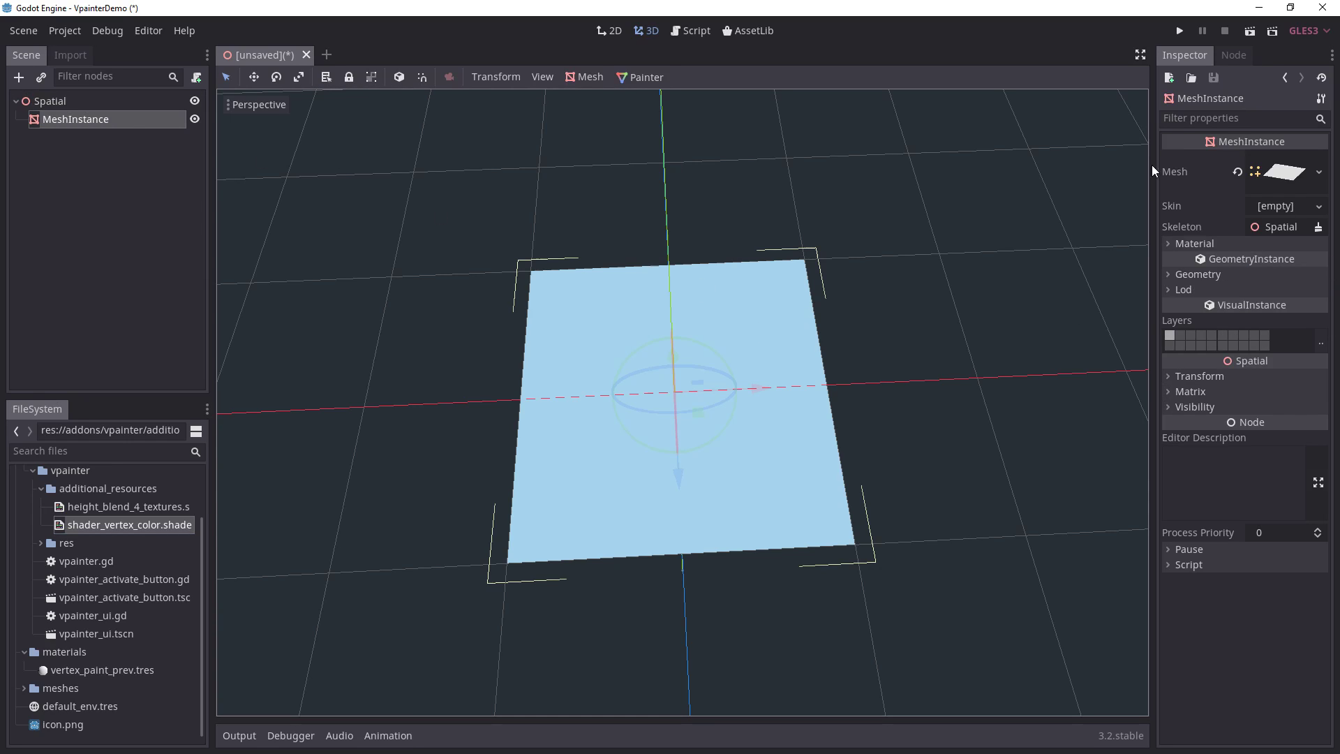
{"action": "left_click", "coordinate": [1290, 180]}
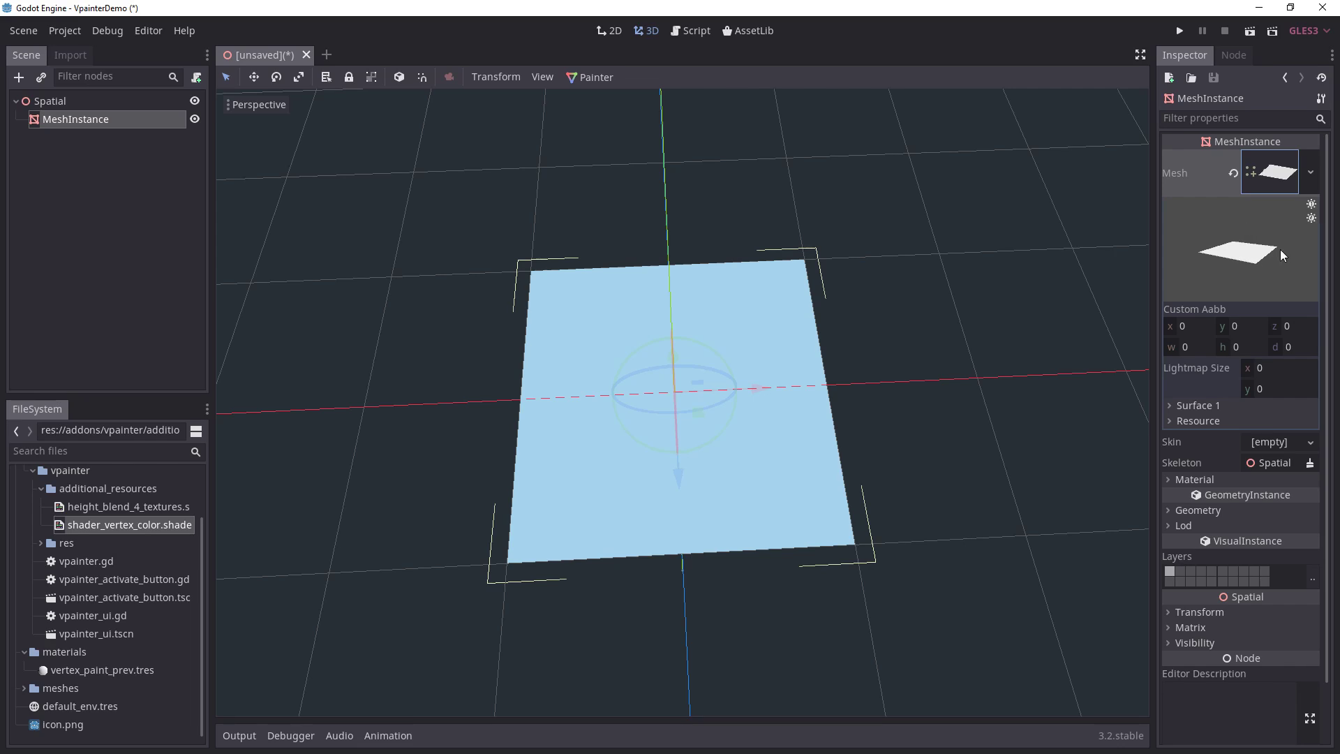
{"action": "left_click", "coordinate": [1204, 407]}
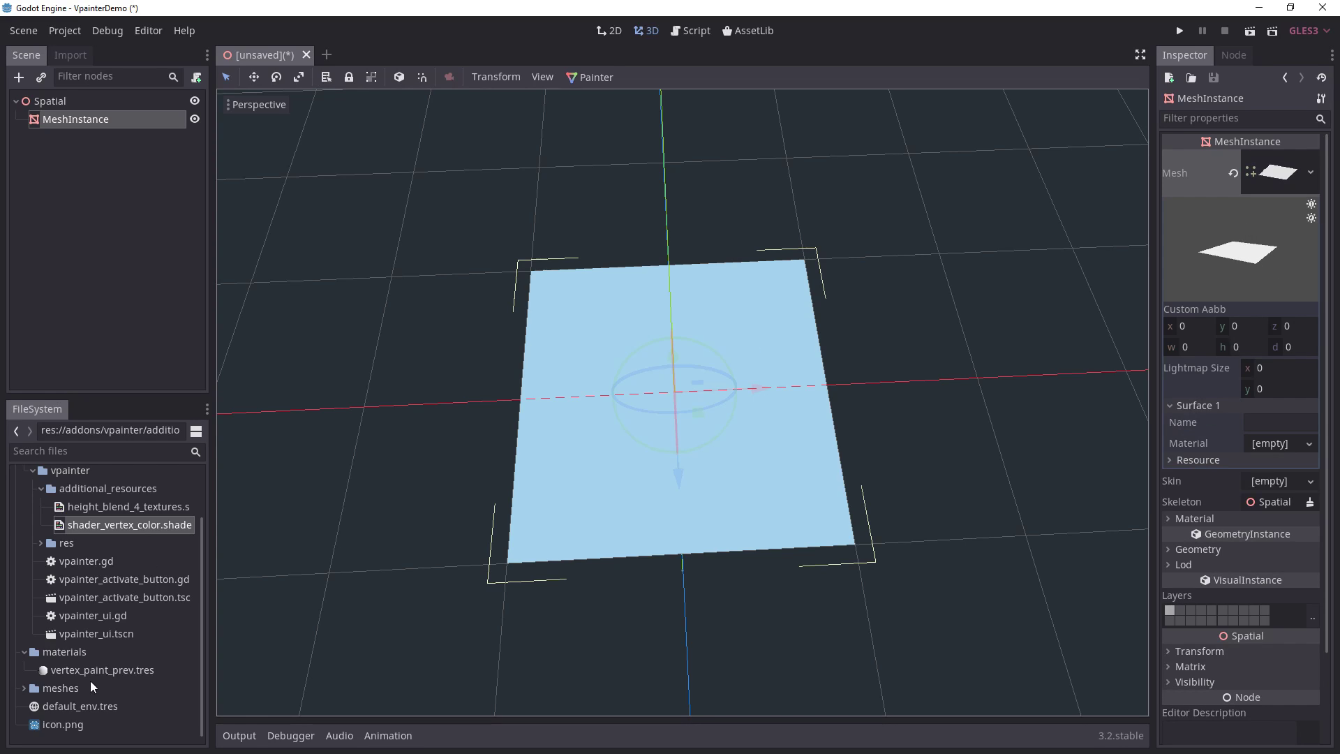
{"action": "left_click_drag", "start_coordinate": [107, 676], "coordinate": [1277, 444]}
{"action": "middle_click_drag", "start_coordinate": [925, 443], "coordinate": [584, 400]}
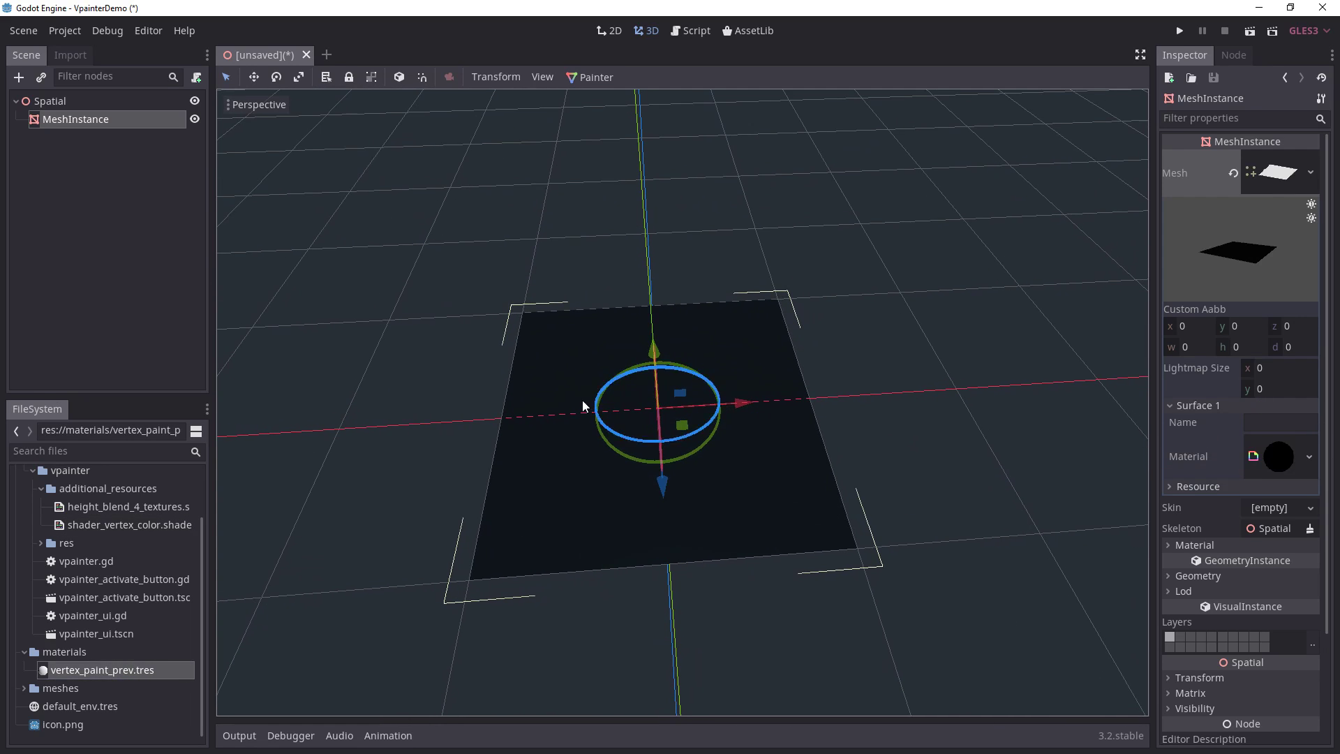
{"action": "middle_click_drag", "start_coordinate": [793, 458], "coordinate": [847, 458]}
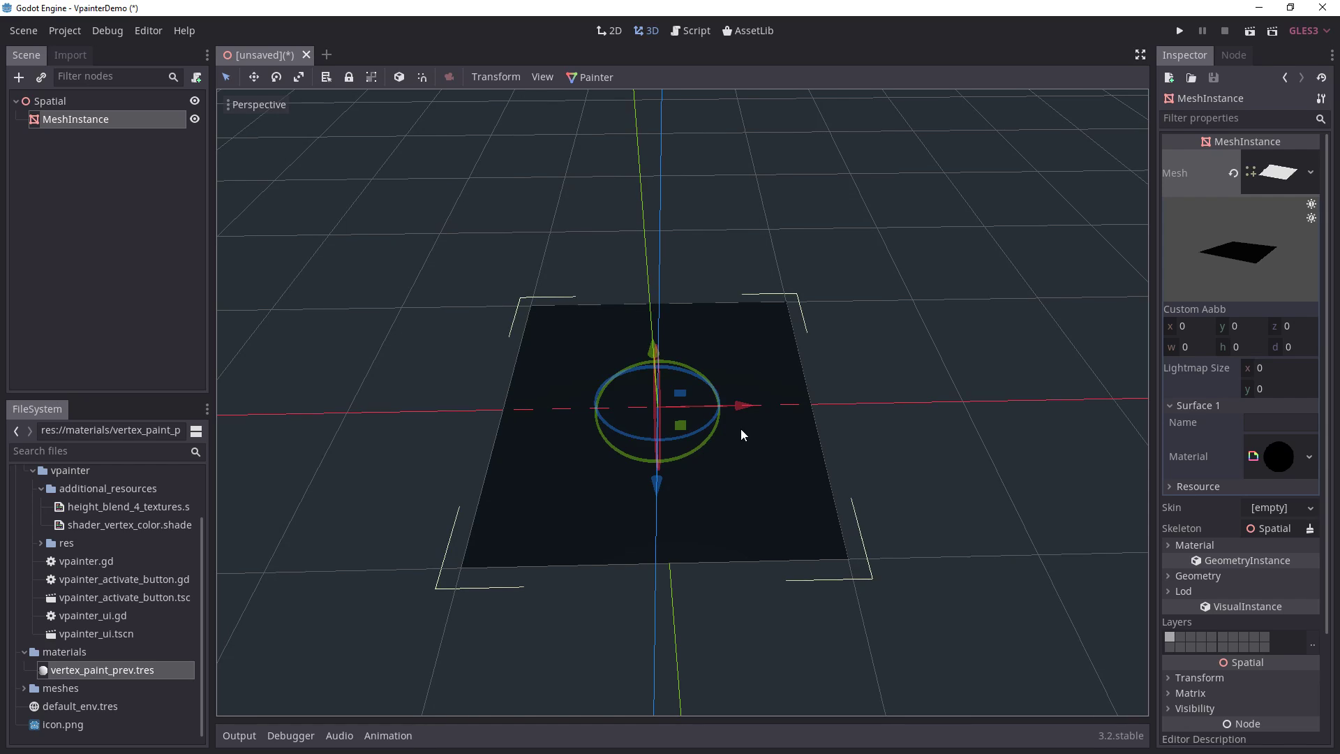
{"action": "middle_click_drag", "start_coordinate": [740, 428], "coordinate": [734, 413], "text": "shift"}
Step: Activate Painter on the MeshInstance and set up its brush with red (ff0000), full opacity and a smaller size
{"action": "left_click", "coordinate": [596, 78]}
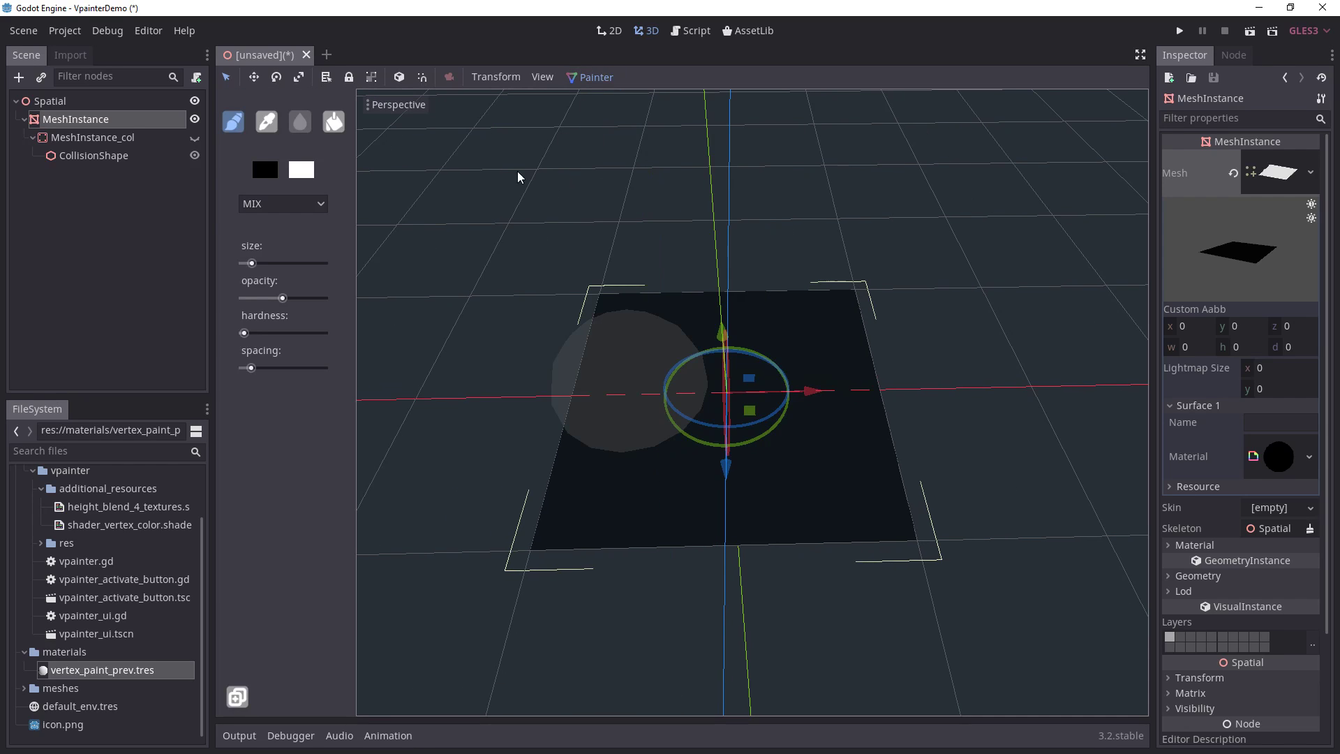
{"action": "mouse_move", "coordinate": [618, 479]}
{"action": "middle_mouse_down"}
{"action": "mouse_move", "coordinate": [607, 410]}
{"action": "mouse_move", "coordinate": [510, 348]}
{"action": "middle_mouse_up"}
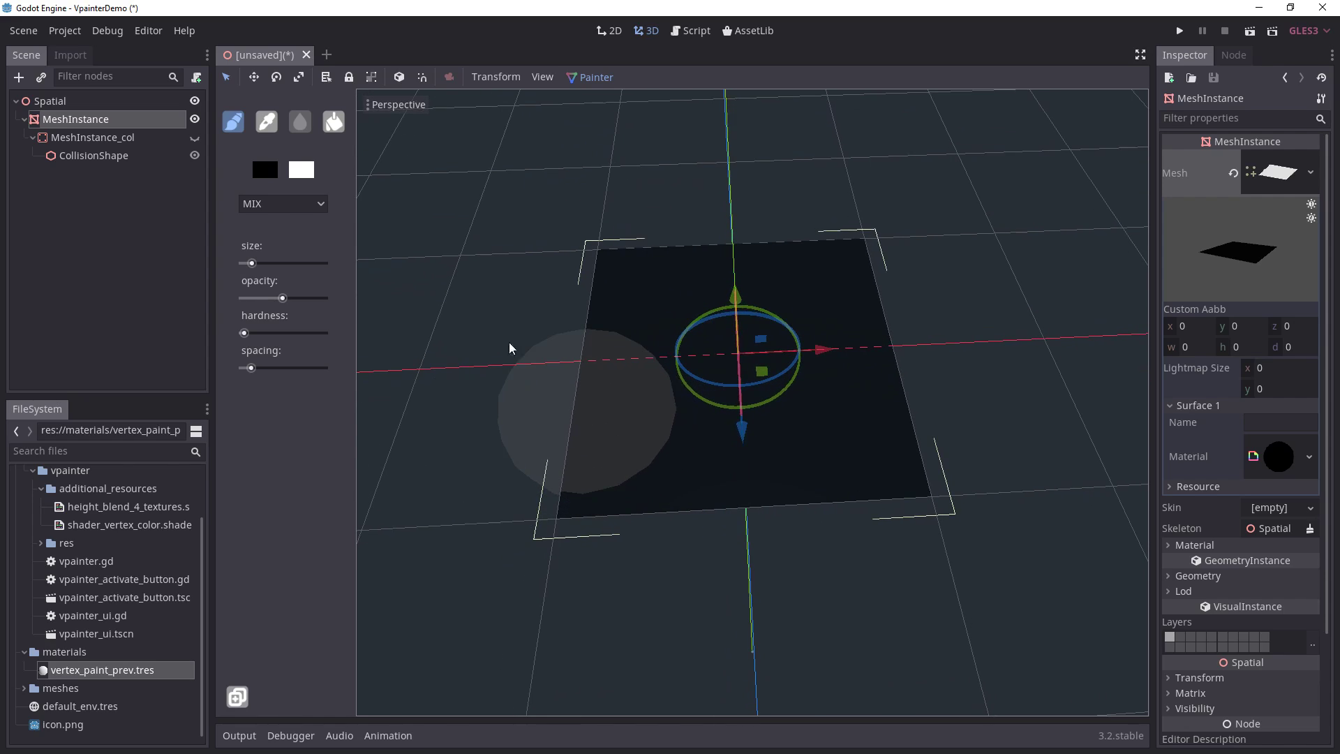
{"action": "left_click", "coordinate": [265, 170]}
{"action": "left_click_drag", "start_coordinate": [149, 84], "coordinate": [246, 10]}
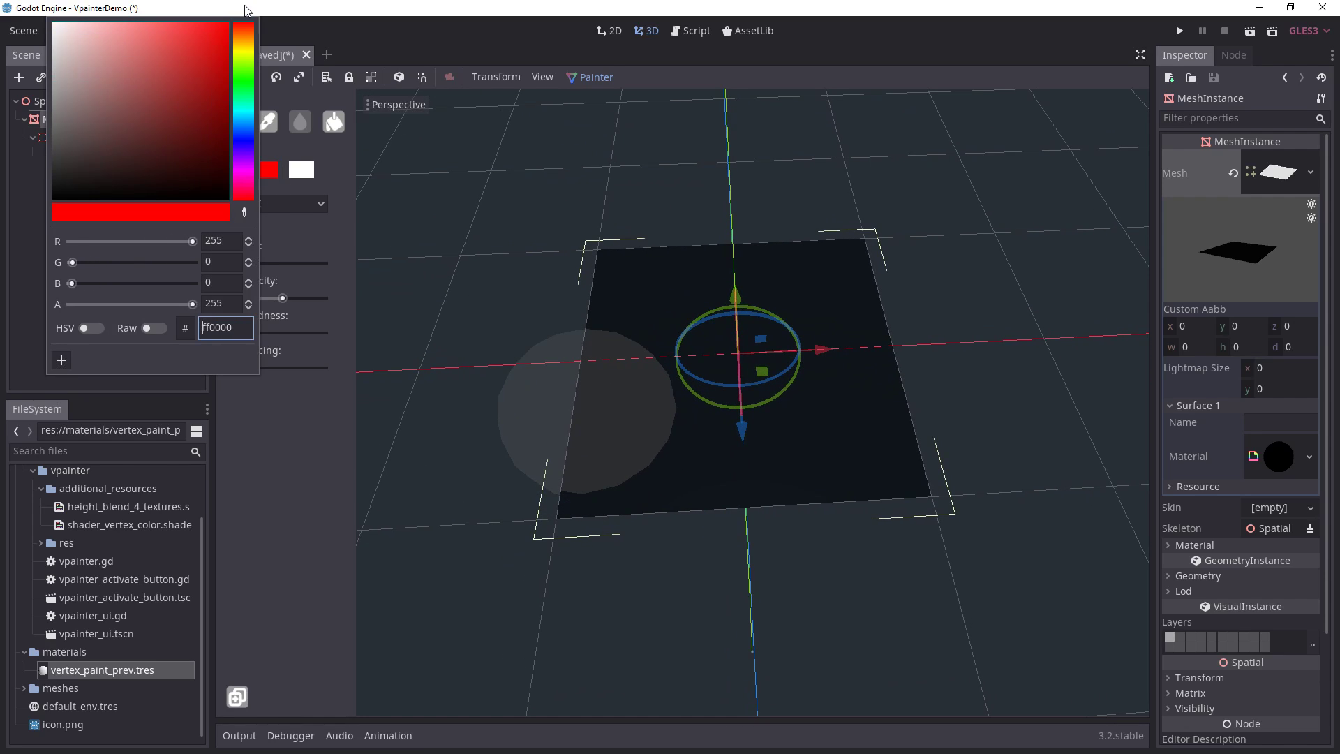
{"action": "left_click", "coordinate": [264, 518]}
{"action": "left_click_drag", "start_coordinate": [283, 298], "coordinate": [342, 296]}
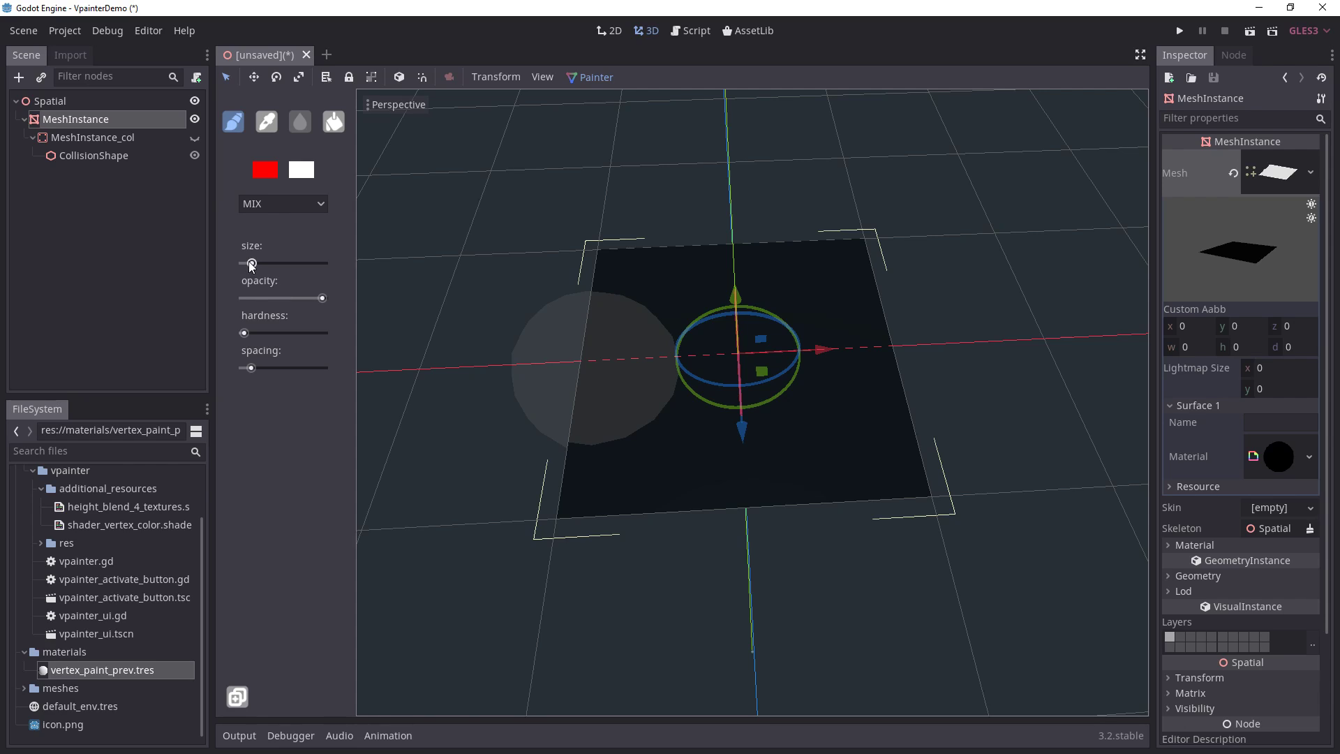
{"action": "left_click_drag", "start_coordinate": [252, 263], "coordinate": [250, 265]}
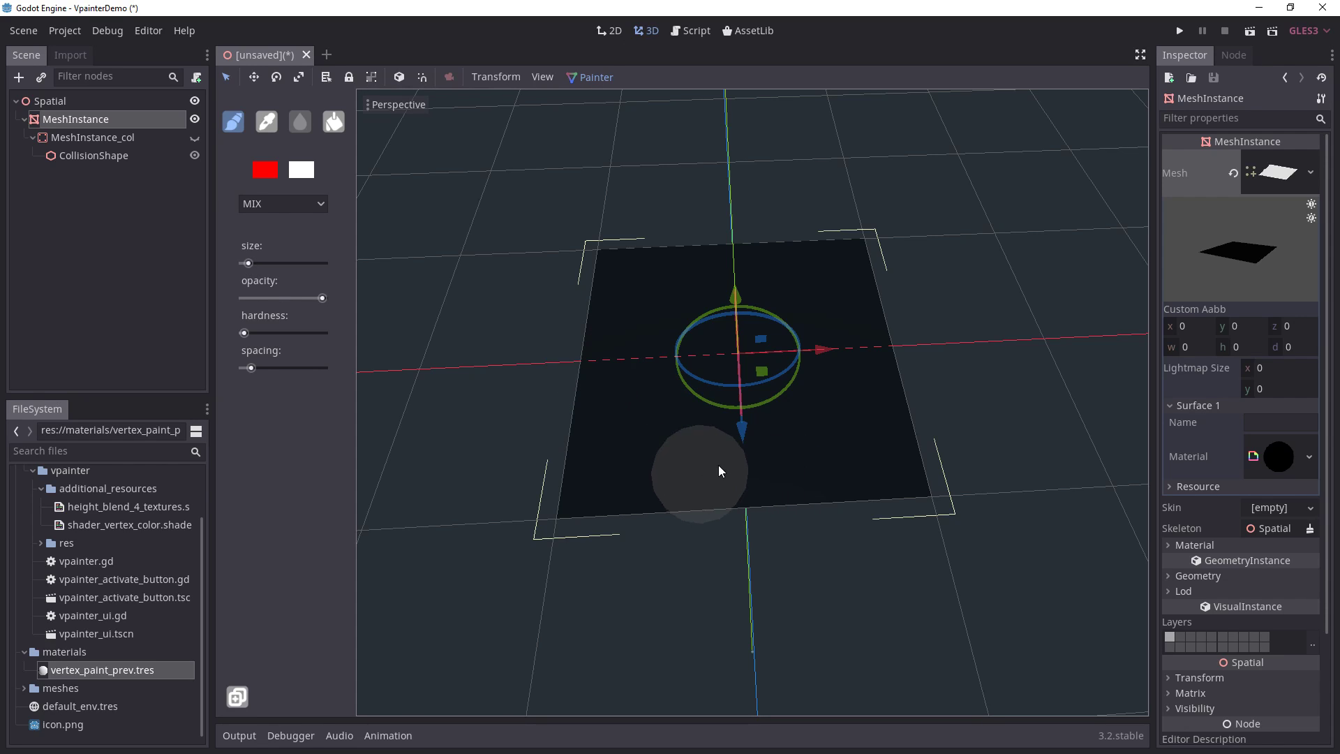
Step: Reselect the MeshInstance to restart Painter, and brush red over the plane's front-left area
{"action": "middle_click_drag", "start_coordinate": [646, 447], "coordinate": [565, 405]}
{"action": "left_click", "coordinate": [110, 108]}
{"action": "left_click", "coordinate": [107, 120]}
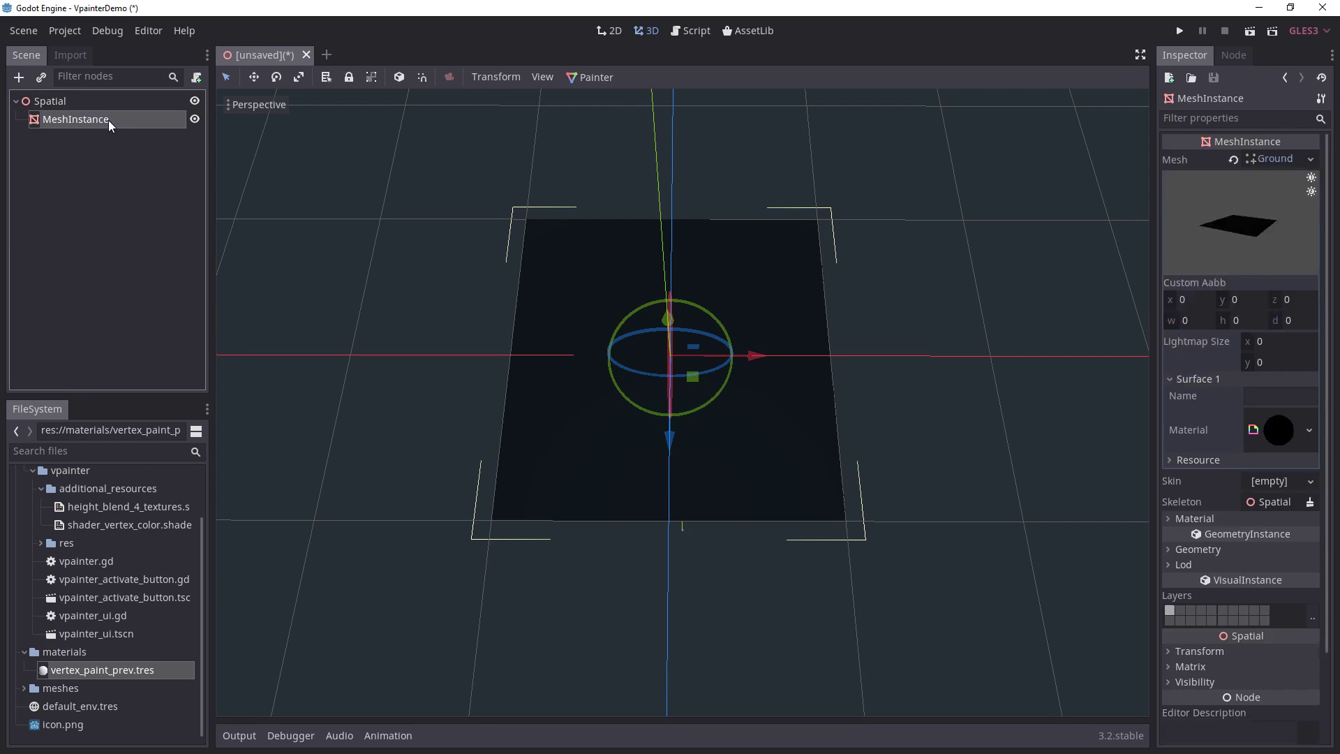
{"action": "left_click", "coordinate": [592, 78]}
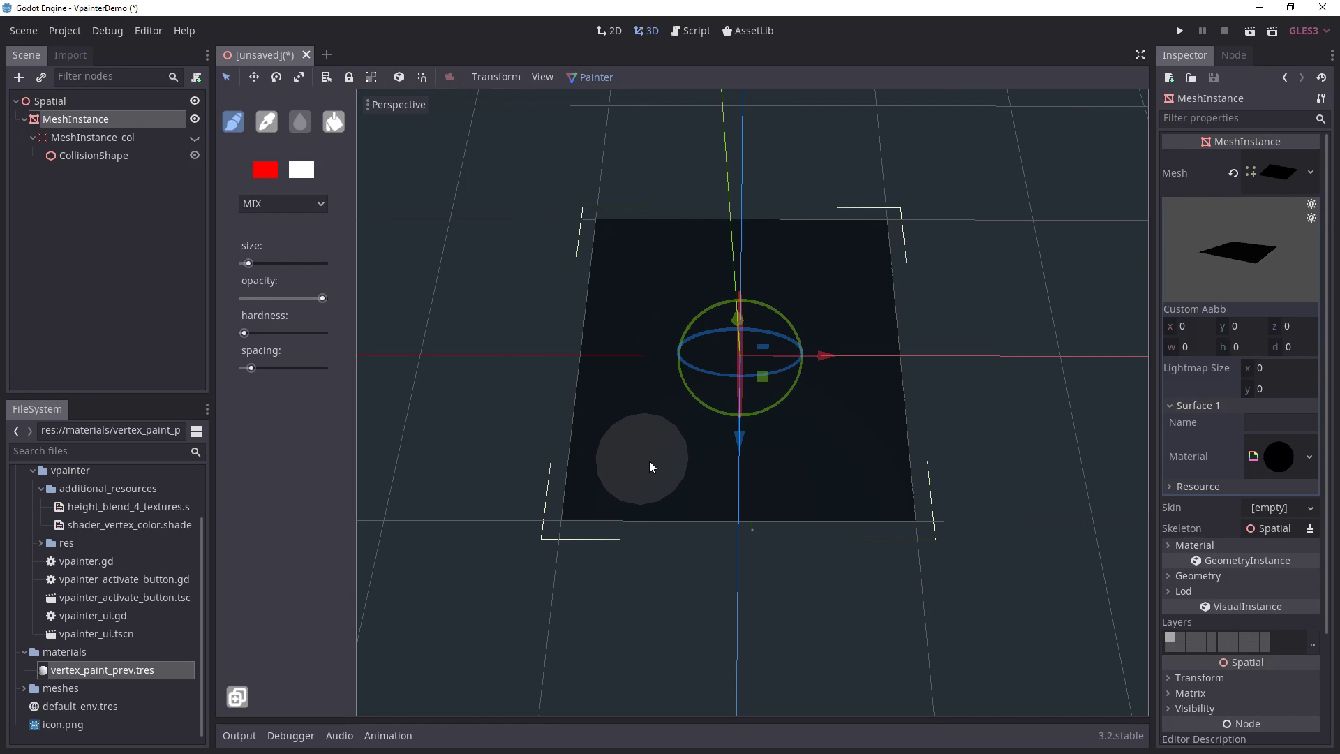
{"action": "scroll", "coordinate": [659, 391], "scroll_direction": "up", "scroll_amount": 4}
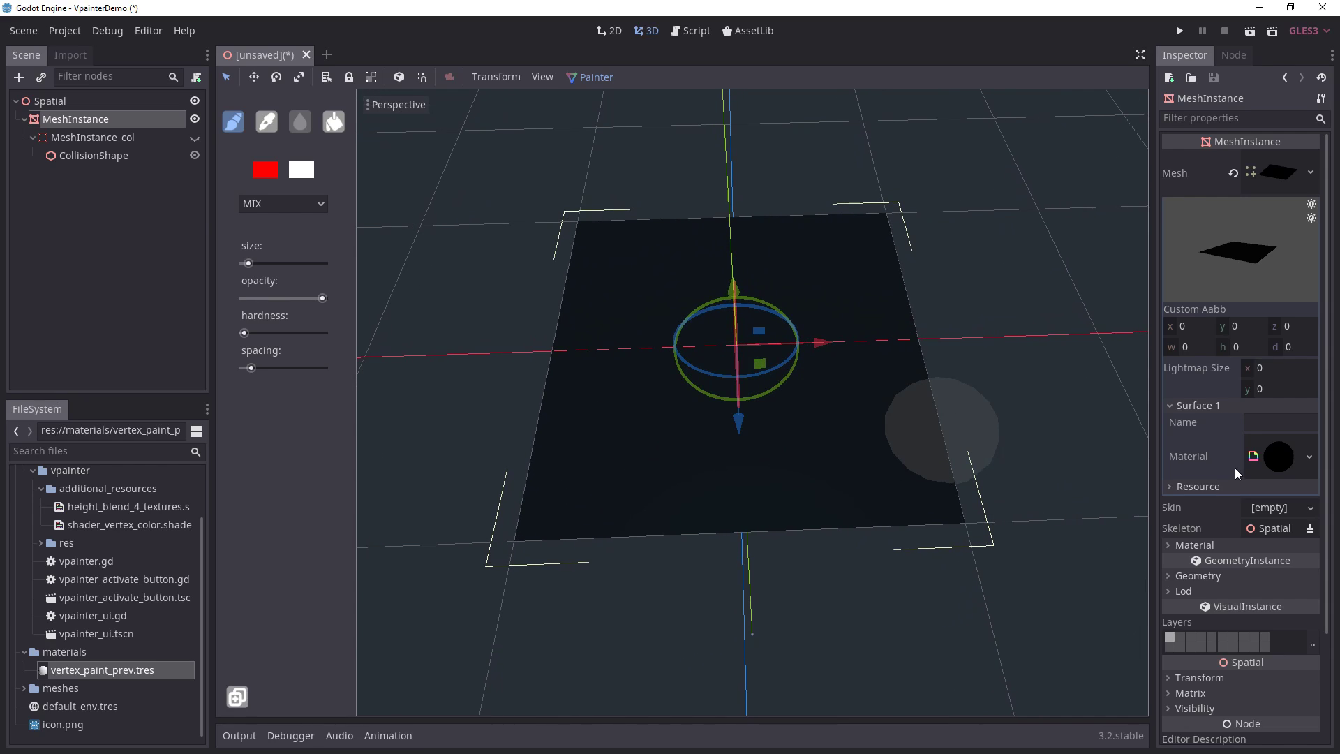
Step: Enable Show R, Show G and Show B in the shader parameters of the mesh's Surface 1 material
{"action": "left_click", "coordinate": [1301, 469]}
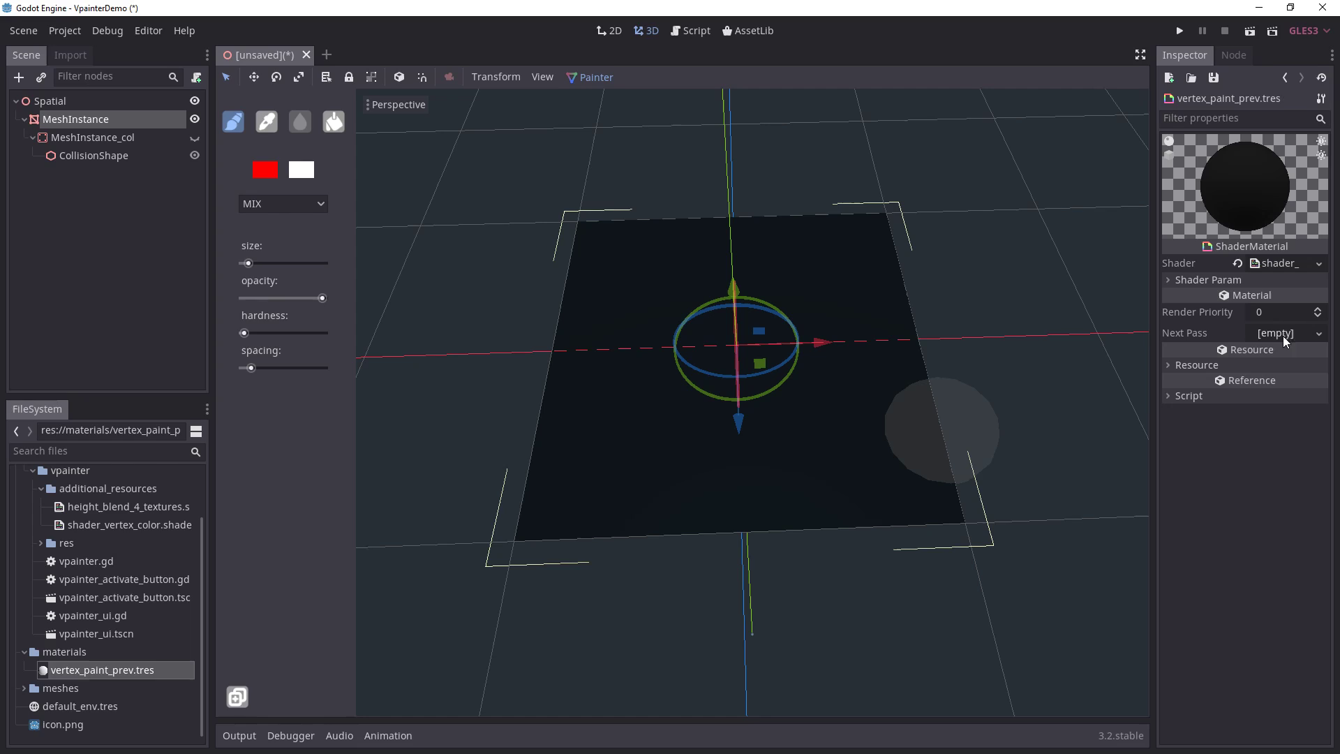
{"action": "left_click", "coordinate": [1223, 367]}
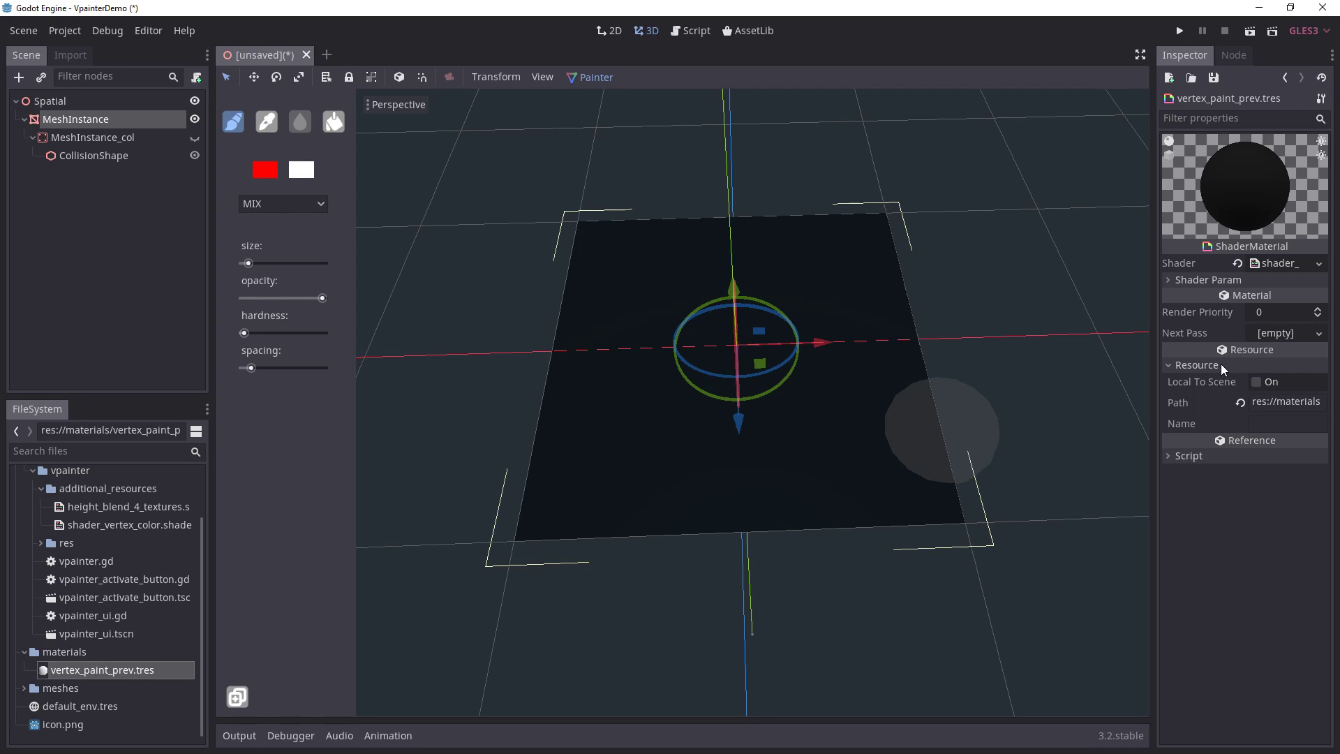
{"action": "left_click", "coordinate": [1223, 368]}
{"action": "left_click", "coordinate": [1249, 281]}
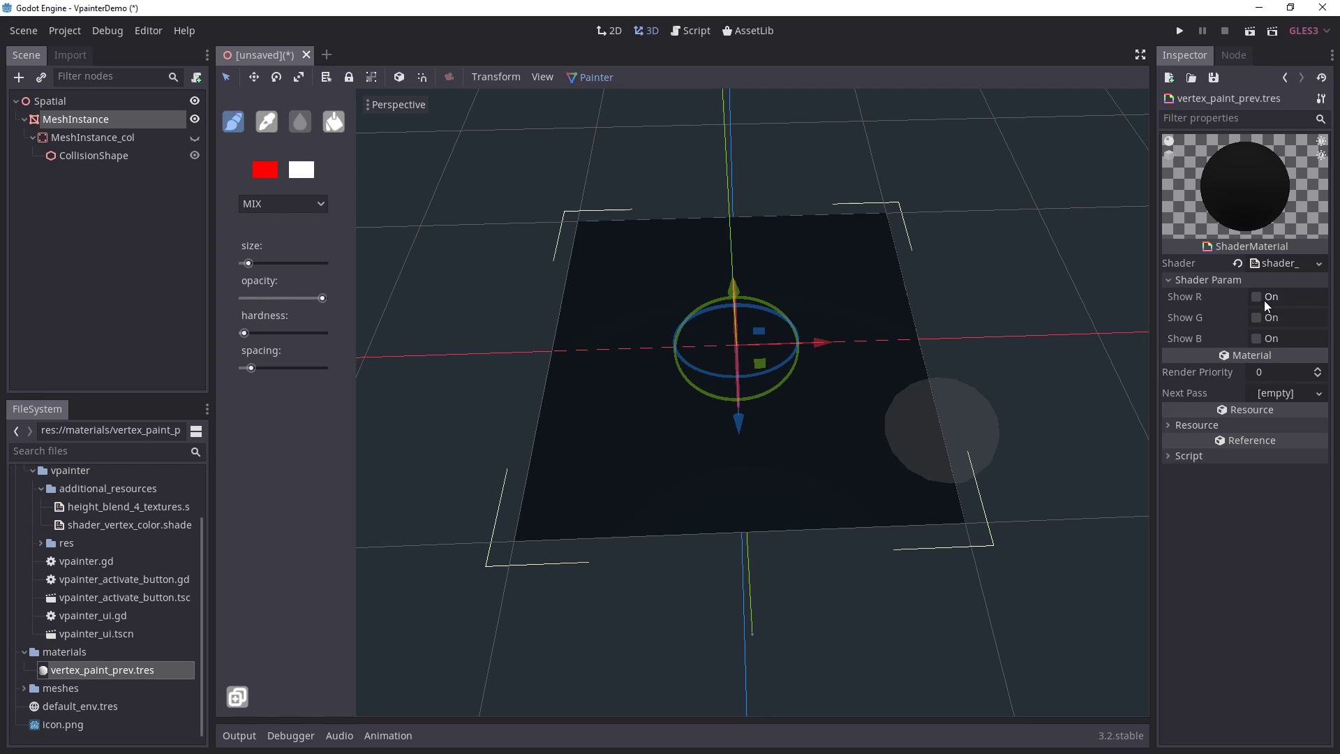
{"action": "left_click", "coordinate": [1257, 297]}
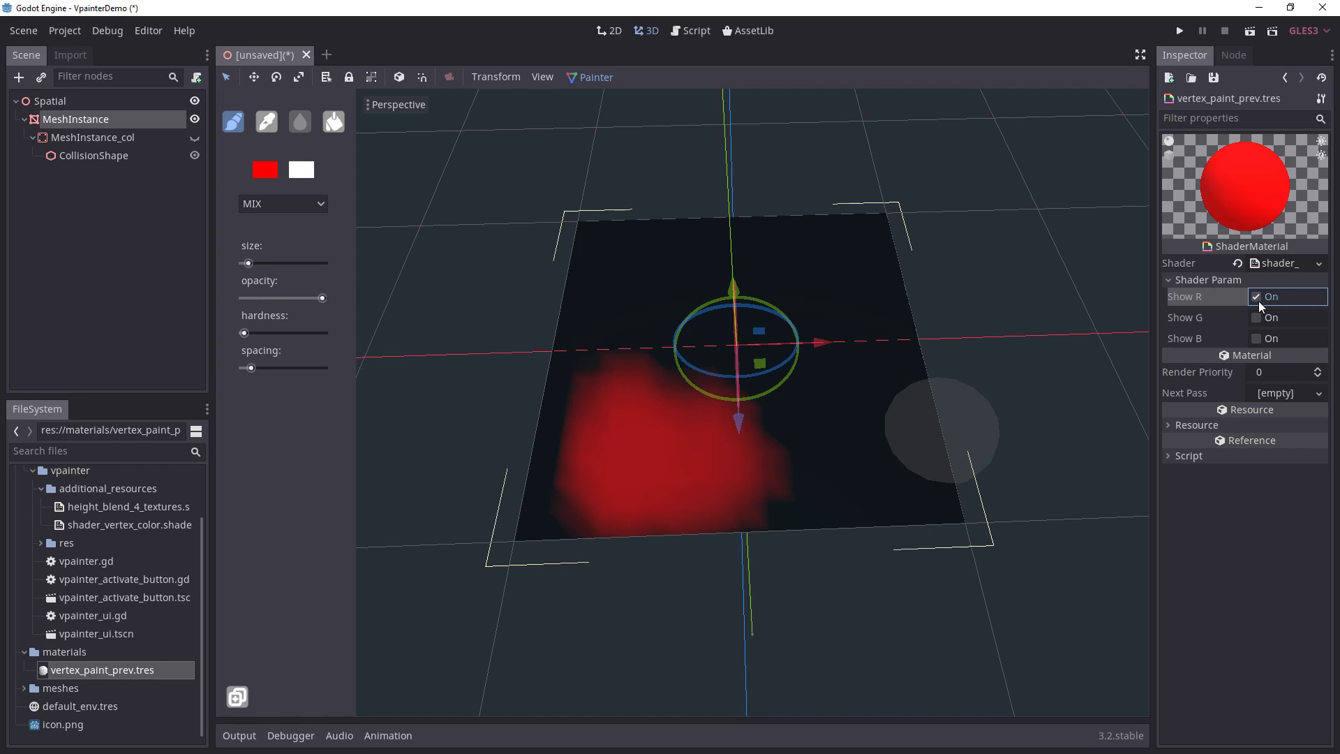
{"action": "left_click", "coordinate": [1260, 300]}
{"action": "left_click", "coordinate": [1260, 300]}
{"action": "left_click", "coordinate": [1257, 318]}
{"action": "left_click", "coordinate": [1253, 339]}
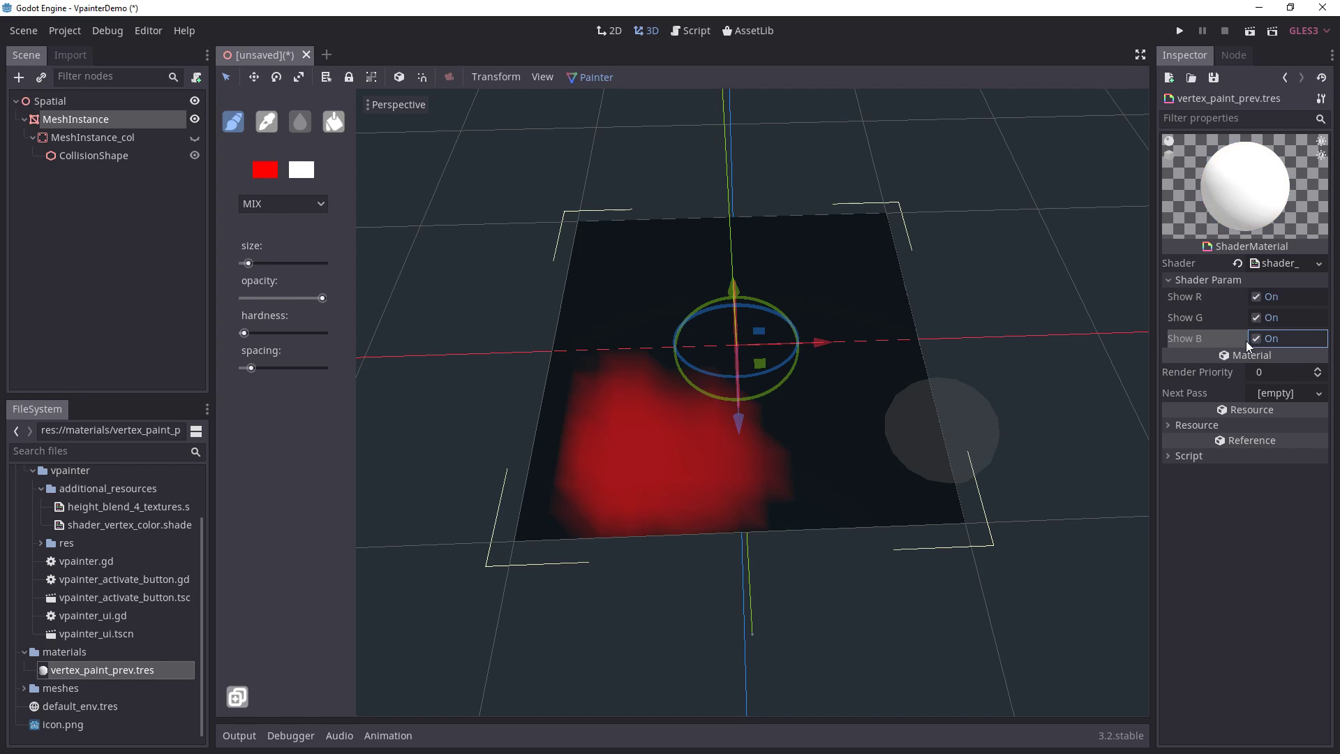
Step: Switch the material's Show G parameter off and back on to compare the plane's display
{"action": "middle_click_drag", "start_coordinate": [888, 309], "coordinate": [890, 331]}
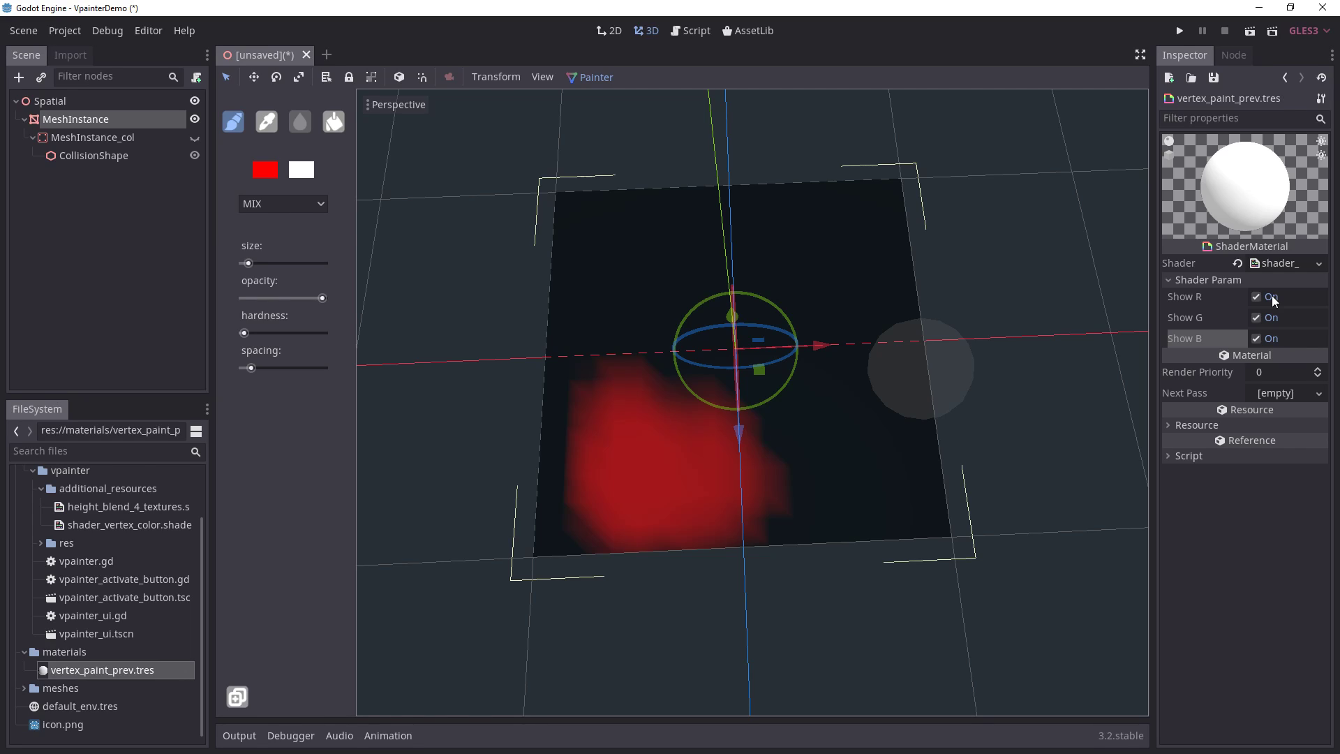
{"action": "left_click", "coordinate": [1272, 318]}
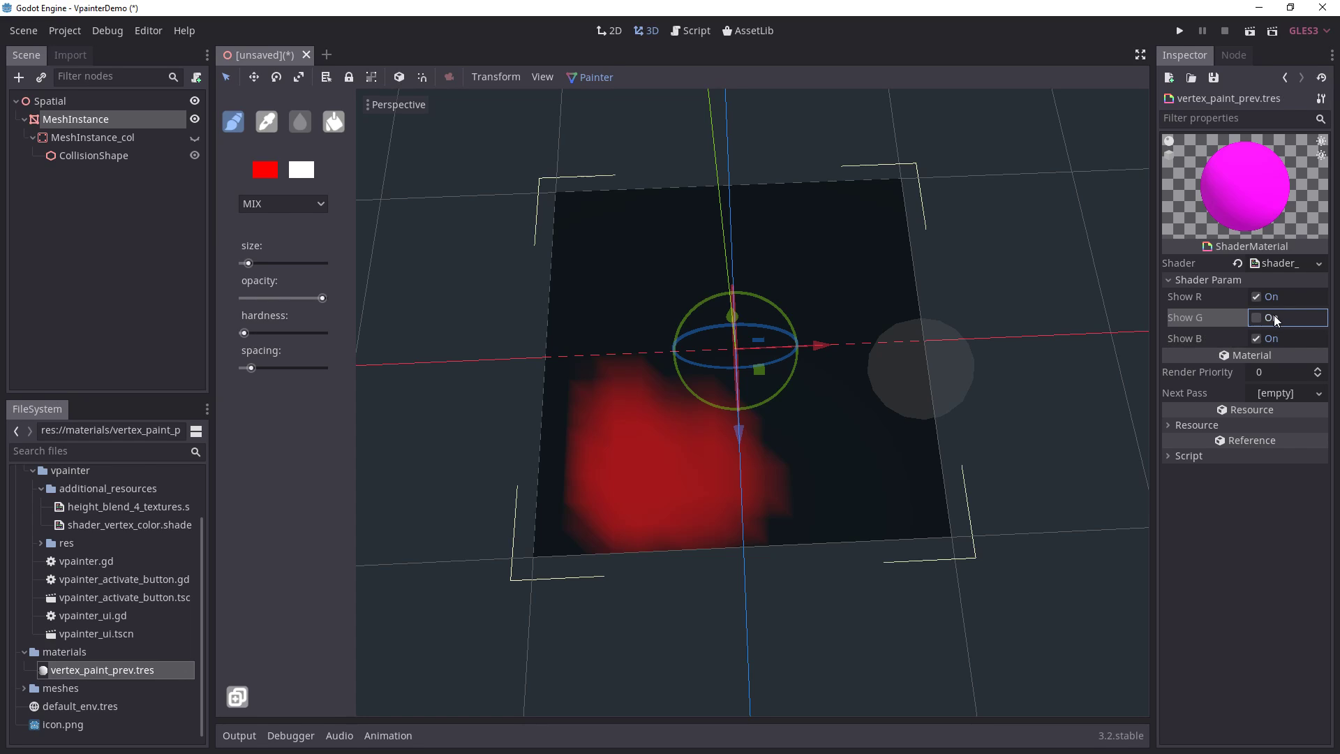
{"action": "left_click", "coordinate": [1272, 317]}
Step: Brush red around the plane's outer area, and change the brush colour to bright green (39ff02)
{"action": "middle_click_drag", "start_coordinate": [903, 365], "coordinate": [875, 335]}
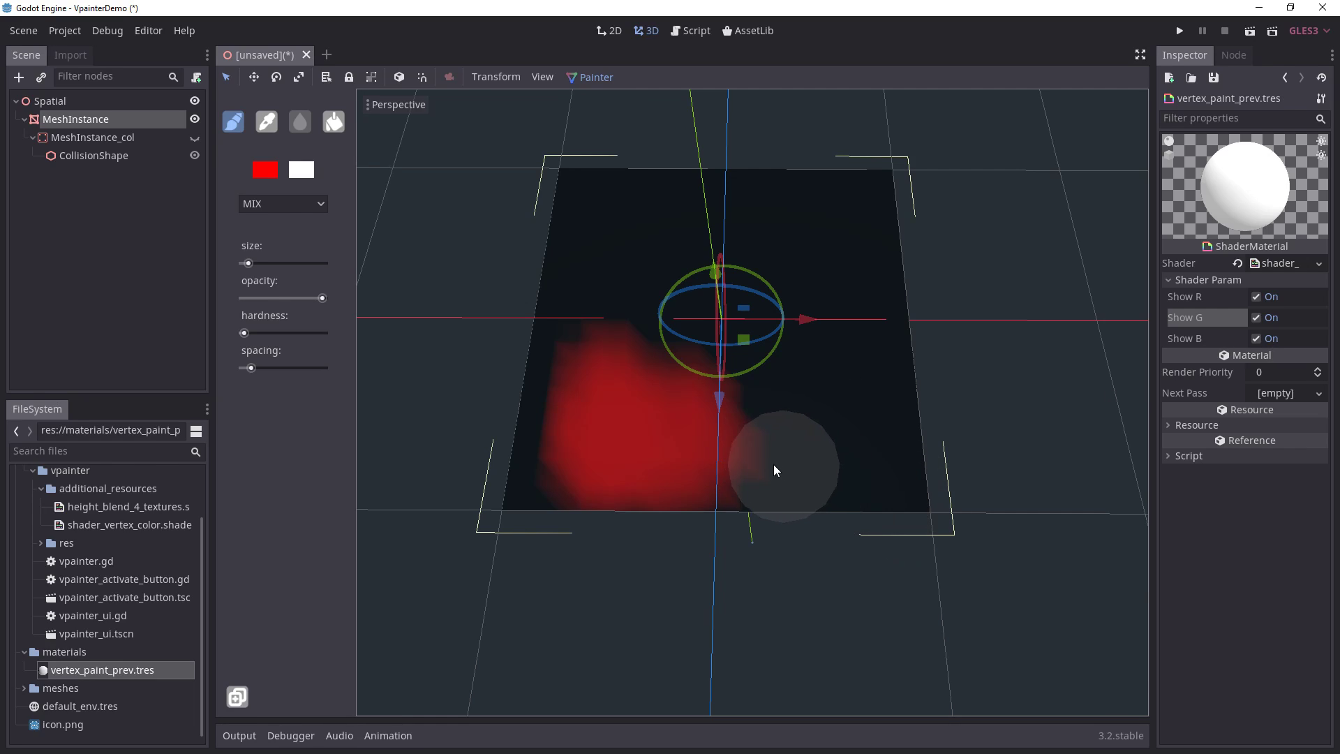
{"action": "mouse_move", "coordinate": [751, 466]}
{"action": "left_mouse_down"}
{"action": "mouse_move", "coordinate": [892, 443]}
{"action": "mouse_move", "coordinate": [874, 279]}
{"action": "mouse_move", "coordinate": [706, 210]}
{"action": "mouse_move", "coordinate": [579, 275]}
{"action": "mouse_move", "coordinate": [526, 467]}
{"action": "mouse_move", "coordinate": [677, 509]}
{"action": "mouse_move", "coordinate": [915, 503]}
{"action": "mouse_move", "coordinate": [910, 223]}
{"action": "left_mouse_up"}
{"action": "left_click", "coordinate": [268, 171]}
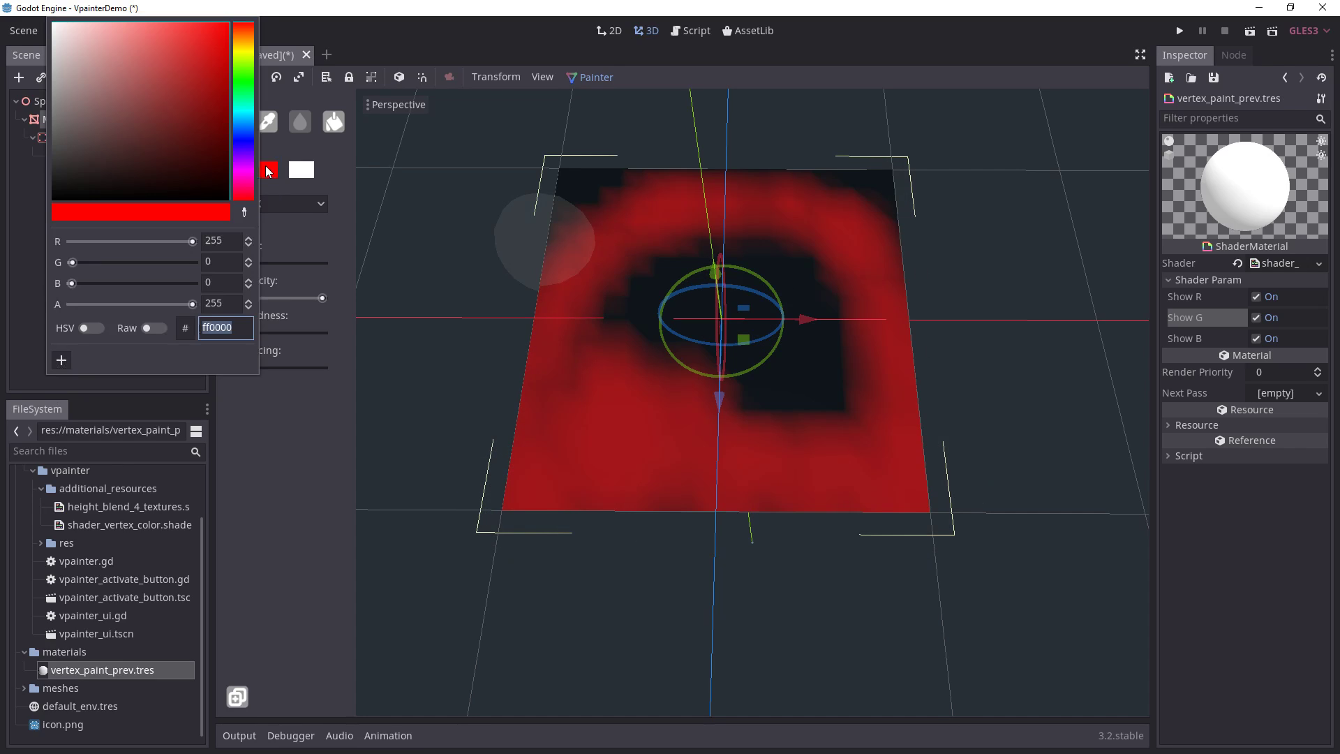
{"action": "left_click", "coordinate": [244, 82]}
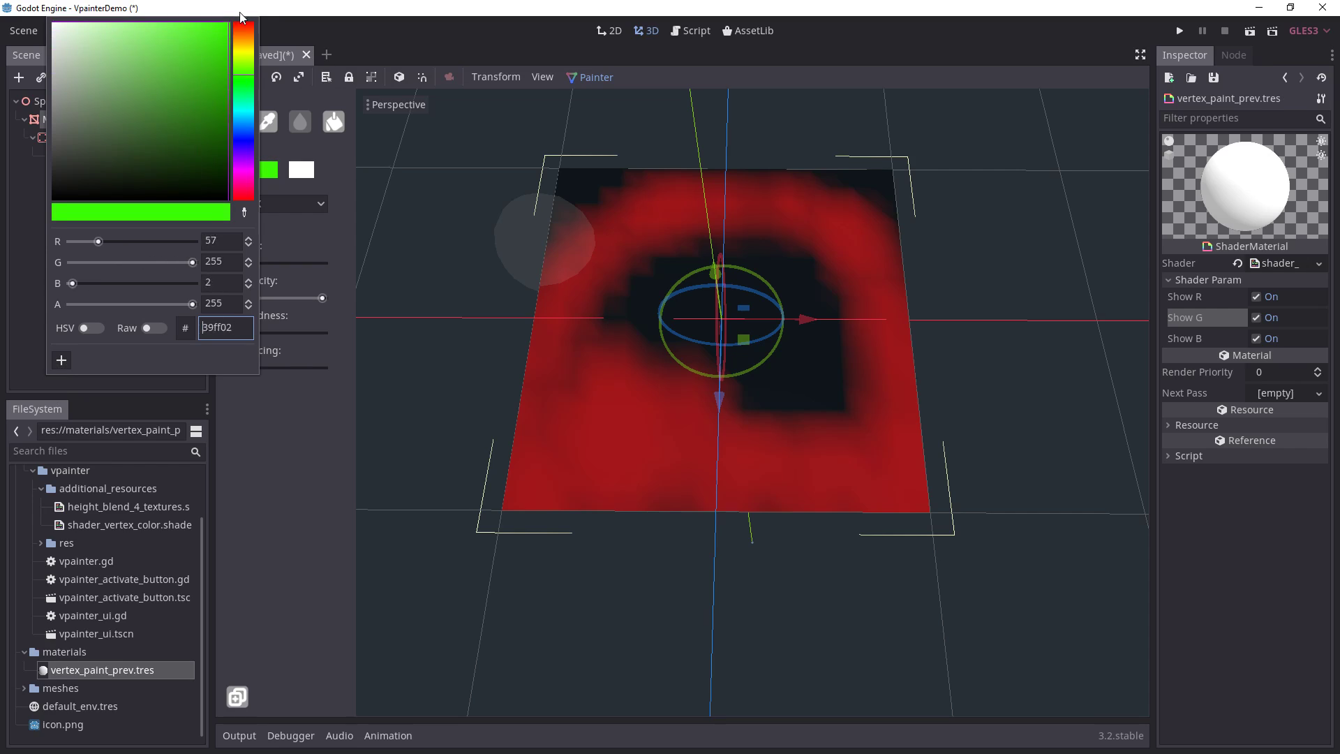
Step: Brush bright green in a ring around the plane's centre and over its back-left corner
{"action": "left_click", "coordinate": [252, 428]}
{"action": "mouse_move", "coordinate": [634, 361]}
{"action": "left_mouse_down"}
{"action": "mouse_move", "coordinate": [742, 412]}
{"action": "mouse_move", "coordinate": [846, 336]}
{"action": "mouse_move", "coordinate": [670, 228]}
{"action": "mouse_move", "coordinate": [621, 319]}
{"action": "mouse_move", "coordinate": [579, 203]}
{"action": "mouse_move", "coordinate": [625, 195]}
{"action": "mouse_move", "coordinate": [559, 224]}
{"action": "mouse_move", "coordinate": [596, 196]}
{"action": "mouse_move", "coordinate": [702, 217]}
{"action": "left_mouse_up"}
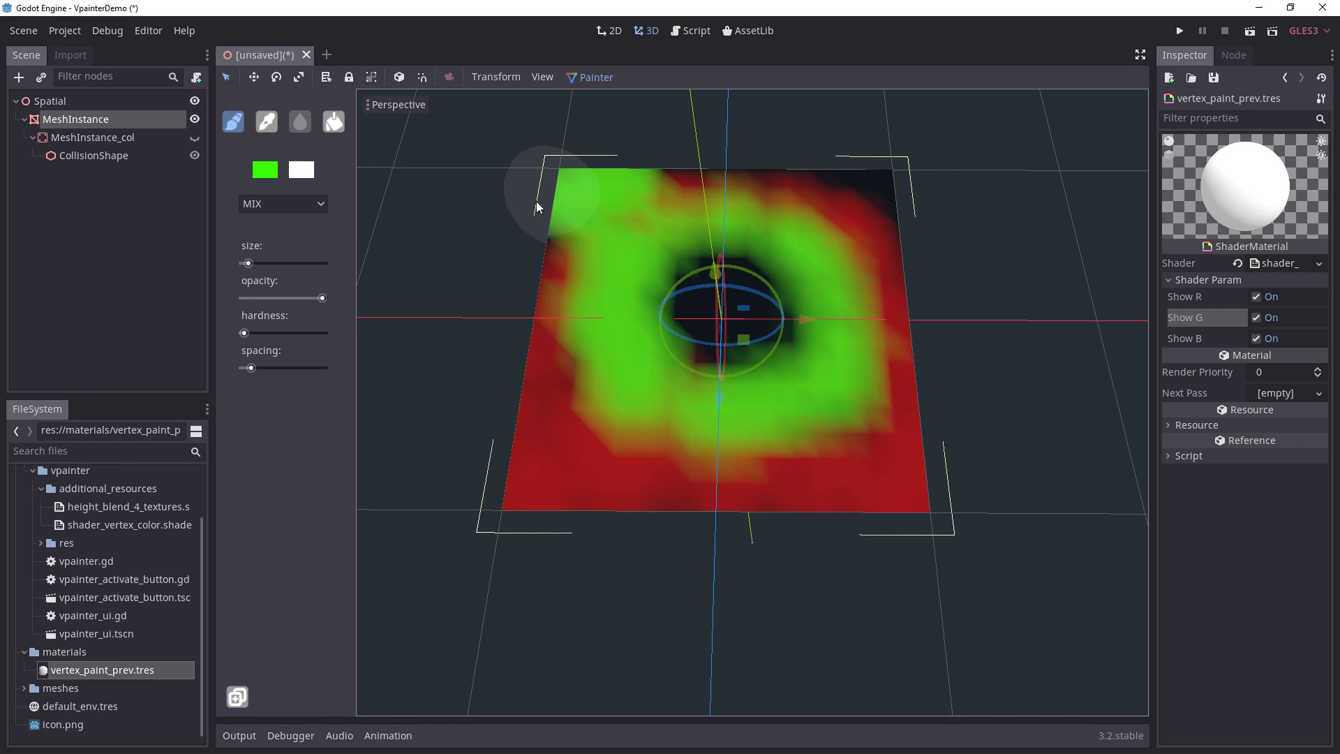
Step: Enlarge the brush, and step its size down and back up over the plane
{"action": "left_click_drag", "start_coordinate": [249, 263], "coordinate": [253, 263]}
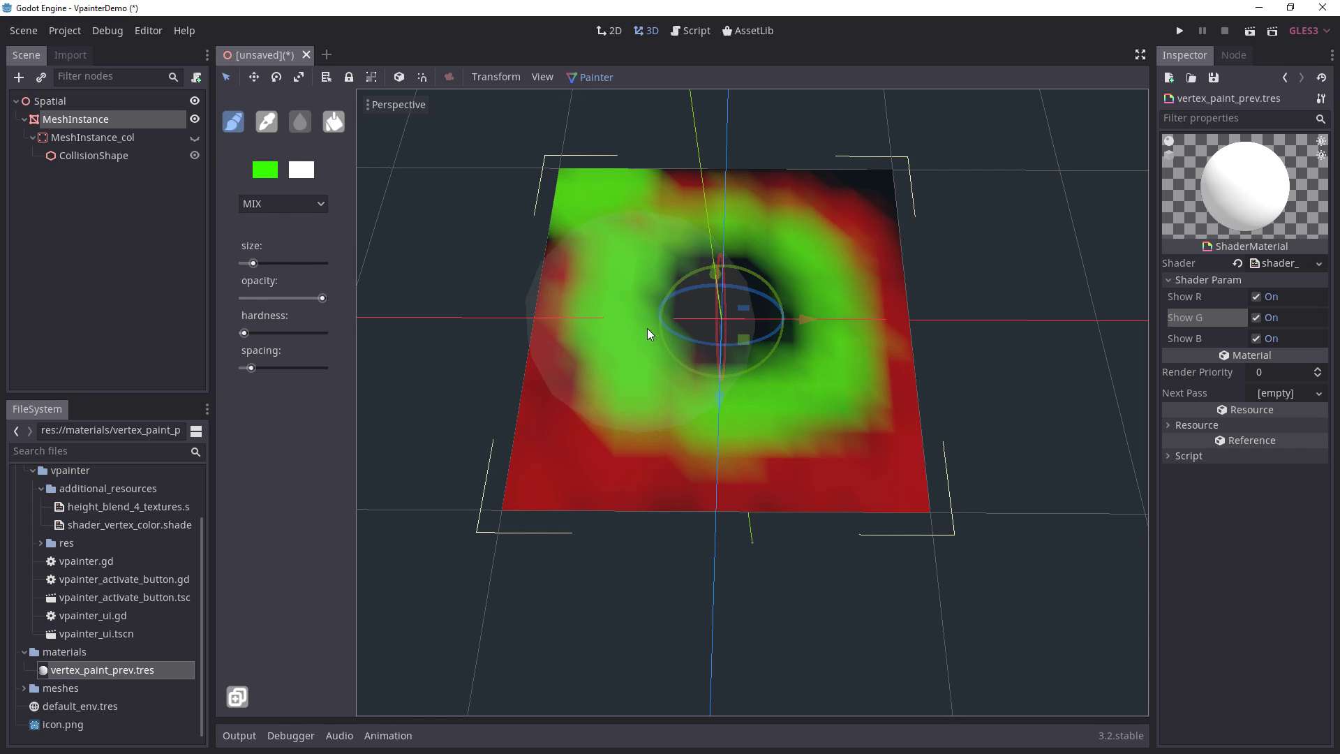
{"action": "key", "text": "bracketleft"}
{"action": "key", "text": "bracketleft"}
{"action": "key", "text": "bracketleft"}
{"action": "key", "text": "bracketleft"}
{"action": "key", "text": "bracketleft"}
{"action": "key", "text": "bracketleft"}
{"action": "key", "text": "bracketleft"}
{"action": "key", "text": "bracketright"}
{"action": "key", "text": "bracketright"}
{"action": "key", "text": "bracketright"}
{"action": "key", "text": "bracketright"}
{"action": "key", "text": "bracketright"}
{"action": "key", "text": "bracketright"}
{"action": "key", "text": "bracketright"}
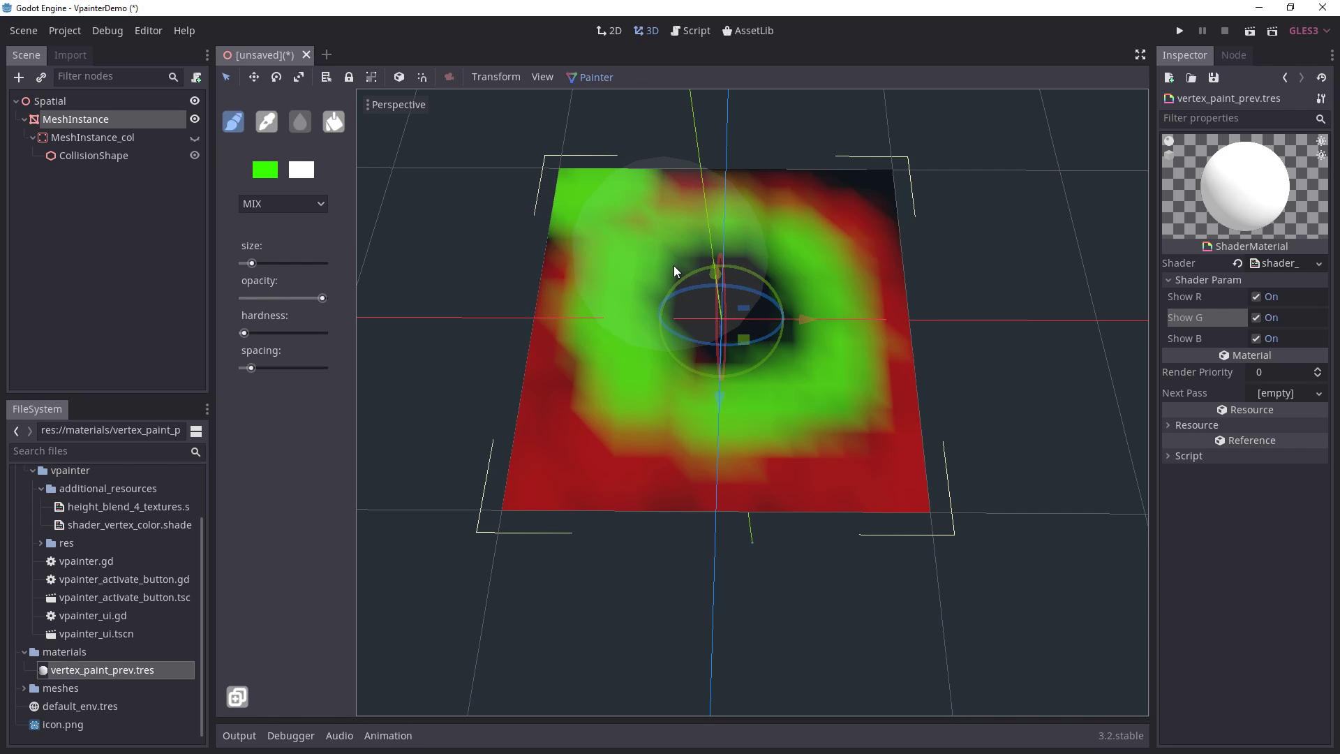
Step: Lower the brush opacity to near minimum, shrink the brush, and brush faint green over the plane's front-left area
{"action": "mouse_move", "coordinate": [319, 299]}
{"action": "left_mouse_down"}
{"action": "mouse_move", "coordinate": [255, 307]}
{"action": "mouse_move", "coordinate": [248, 296]}
{"action": "left_mouse_up"}
{"action": "key", "text": "bracketright"}
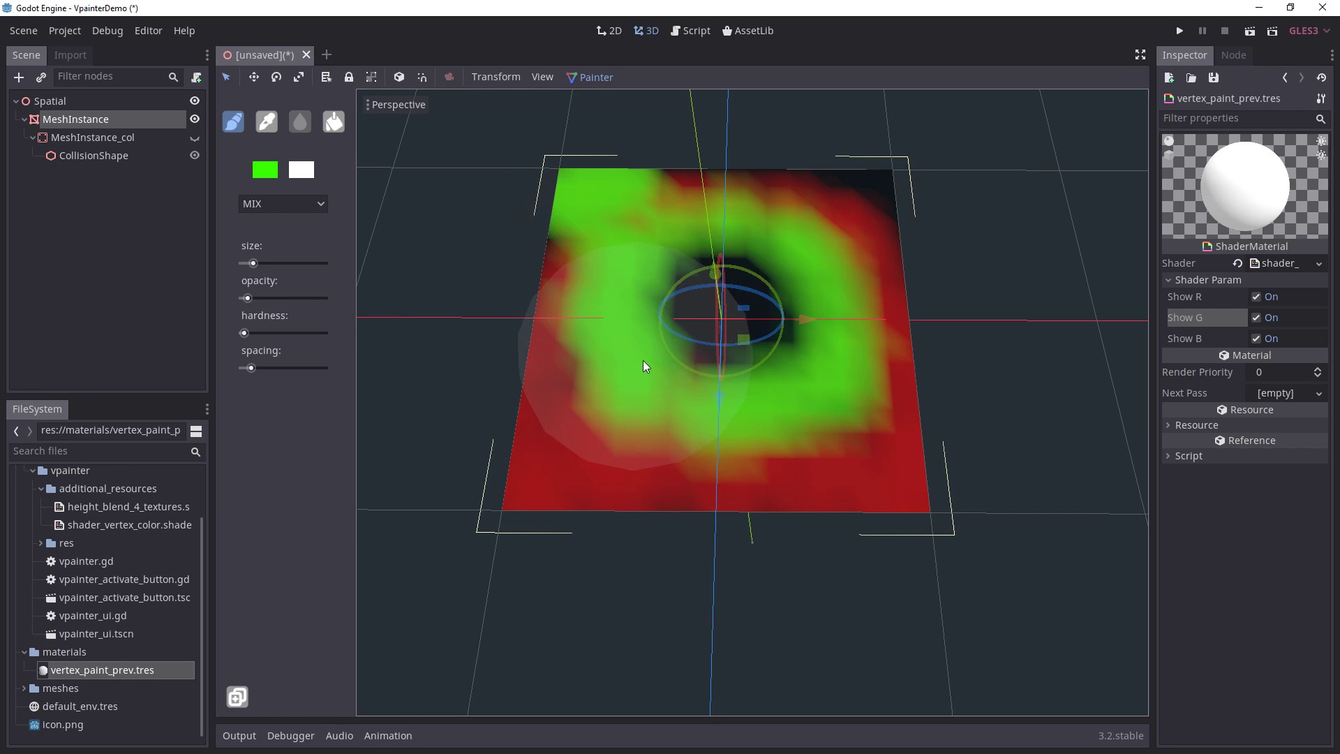
{"action": "key", "text": "bracketleft"}
{"action": "key", "text": "bracketleft"}
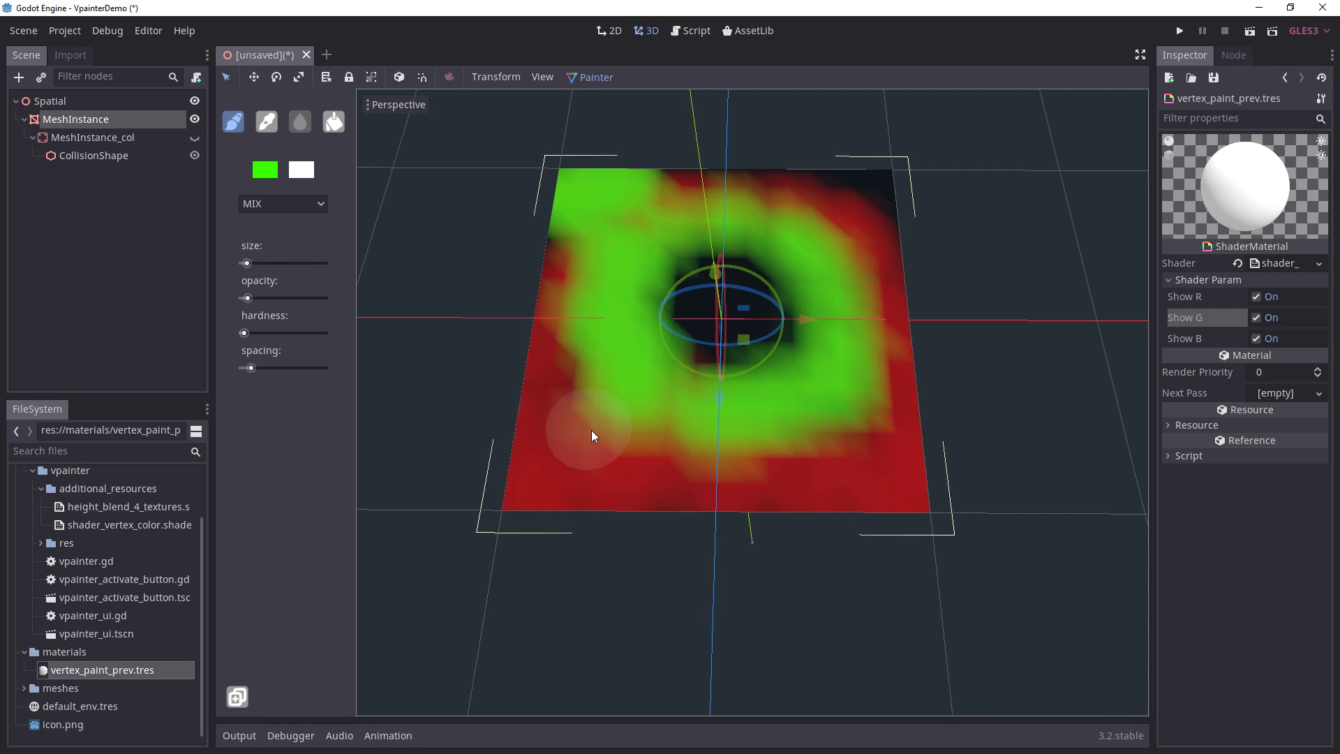
{"action": "mouse_move", "coordinate": [611, 457]}
{"action": "left_mouse_down"}
{"action": "mouse_move", "coordinate": [643, 443]}
{"action": "mouse_move", "coordinate": [675, 452]}
{"action": "mouse_move", "coordinate": [589, 428]}
{"action": "mouse_move", "coordinate": [584, 382]}
{"action": "left_mouse_up"}
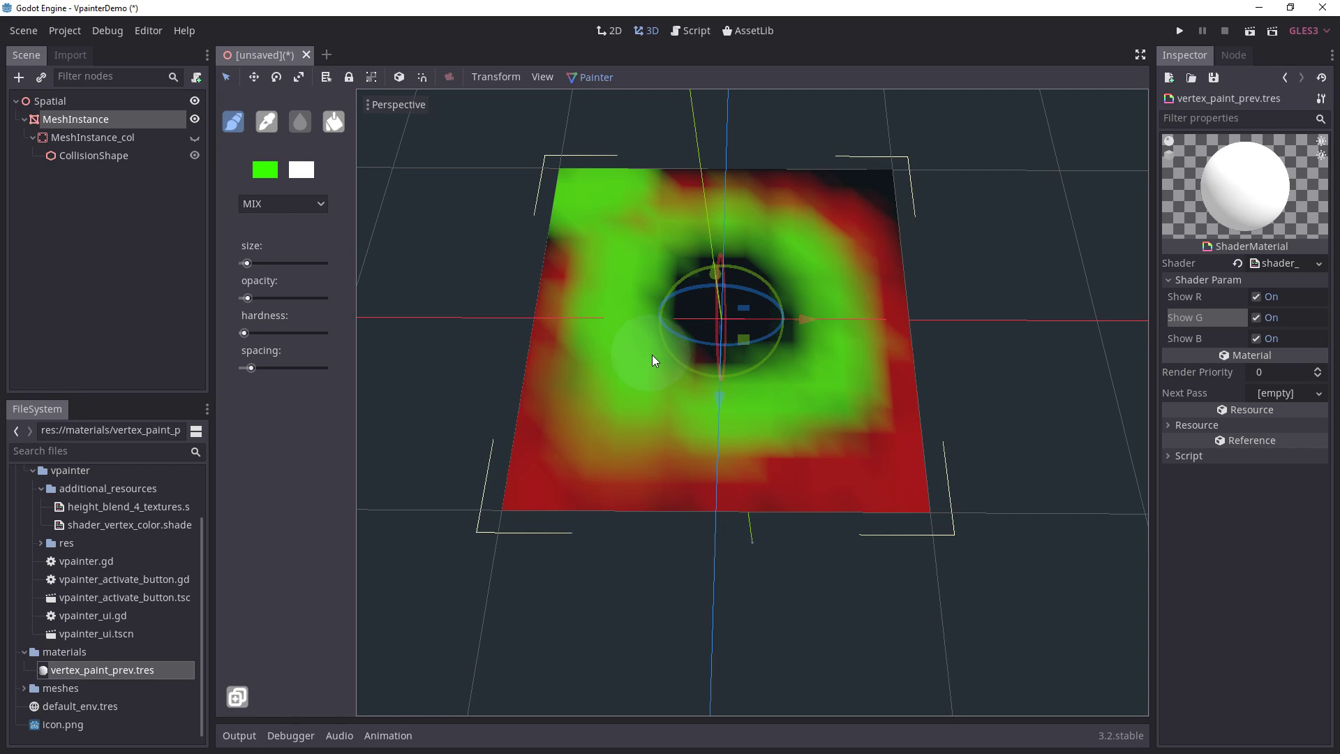
Step: Paint the plane's front-left area white (ffffff) with a larger brush at maximum hardness and opacity
{"action": "left_click_drag", "start_coordinate": [244, 334], "coordinate": [322, 333]}
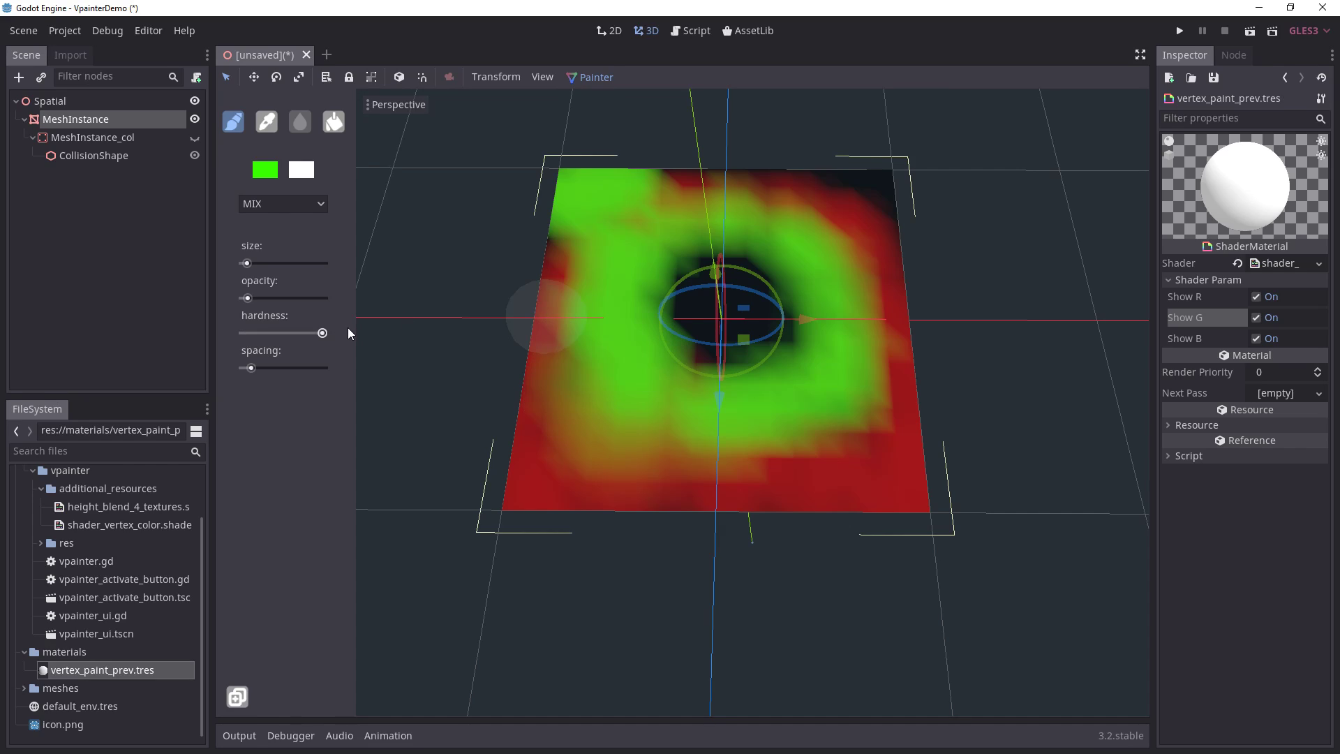
{"action": "left_click_drag", "start_coordinate": [247, 298], "coordinate": [323, 298]}
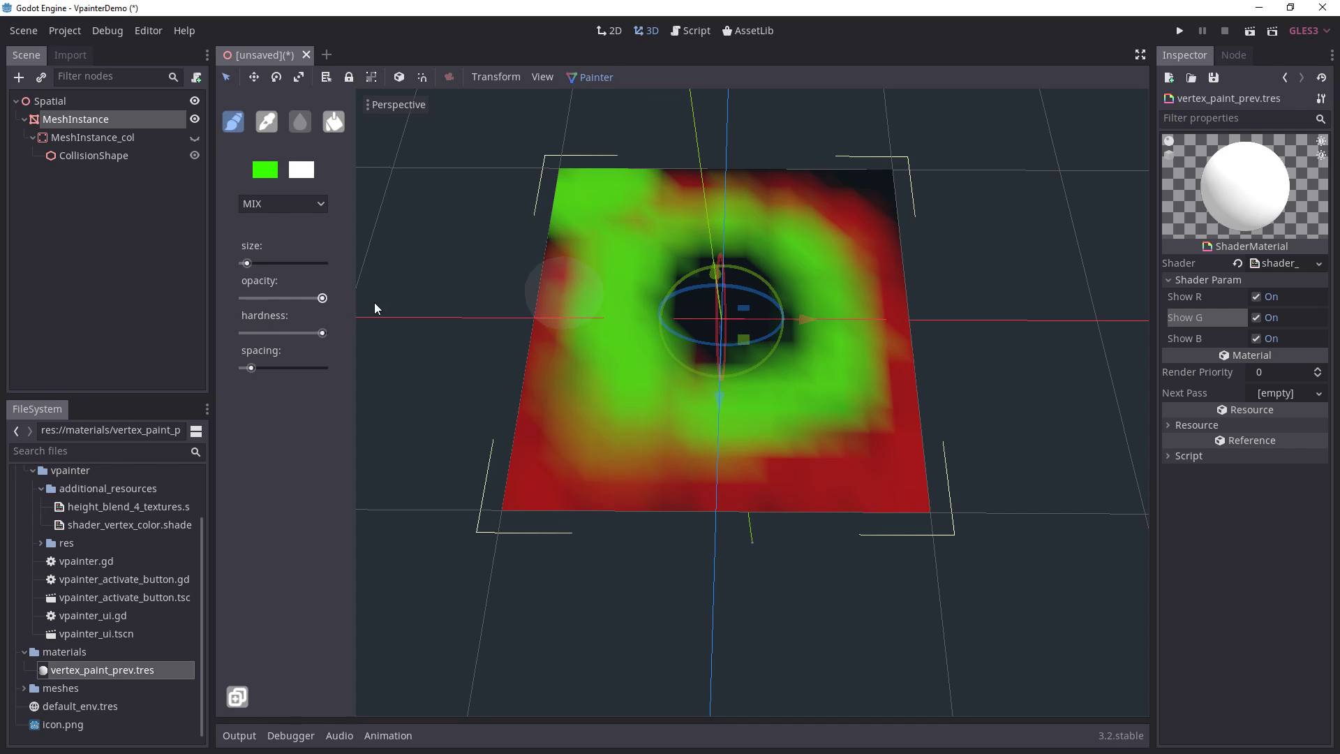
{"action": "left_click", "coordinate": [269, 175]}
{"action": "left_click_drag", "start_coordinate": [217, 183], "coordinate": [52, 22]}
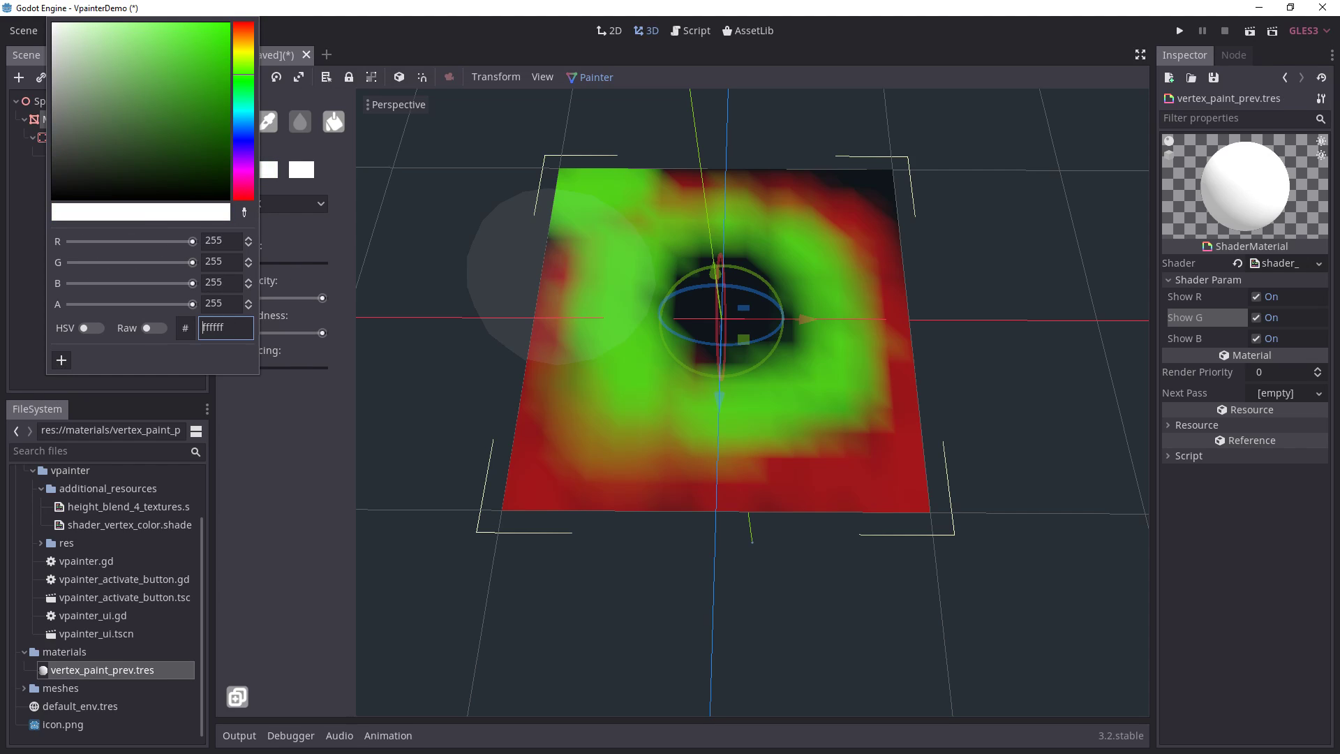
{"action": "left_click", "coordinate": [257, 514]}
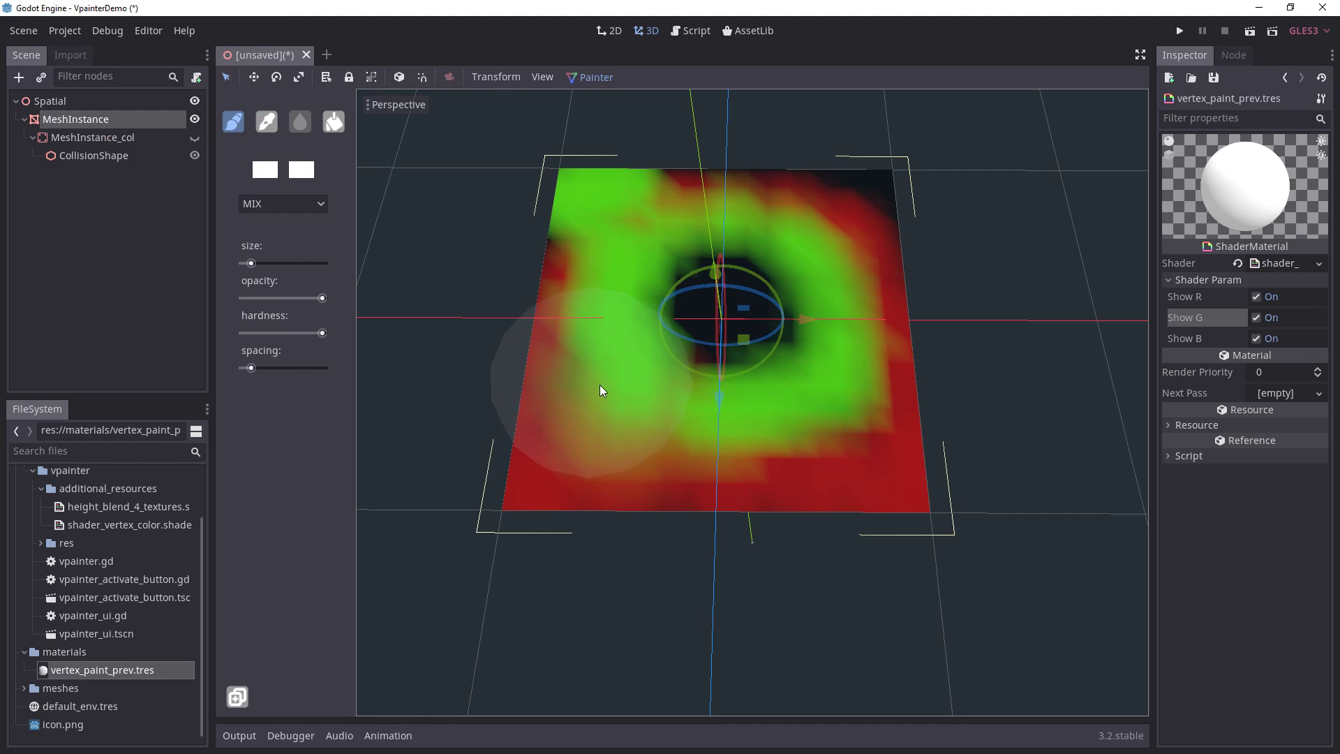
{"action": "left_click_drag", "start_coordinate": [613, 396], "coordinate": [727, 388]}
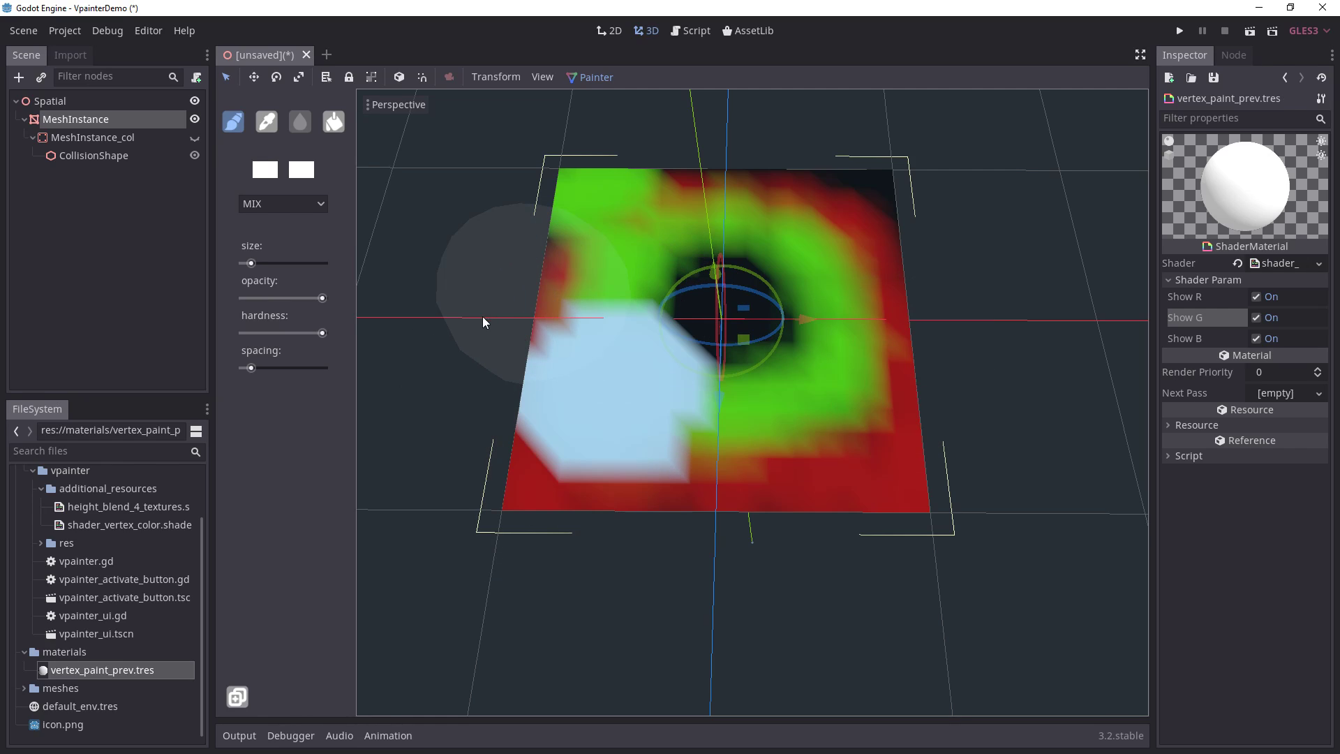
Step: Dab soft white on the plane's front-right area at minimum hardness, and lower the brush opacity to near minimum
{"action": "left_click_drag", "start_coordinate": [322, 333], "coordinate": [186, 335]}
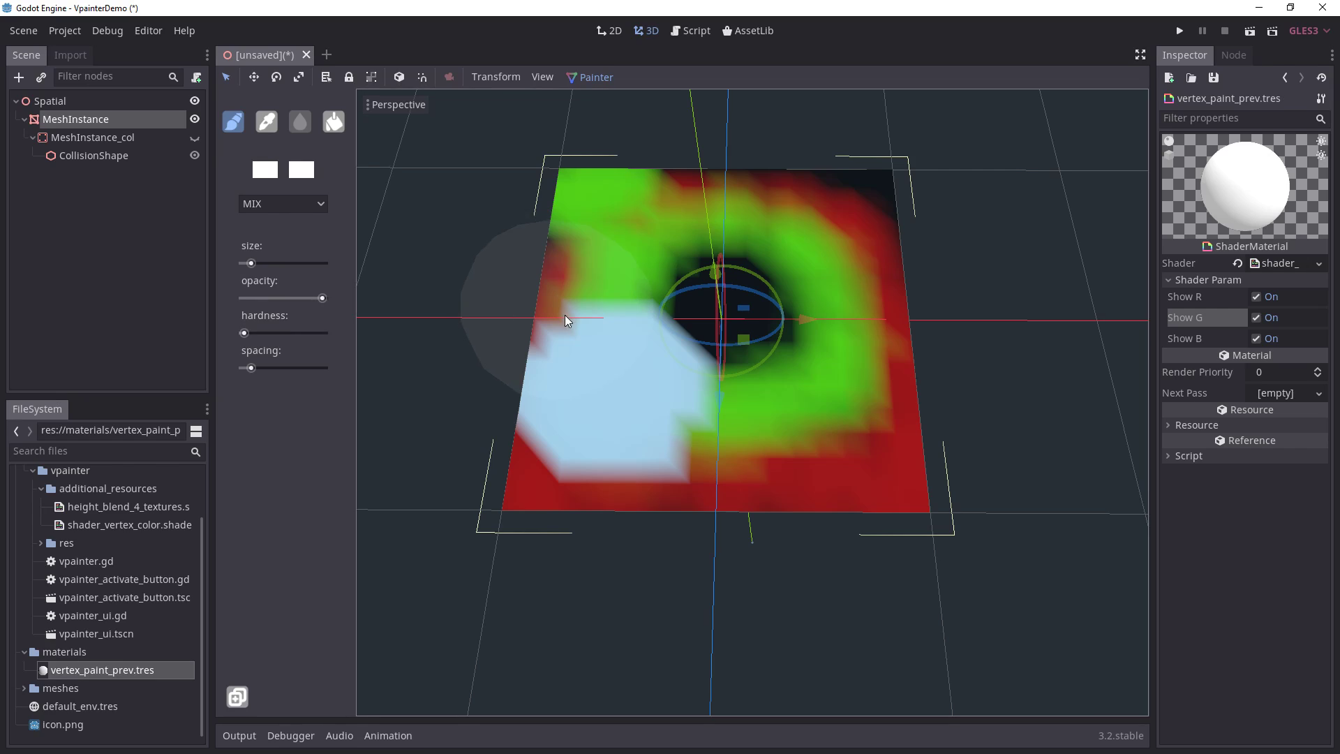
{"action": "left_click", "coordinate": [851, 399]}
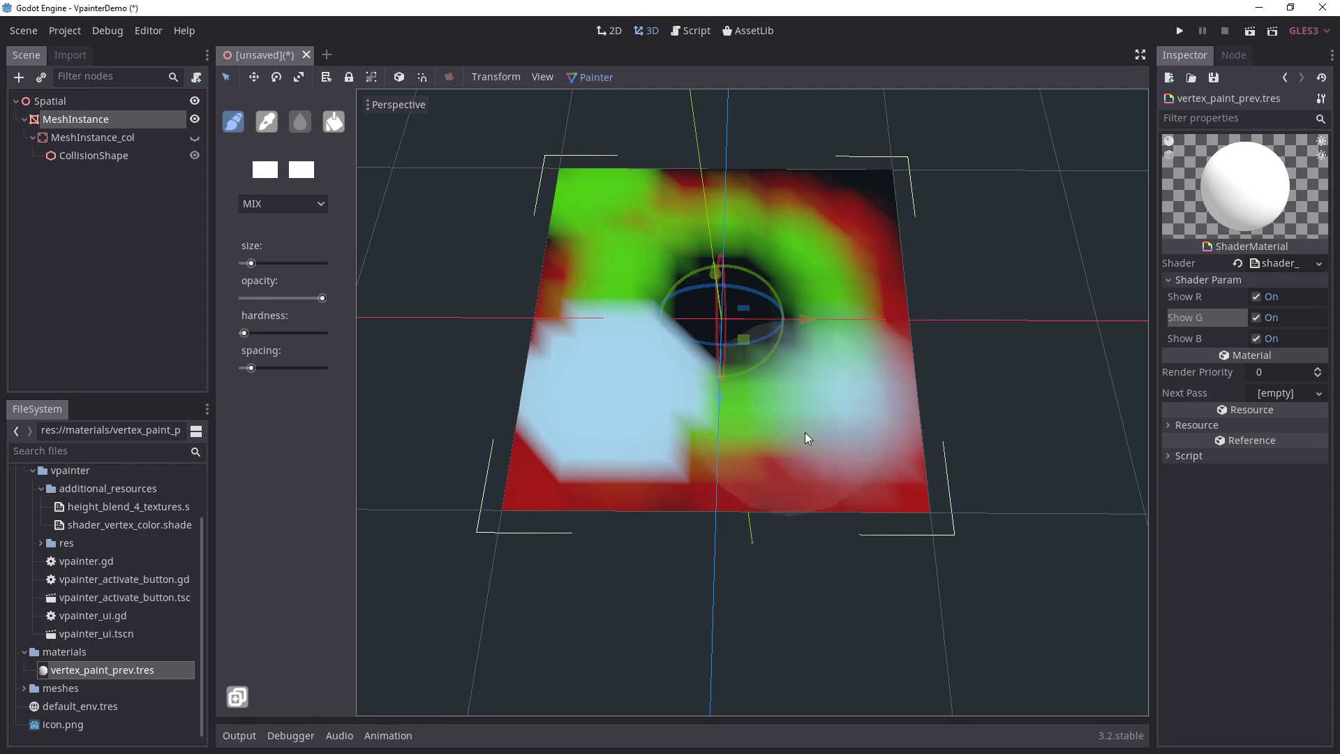
{"action": "middle_click_drag", "start_coordinate": [851, 312], "coordinate": [826, 398]}
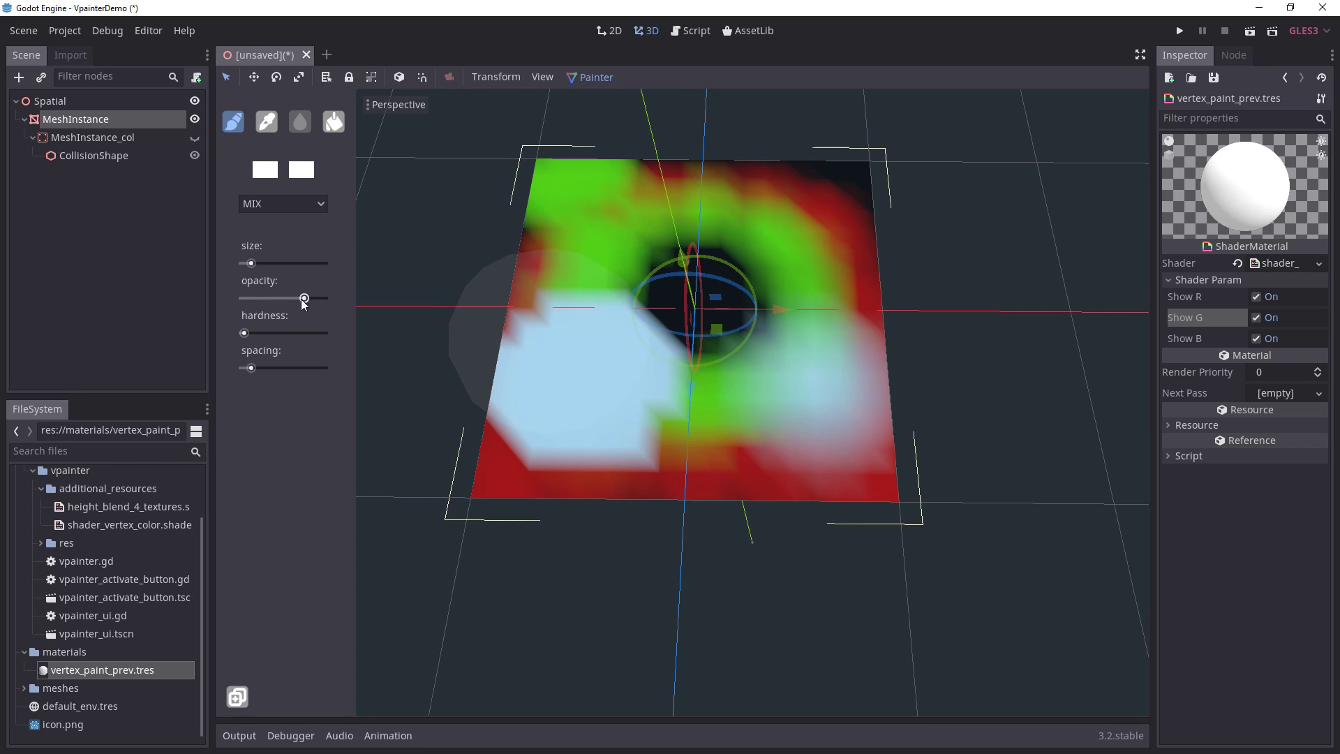
{"action": "left_click_drag", "start_coordinate": [307, 298], "coordinate": [248, 299]}
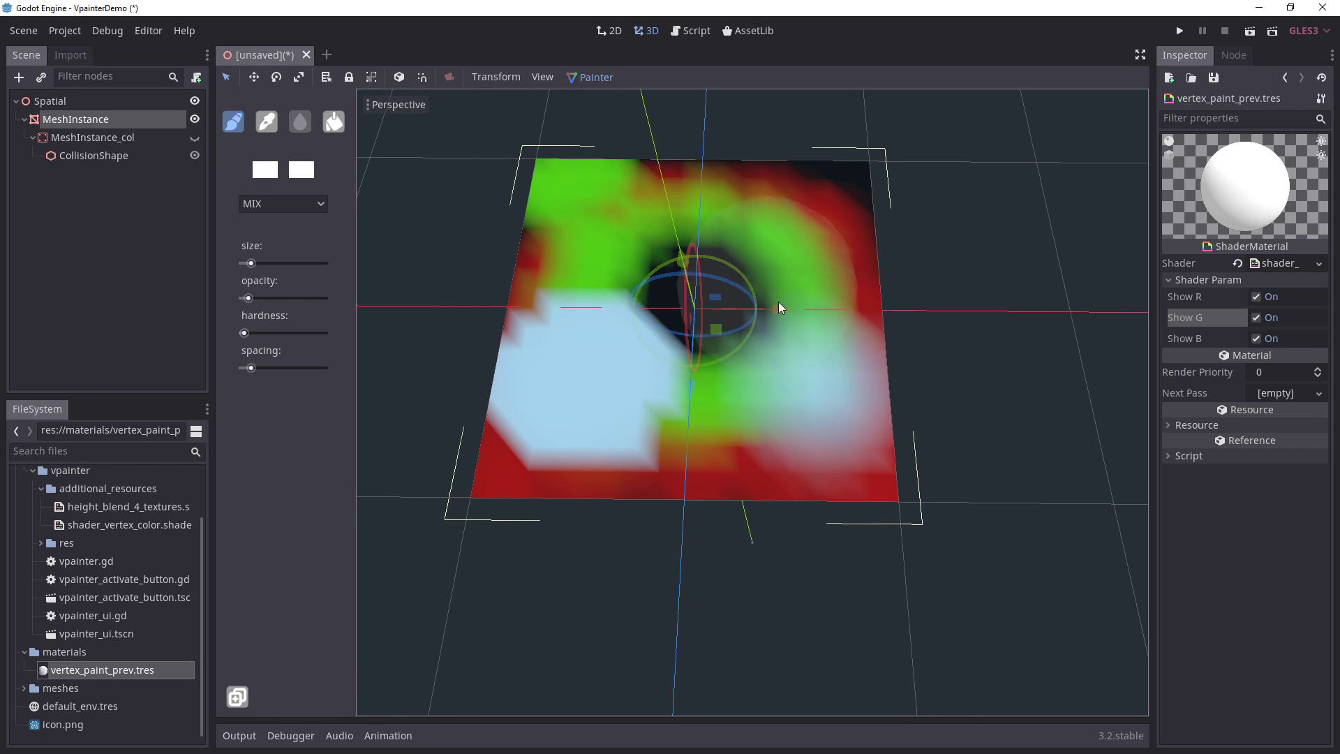
{"action": "middle_click_drag", "start_coordinate": [569, 248], "coordinate": [608, 276], "text": "shift"}
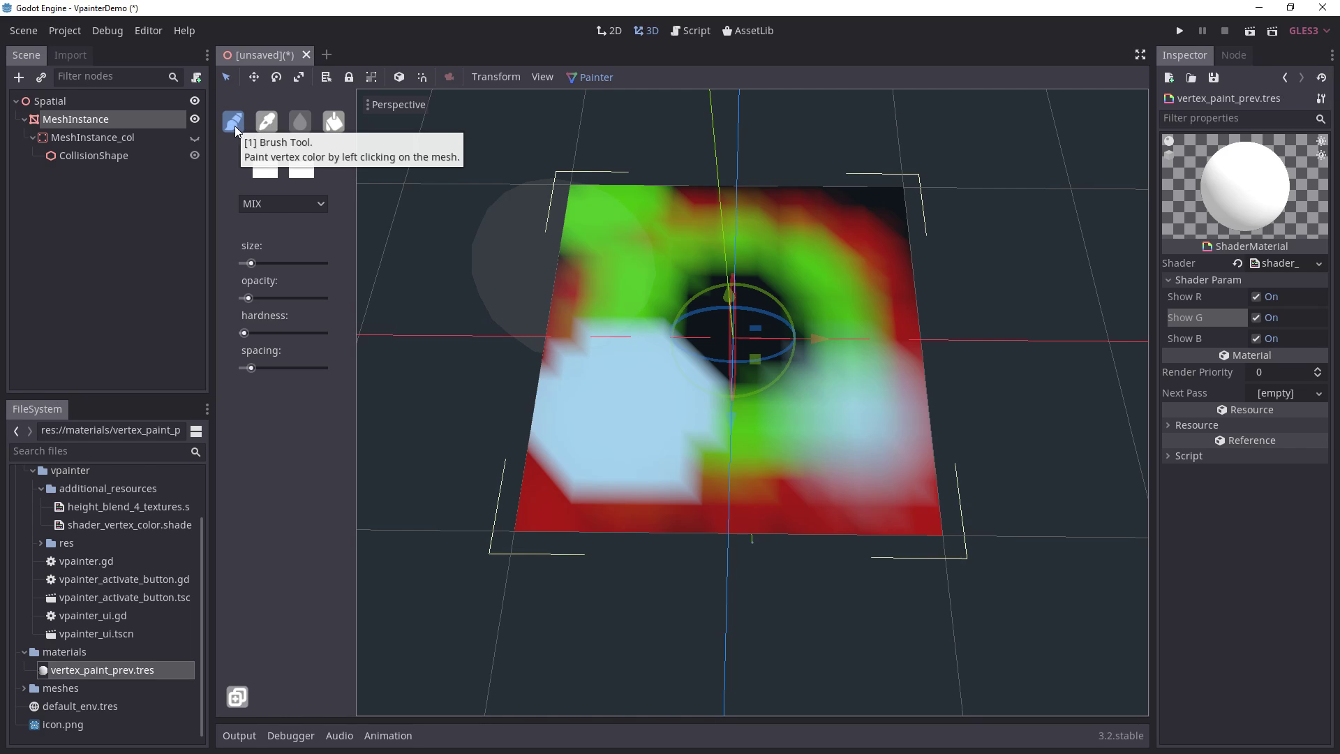
Step: Sample vertex colours from the plane's green, white and red areas, ending on a dark green blend
{"action": "left_click", "coordinate": [274, 123]}
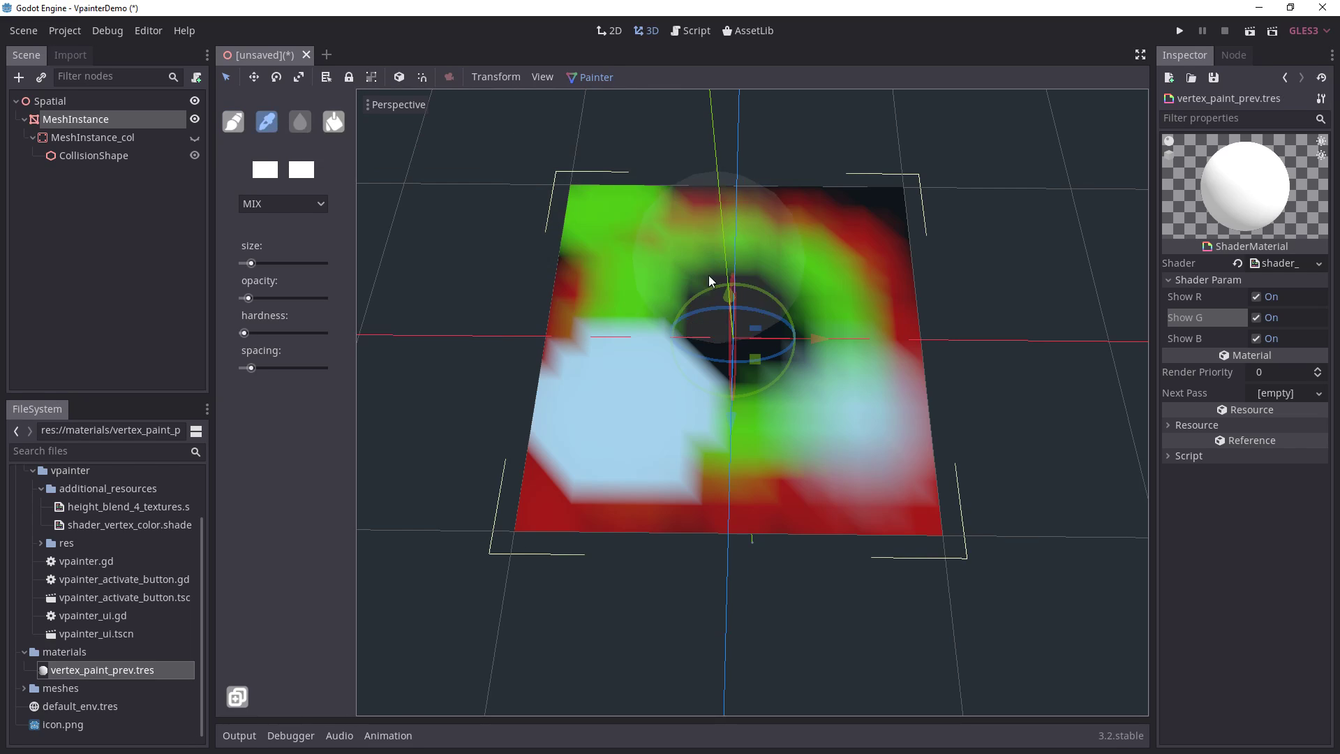
{"action": "left_click", "coordinate": [819, 283]}
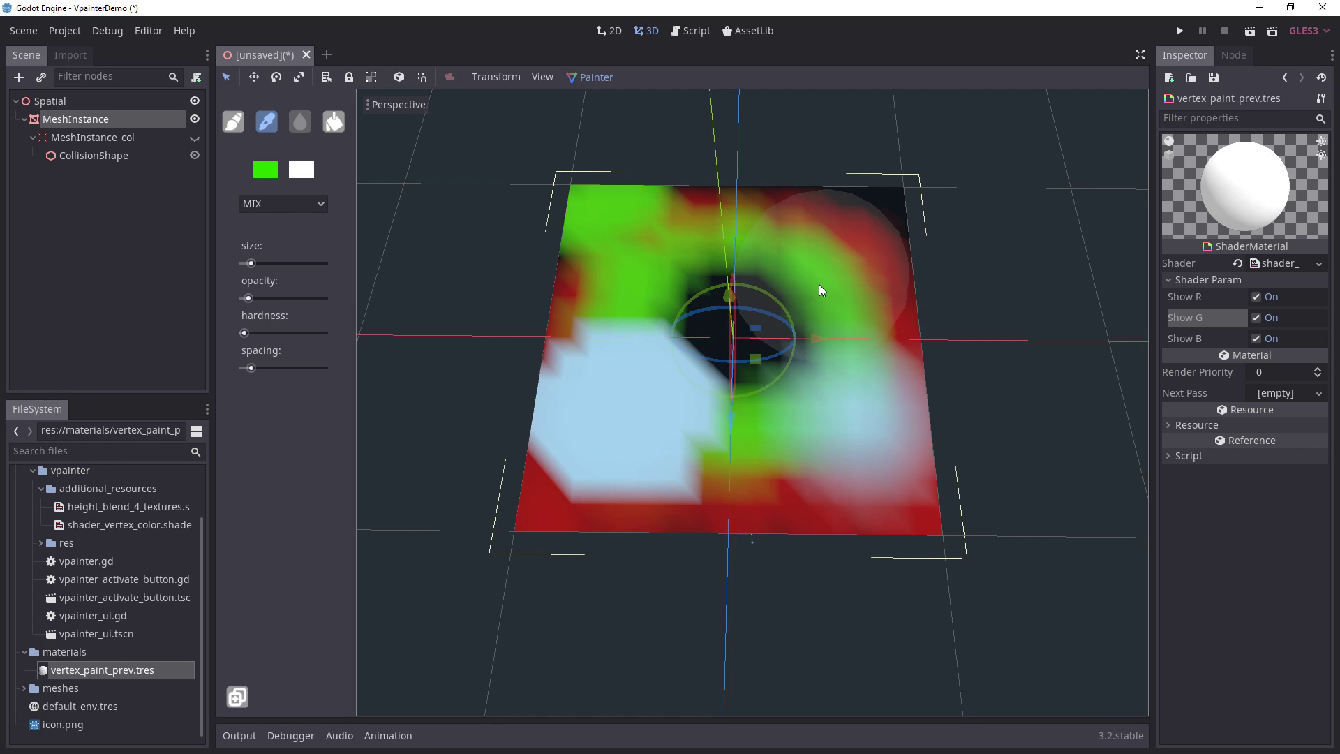
{"action": "left_click", "coordinate": [865, 390]}
{"action": "left_click", "coordinate": [881, 433]}
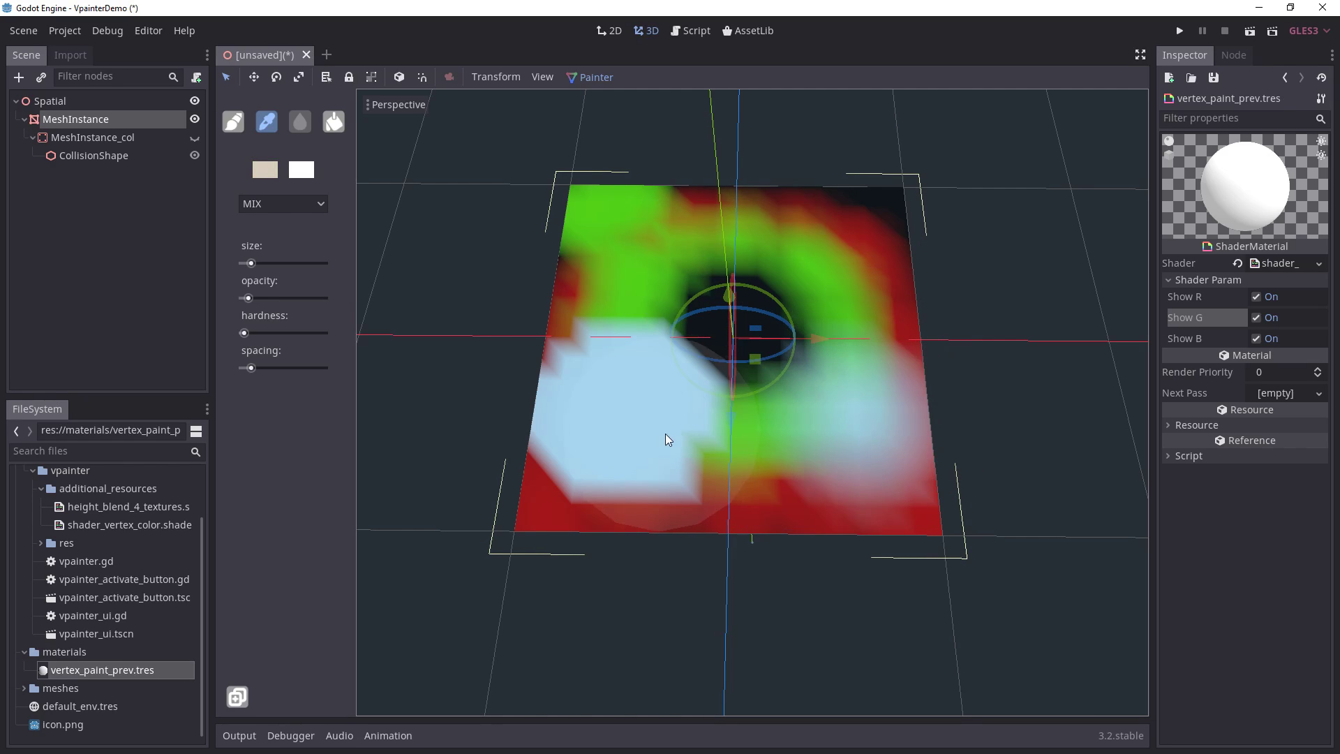
{"action": "left_click", "coordinate": [629, 437]}
{"action": "left_click", "coordinate": [554, 331]}
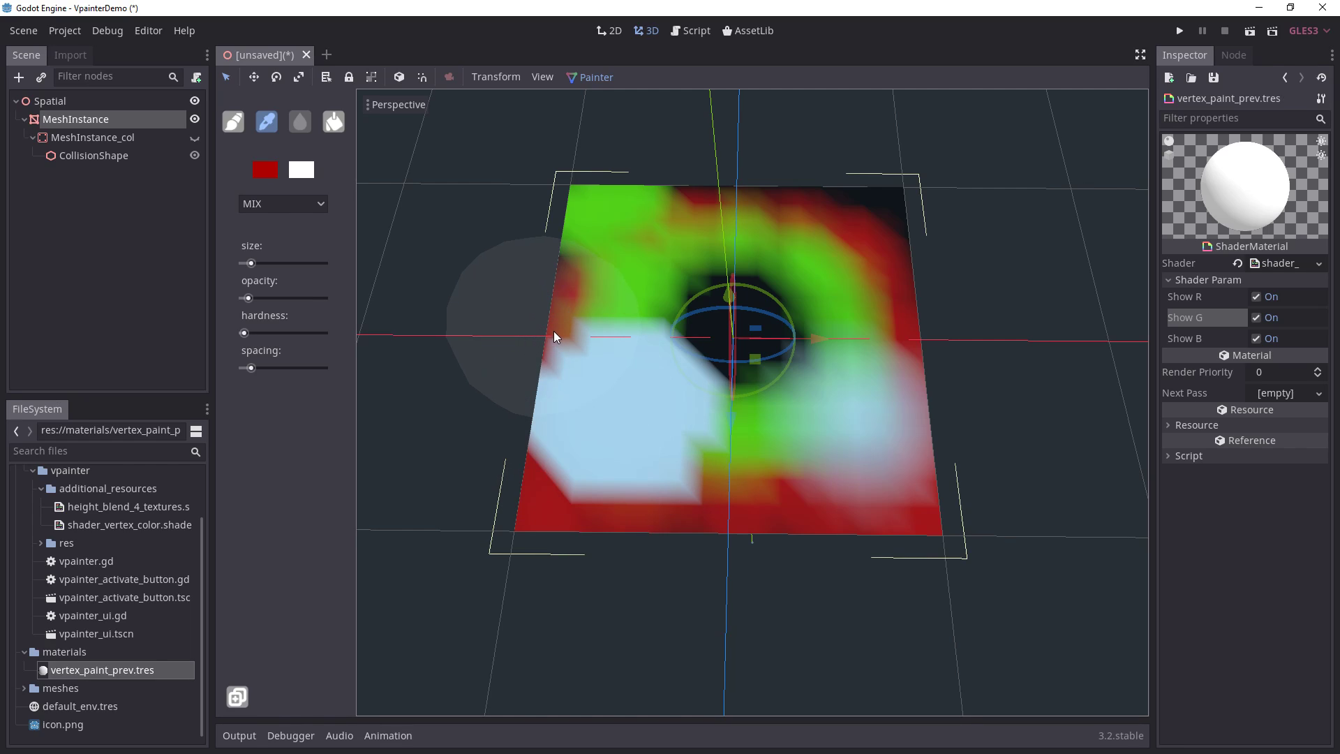
{"action": "left_click", "coordinate": [594, 296]}
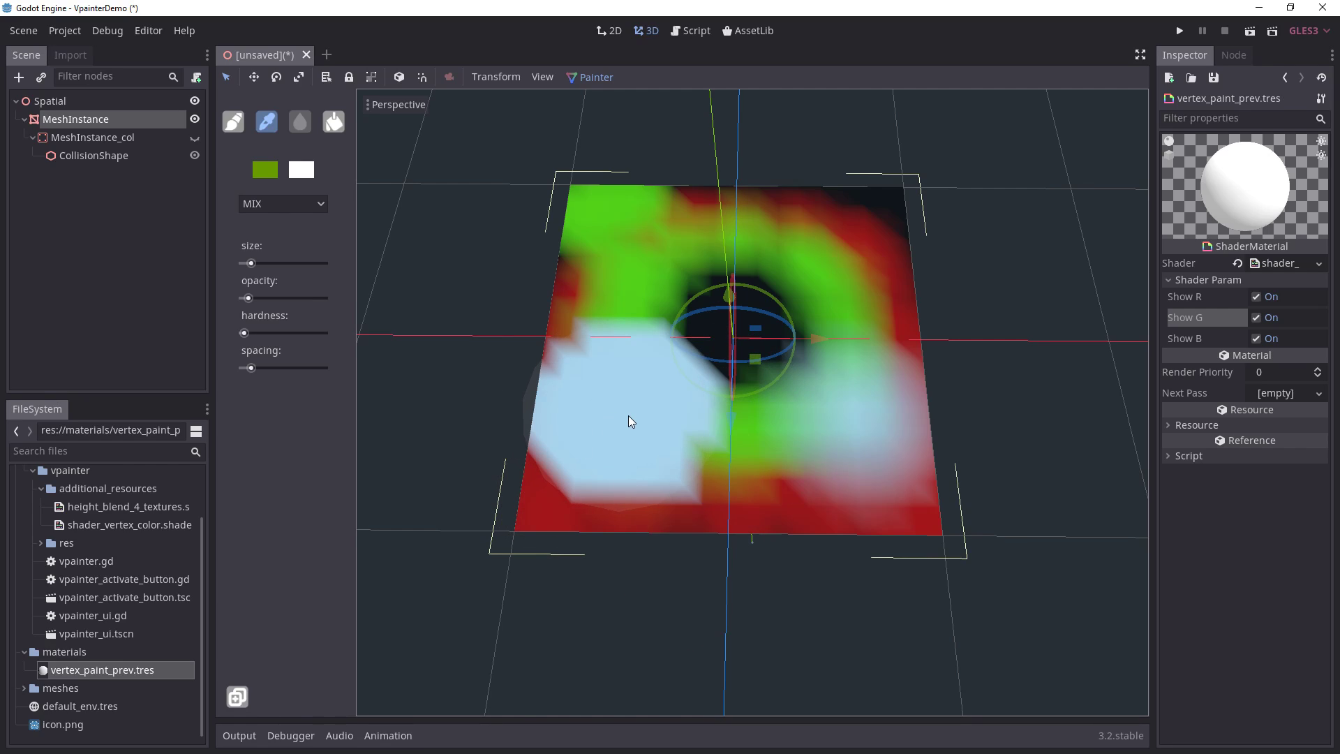
Step: Fill the whole plane with black (000000) using the Fill tool at maximum opacity
{"action": "left_click", "coordinate": [336, 124]}
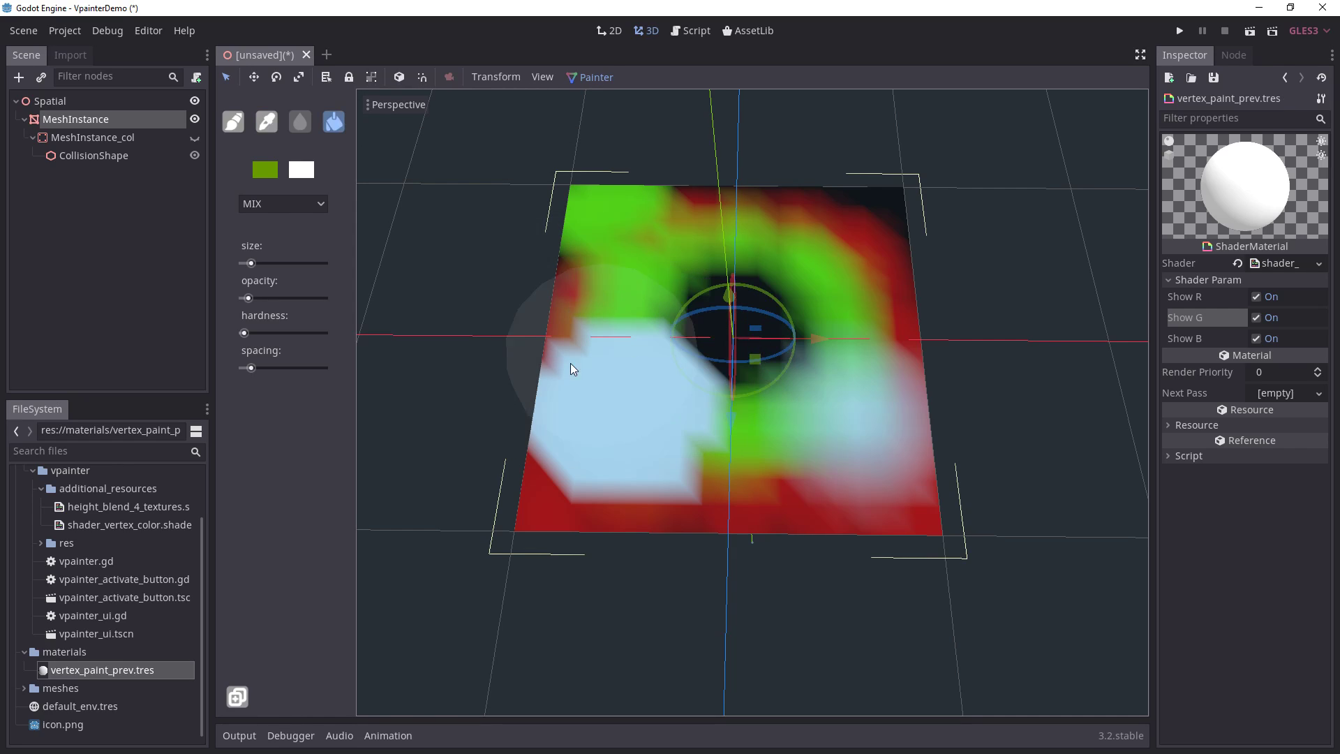
{"action": "left_click", "coordinate": [275, 171]}
{"action": "left_click_drag", "start_coordinate": [187, 126], "coordinate": [409, 335]}
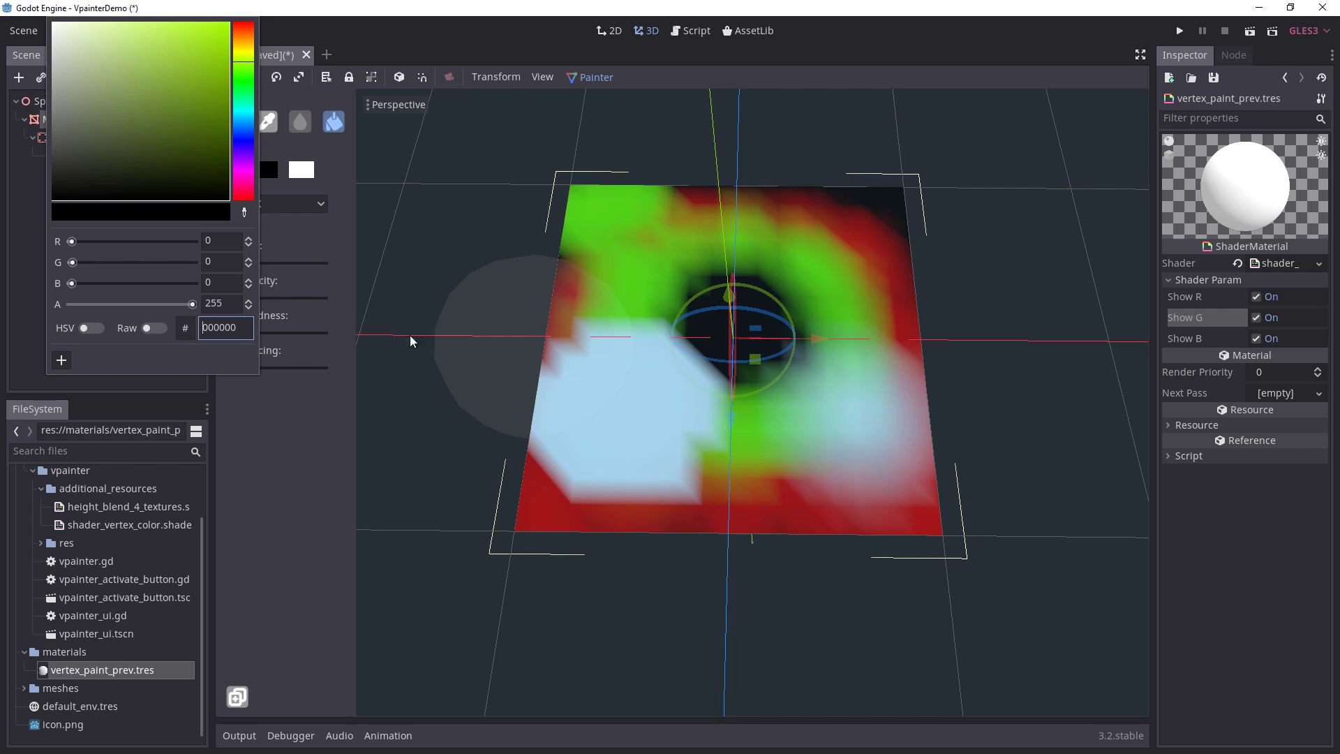
{"action": "left_click", "coordinate": [328, 454]}
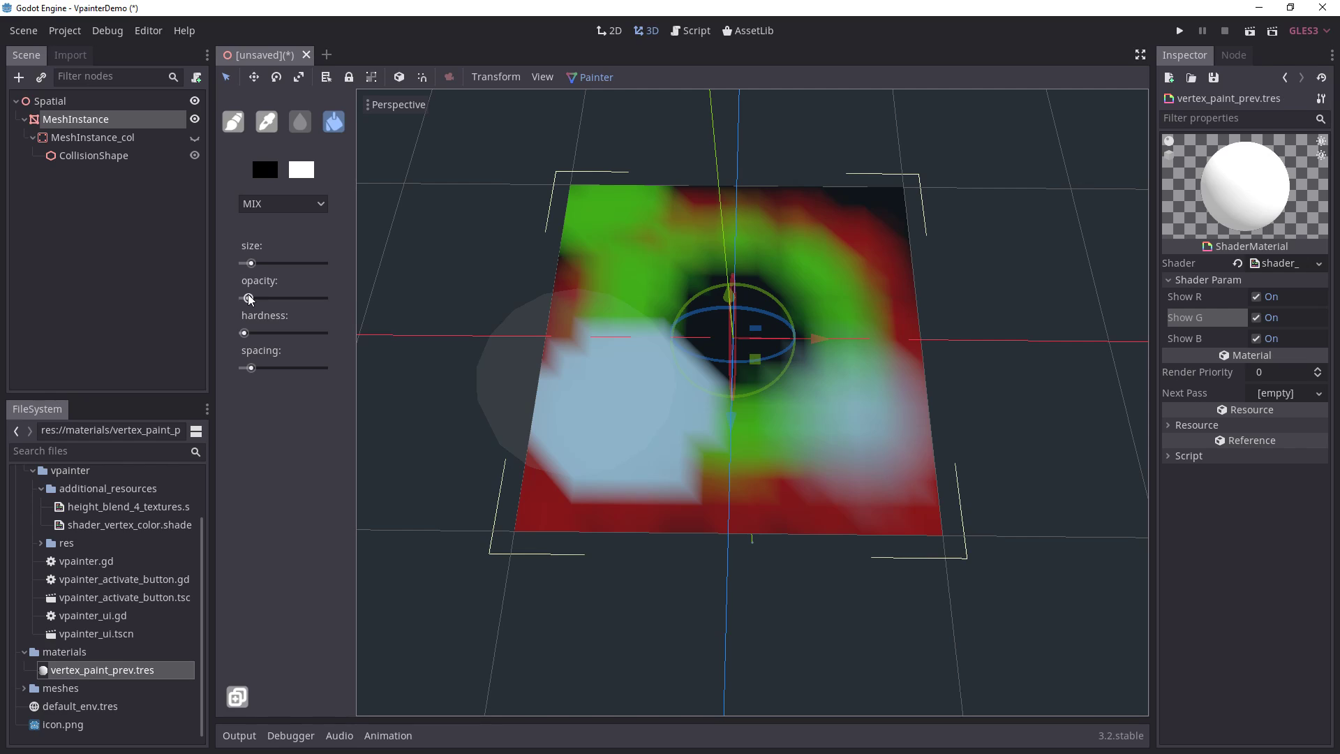
{"action": "left_click_drag", "start_coordinate": [249, 299], "coordinate": [322, 298]}
{"action": "left_click", "coordinate": [566, 376]}
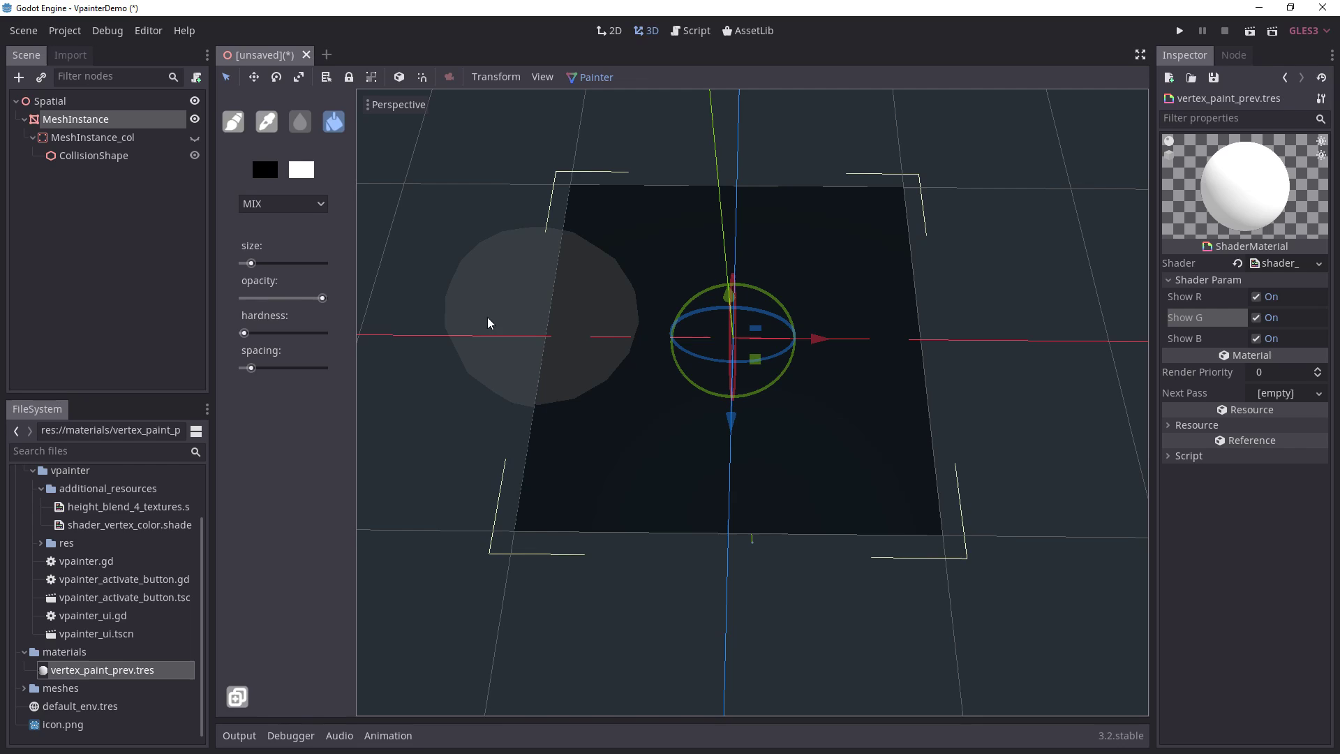
Step: Lower the opacity to near minimum, change the paint colour to white (ffffff), and fill the plane repeatedly to build it up
{"action": "left_click", "coordinate": [252, 299]}
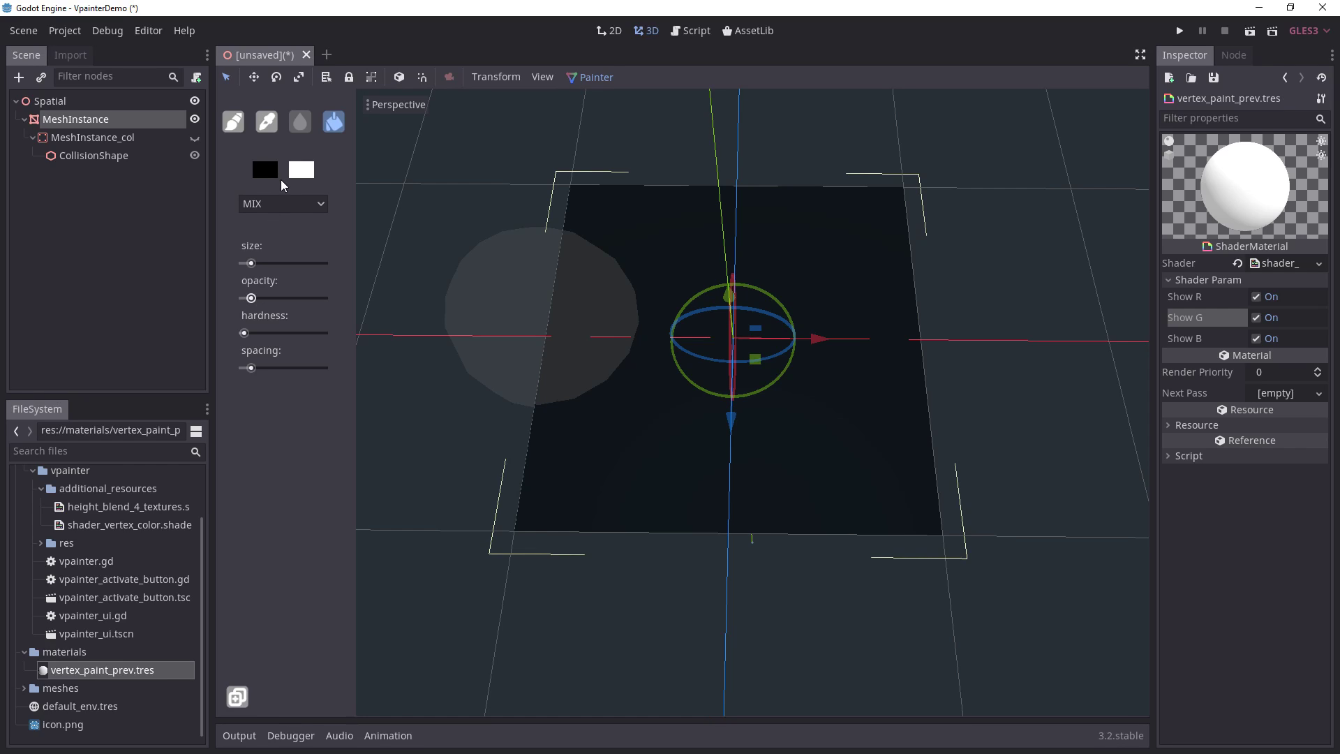
{"action": "left_click", "coordinate": [264, 182]}
{"action": "left_click_drag", "start_coordinate": [108, 87], "coordinate": [62, 72]}
{"action": "left_click", "coordinate": [289, 535]}
{"action": "left_click", "coordinate": [641, 435]}
{"action": "left_click", "coordinate": [619, 439]}
{"action": "left_click", "coordinate": [619, 440]}
{"action": "left_click", "coordinate": [618, 439]}
{"action": "left_click", "coordinate": [618, 440]}
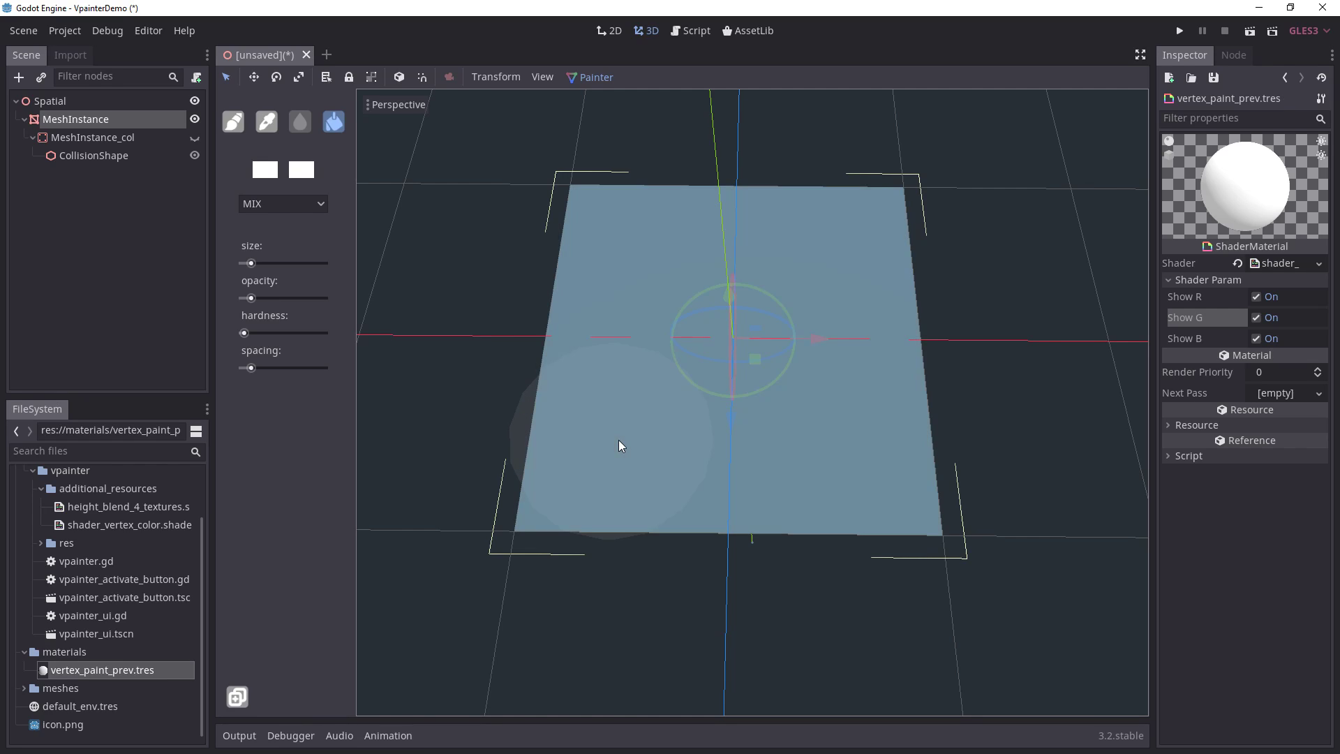
{"action": "left_click", "coordinate": [618, 440]}
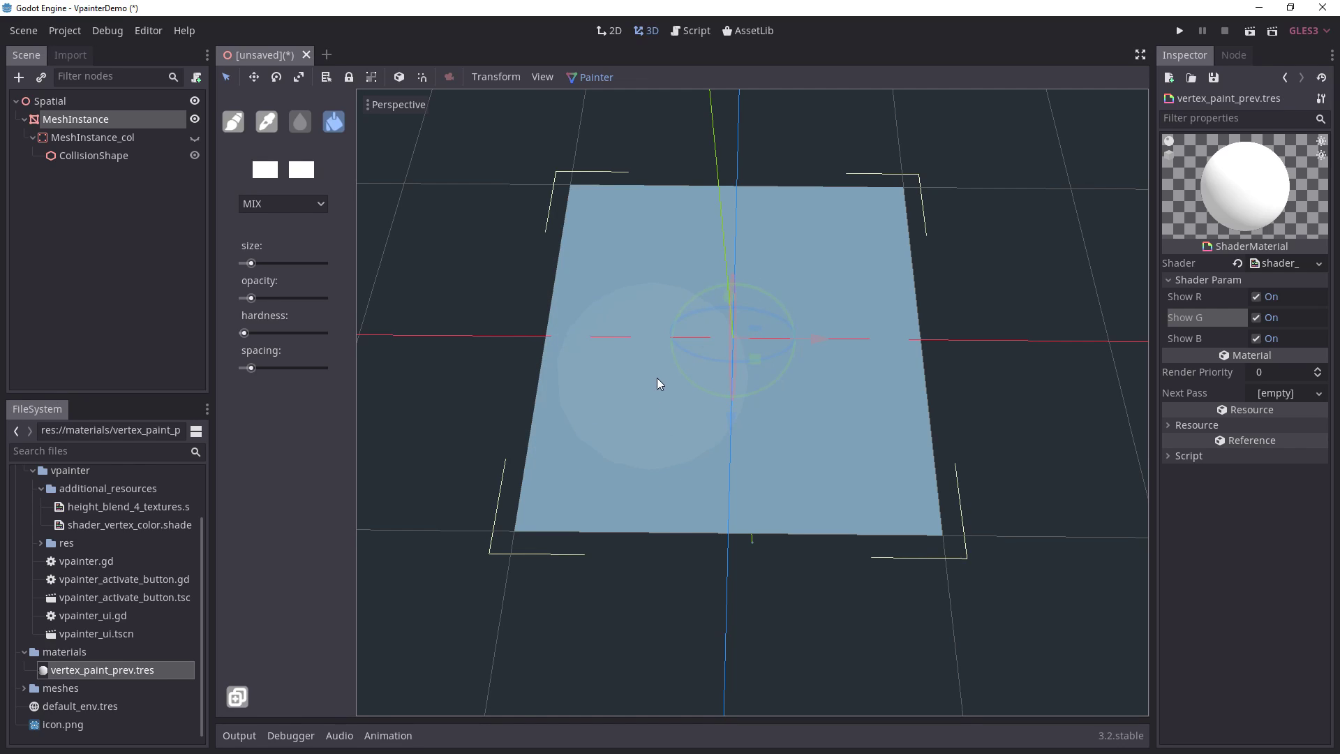
Step: Switch to the Brush tool, the colour sampling tool, and back to the Fill tool
{"action": "key", "text": "1"}
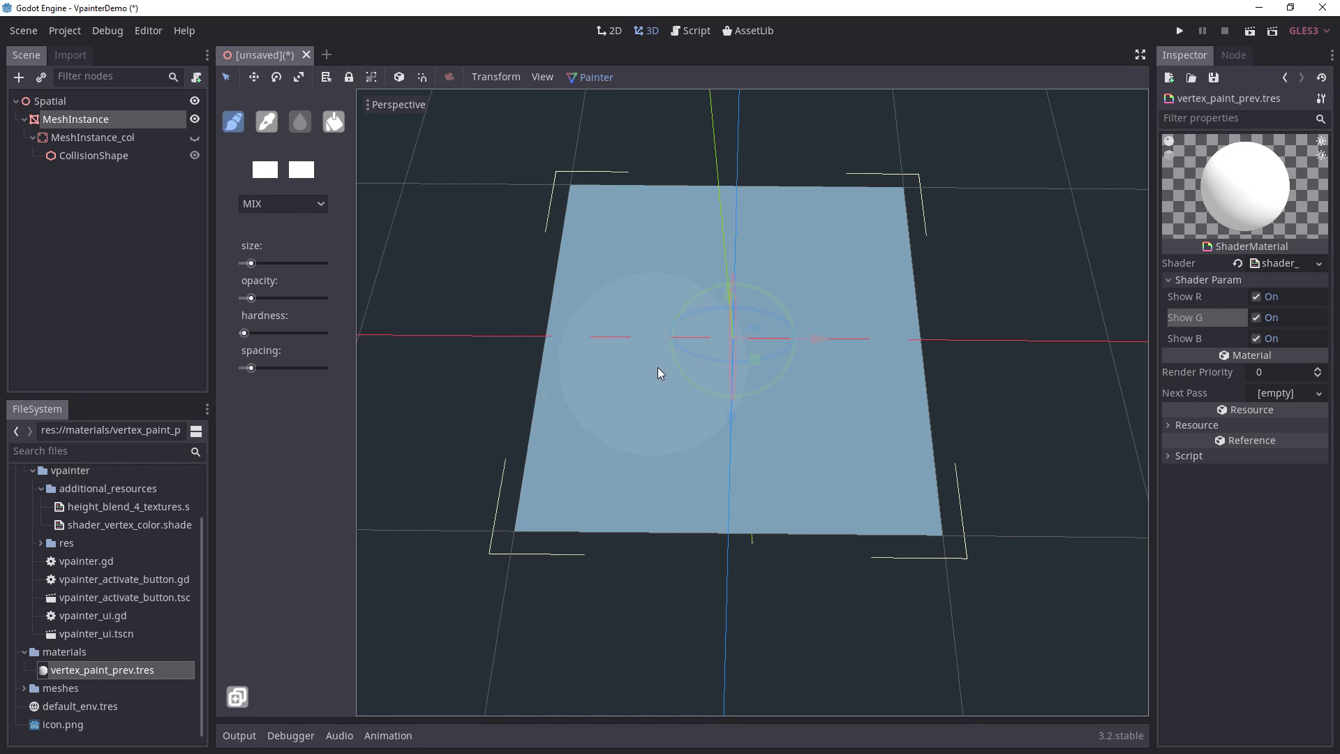
{"action": "key", "text": "2"}
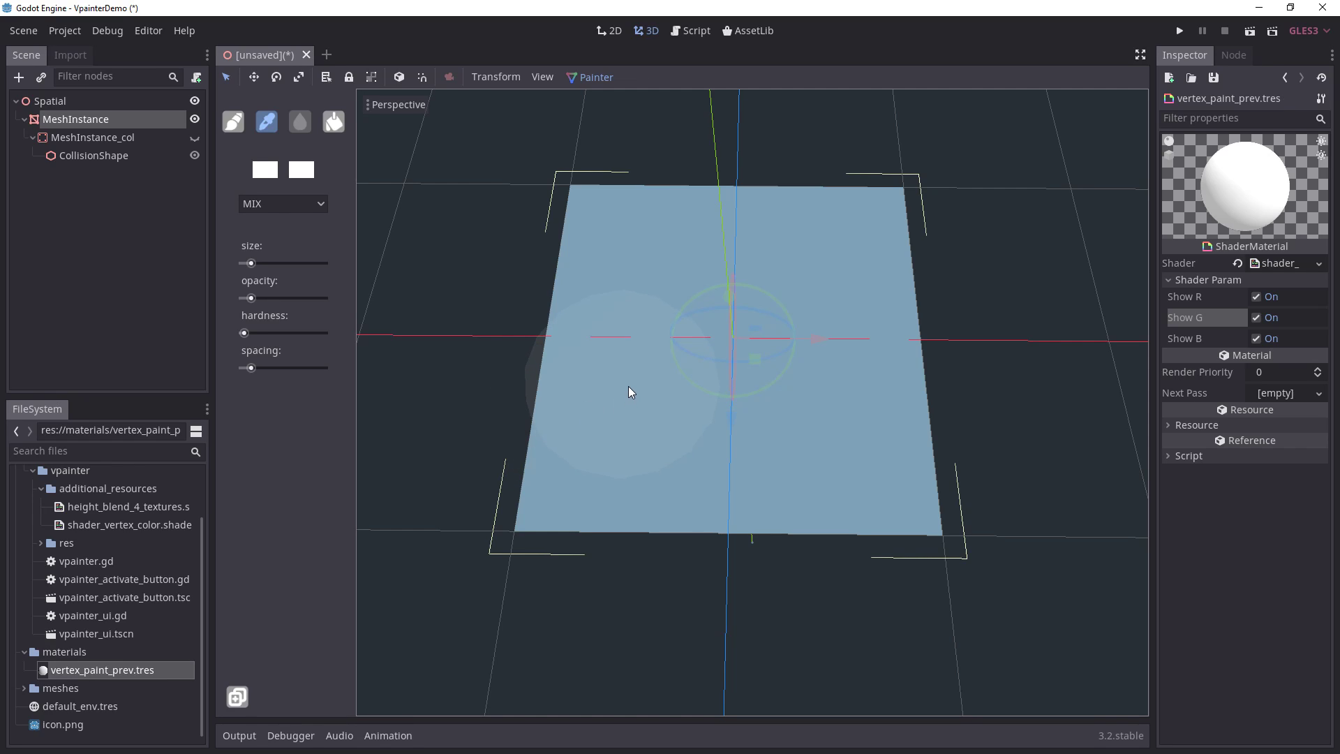
{"action": "key", "text": "4"}
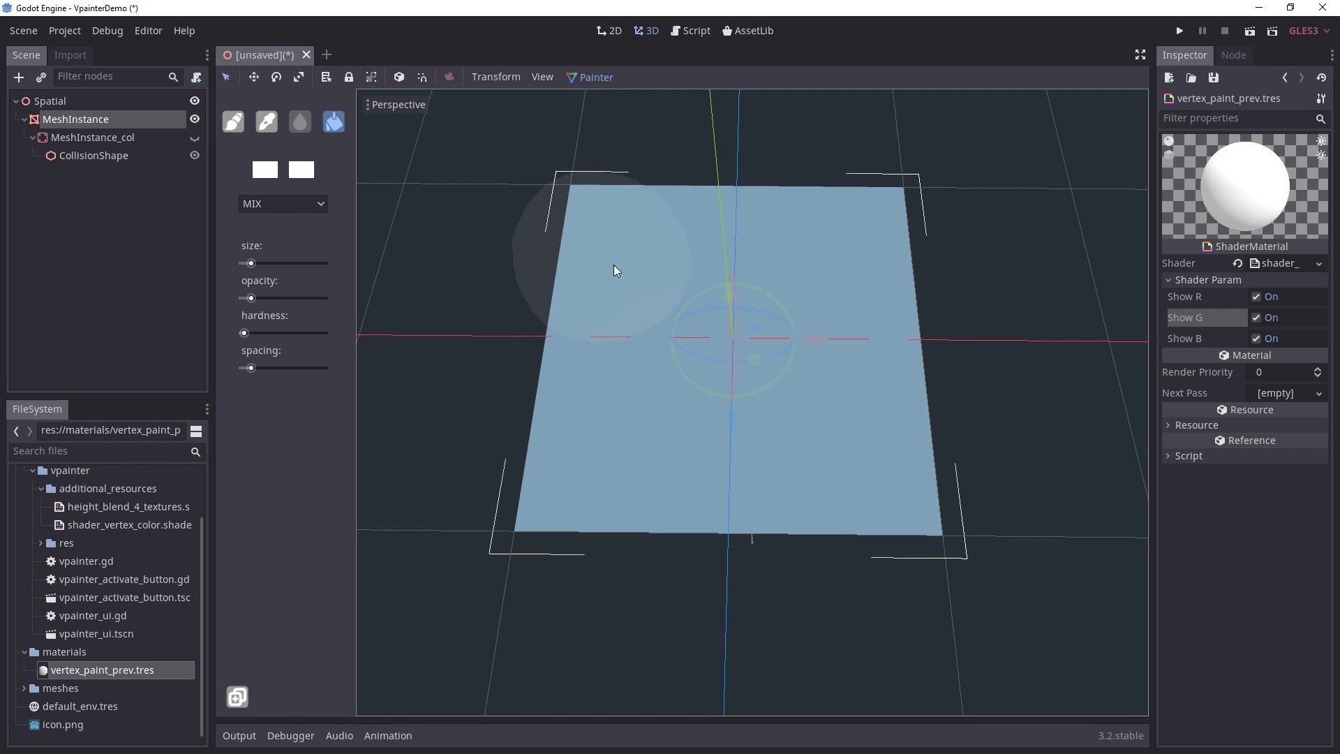
Step: Inspect the colour choosers of the primary and secondary paint colours
{"action": "middle_click_drag", "start_coordinate": [647, 269], "coordinate": [634, 250], "text": "shift"}
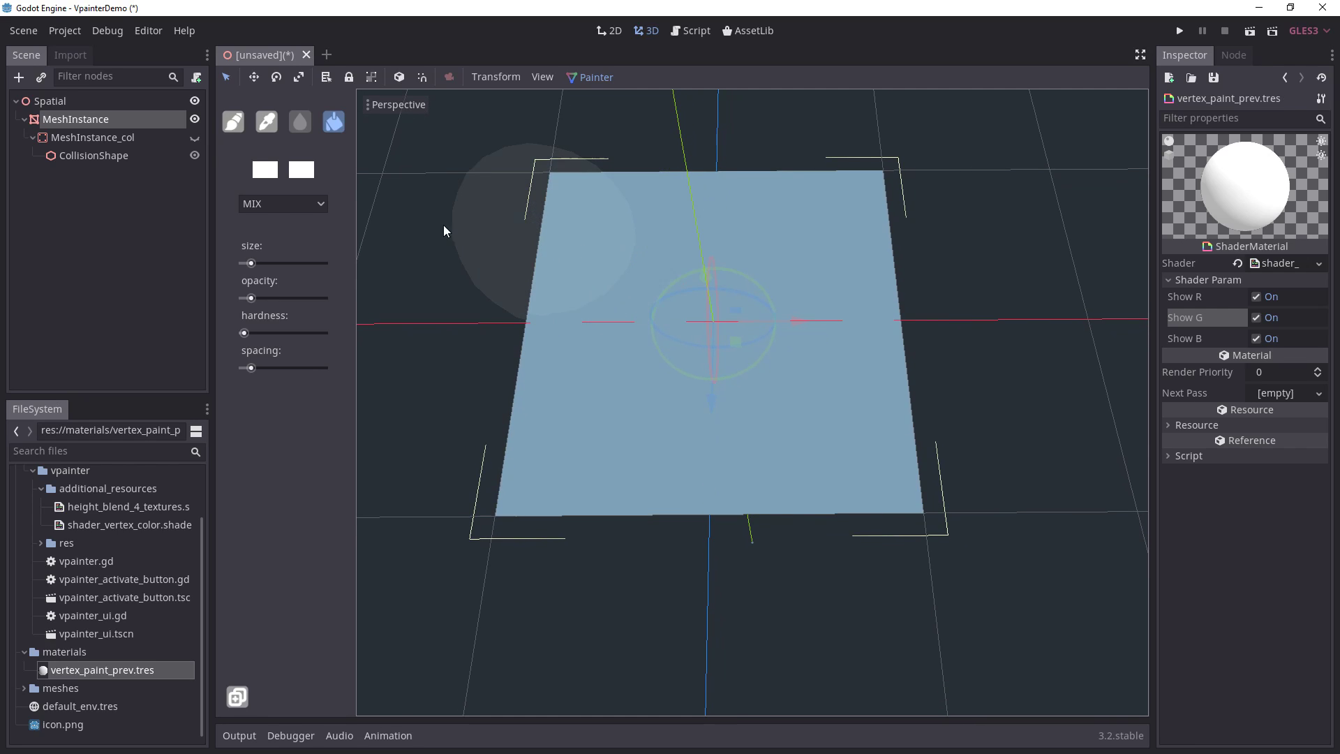
{"action": "left_click", "coordinate": [270, 174]}
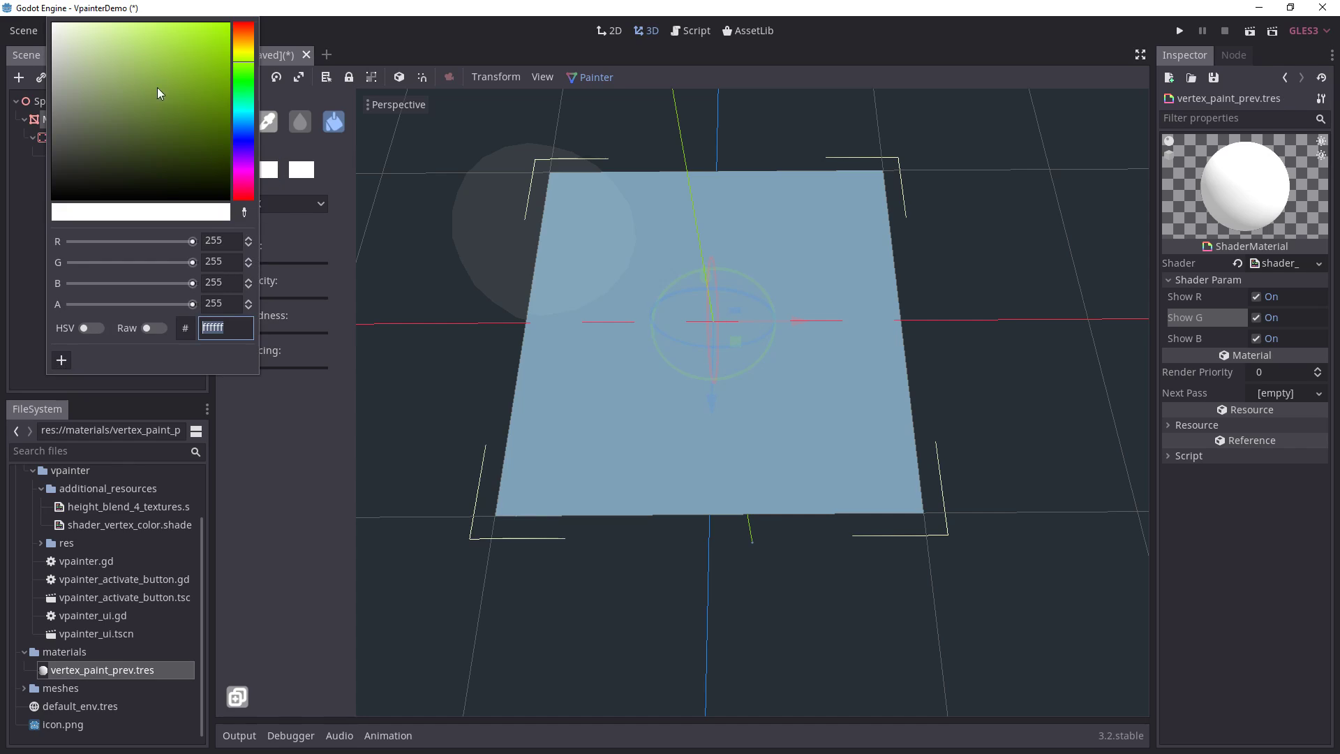
{"action": "left_click", "coordinate": [299, 172]}
{"action": "left_click", "coordinate": [300, 175]}
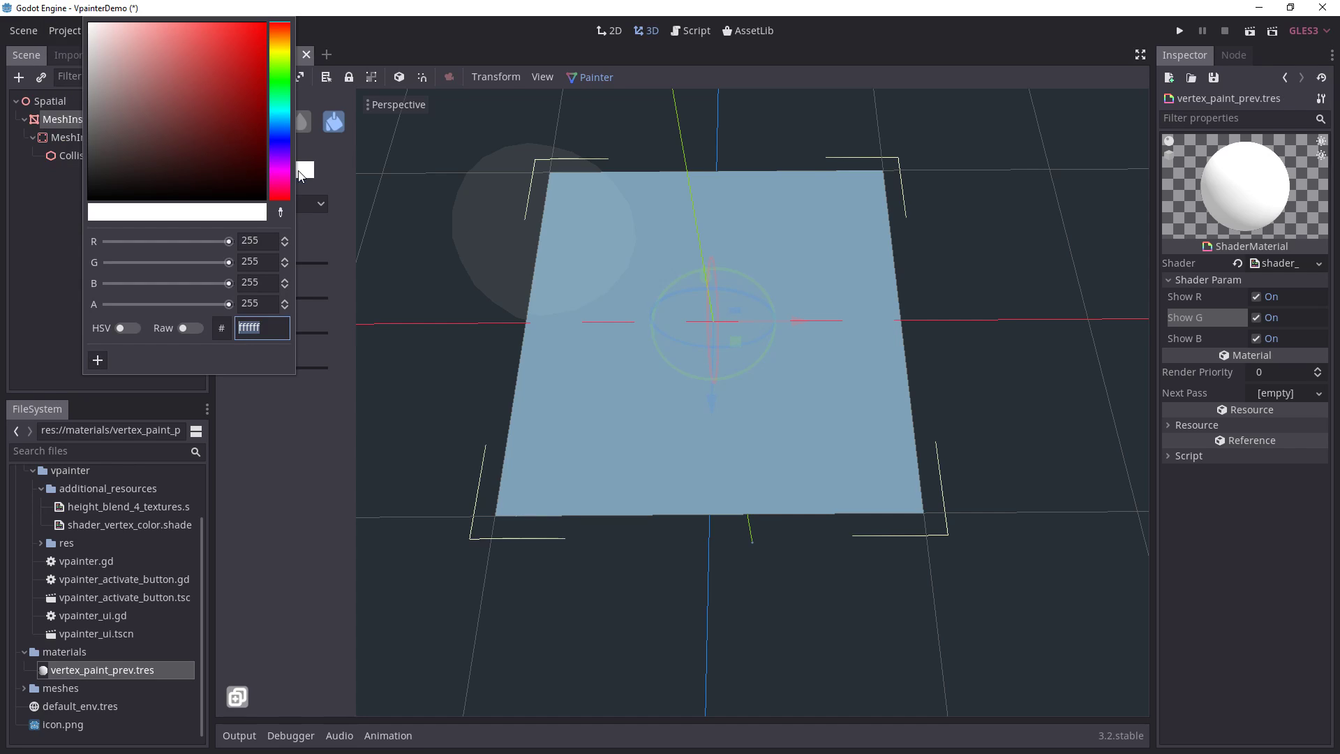
{"action": "left_click", "coordinate": [319, 405]}
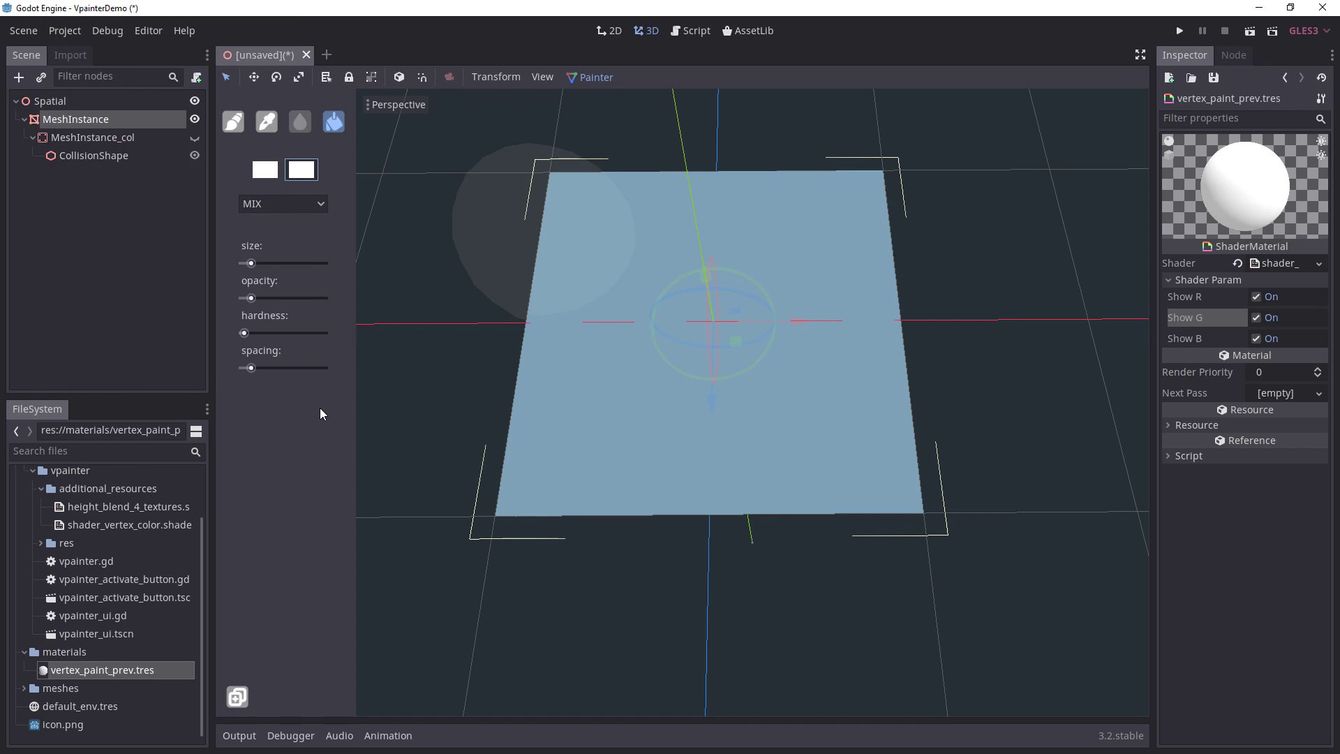
Step: Set the secondary paint colour to red (ff0000) and brush it onto the lower-left part of the plane
{"action": "left_click", "coordinate": [306, 169]}
{"action": "left_click_drag", "start_coordinate": [165, 112], "coordinate": [265, 22]}
{"action": "left_click", "coordinate": [292, 479]}
{"action": "left_click", "coordinate": [237, 125]}
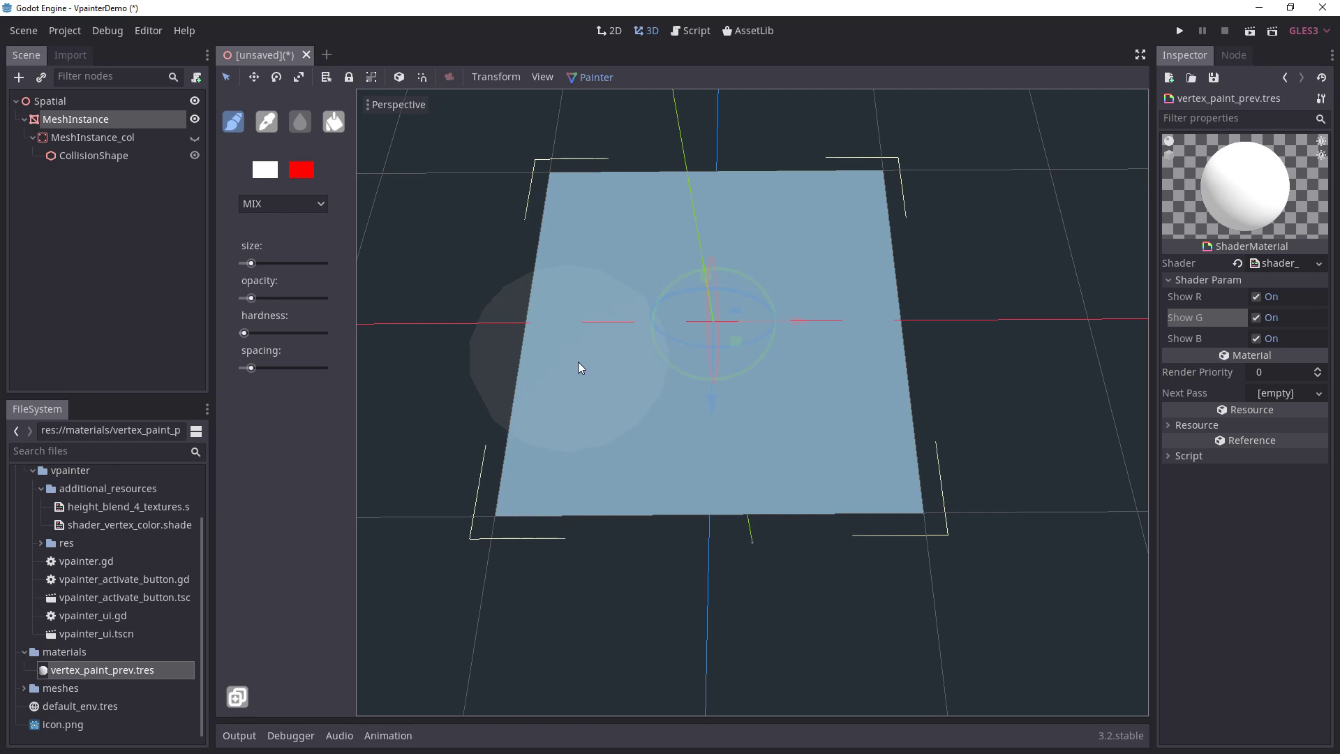
{"action": "mouse_move", "coordinate": [563, 410]}
{"action": "left_mouse_down"}
{"action": "mouse_move", "coordinate": [599, 503]}
{"action": "mouse_move", "coordinate": [518, 464]}
{"action": "mouse_move", "coordinate": [522, 488]}
{"action": "mouse_move", "coordinate": [592, 509]}
{"action": "left_mouse_up"}
Step: Check the primary paint colour and brush its white over the lower part of the plane, covering the red
{"action": "left_click", "coordinate": [267, 170]}
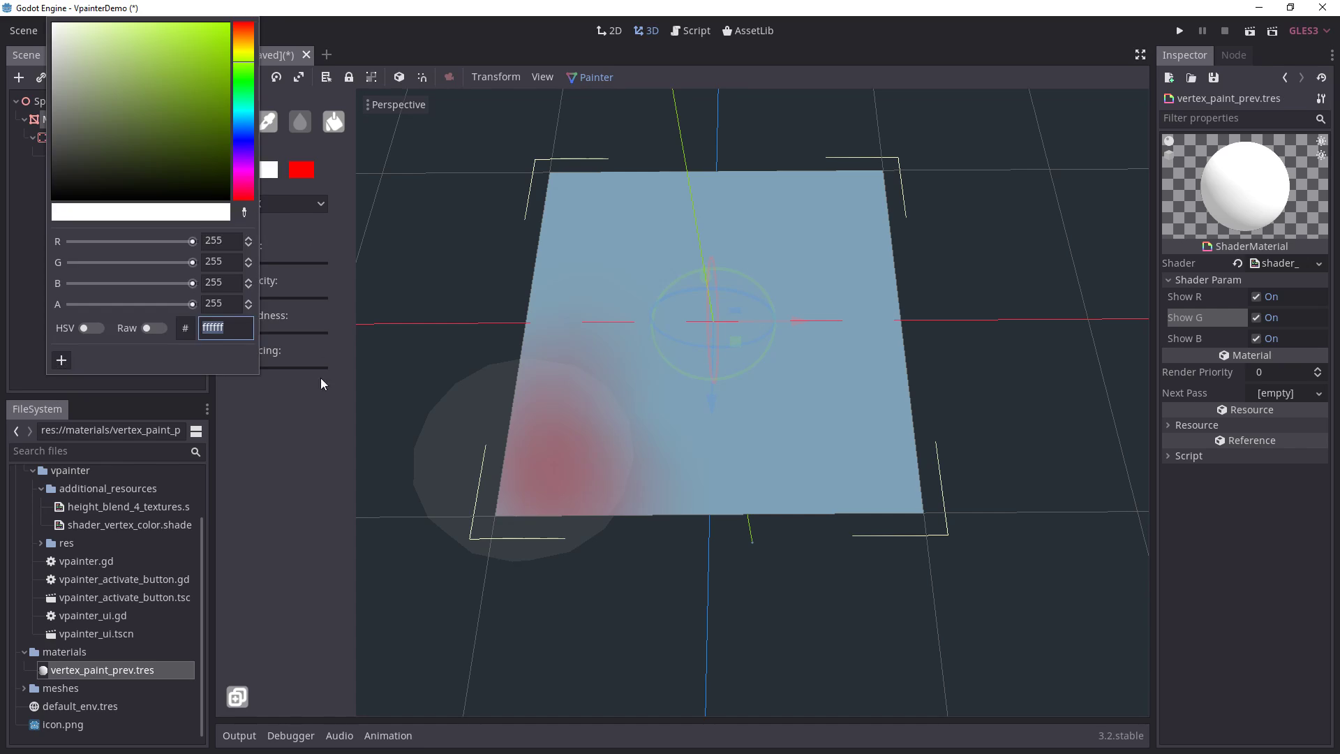
{"action": "left_click", "coordinate": [322, 381]}
{"action": "mouse_move", "coordinate": [793, 383]}
{"action": "left_mouse_down"}
{"action": "mouse_move", "coordinate": [831, 437]}
{"action": "mouse_move", "coordinate": [546, 471]}
{"action": "mouse_move", "coordinate": [559, 416]}
{"action": "mouse_move", "coordinate": [517, 507]}
{"action": "mouse_move", "coordinate": [563, 442]}
{"action": "mouse_move", "coordinate": [525, 447]}
{"action": "left_mouse_up"}
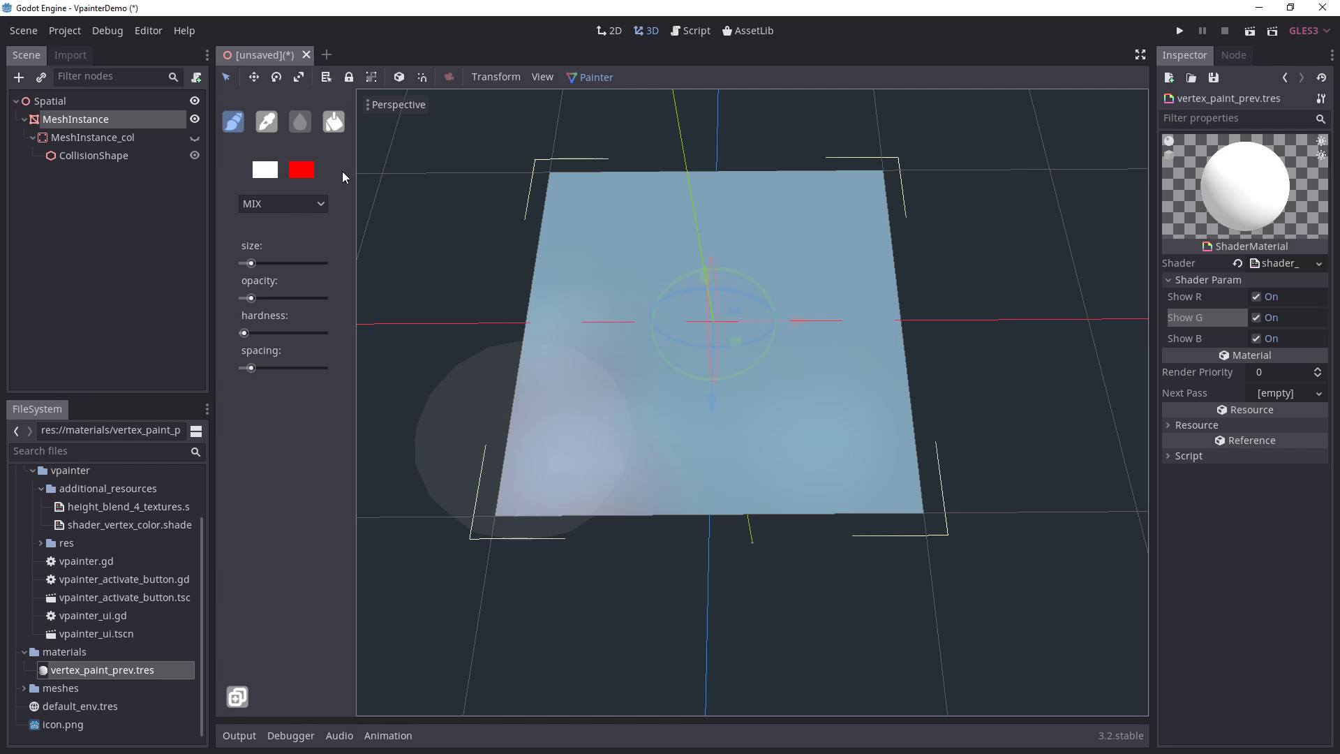
Step: Save white (ffffff) and yellow-green (a8ff00) as colour presets for the primary paint colour
{"action": "left_click", "coordinate": [267, 171]}
{"action": "left_click", "coordinate": [66, 361]}
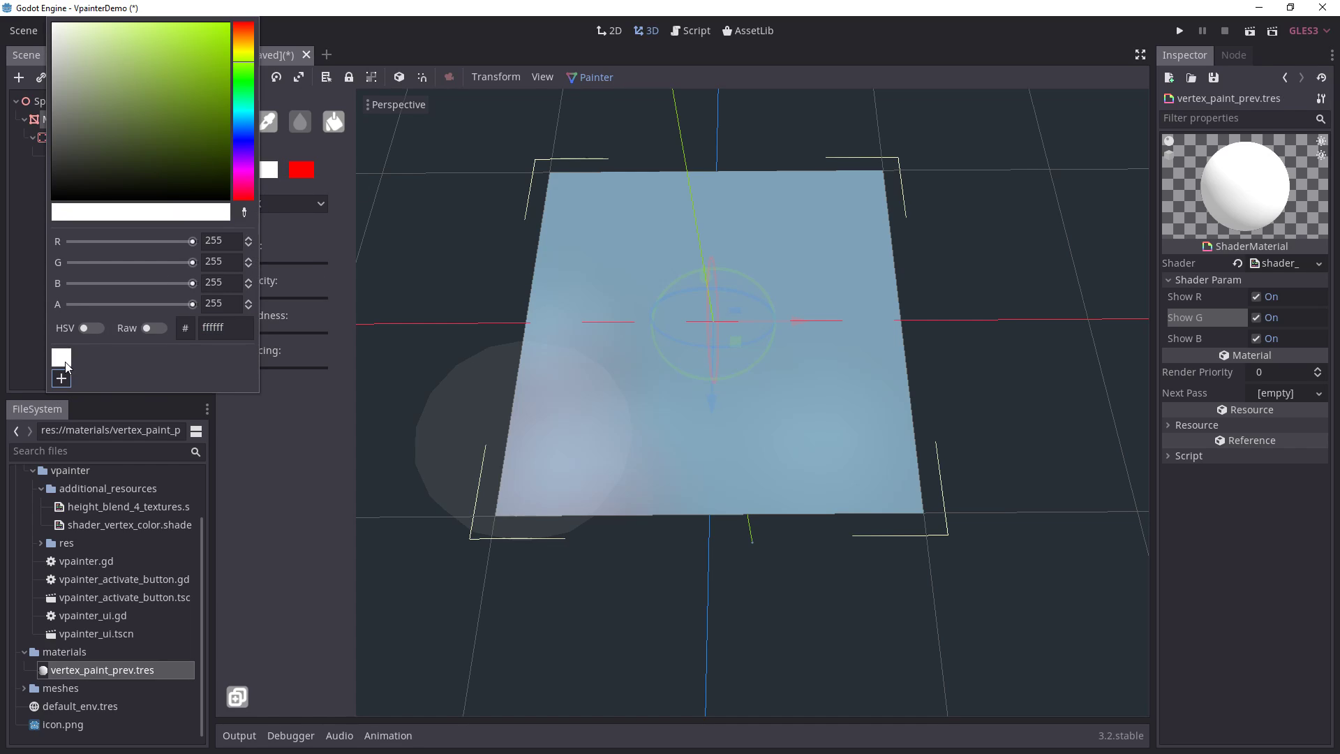
{"action": "left_click_drag", "start_coordinate": [182, 94], "coordinate": [253, 13]}
{"action": "left_click", "coordinate": [61, 380]}
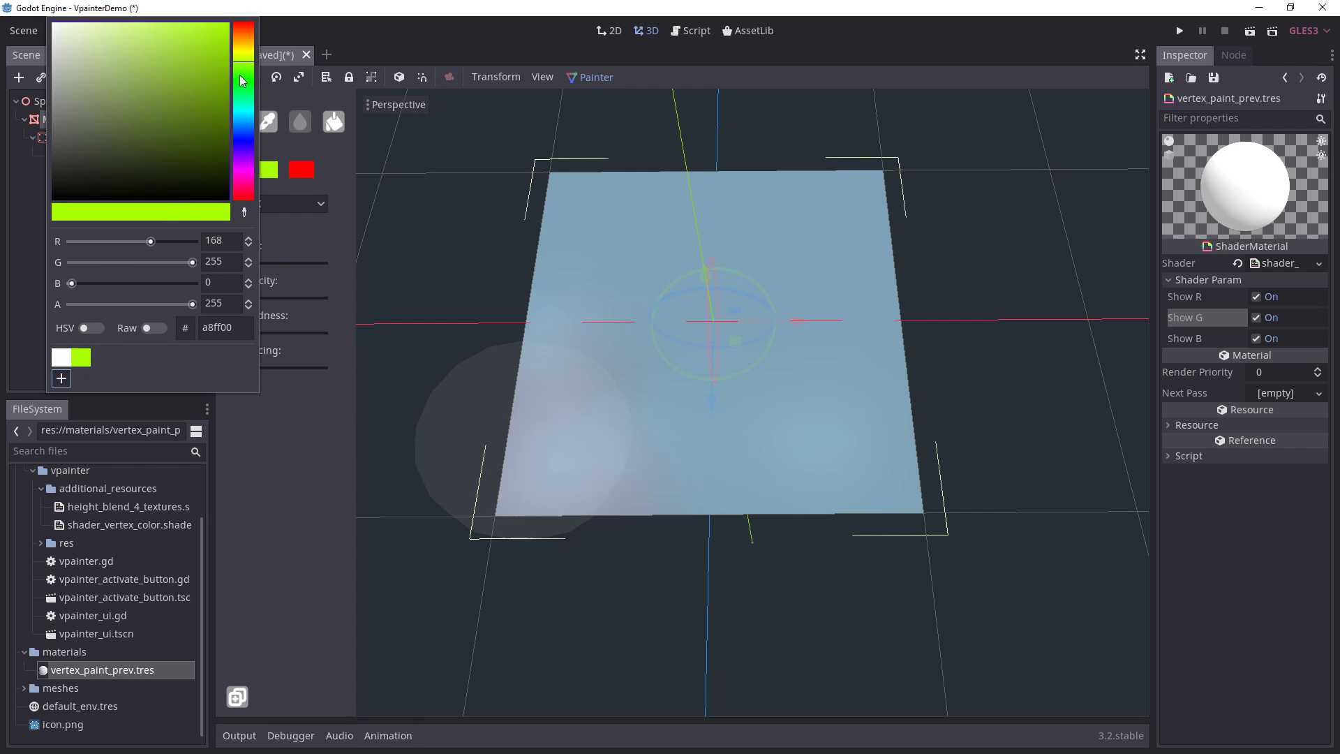
Step: Reduce the green channel to 0, recall the yellow-green preset, and delete both saved presets
{"action": "left_click_drag", "start_coordinate": [175, 264], "coordinate": [72, 262]}
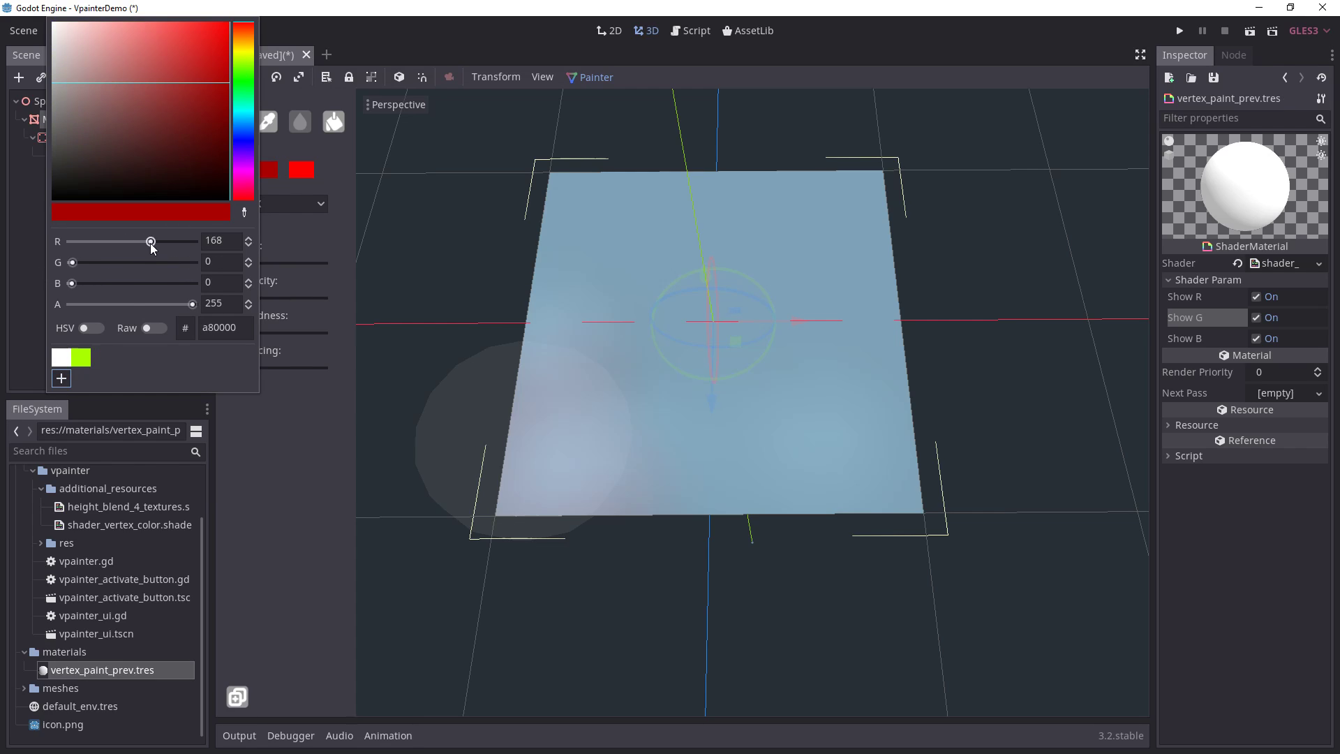
{"action": "left_click", "coordinate": [85, 357]}
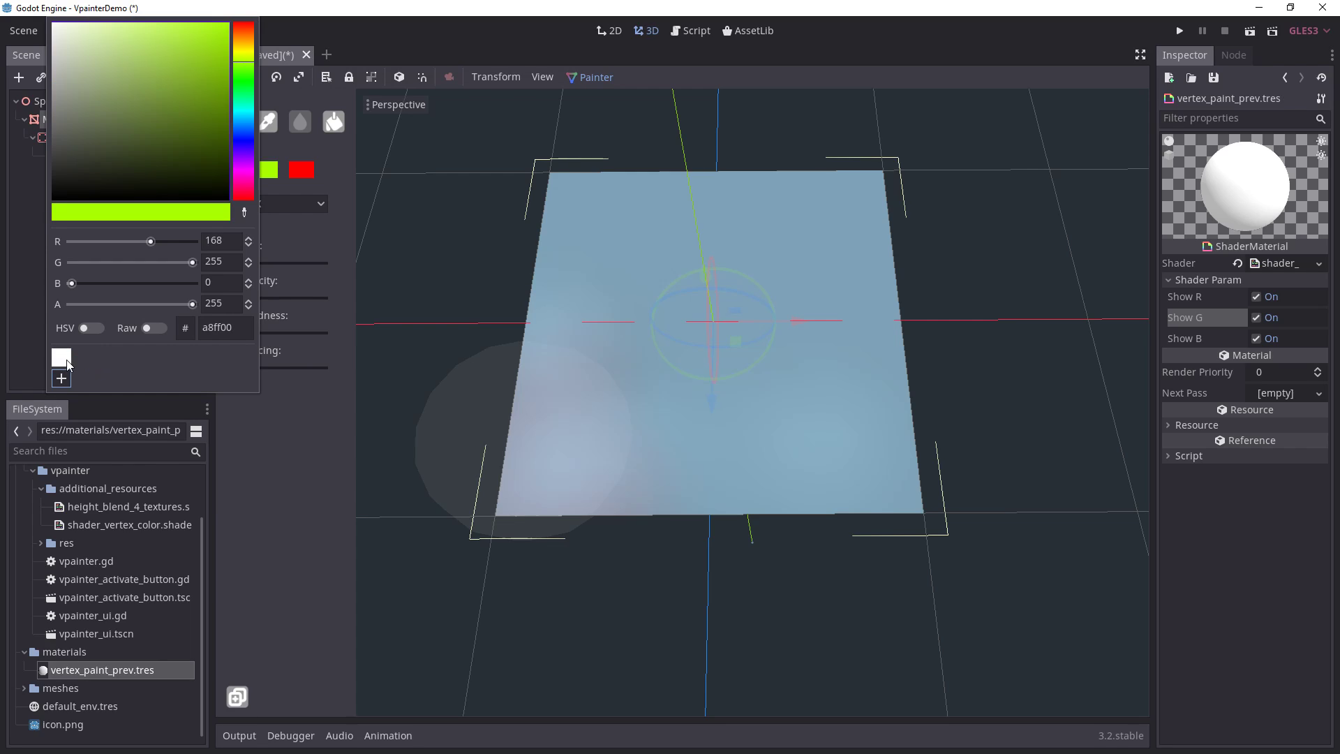
{"action": "right_click", "coordinate": [66, 360]}
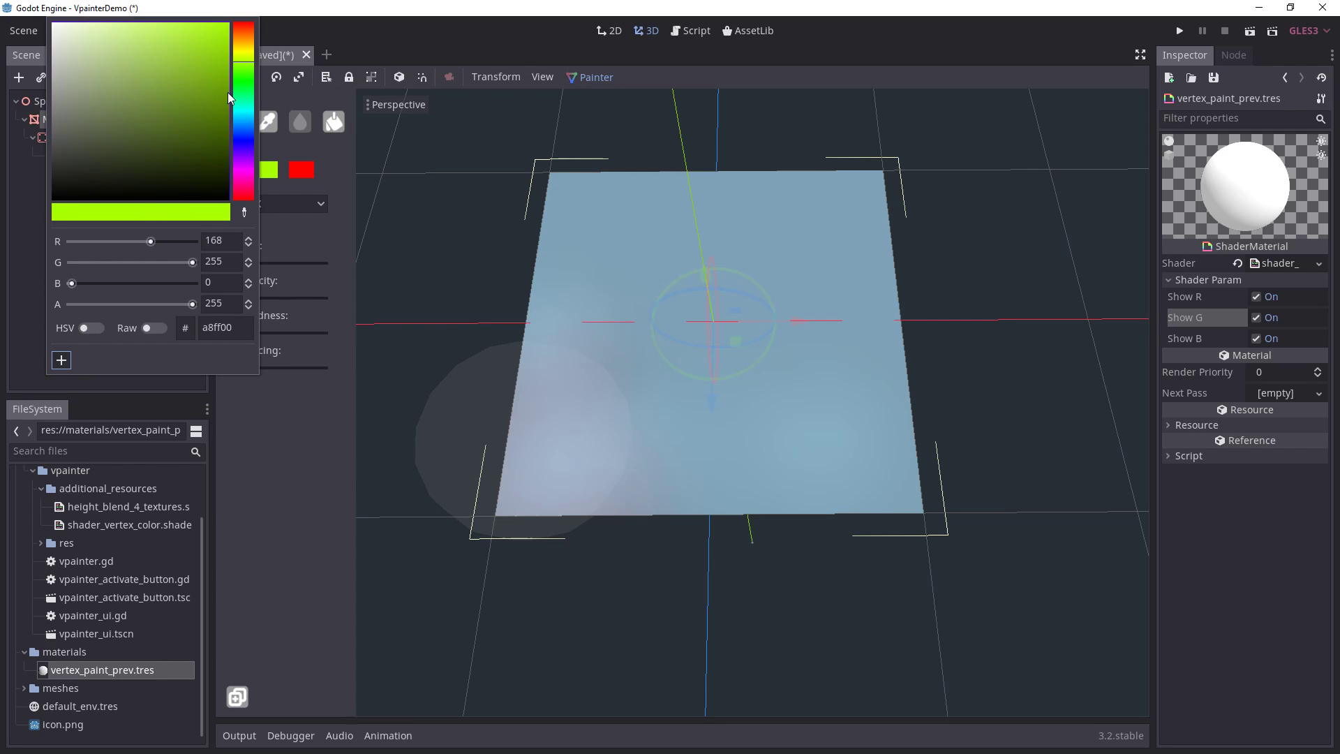
Step: Save red (ff0000), green, blue (0000ff) and black (000000) as colour presets in the primary colour chooser
{"action": "left_click_drag", "start_coordinate": [237, 58], "coordinate": [238, 23]}
{"action": "left_click", "coordinate": [62, 360]}
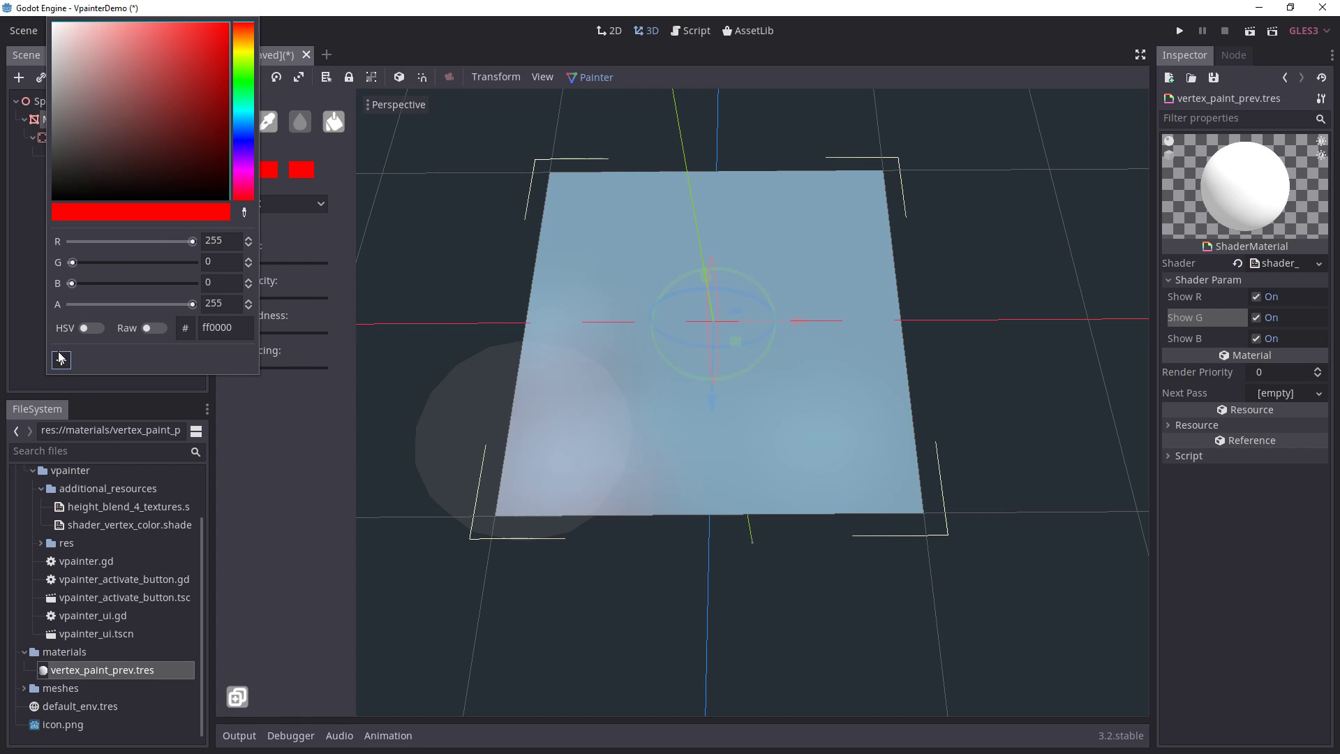
{"action": "left_click_drag", "start_coordinate": [145, 241], "coordinate": [229, 274]}
{"action": "left_click", "coordinate": [62, 379]}
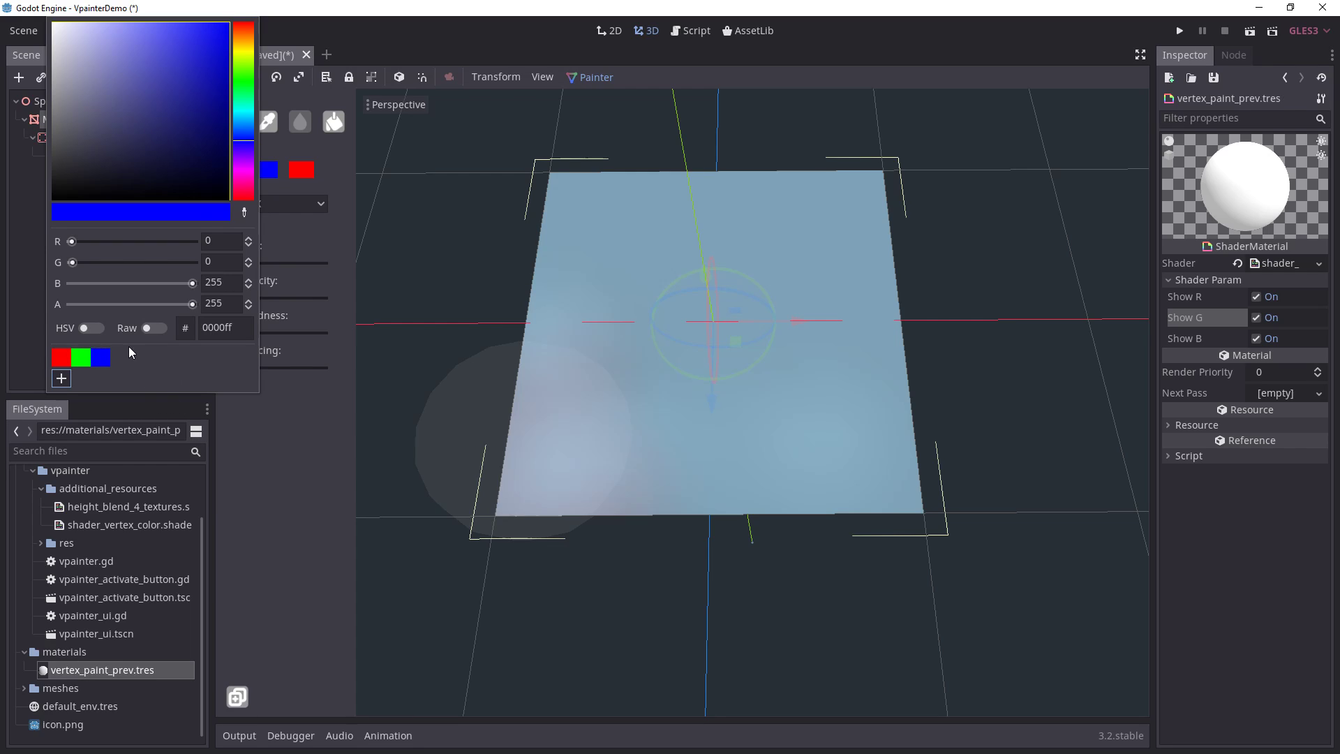
{"action": "left_click_drag", "start_coordinate": [192, 283], "coordinate": [68, 283]}
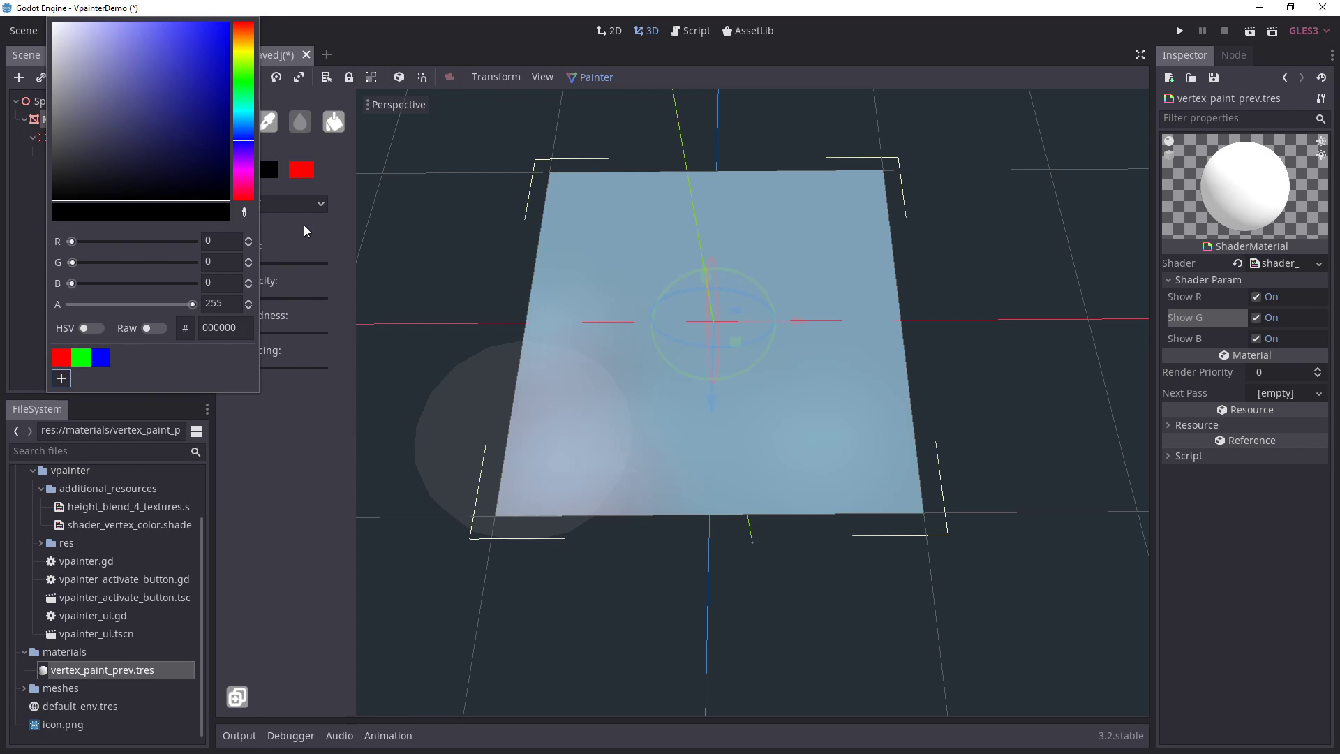
{"action": "left_click", "coordinate": [61, 379]}
{"action": "left_click", "coordinate": [278, 455]}
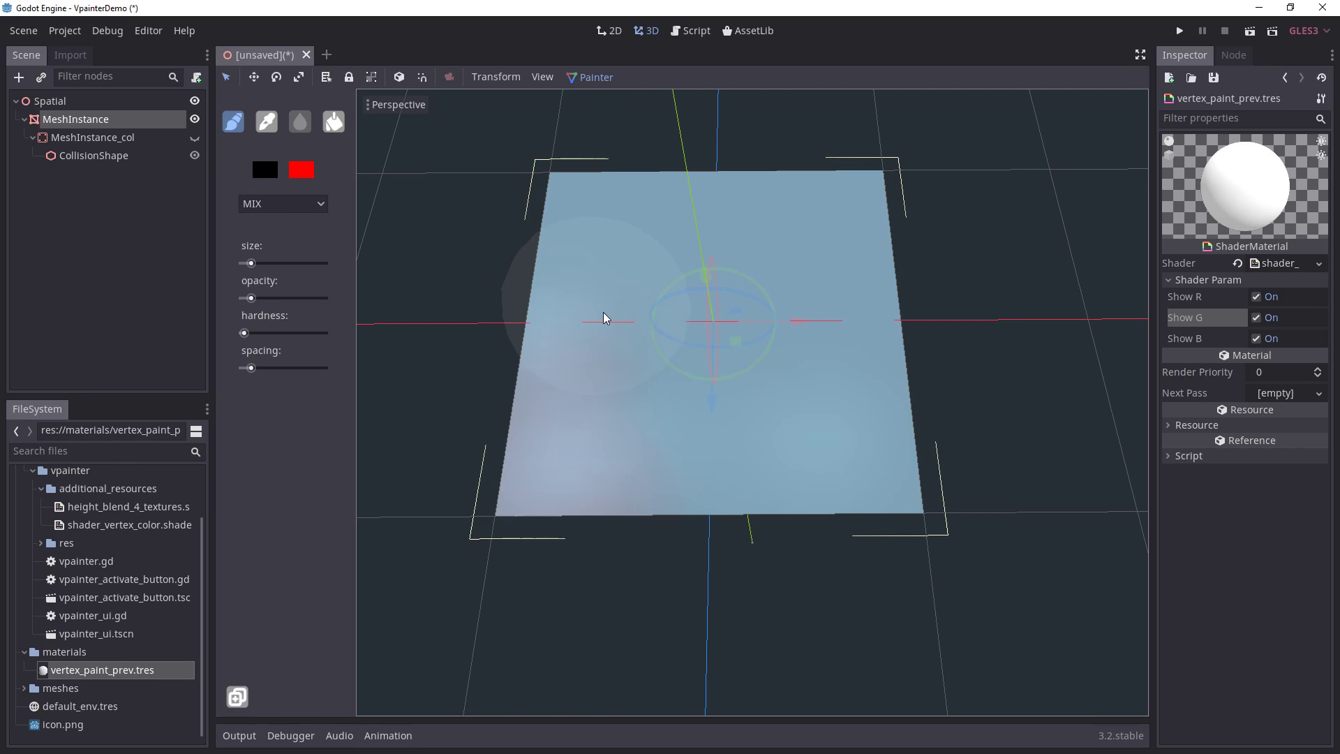
Step: Review the available brush blend modes and keep MIX
{"action": "middle_click_drag", "start_coordinate": [584, 287], "coordinate": [583, 301], "text": "shift"}
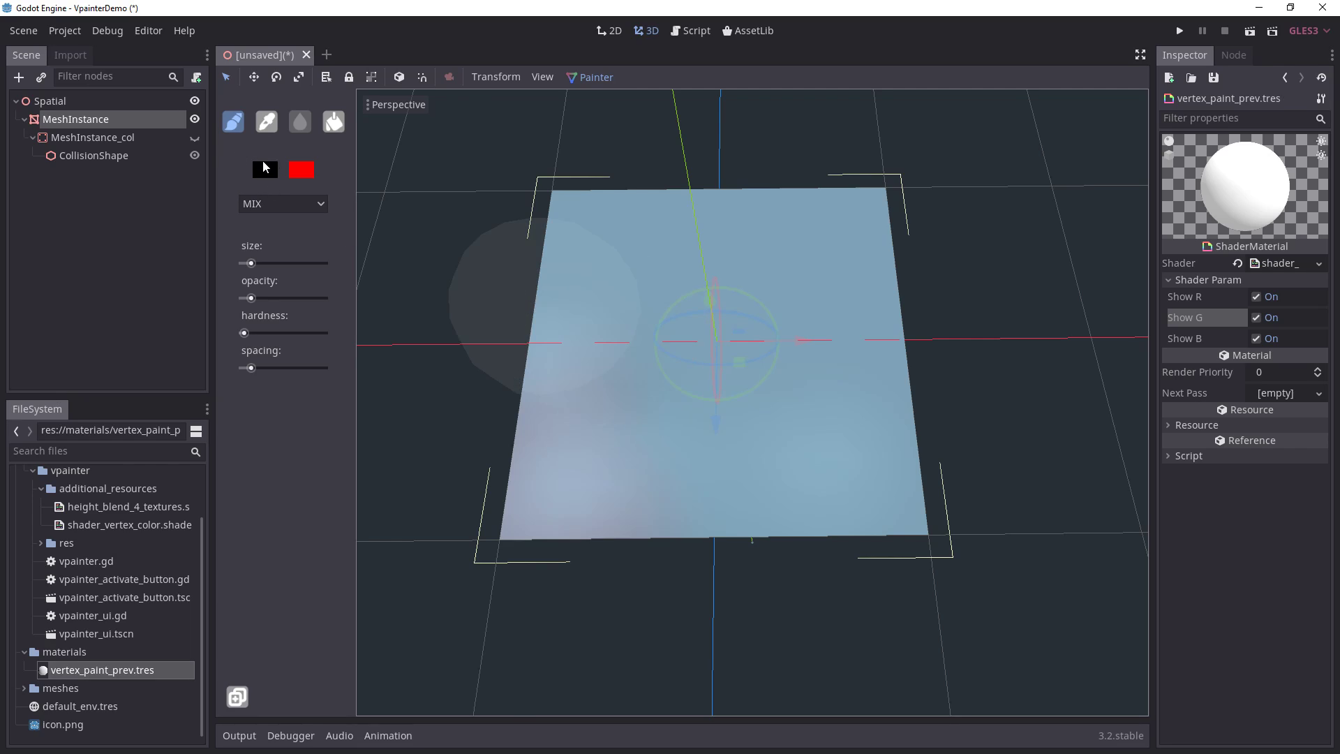
{"action": "left_click", "coordinate": [306, 205]}
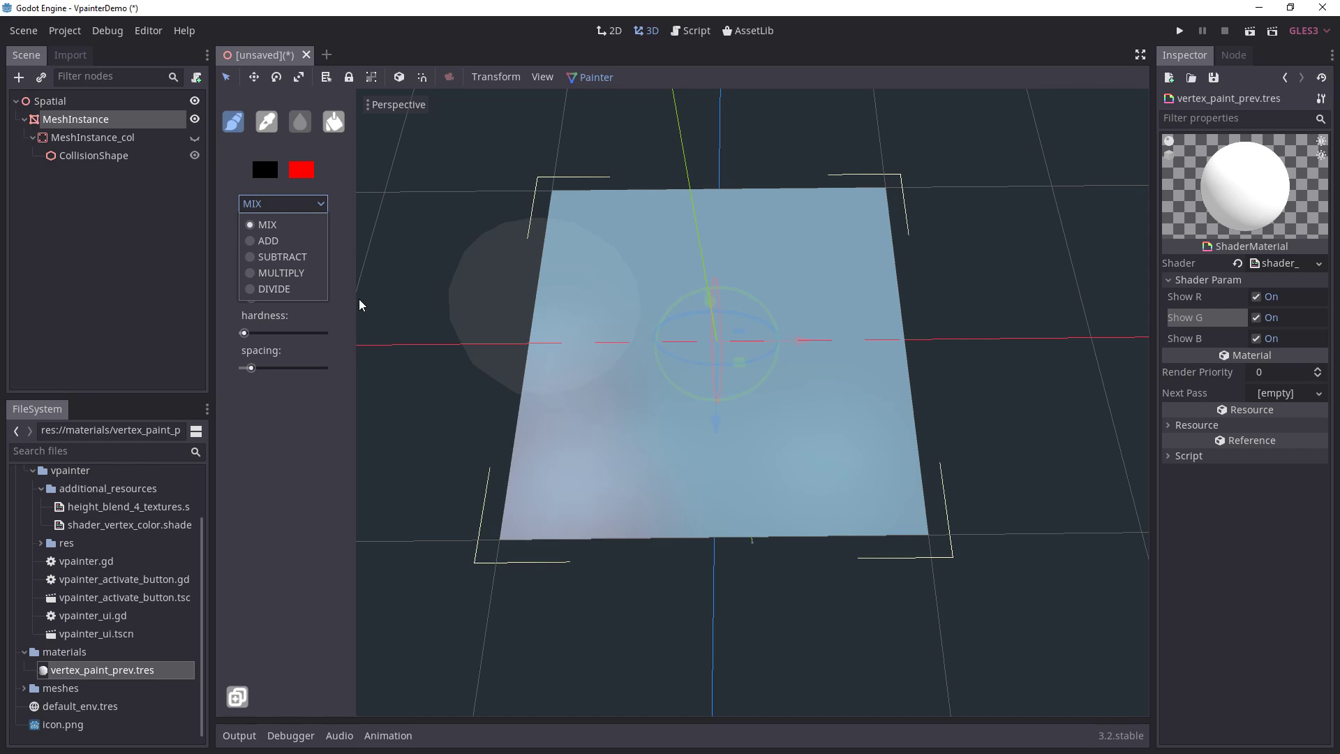
{"action": "left_click", "coordinate": [313, 501]}
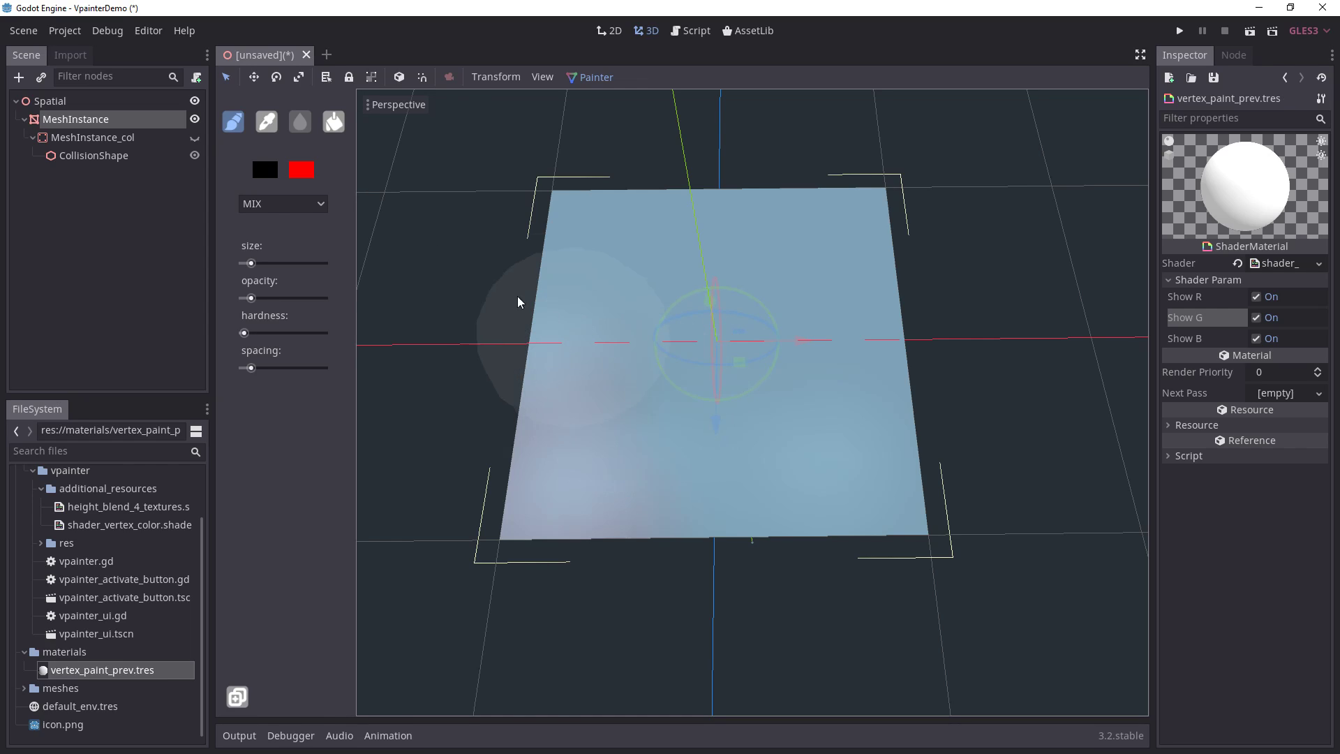
Step: Set the primary colour to blue (0000ff), opacity to maximum and spacing to minimum, and brush the whole plane blue
{"action": "left_click", "coordinate": [266, 171]}
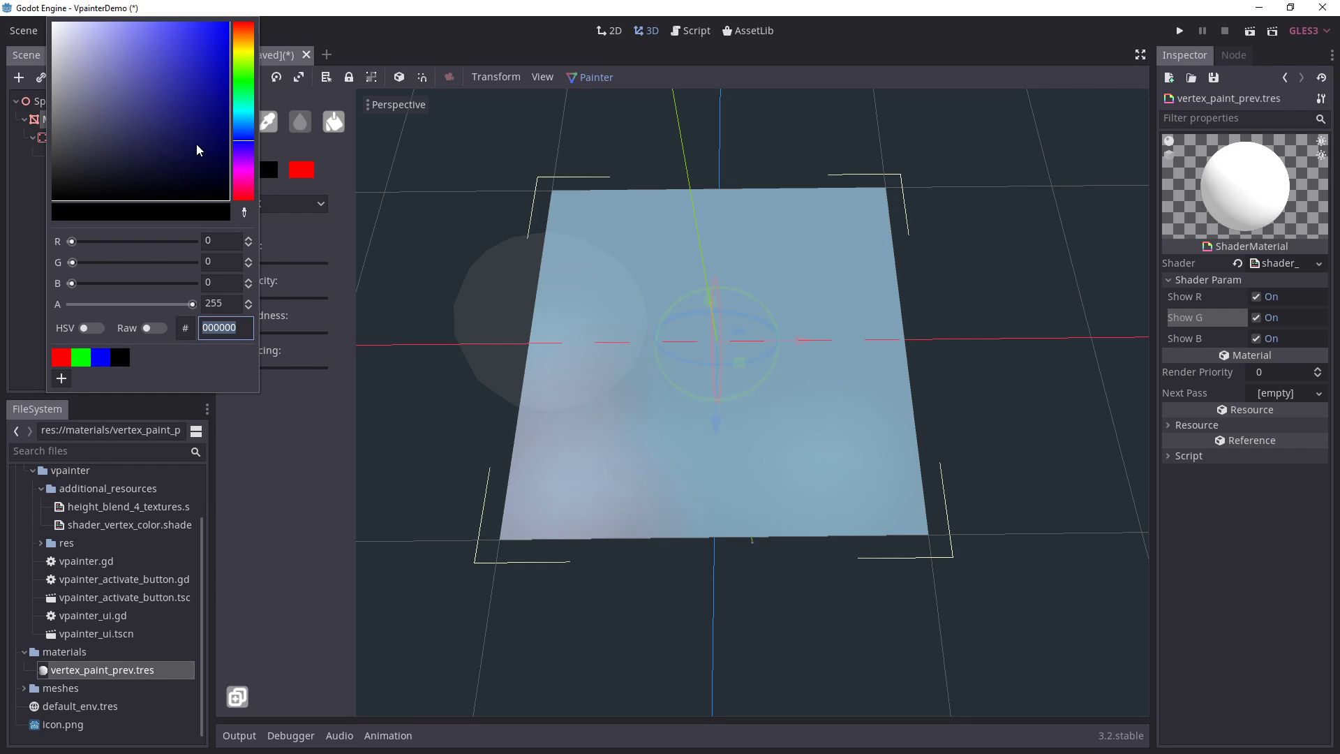
{"action": "left_click_drag", "start_coordinate": [196, 144], "coordinate": [247, 8]}
{"action": "left_click", "coordinate": [301, 495]}
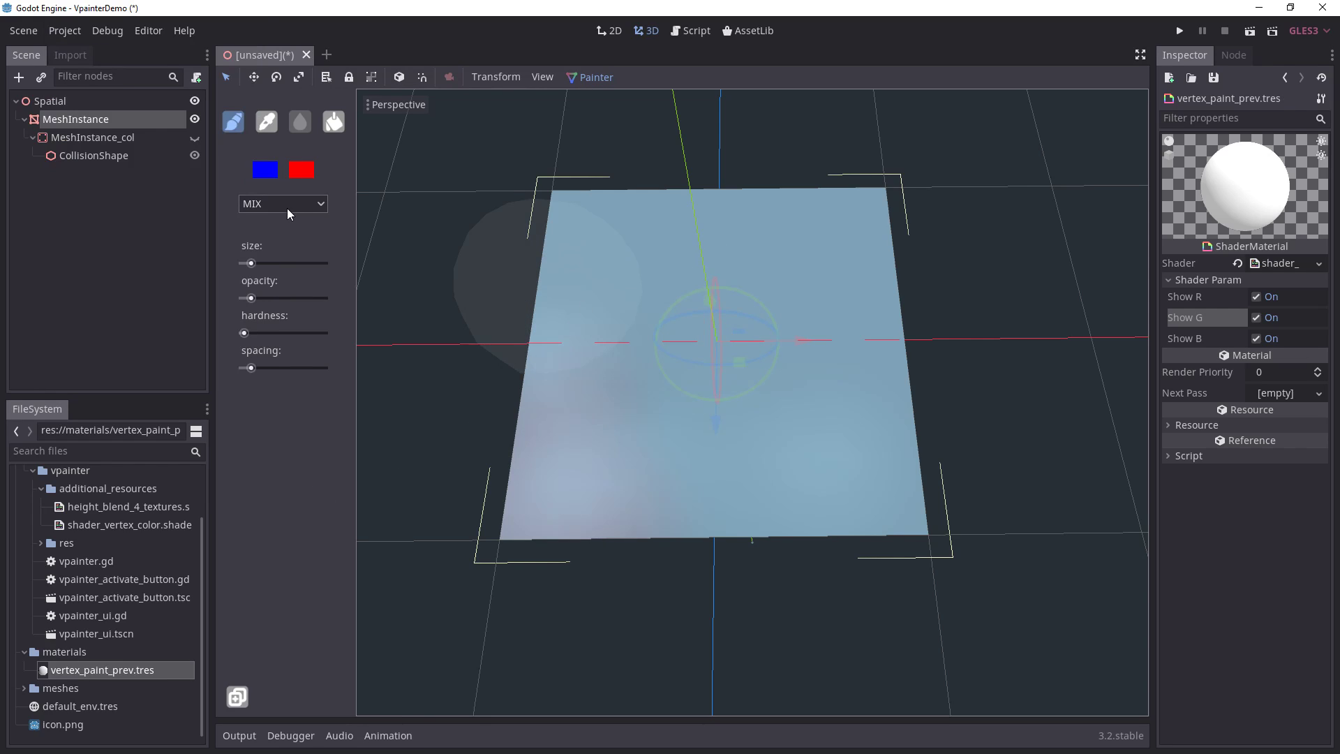
{"action": "left_click_drag", "start_coordinate": [252, 298], "coordinate": [322, 298]}
{"action": "mouse_move", "coordinate": [691, 246]}
{"action": "left_mouse_down"}
{"action": "mouse_move", "coordinate": [575, 368]}
{"action": "mouse_move", "coordinate": [718, 294]}
{"action": "mouse_move", "coordinate": [493, 272]}
{"action": "left_mouse_up"}
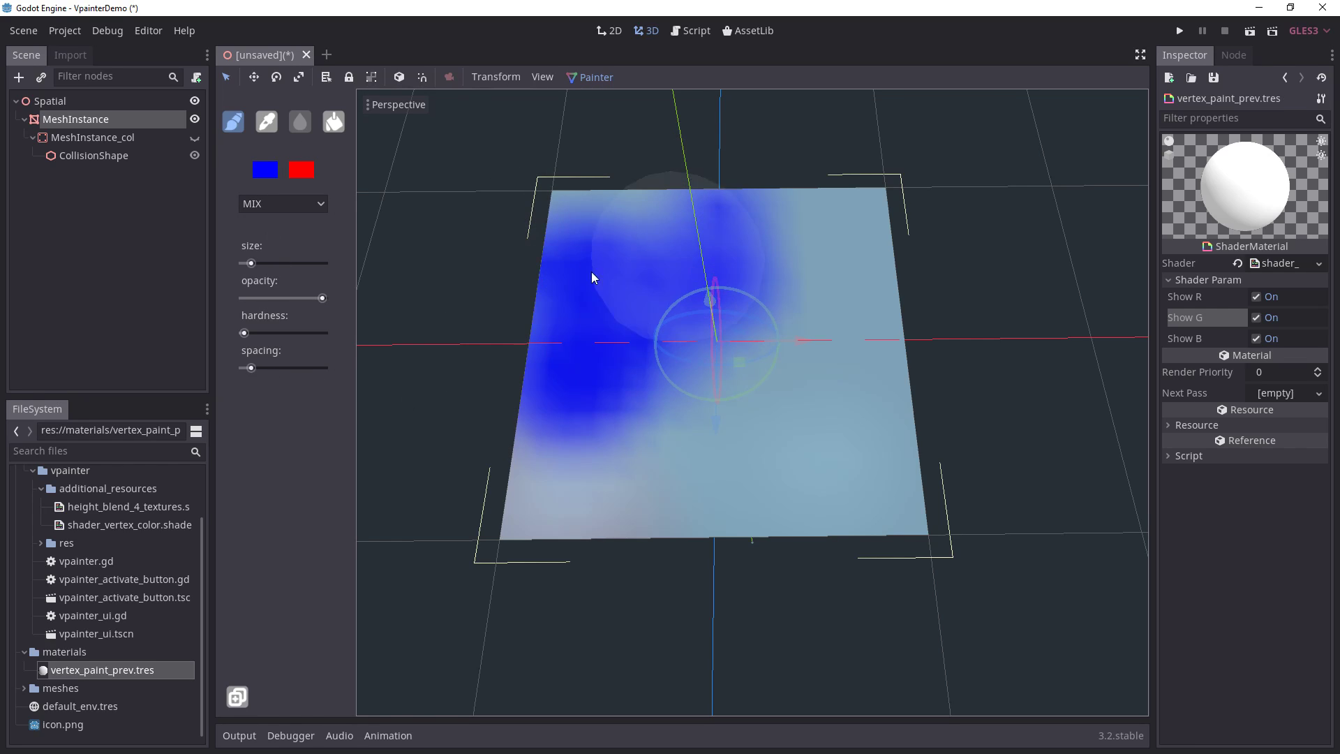
{"action": "left_click_drag", "start_coordinate": [250, 367], "coordinate": [238, 368]}
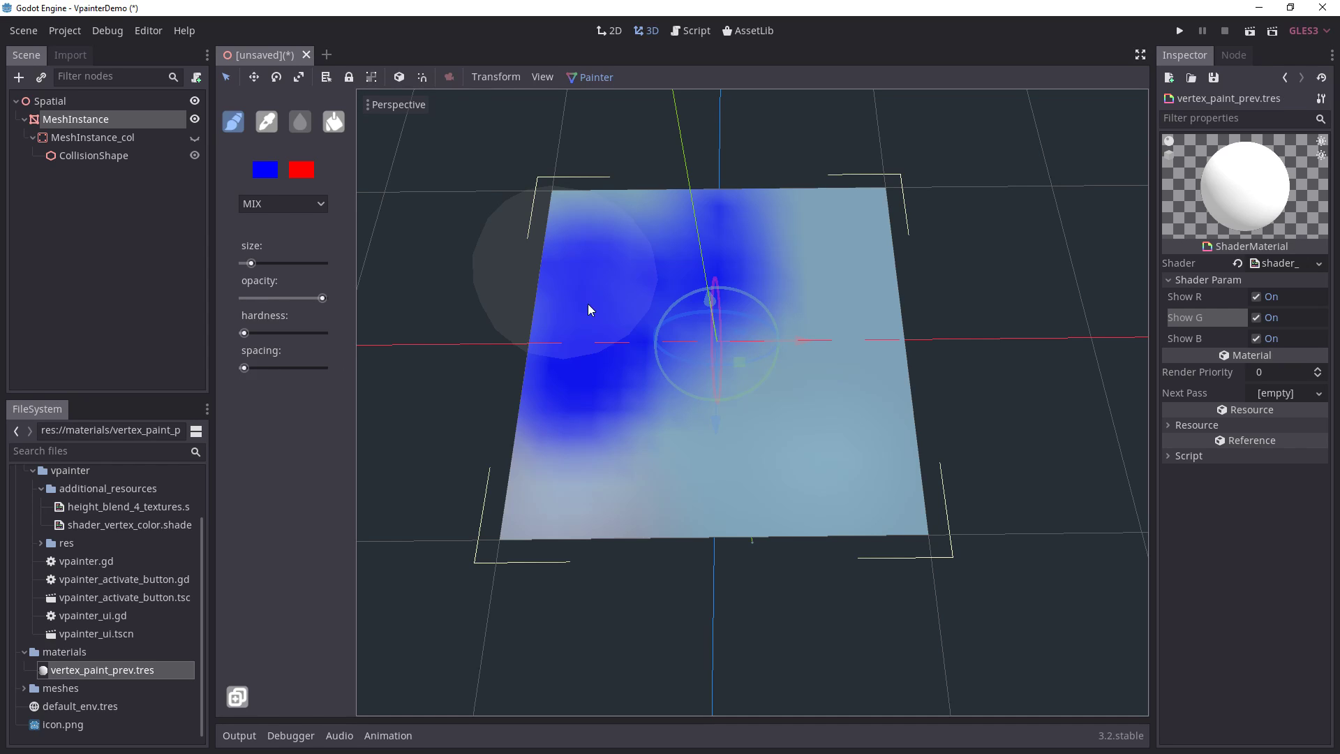
{"action": "mouse_move", "coordinate": [588, 304]}
{"action": "left_mouse_down"}
{"action": "mouse_move", "coordinate": [605, 208]}
{"action": "mouse_move", "coordinate": [850, 207]}
{"action": "mouse_move", "coordinate": [607, 373]}
{"action": "mouse_move", "coordinate": [807, 374]}
{"action": "mouse_move", "coordinate": [751, 478]}
{"action": "mouse_move", "coordinate": [684, 524]}
{"action": "mouse_move", "coordinate": [854, 458]}
{"action": "mouse_move", "coordinate": [572, 228]}
{"action": "mouse_move", "coordinate": [626, 300]}
{"action": "mouse_move", "coordinate": [672, 242]}
{"action": "left_mouse_up"}
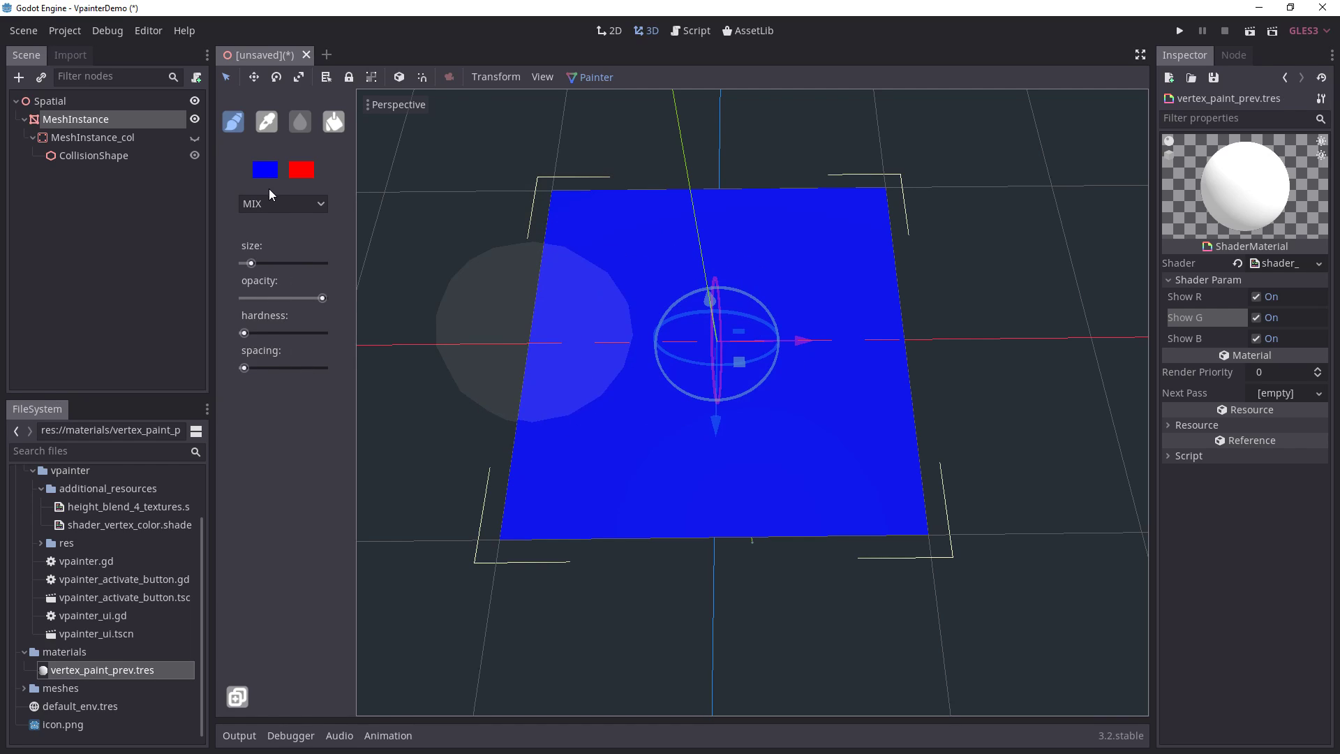
Step: Brush the red secondary colour over the plane's upper-left corner in MIX mode and paint it back to blue
{"action": "left_click", "coordinate": [301, 170]}
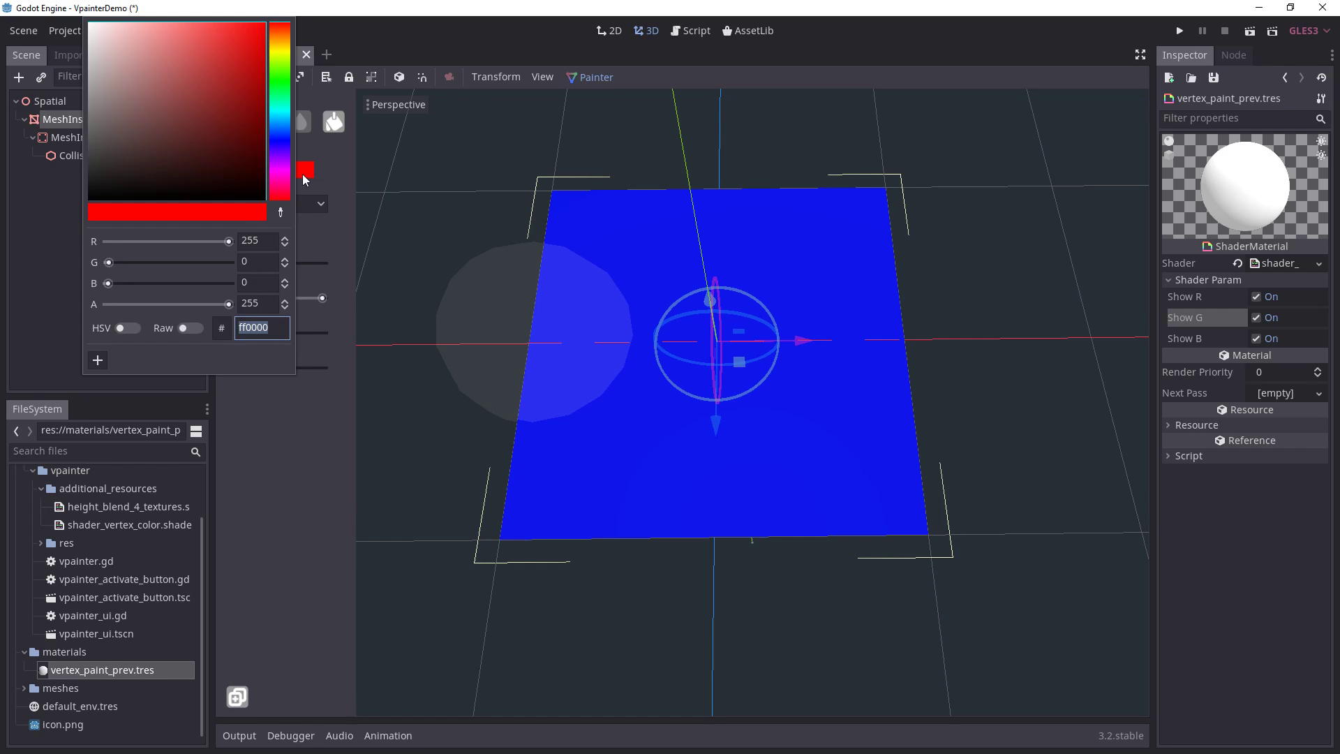
{"action": "left_click", "coordinate": [311, 421]}
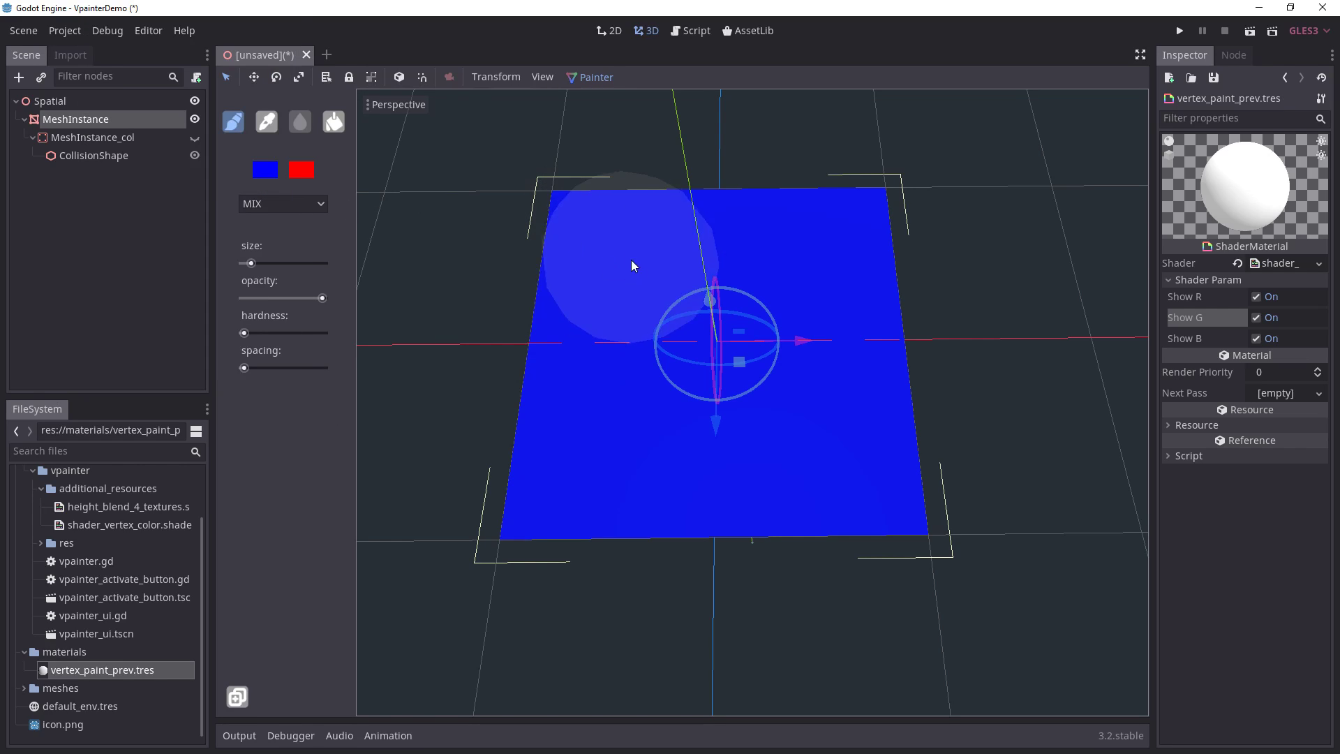
{"action": "mouse_move", "coordinate": [620, 215]}
{"action": "left_mouse_down"}
{"action": "mouse_move", "coordinate": [564, 241]}
{"action": "mouse_move", "coordinate": [609, 237]}
{"action": "left_mouse_up"}
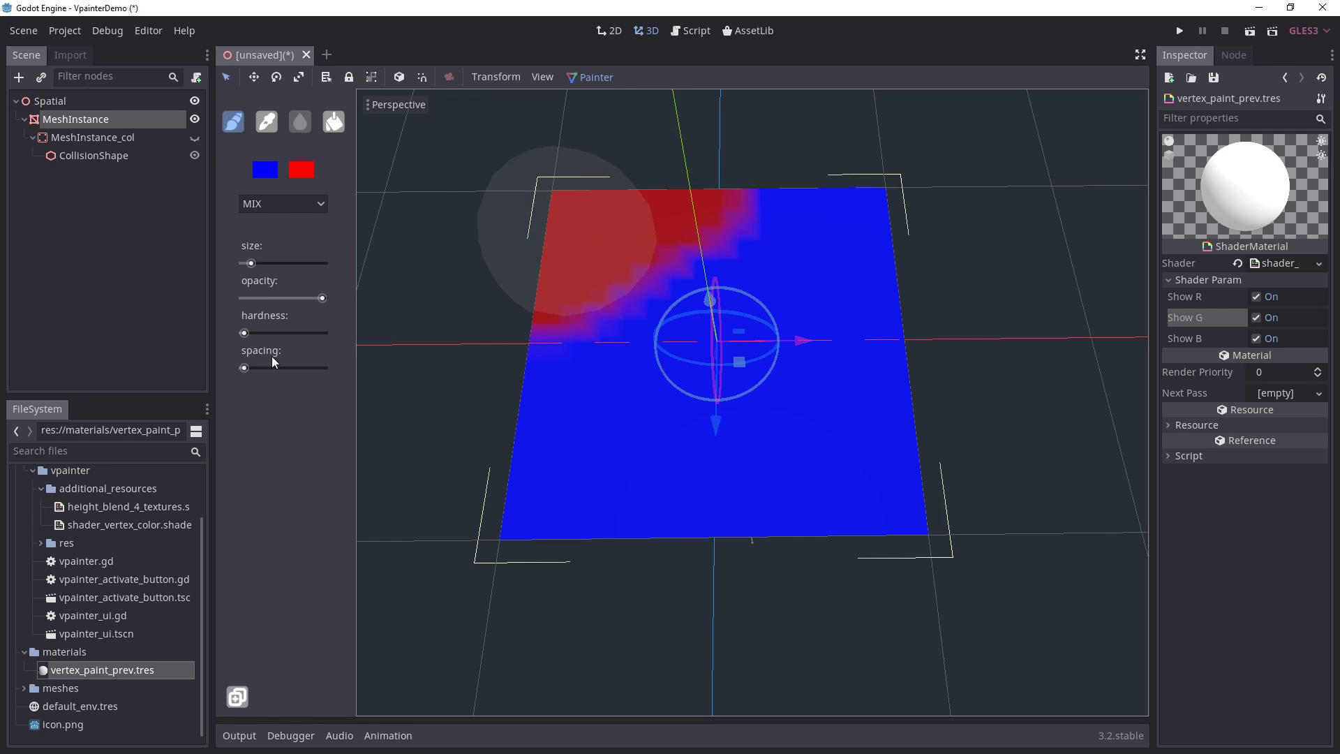
{"action": "left_click_drag", "start_coordinate": [529, 311], "coordinate": [692, 240]}
{"action": "left_click", "coordinate": [266, 171]}
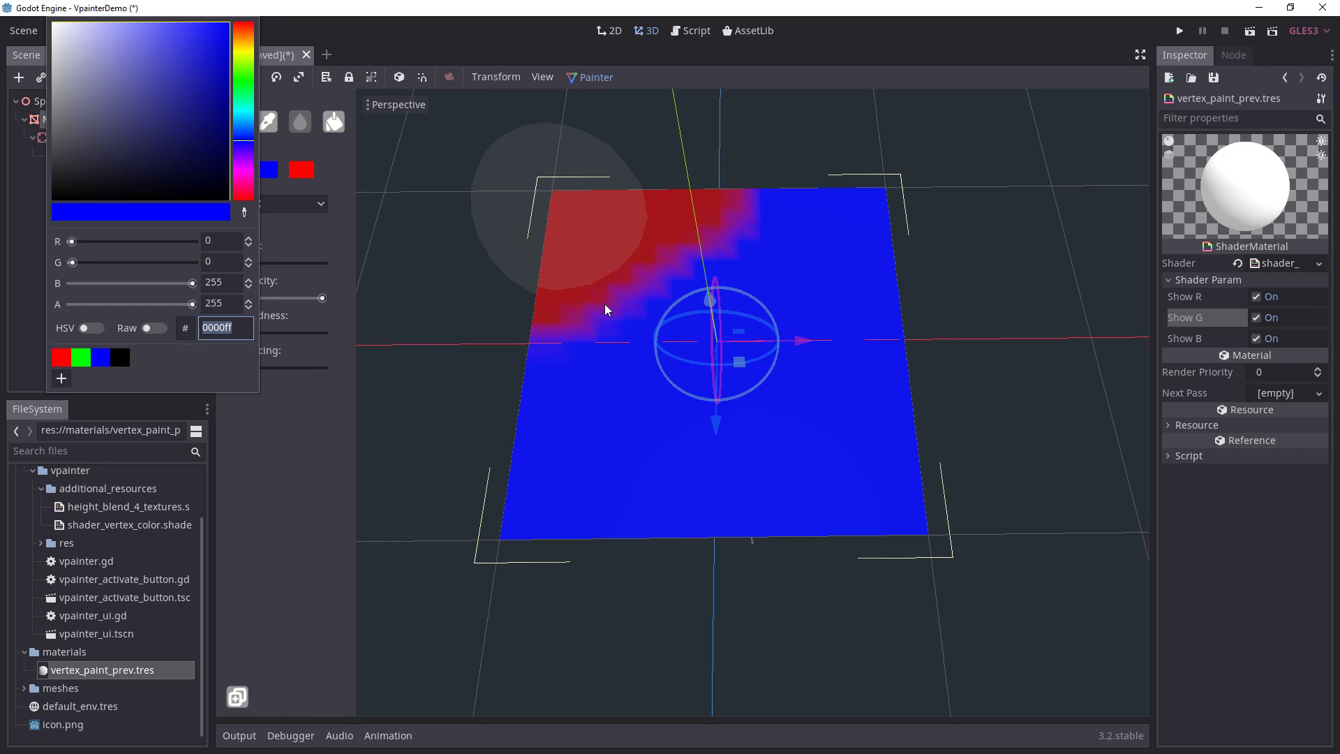
{"action": "mouse_move", "coordinate": [604, 304]}
{"action": "left_mouse_down"}
{"action": "mouse_move", "coordinate": [564, 285]}
{"action": "mouse_move", "coordinate": [719, 212]}
{"action": "mouse_move", "coordinate": [510, 229]}
{"action": "left_mouse_up"}
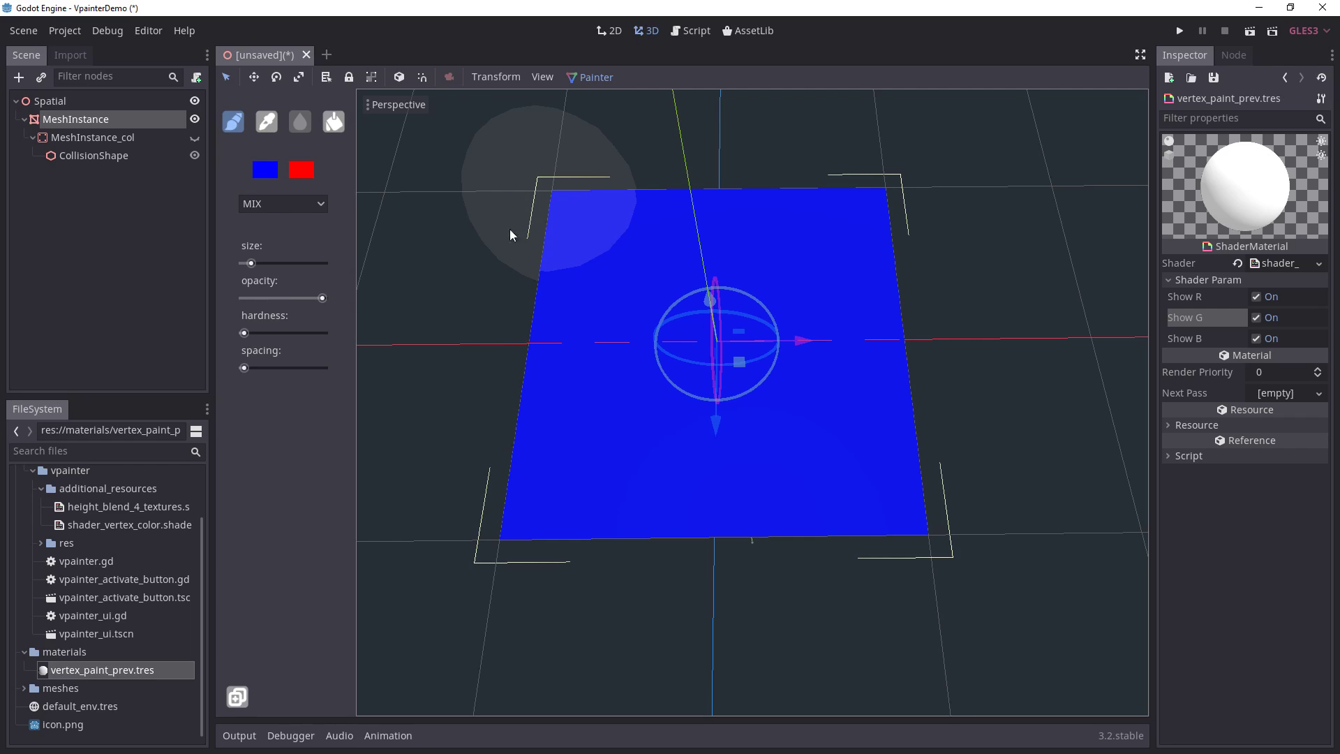
Step: Set the blend mode to ADD, lower the opacity, and brush red onto the blue plane's upper-left corner
{"action": "left_click", "coordinate": [296, 174]}
{"action": "left_click", "coordinate": [284, 421]}
{"action": "left_click", "coordinate": [277, 205]}
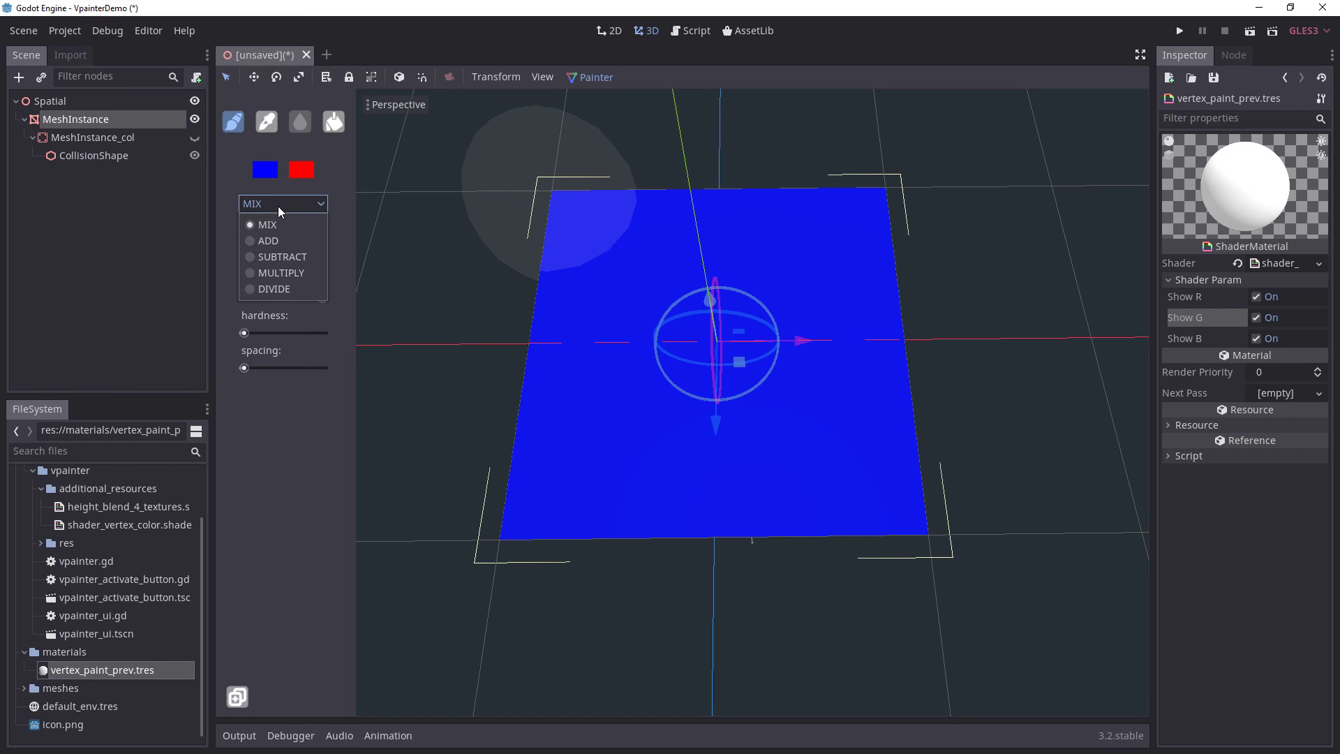
{"action": "left_click", "coordinate": [266, 240]}
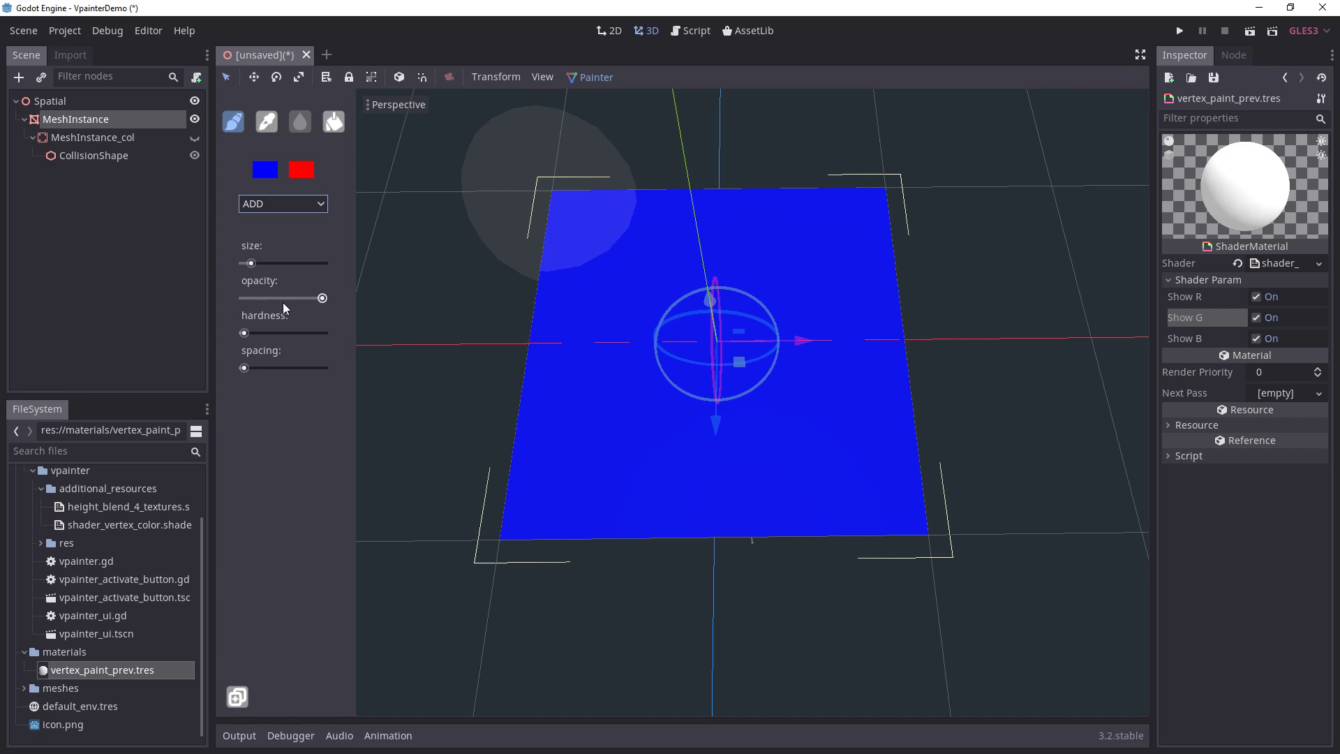
{"action": "left_click_drag", "start_coordinate": [281, 299], "coordinate": [254, 299]}
{"action": "mouse_move", "coordinate": [608, 229]}
{"action": "left_mouse_down"}
{"action": "mouse_move", "coordinate": [568, 254]}
{"action": "mouse_move", "coordinate": [538, 311]}
{"action": "mouse_move", "coordinate": [646, 219]}
{"action": "mouse_move", "coordinate": [714, 191]}
{"action": "left_mouse_up"}
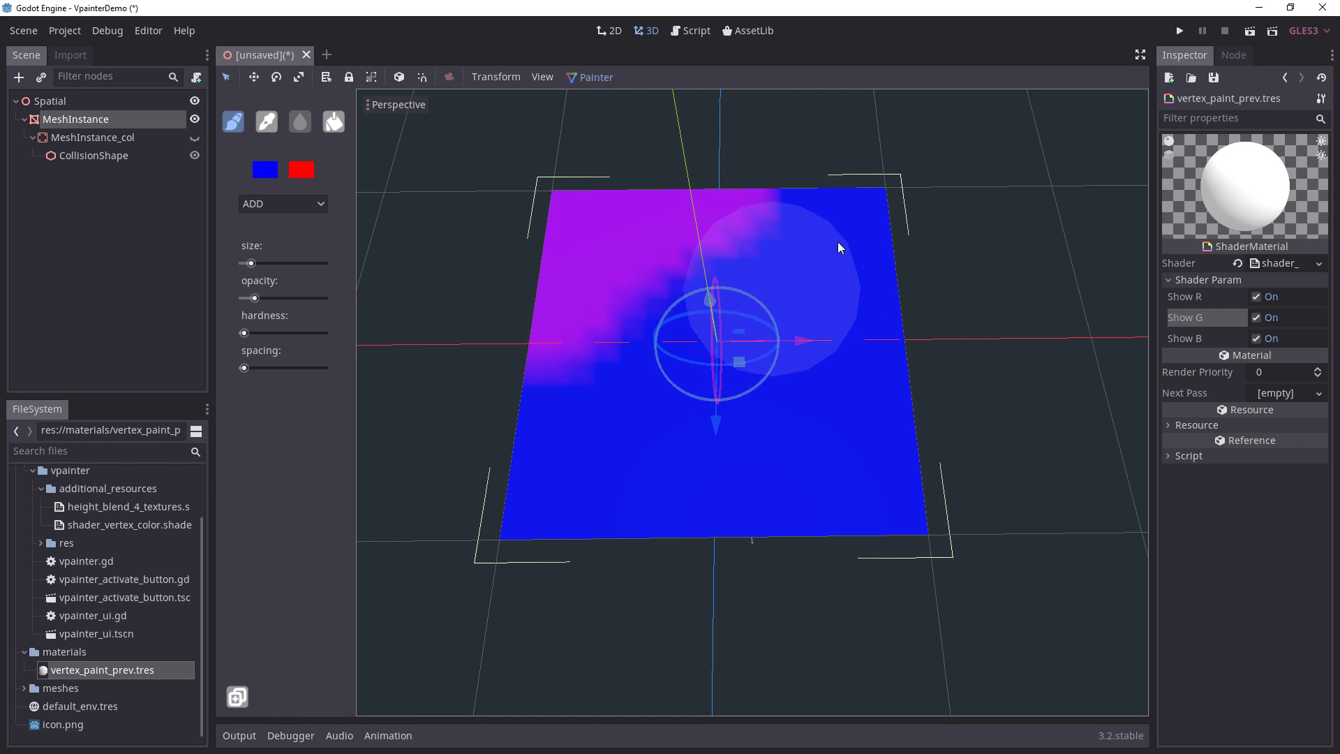
Step: Set the blend mode to SUBTRACT and brush the red out of the plane's upper-left corner
{"action": "middle_click_drag", "start_coordinate": [688, 213], "coordinate": [688, 227]}
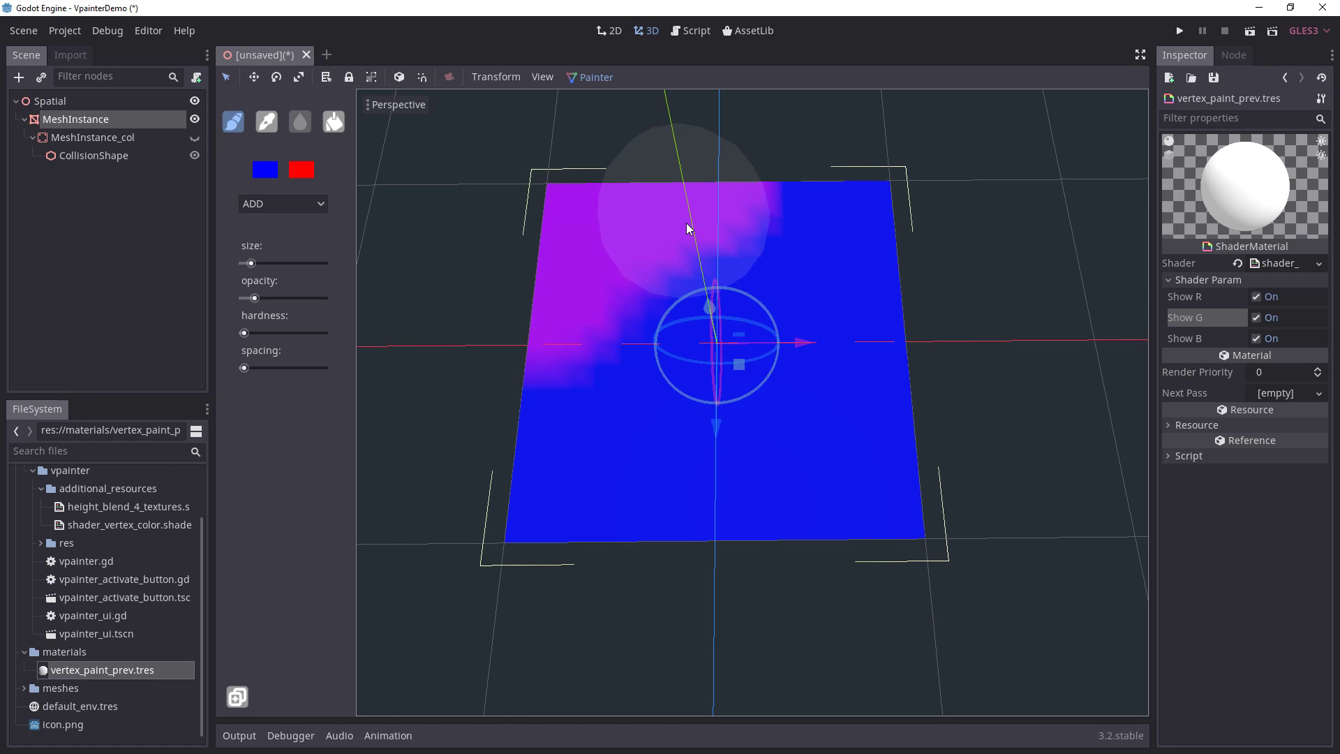
{"action": "left_click", "coordinate": [282, 203]}
{"action": "left_click", "coordinate": [279, 255]}
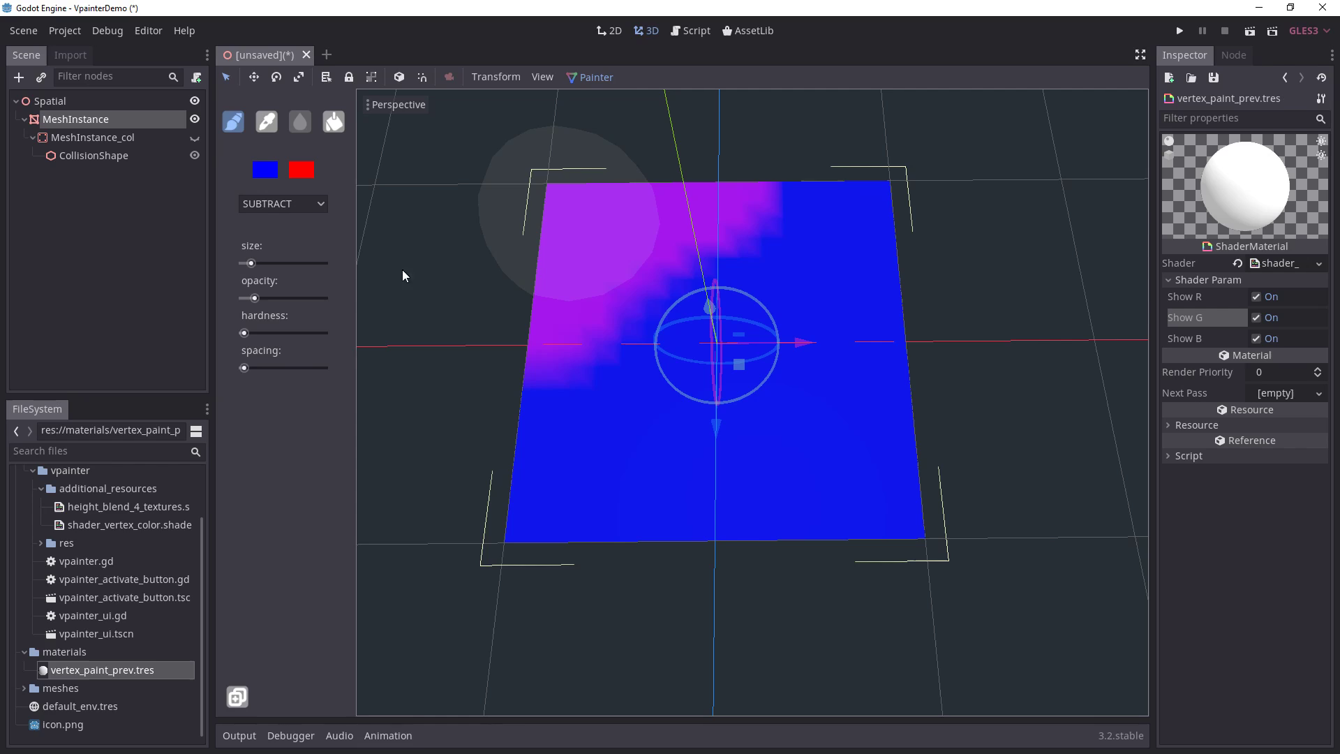
{"action": "mouse_move", "coordinate": [581, 347]}
{"action": "left_mouse_down"}
{"action": "mouse_move", "coordinate": [581, 272]}
{"action": "mouse_move", "coordinate": [650, 210]}
{"action": "mouse_move", "coordinate": [748, 213]}
{"action": "mouse_move", "coordinate": [569, 200]}
{"action": "left_mouse_up"}
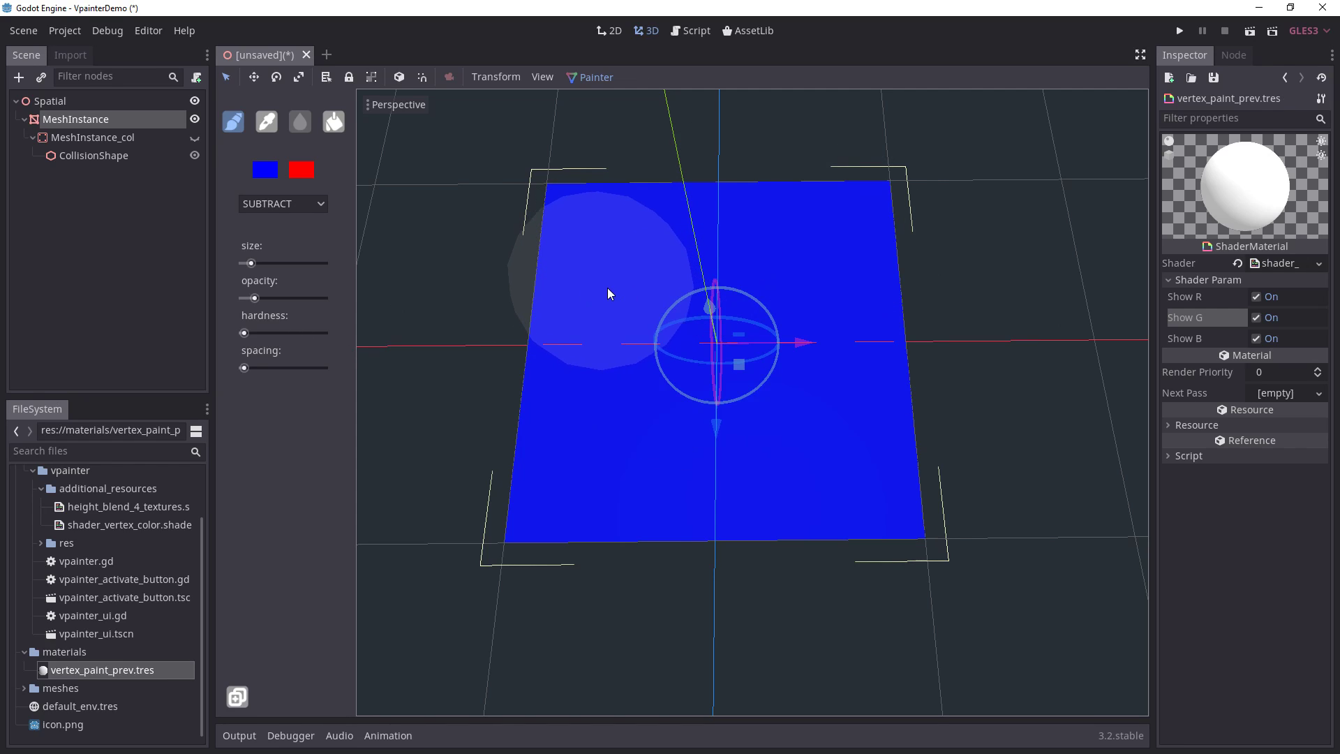
Step: Return the blend mode to MIX and leave painting by reselecting the Spatial and MeshInstance nodes
{"action": "left_click", "coordinate": [282, 203]}
{"action": "left_click", "coordinate": [265, 219]}
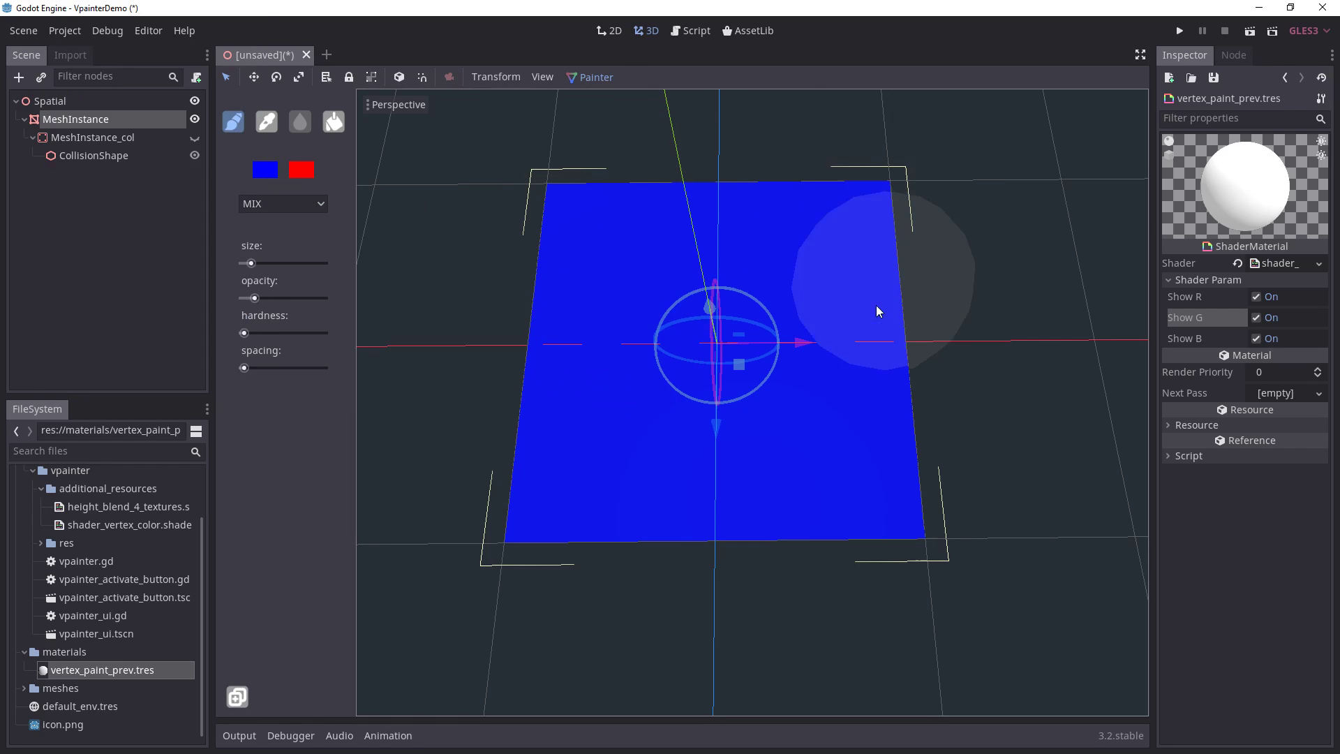
{"action": "left_click", "coordinate": [72, 100]}
{"action": "left_click", "coordinate": [91, 120]}
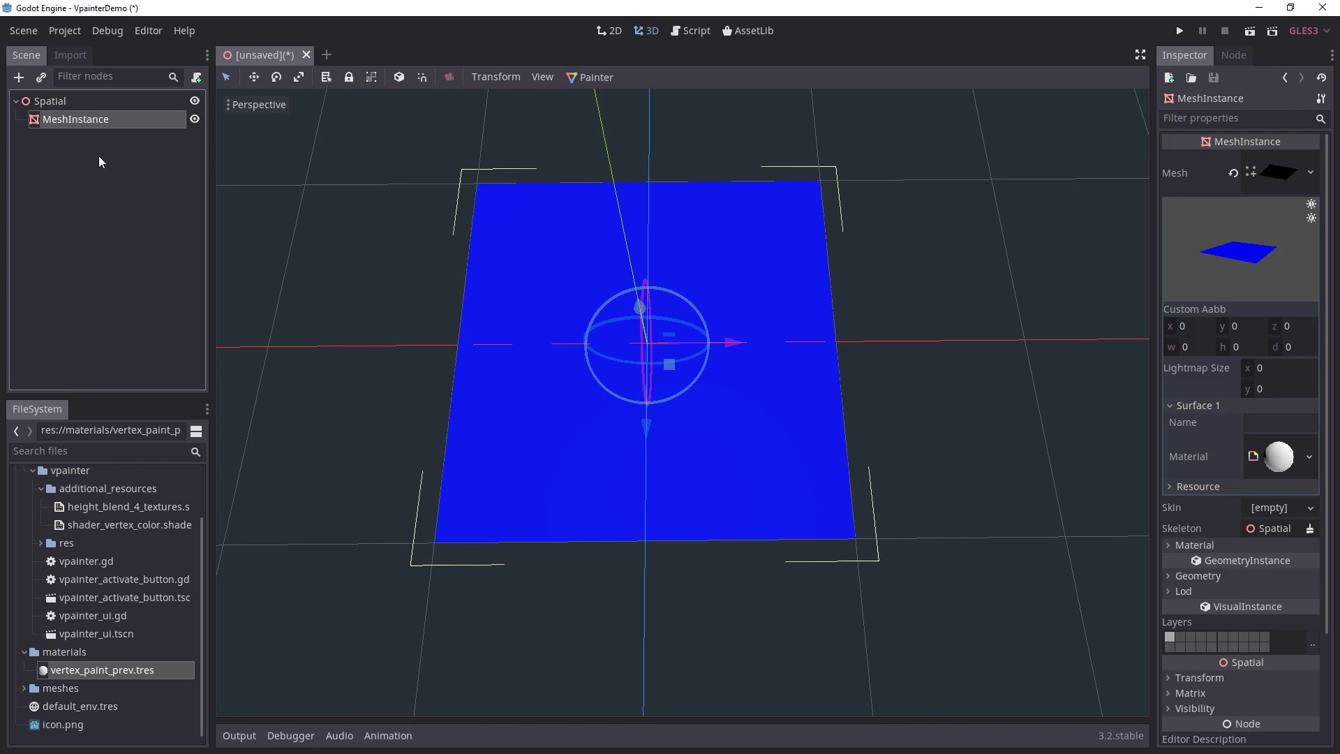
Step: Add a second MeshInstance node as a child of the Spatial node
{"action": "left_click", "coordinate": [67, 102]}
{"action": "left_click", "coordinate": [19, 79]}
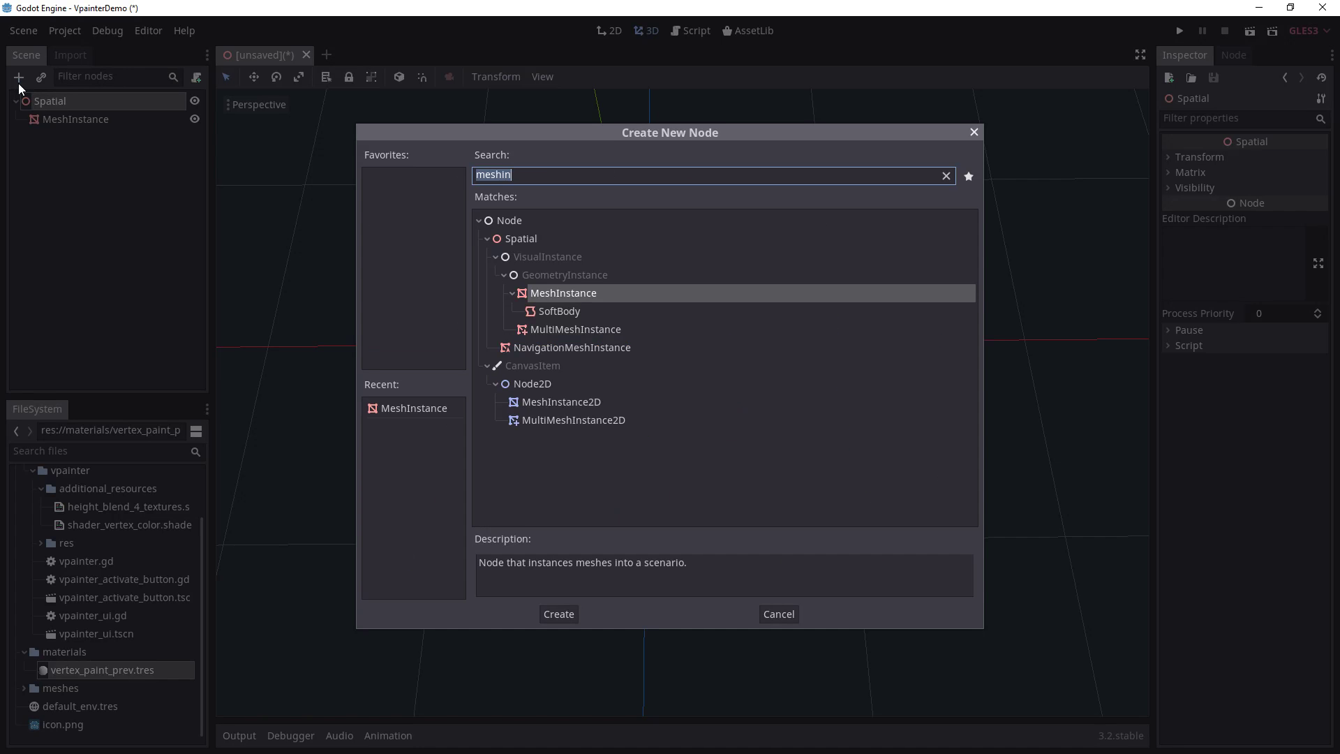
{"action": "type", "text": "mesh insta"}
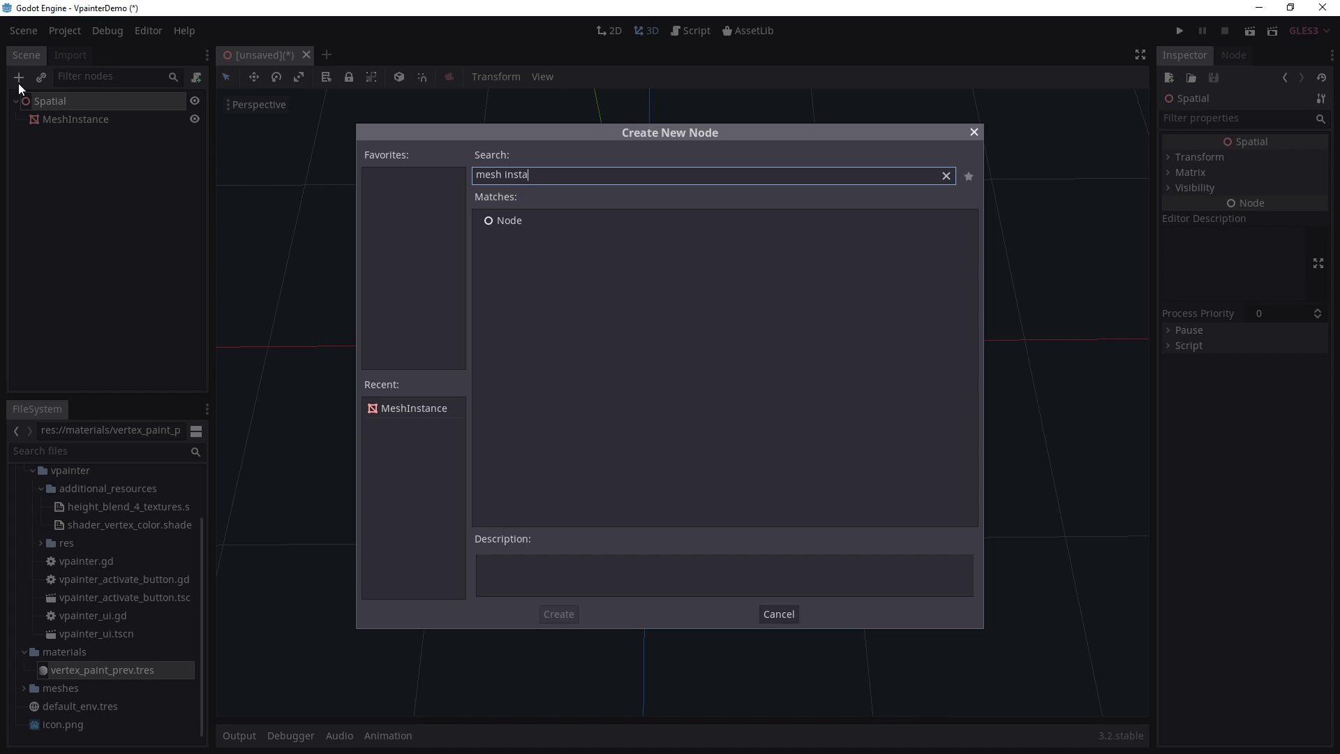
{"action": "key", "text": "ctrl+a"}
{"action": "type", "text": "meshin"}
{"action": "key", "text": "Return"}
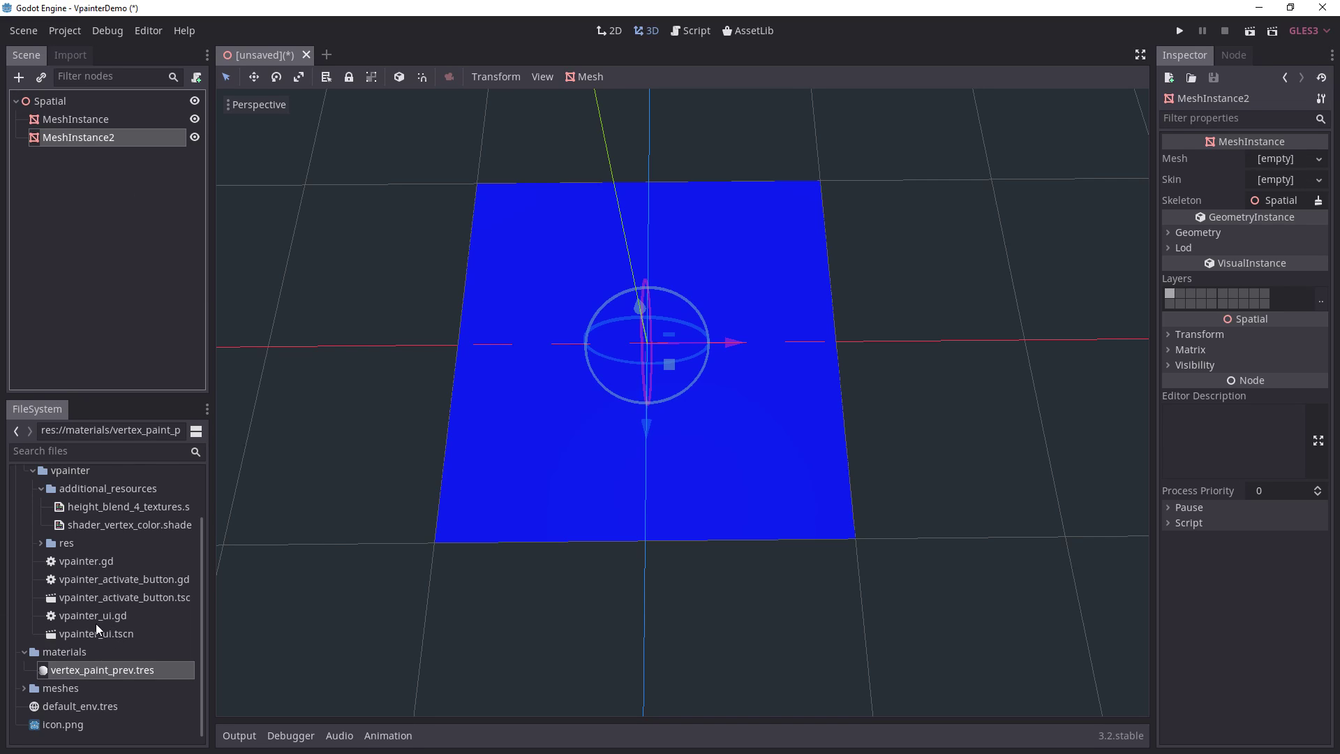
Step: Assign GroundPlane.mesh from the meshes folder to MeshInstance2 and move it along the X axis beside the first plane
{"action": "left_click", "coordinate": [24, 689]}
{"action": "scroll", "coordinate": [85, 680], "scroll_direction": "down", "scroll_amount": 1}
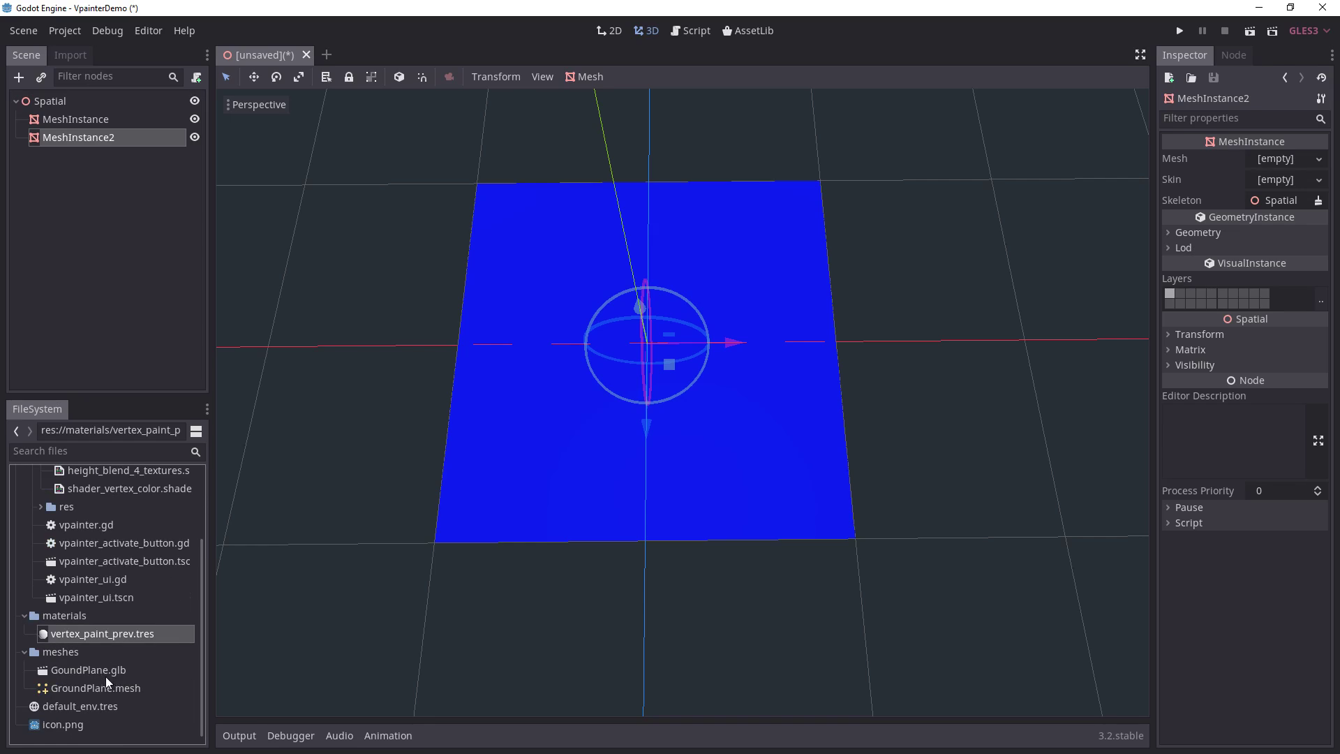
{"action": "left_click_drag", "start_coordinate": [106, 688], "coordinate": [1273, 158]}
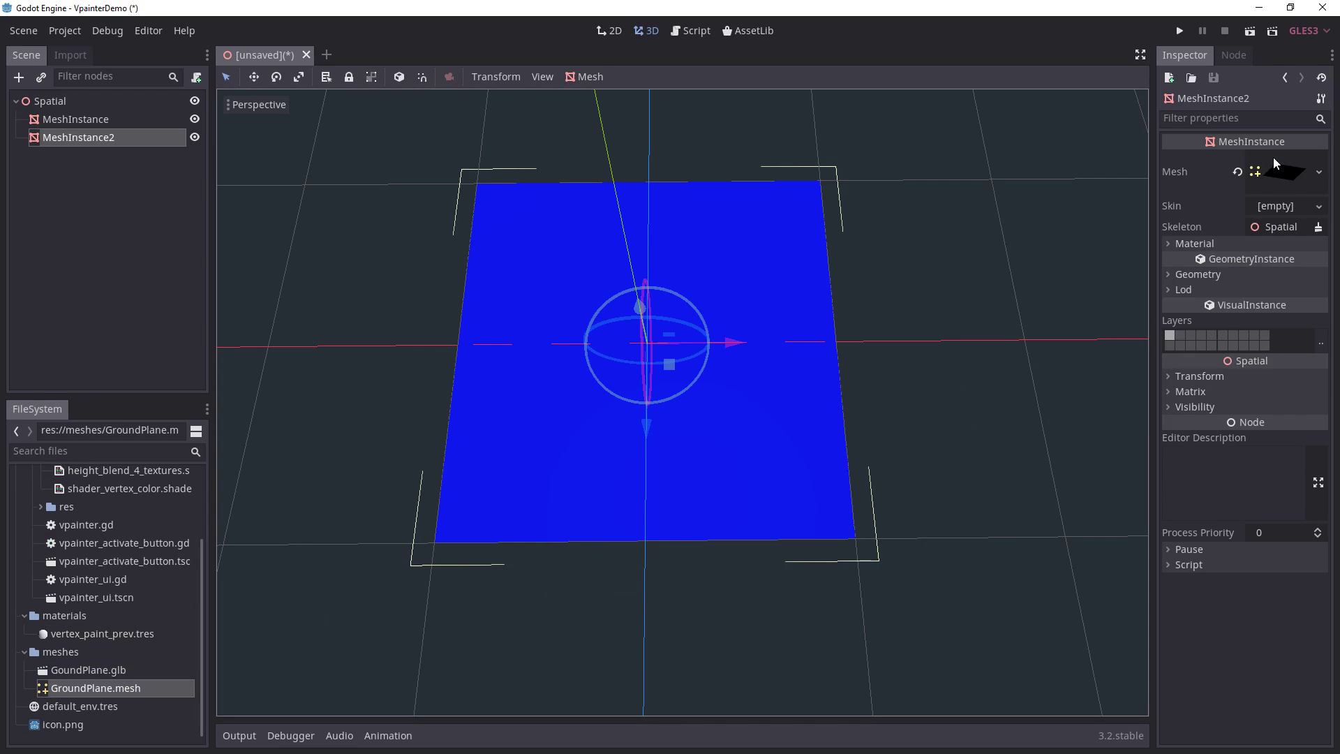
{"action": "left_click_drag", "start_coordinate": [730, 343], "coordinate": [1301, 328]}
{"action": "scroll", "coordinate": [887, 317], "scroll_direction": "down", "scroll_amount": 4}
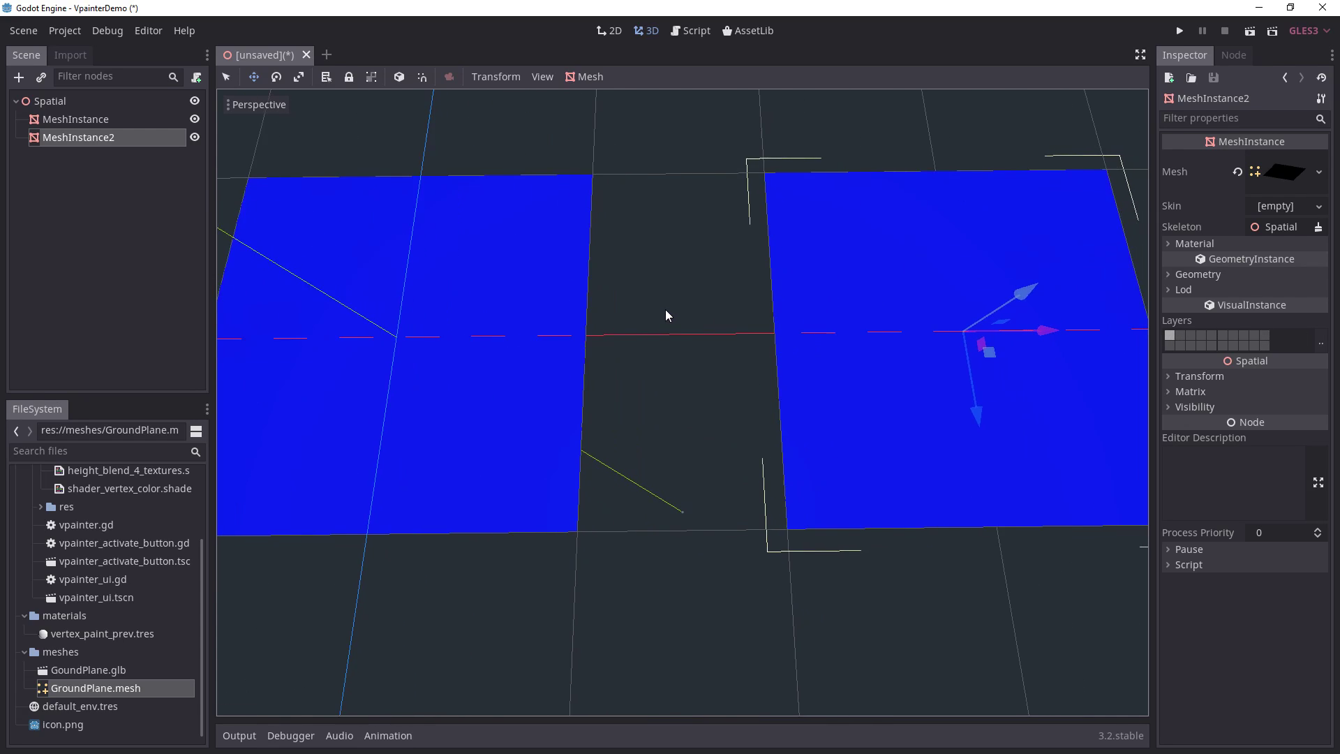
{"action": "middle_click_drag", "start_coordinate": [387, 254], "coordinate": [464, 273], "text": "shift"}
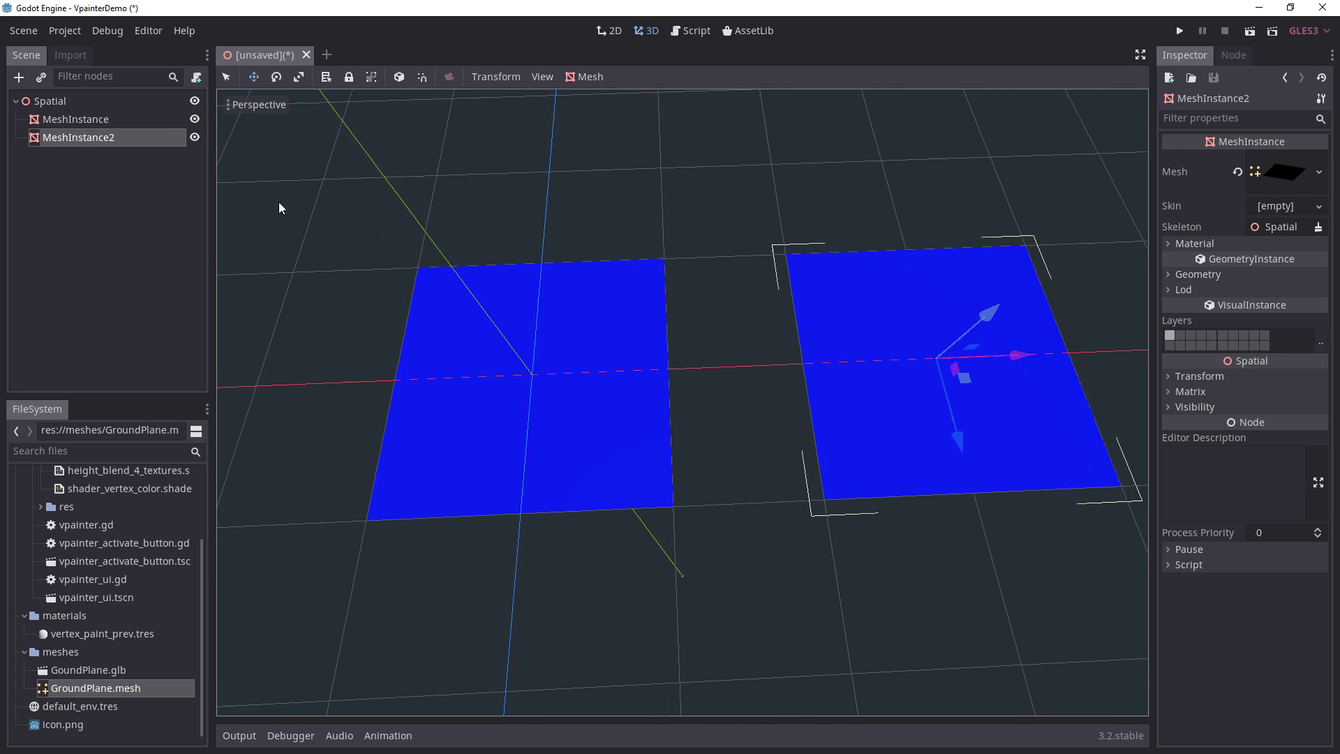
Step: Reselect MeshInstance2 and activate the vertex painter for it
{"action": "left_click", "coordinate": [94, 118]}
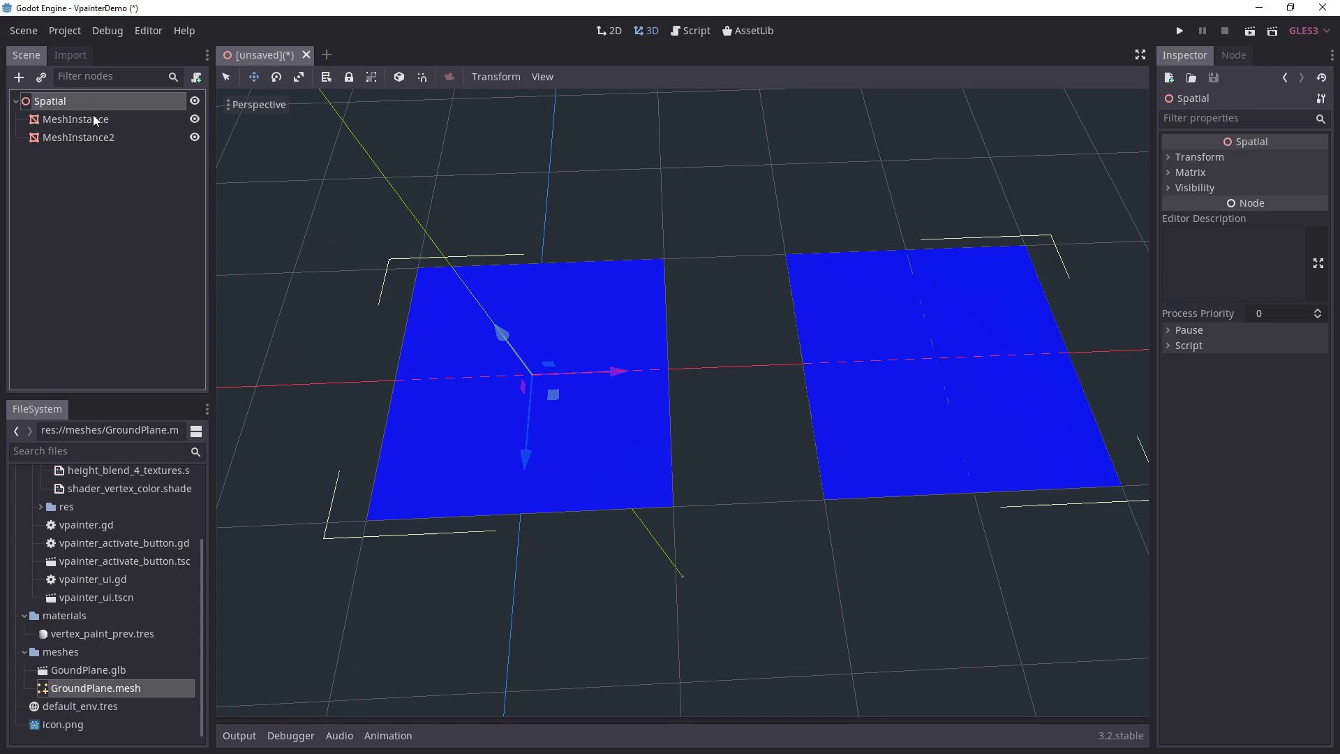
{"action": "left_click", "coordinate": [99, 137]}
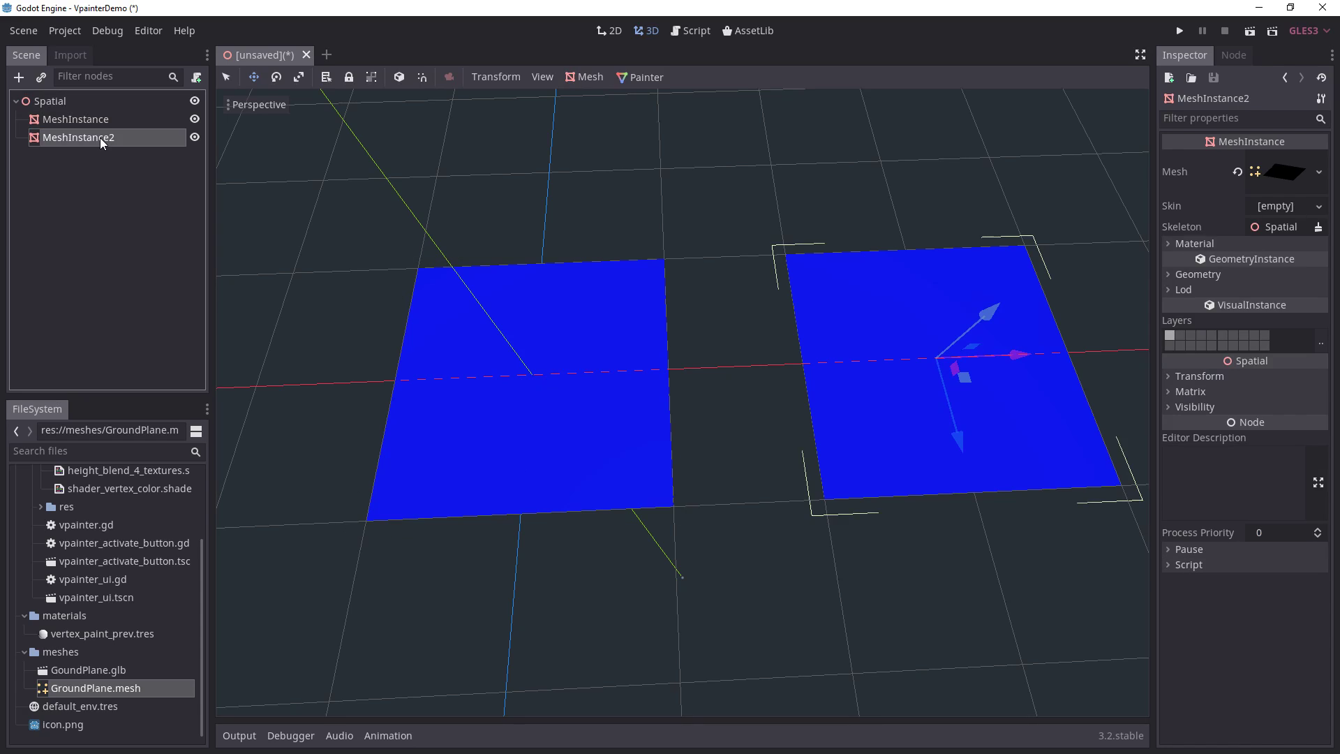
{"action": "middle_click_drag", "start_coordinate": [720, 365], "coordinate": [639, 367], "text": "shift"}
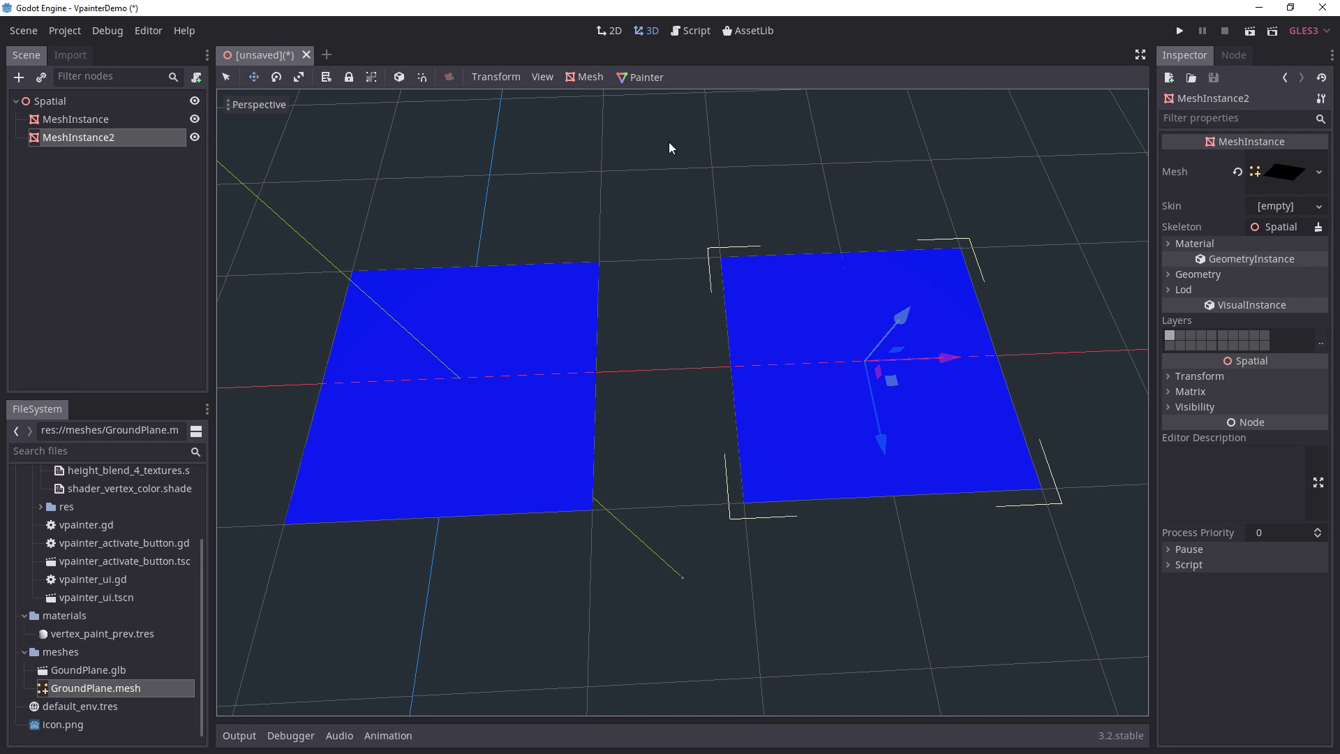
{"action": "left_click", "coordinate": [640, 78]}
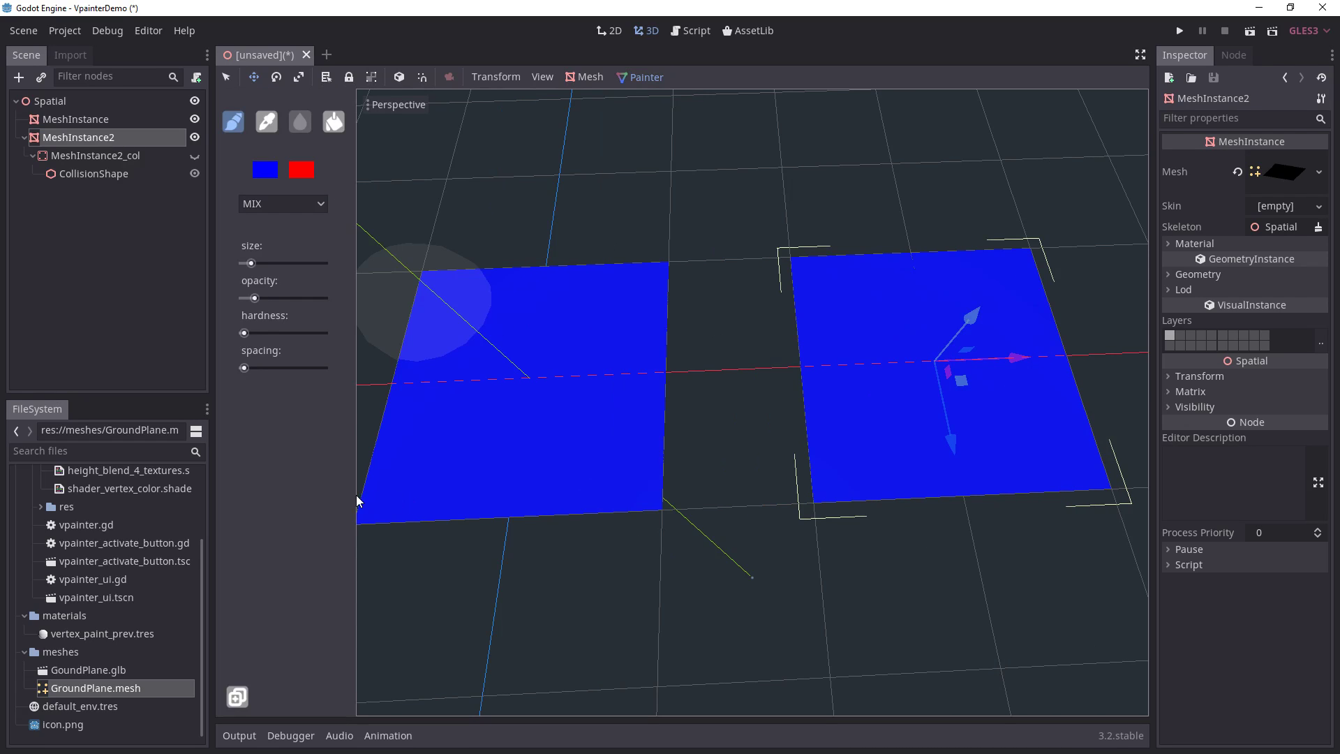
{"action": "mouse_move", "coordinate": [354, 494]}
{"action": "left_mouse_down"}
{"action": "mouse_move", "coordinate": [365, 492]}
{"action": "mouse_move", "coordinate": [351, 495]}
{"action": "left_mouse_up"}
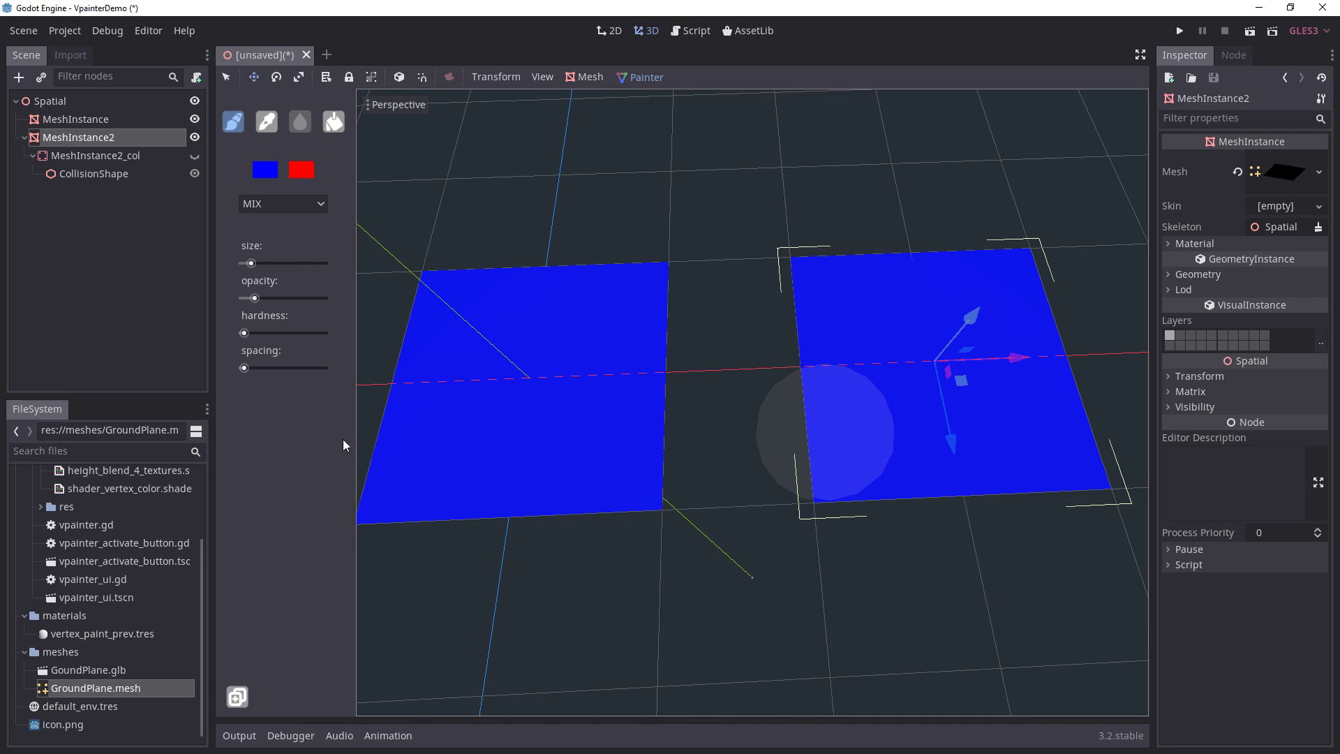
Step: Brush red over the second plane's lower-left corner in MIX mode and paint it back to blue
{"action": "left_click", "coordinate": [304, 172]}
{"action": "left_click", "coordinate": [302, 447]}
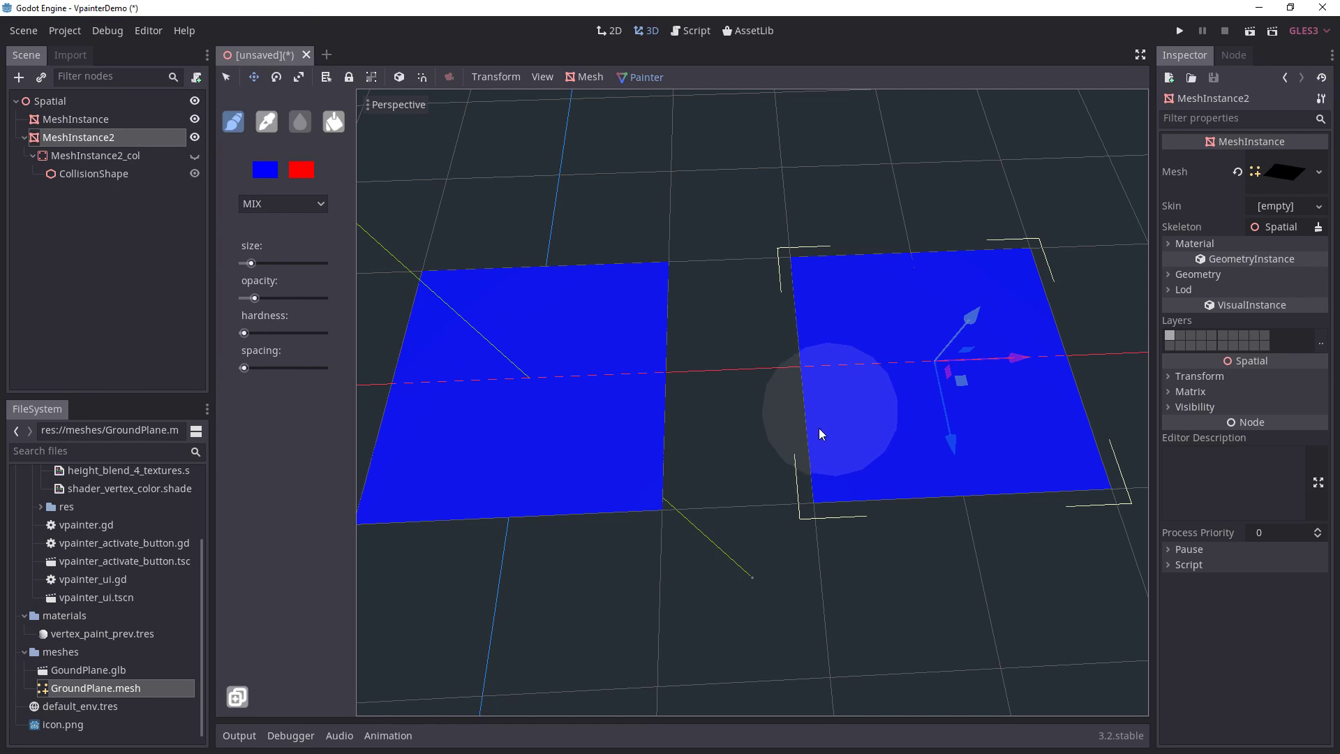
{"action": "mouse_move", "coordinate": [819, 431]}
{"action": "left_mouse_down"}
{"action": "mouse_move", "coordinate": [813, 463]}
{"action": "mouse_move", "coordinate": [871, 500]}
{"action": "left_mouse_up"}
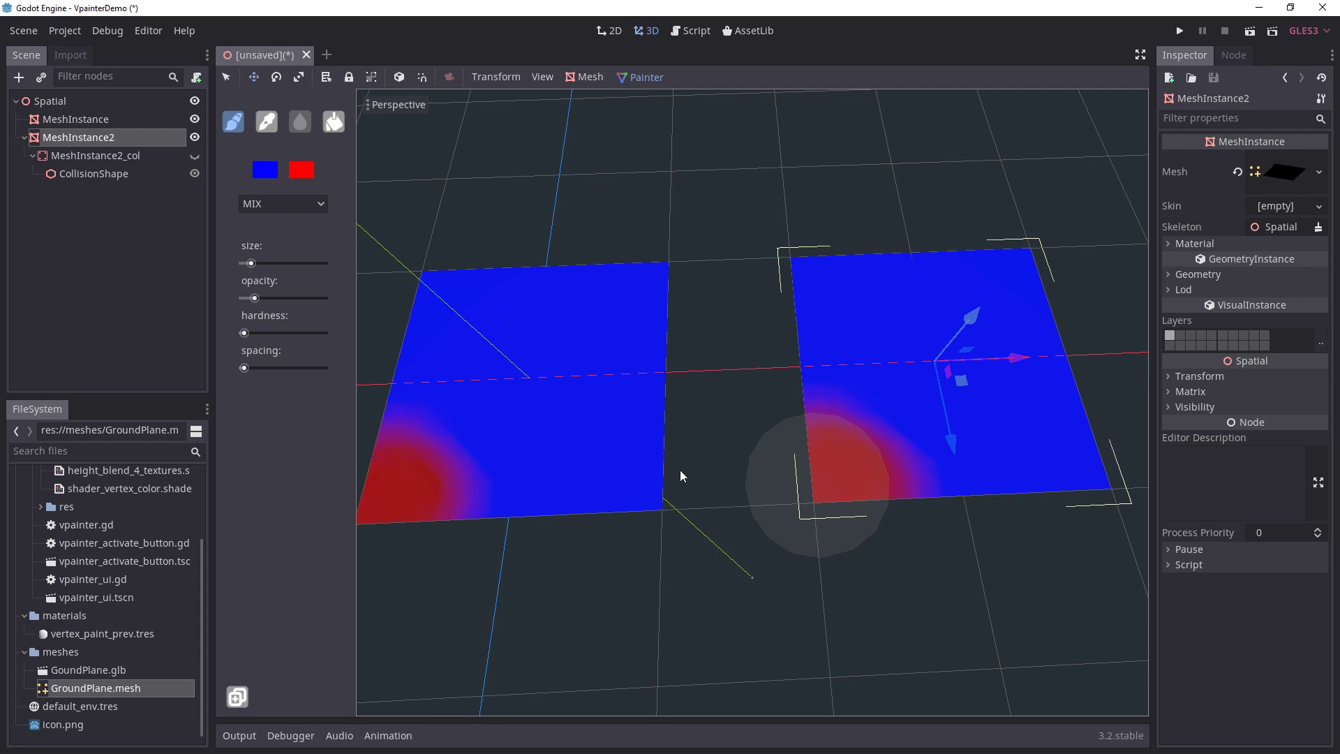
{"action": "left_click", "coordinate": [271, 177]}
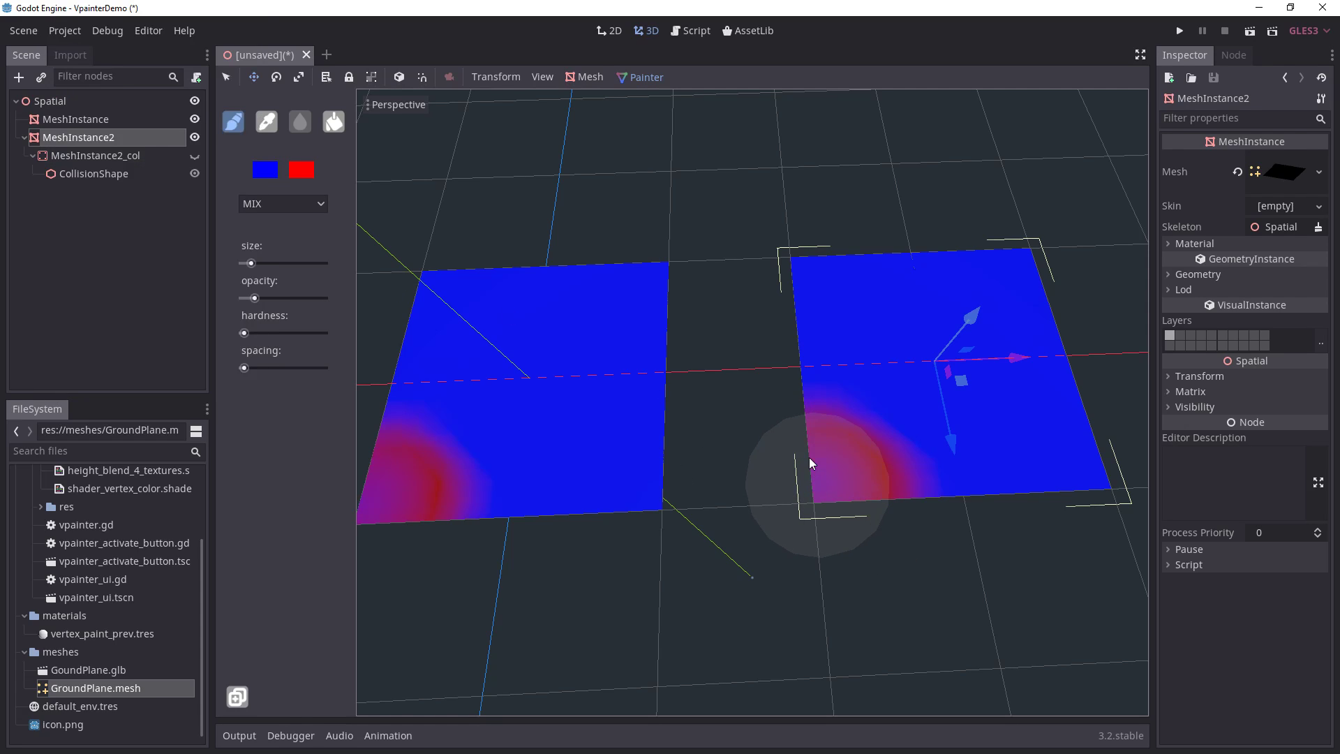
{"action": "mouse_move", "coordinate": [806, 544]}
{"action": "left_mouse_down"}
{"action": "mouse_move", "coordinate": [852, 502]}
{"action": "mouse_move", "coordinate": [924, 503]}
{"action": "mouse_move", "coordinate": [896, 529]}
{"action": "left_mouse_up"}
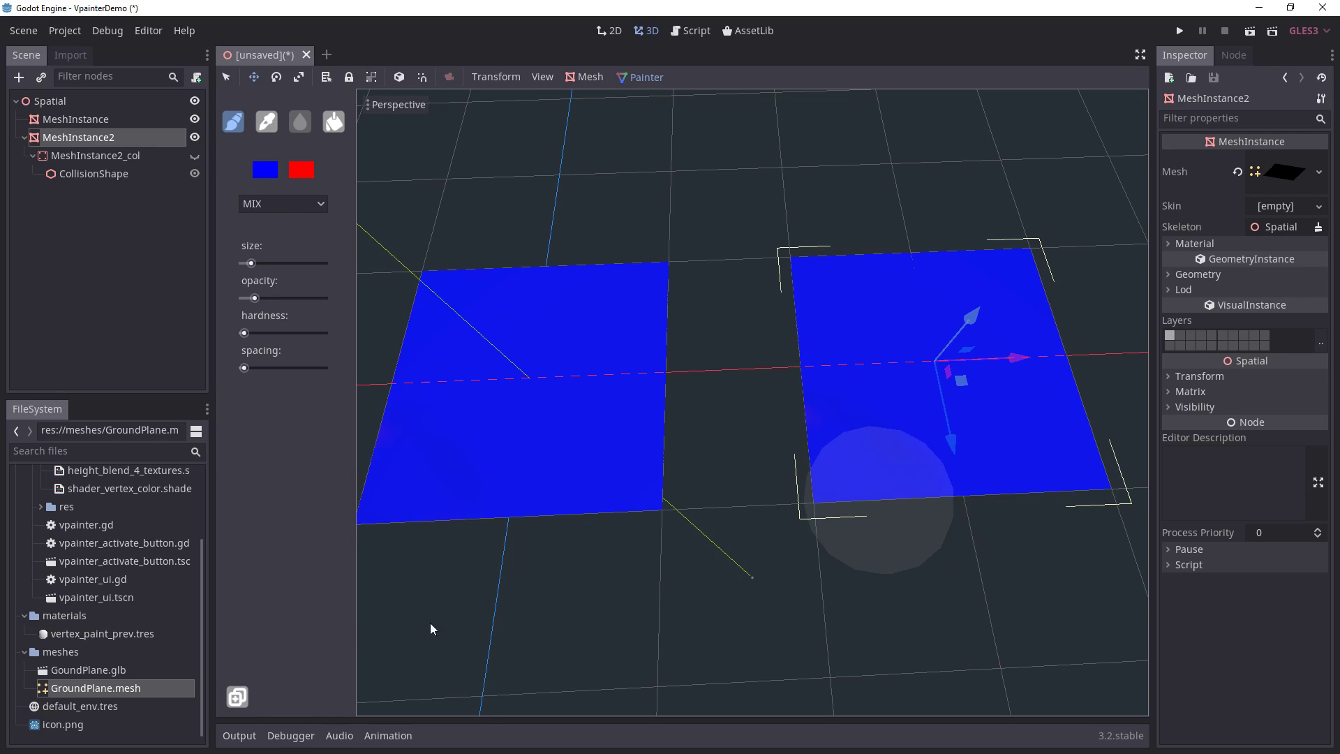
Step: Make a local copy of MeshInstance2's mesh and brush red around the second plane's edges, leaving its centre blue
{"action": "left_click", "coordinate": [245, 700]}
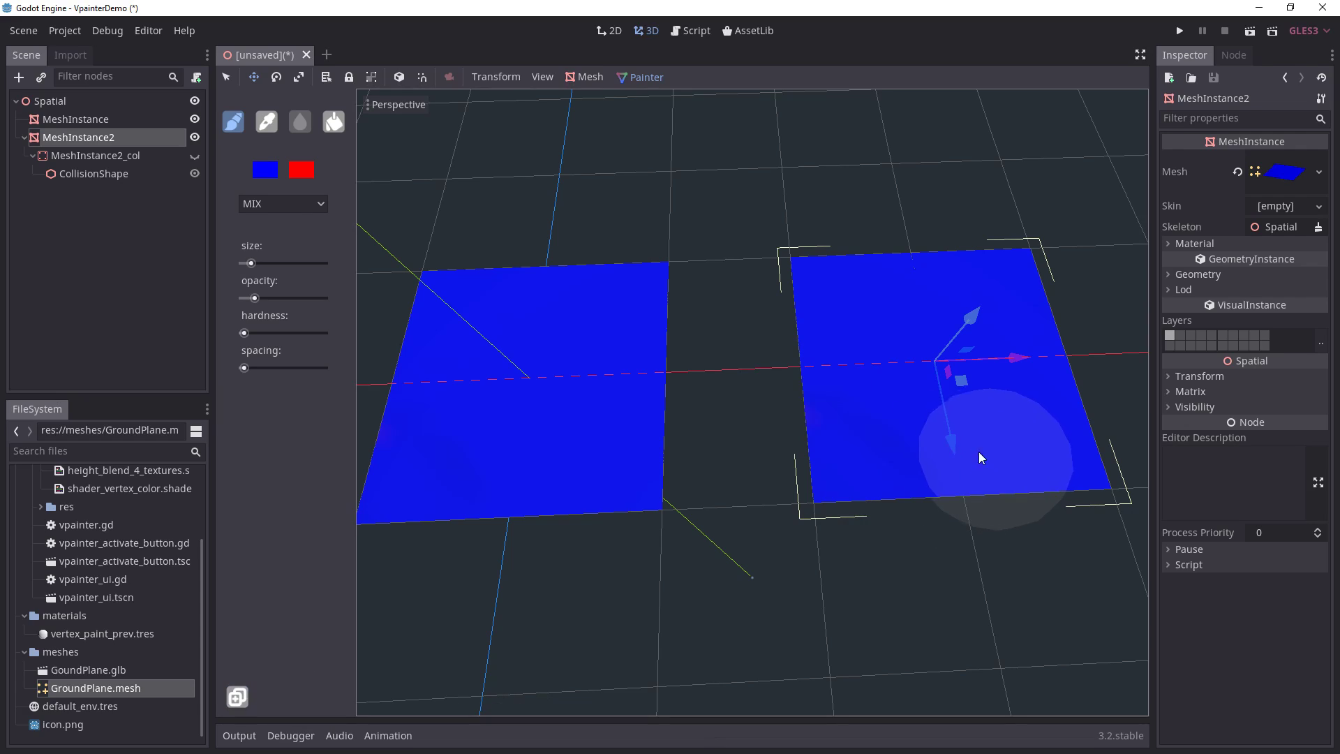
{"action": "middle_click_drag", "start_coordinate": [796, 387], "coordinate": [719, 375], "text": "shift"}
{"action": "left_click", "coordinate": [310, 173]}
{"action": "mouse_move", "coordinate": [723, 405]}
{"action": "left_mouse_down"}
{"action": "mouse_move", "coordinate": [784, 463]}
{"action": "mouse_move", "coordinate": [747, 492]}
{"action": "mouse_move", "coordinate": [726, 408]}
{"action": "left_mouse_up"}
{"action": "mouse_move", "coordinate": [712, 426]}
{"action": "middle_mouse_down", "text": "shift"}
{"action": "mouse_move", "coordinate": [840, 432]}
{"action": "mouse_move", "coordinate": [688, 449]}
{"action": "middle_mouse_up", "text": "shift"}
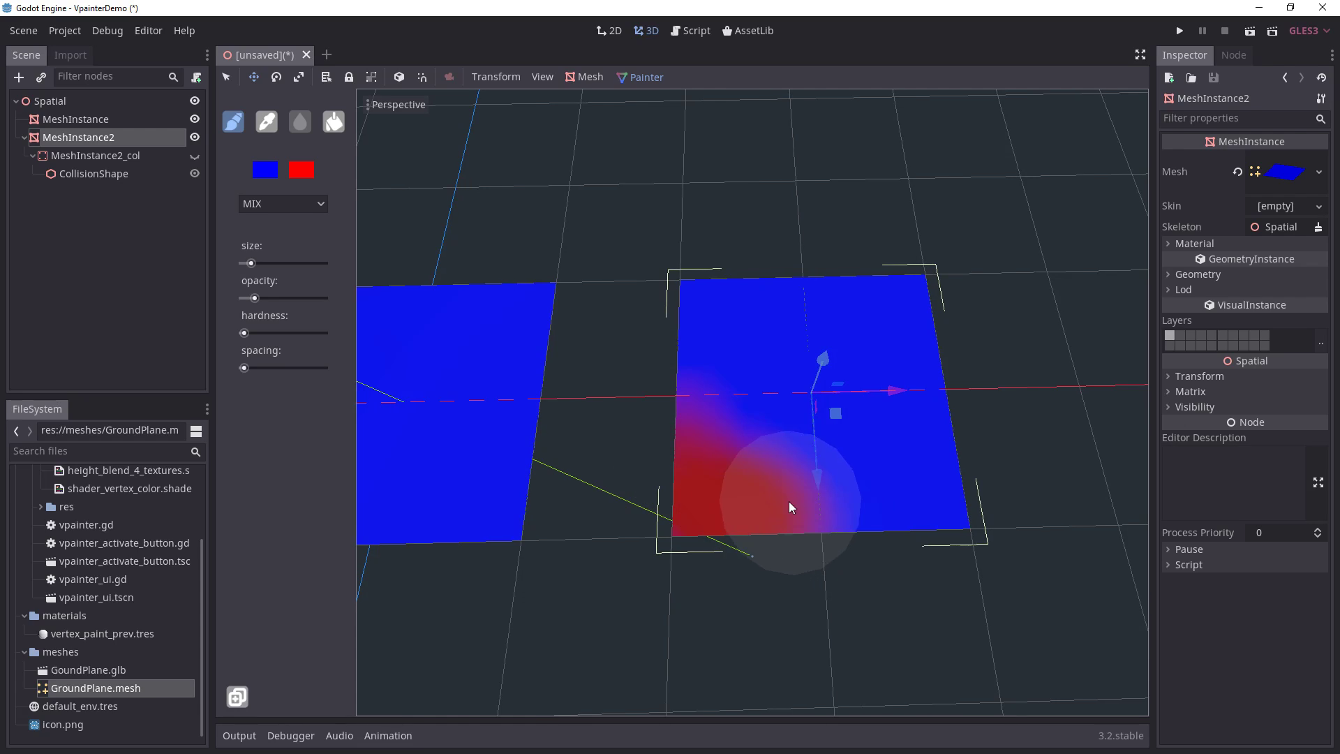
{"action": "mouse_move", "coordinate": [948, 503]}
{"action": "left_mouse_down"}
{"action": "mouse_move", "coordinate": [923, 527]}
{"action": "mouse_move", "coordinate": [835, 530]}
{"action": "mouse_move", "coordinate": [945, 374]}
{"action": "mouse_move", "coordinate": [946, 429]}
{"action": "mouse_move", "coordinate": [865, 299]}
{"action": "mouse_move", "coordinate": [733, 296]}
{"action": "mouse_move", "coordinate": [685, 380]}
{"action": "mouse_move", "coordinate": [845, 286]}
{"action": "mouse_move", "coordinate": [924, 285]}
{"action": "mouse_move", "coordinate": [951, 405]}
{"action": "left_mouse_up"}
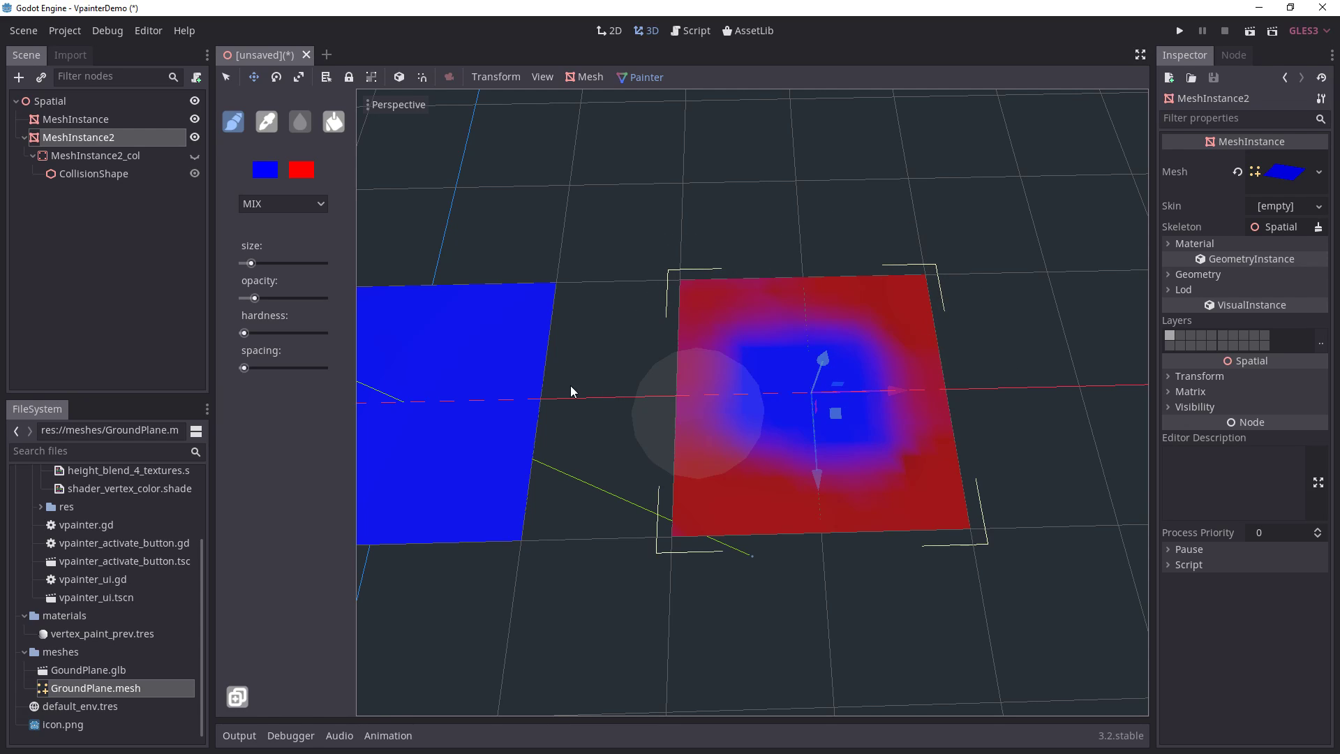
{"action": "middle_click_drag", "start_coordinate": [572, 389], "coordinate": [751, 370], "text": "shift"}
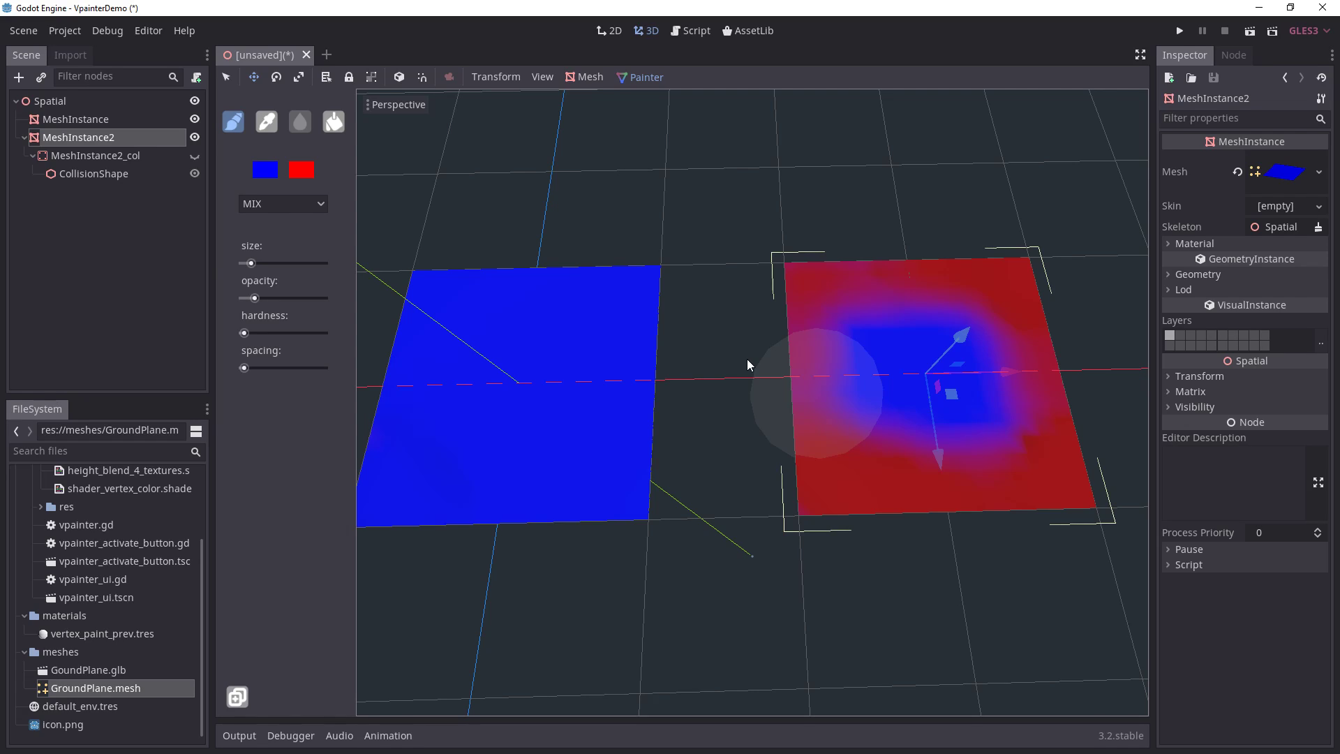
Step: Leave painting by selecting the Spatial node, and delete the MeshInstance2 node from the scene
{"action": "left_click", "coordinate": [46, 100]}
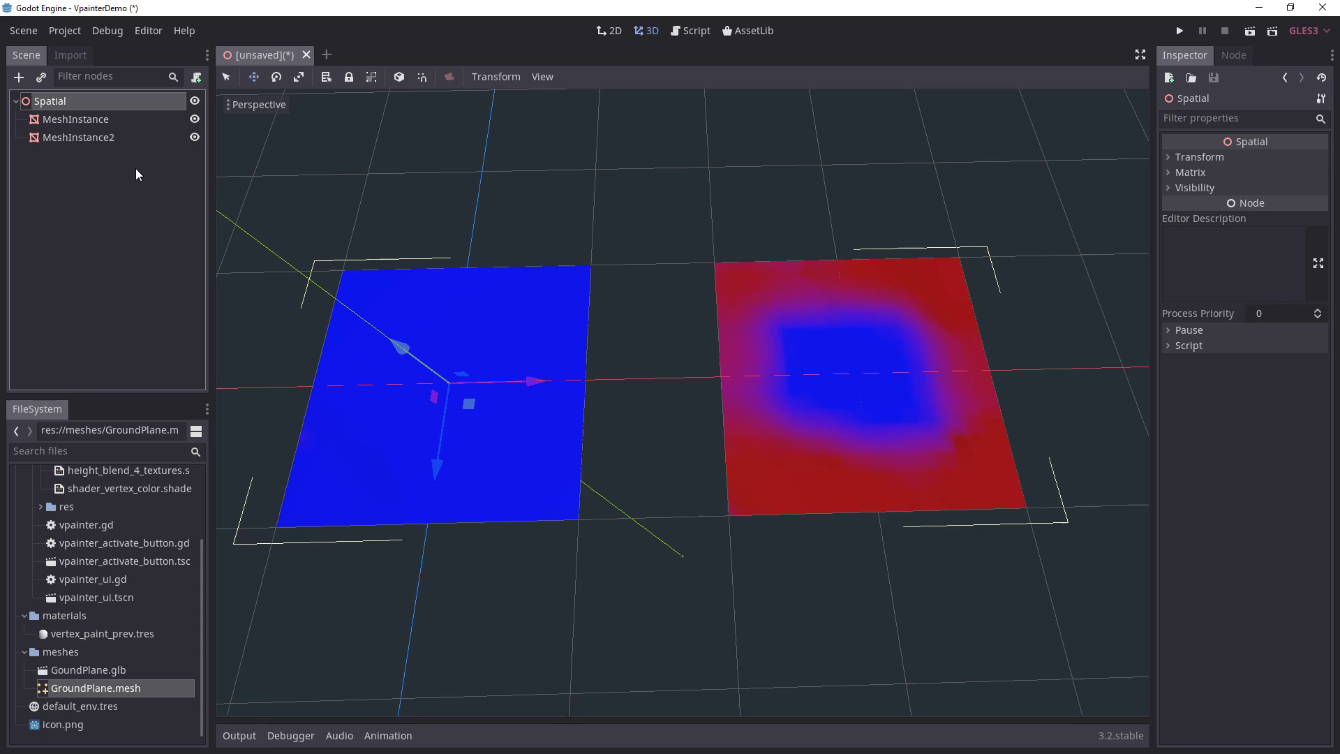
{"action": "middle_click_drag", "start_coordinate": [670, 371], "coordinate": [993, 353], "text": "shift"}
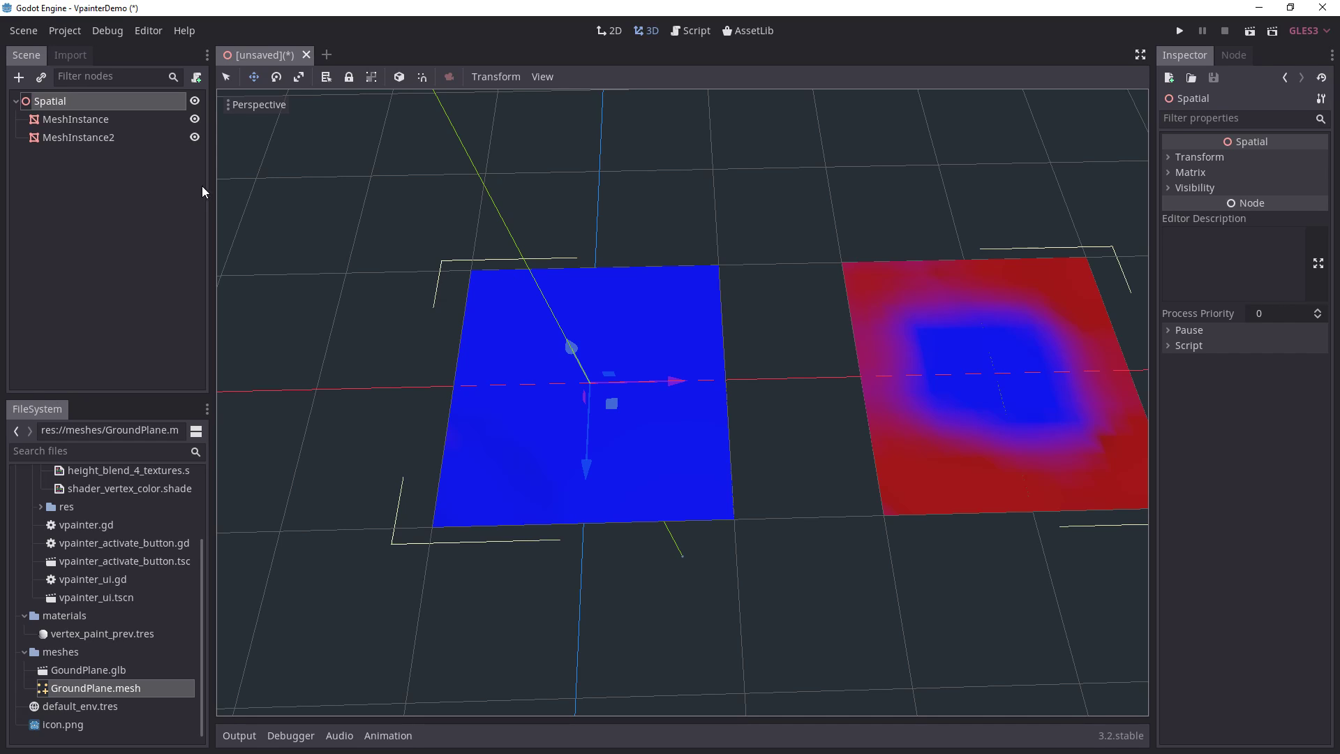
{"action": "left_click", "coordinate": [104, 137]}
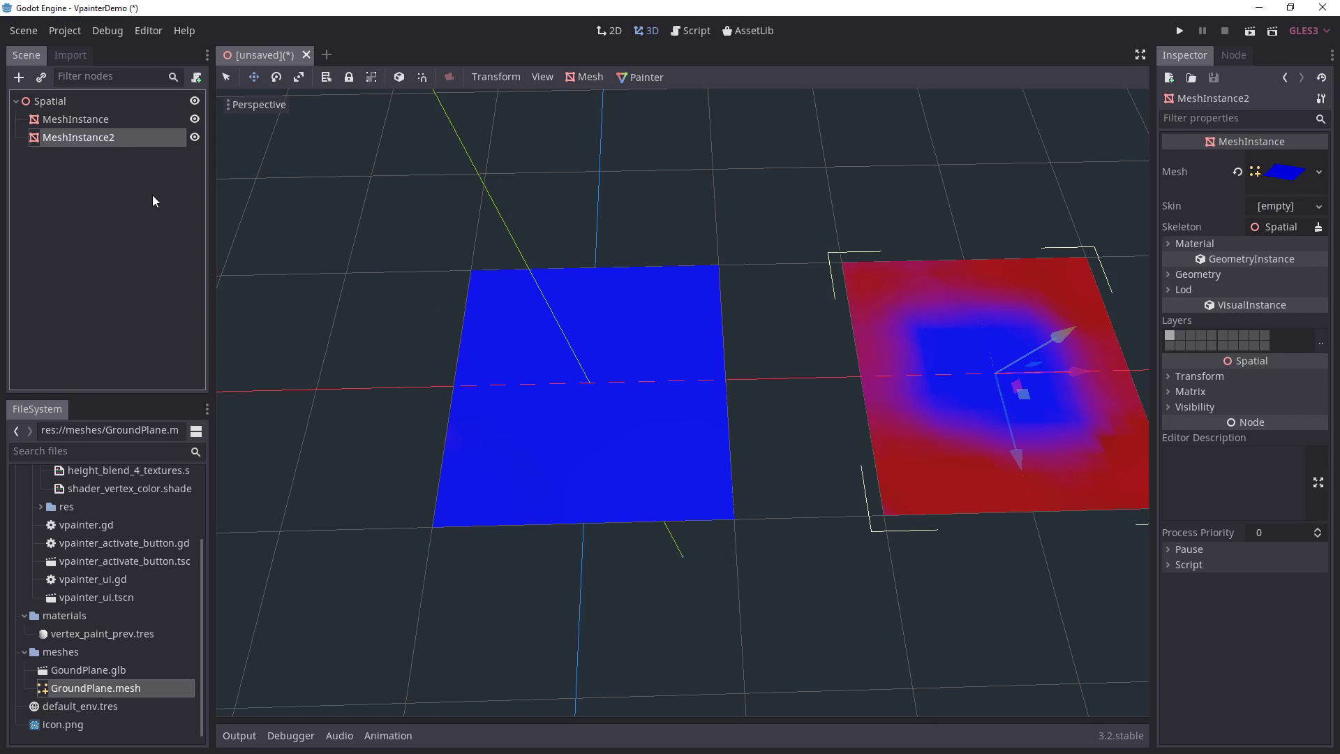
{"action": "key", "text": "Delete"}
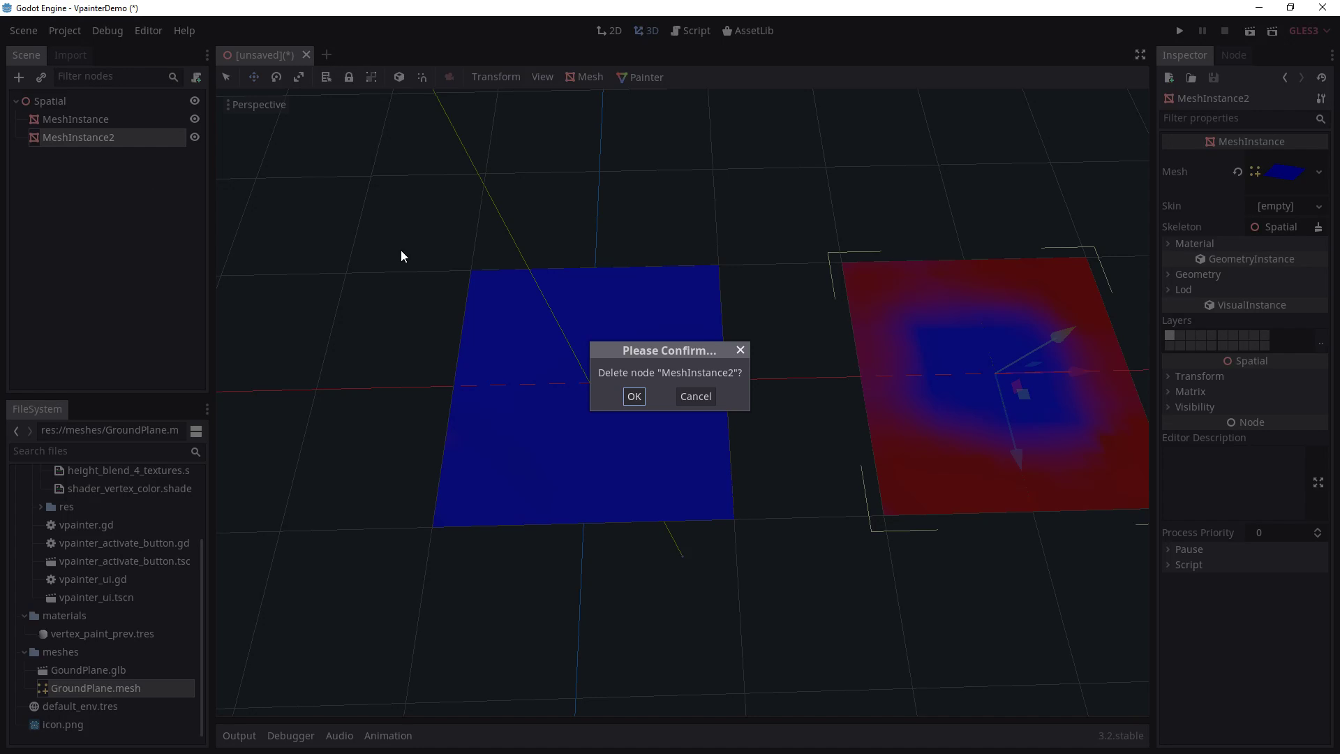
{"action": "left_click", "coordinate": [634, 397]}
{"action": "middle_click_drag", "start_coordinate": [644, 357], "coordinate": [781, 354], "text": "shift"}
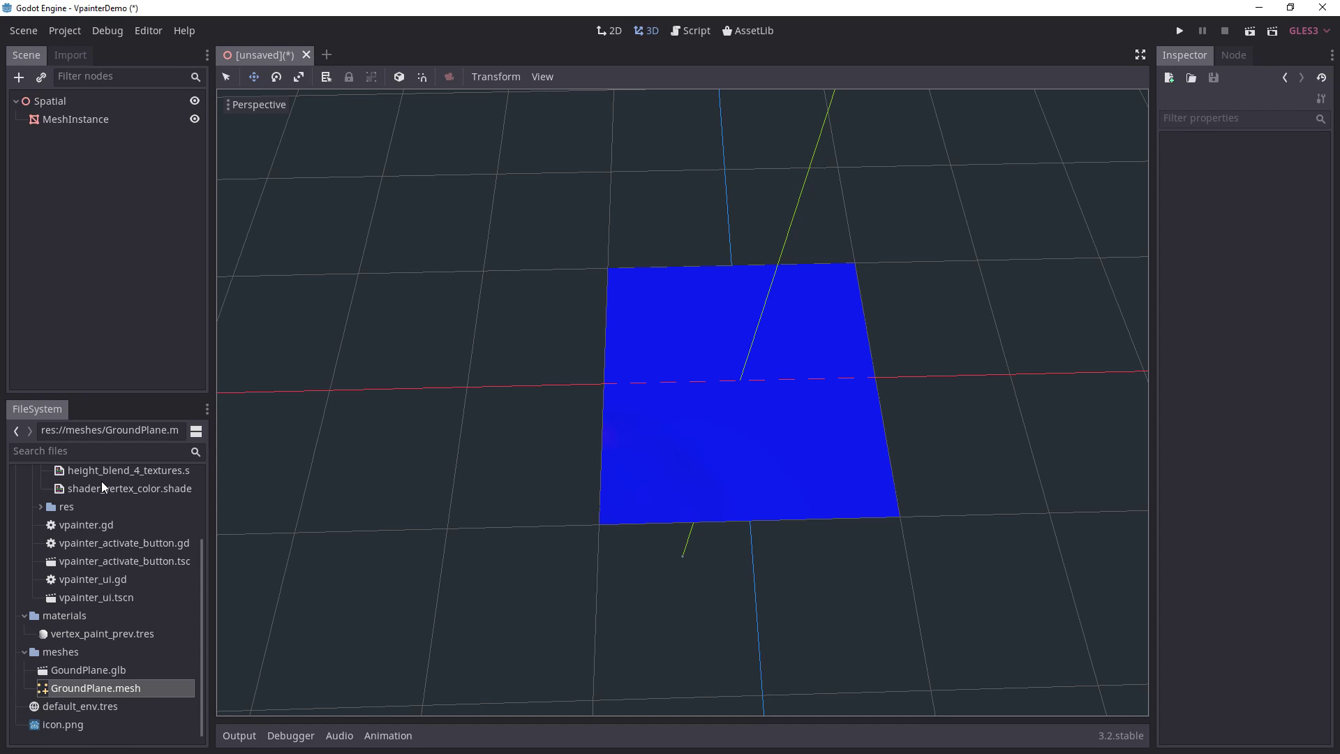
Step: Create a new ShaderMaterial resource in the project's materials folder
{"action": "scroll", "coordinate": [103, 488], "scroll_direction": "up", "scroll_amount": 3}
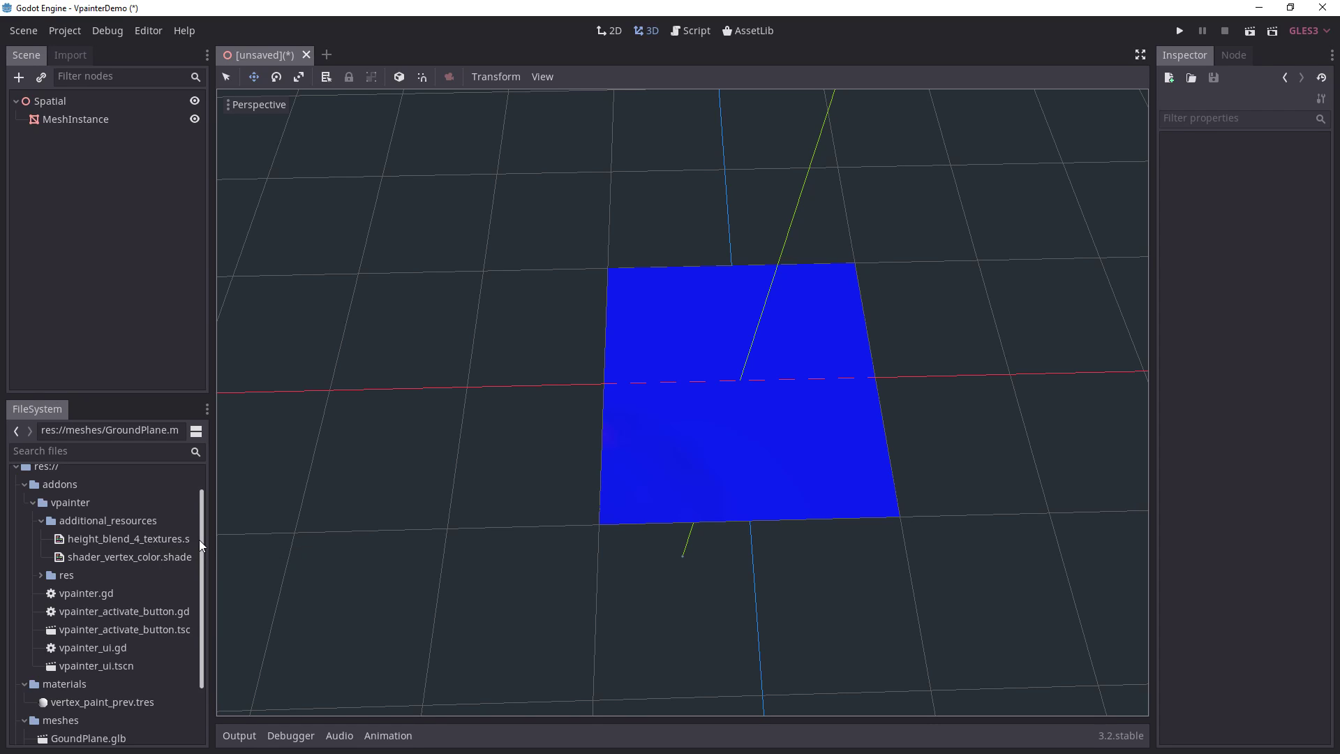
{"action": "left_click_drag", "start_coordinate": [212, 547], "coordinate": [182, 547]}
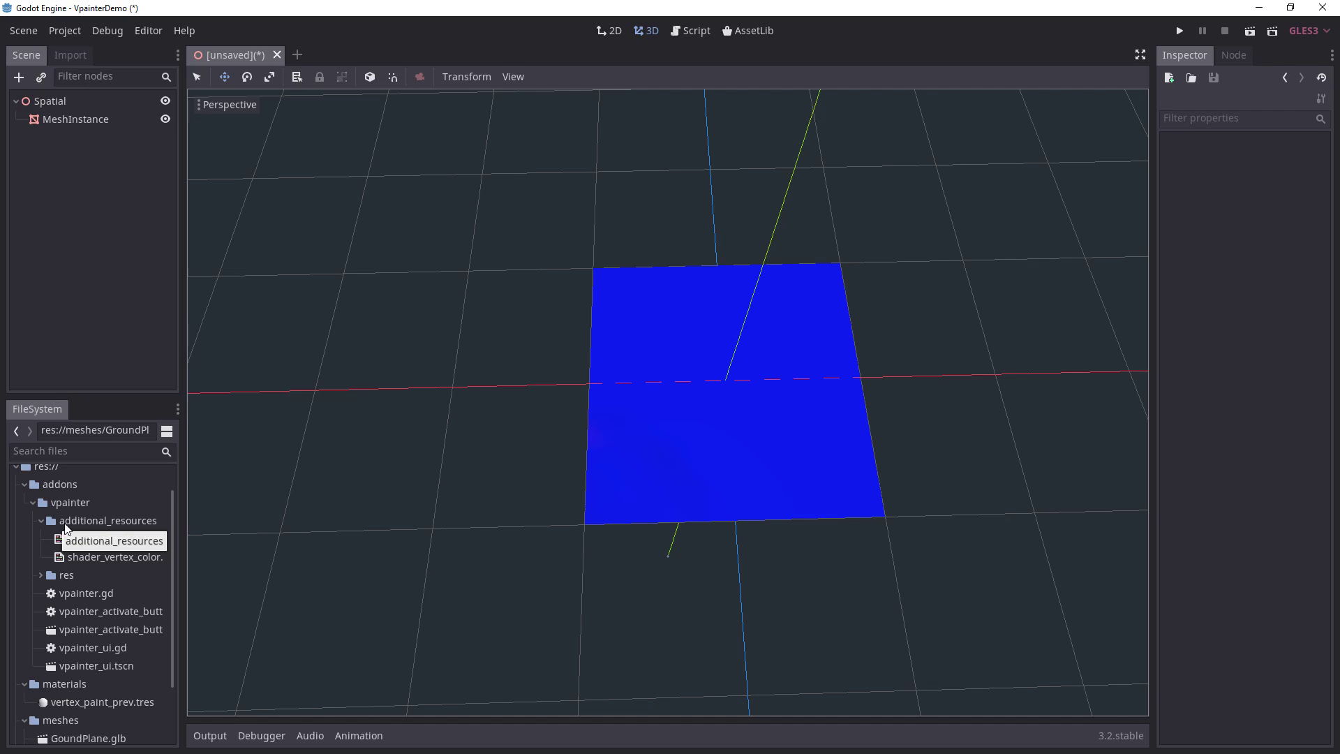
{"action": "scroll", "coordinate": [99, 563], "scroll_direction": "down", "scroll_amount": 3}
{"action": "left_click", "coordinate": [77, 617]}
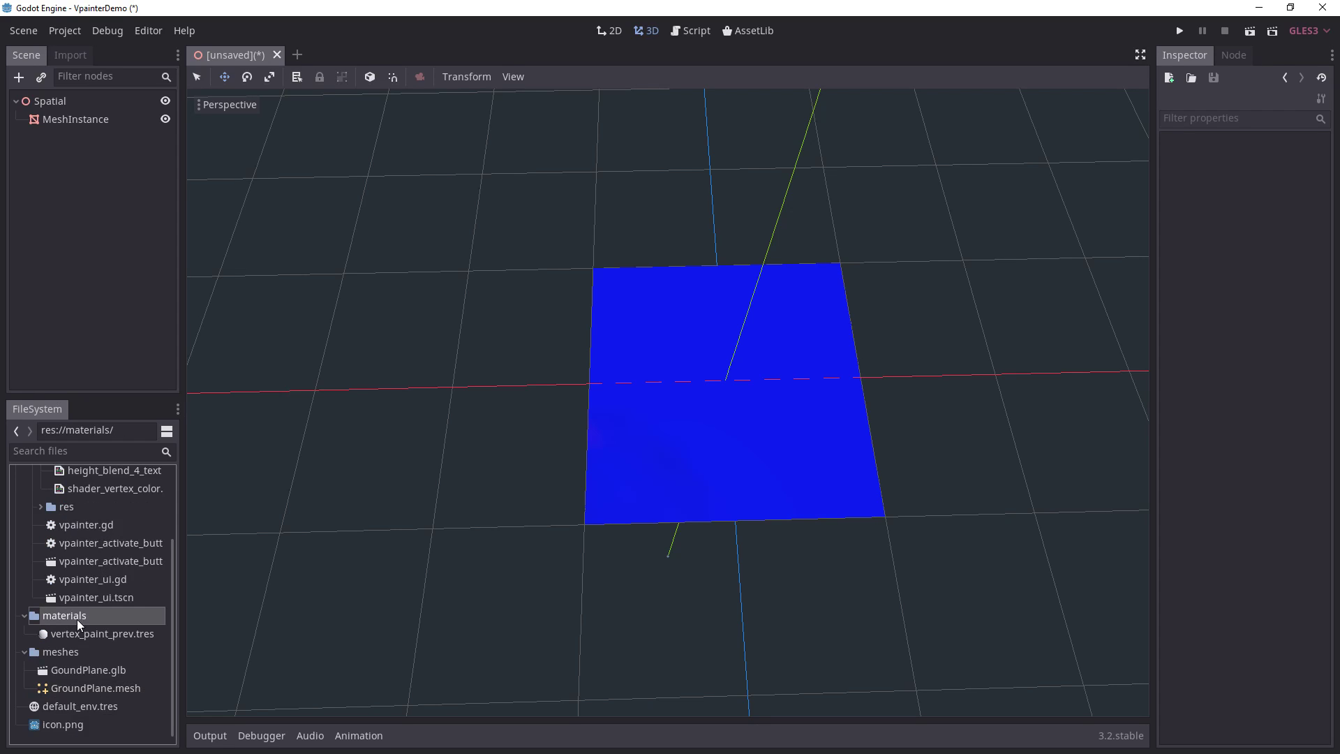
{"action": "right_click", "coordinate": [80, 617]}
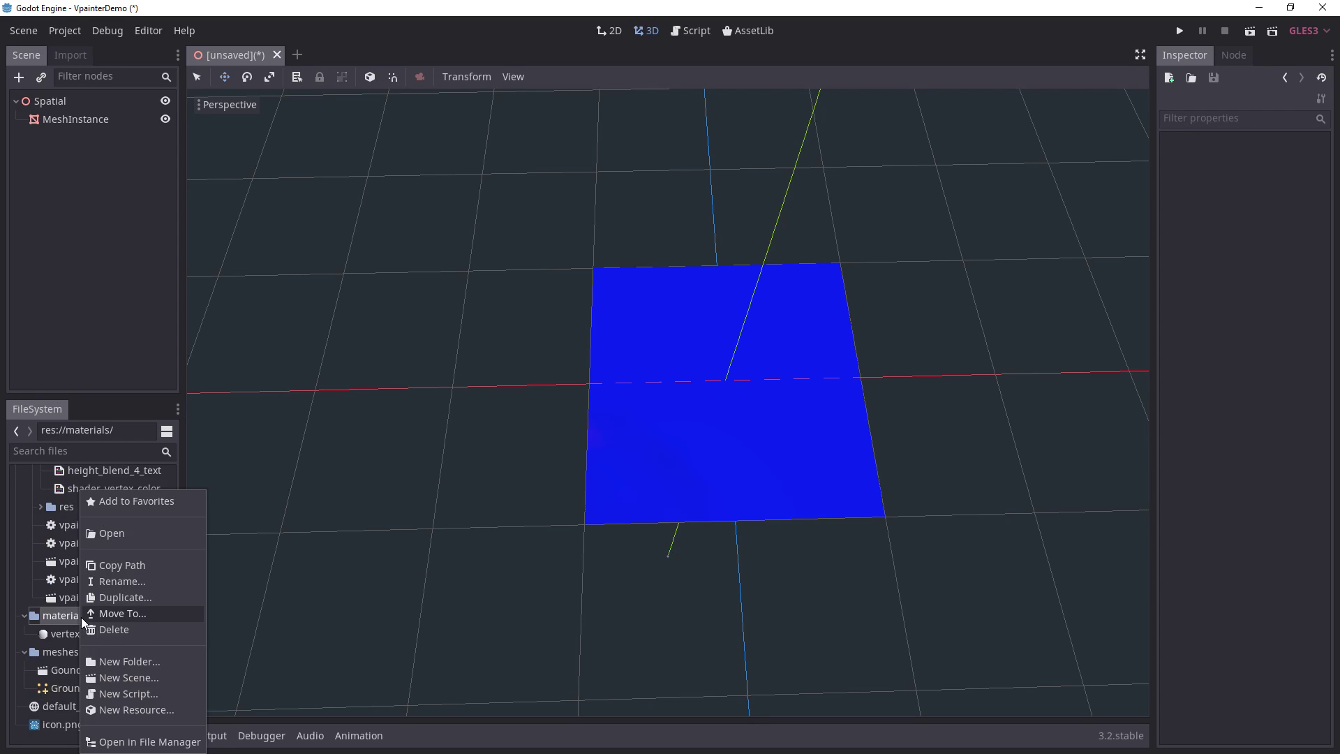
{"action": "left_click", "coordinate": [164, 711]}
{"action": "type", "text": "material"}
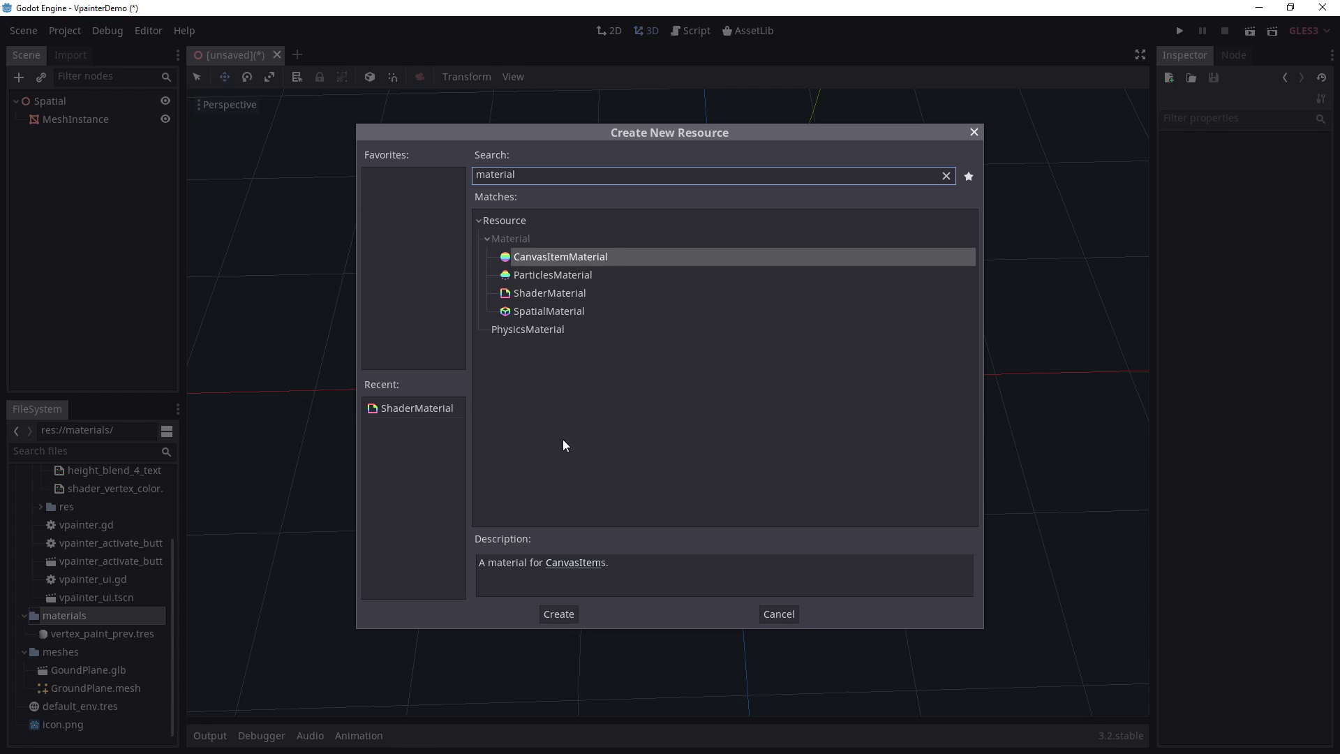
{"action": "double_click", "coordinate": [560, 292]}
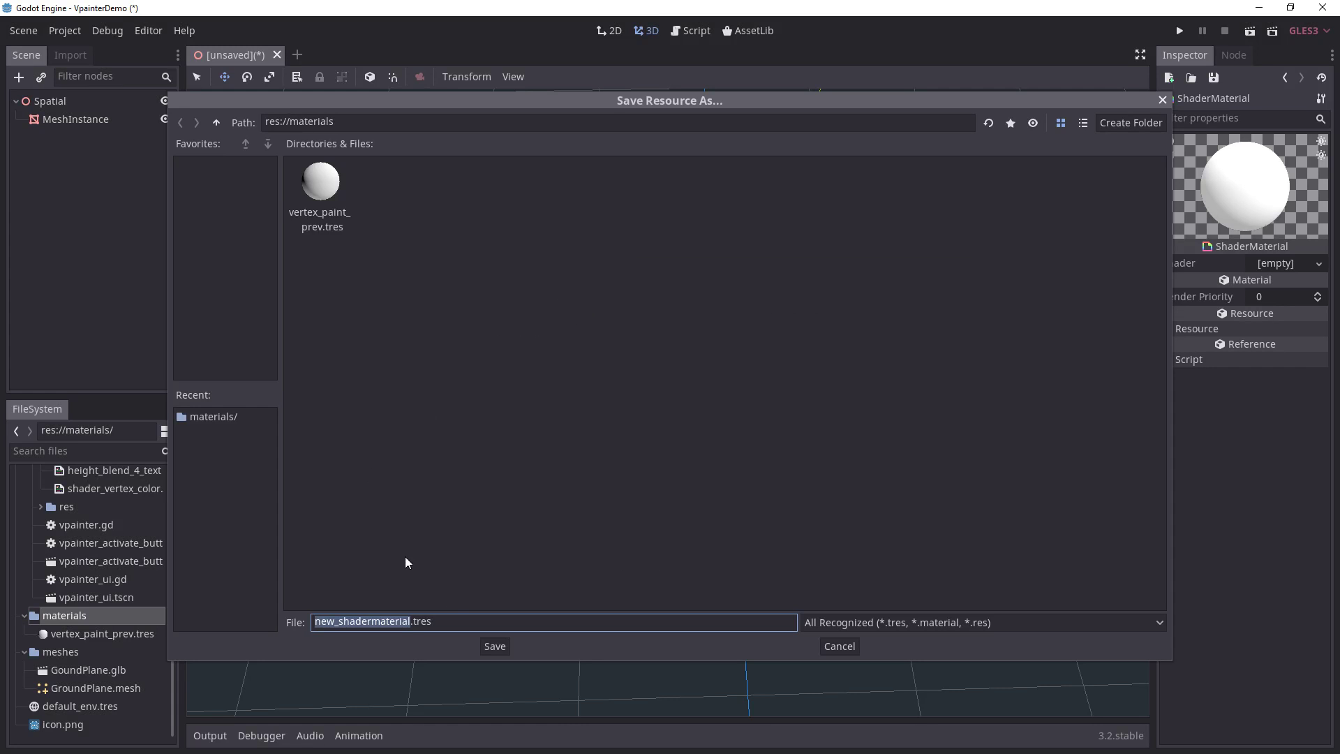
Step: Save the new shader material as height_blend.tres in res://materials
{"action": "type", "text": "heihgt"}
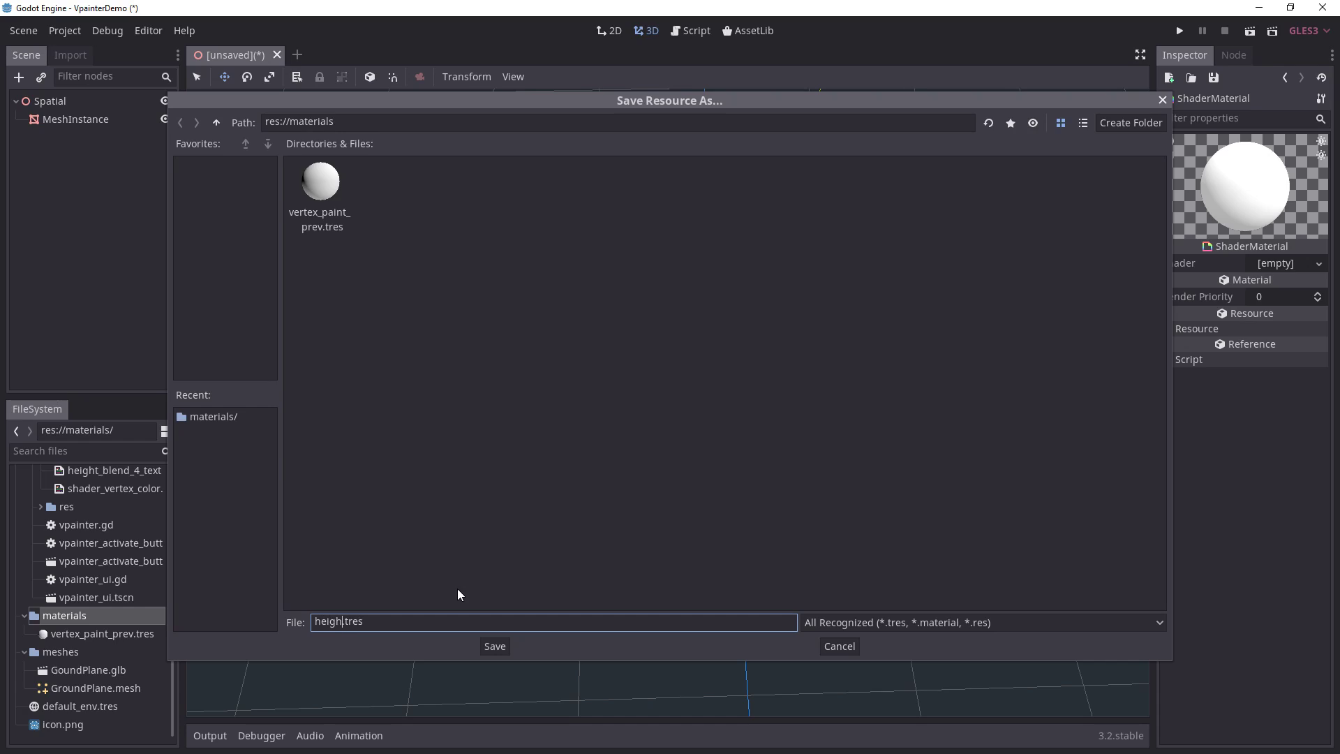
{"action": "key", "text": "BackSpace"}
{"action": "key", "text": "BackSpace"}
{"action": "key", "text": "BackSpace"}
{"action": "type", "text": "ght_blend"}
{"action": "key", "text": "Return"}
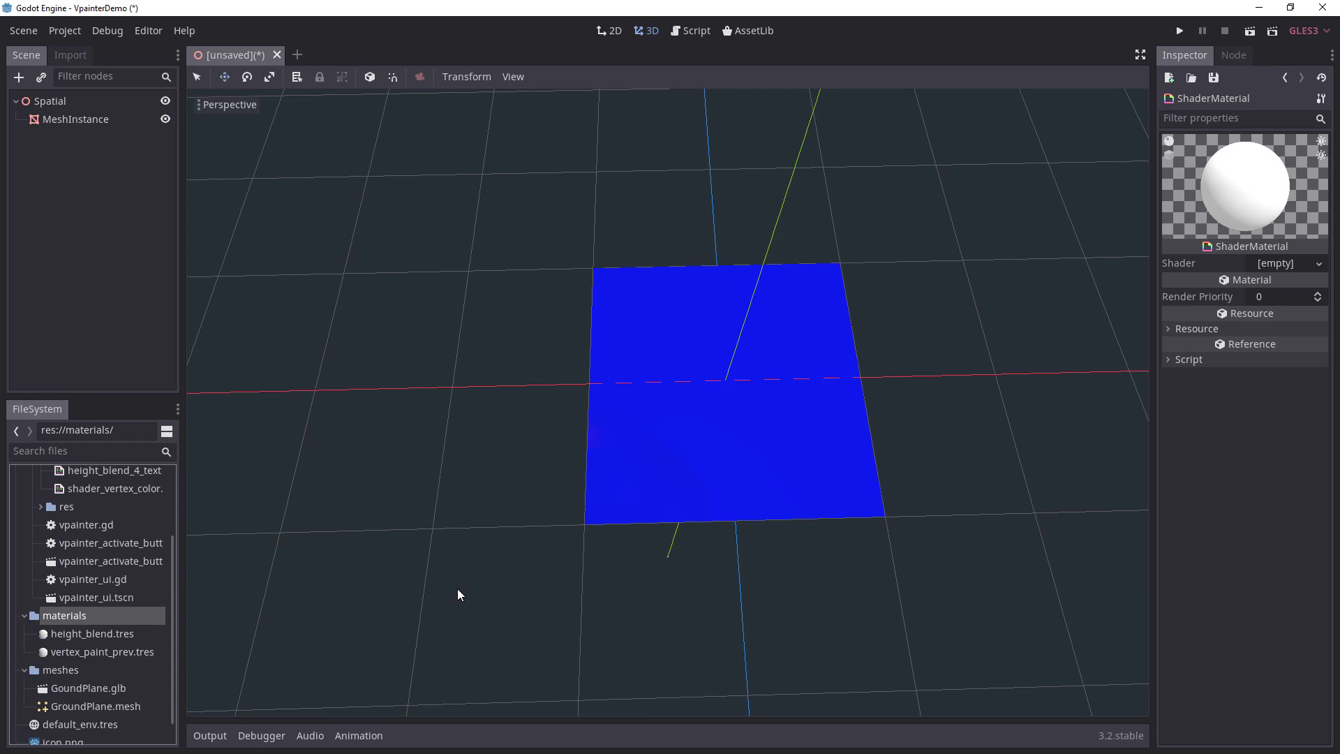
Step: Assign VPainter's height_blend_4_text shader from additional_resources to the height_blend material's Shader property
{"action": "left_click", "coordinate": [101, 633]}
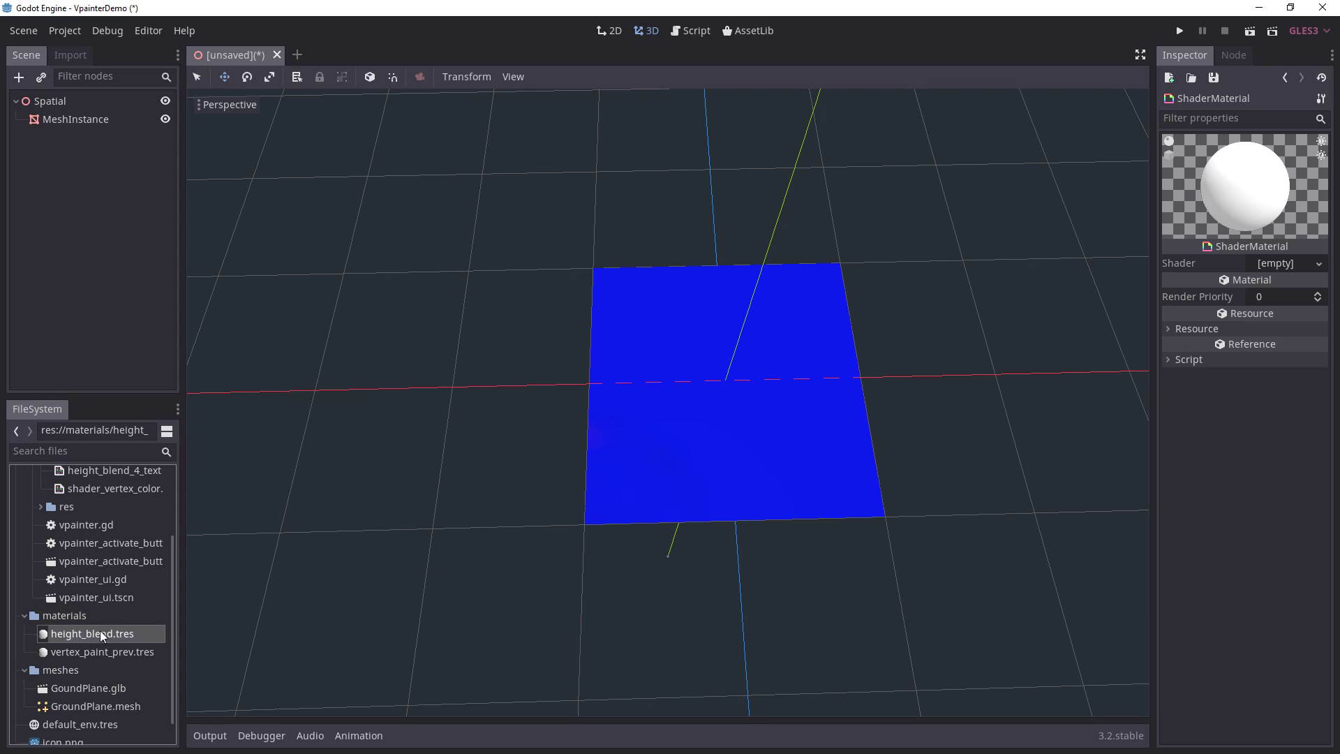
{"action": "left_click_drag", "start_coordinate": [123, 467], "coordinate": [1267, 351]}
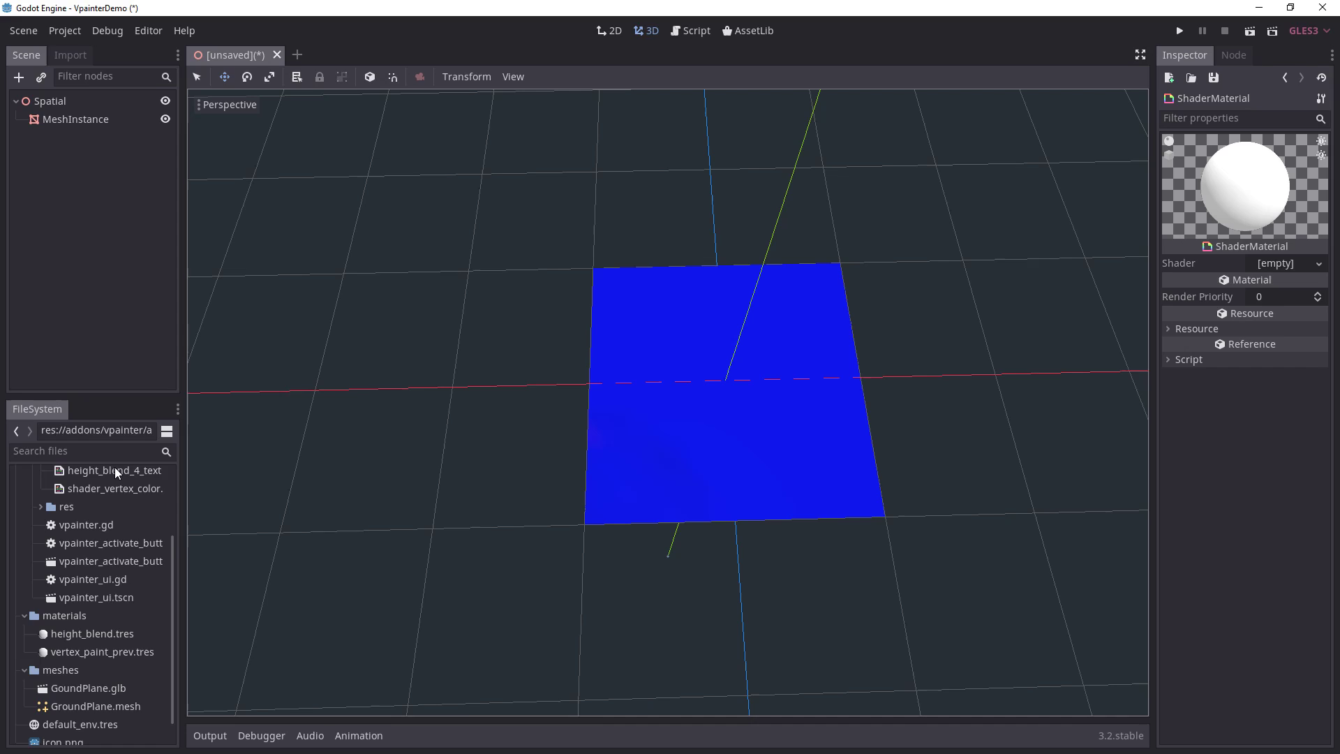
{"action": "left_click_drag", "start_coordinate": [115, 467], "coordinate": [1269, 266]}
{"action": "middle_click_drag", "start_coordinate": [1032, 271], "coordinate": [1003, 282], "text": "shift"}
Step: Open the assigned shader's code, review its header notes and its texture and blend softness uniforms, and close the shader editor
{"action": "left_click", "coordinate": [1283, 258]}
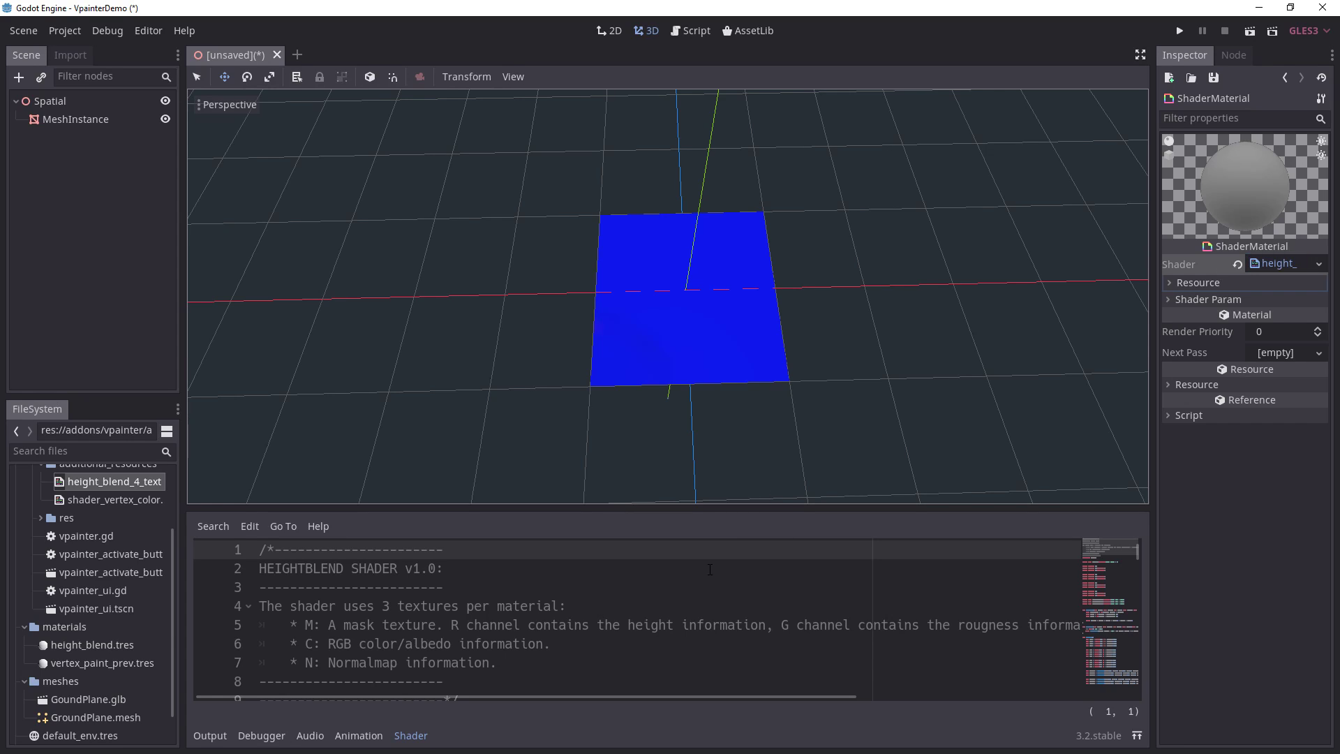
{"action": "scroll", "coordinate": [710, 569], "scroll_direction": "down", "scroll_amount": 9}
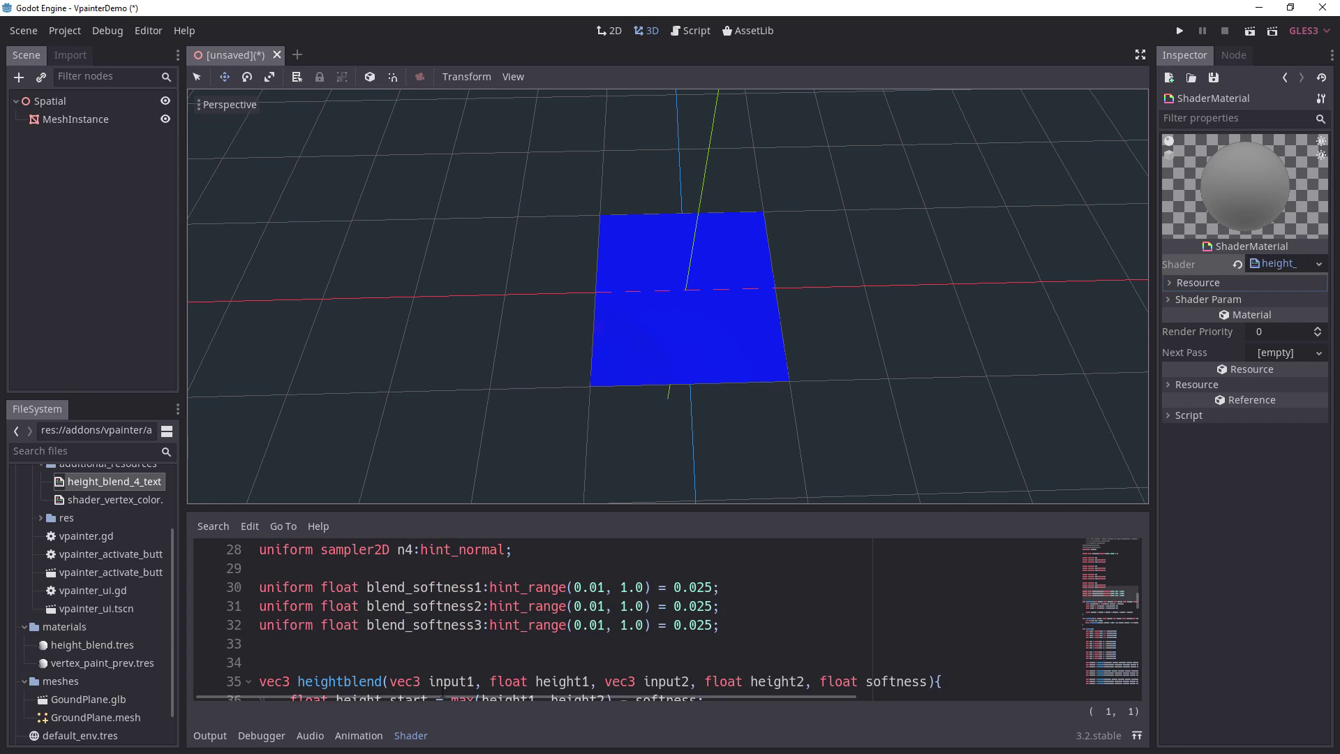
{"action": "left_click", "coordinate": [423, 732]}
{"action": "middle_click_drag", "start_coordinate": [846, 454], "coordinate": [785, 476], "text": "shift"}
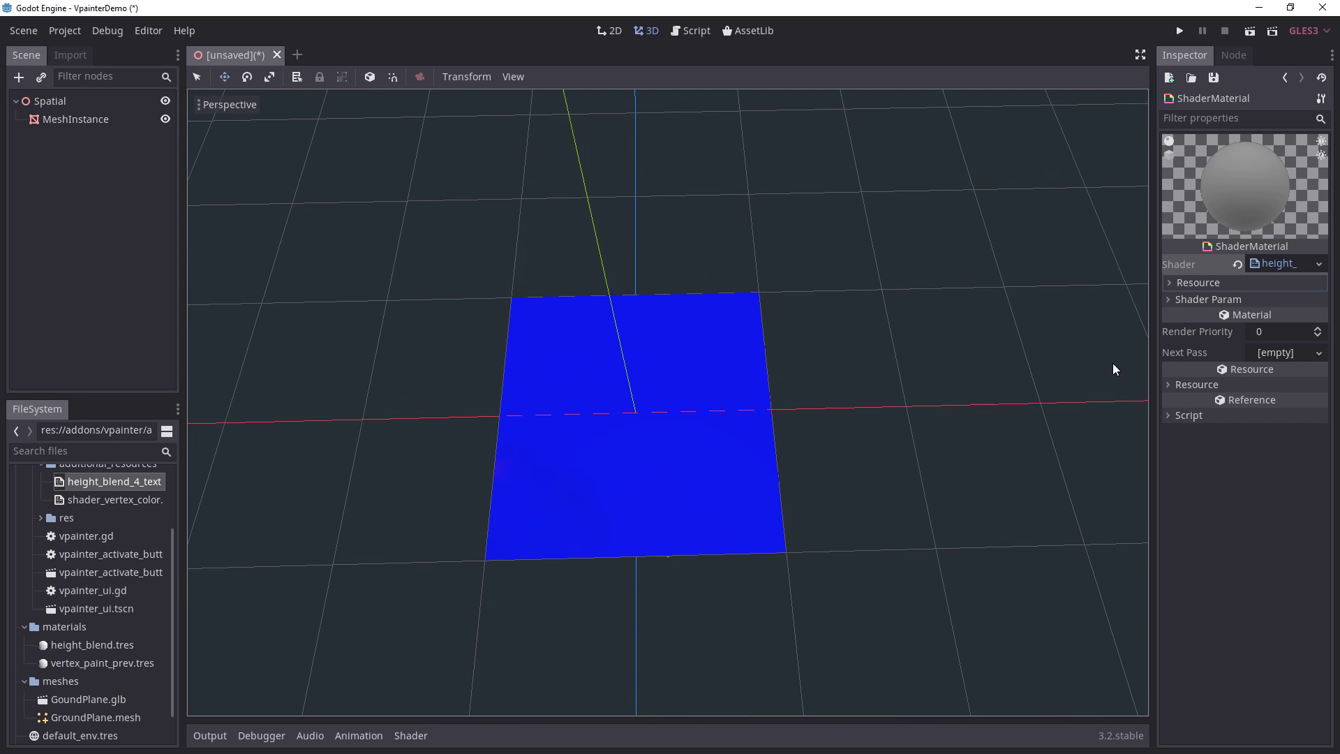
Step: Expand the shader's resource properties and the material's shader parameters down to the M, C and N texture slots
{"action": "left_click", "coordinate": [1200, 284]}
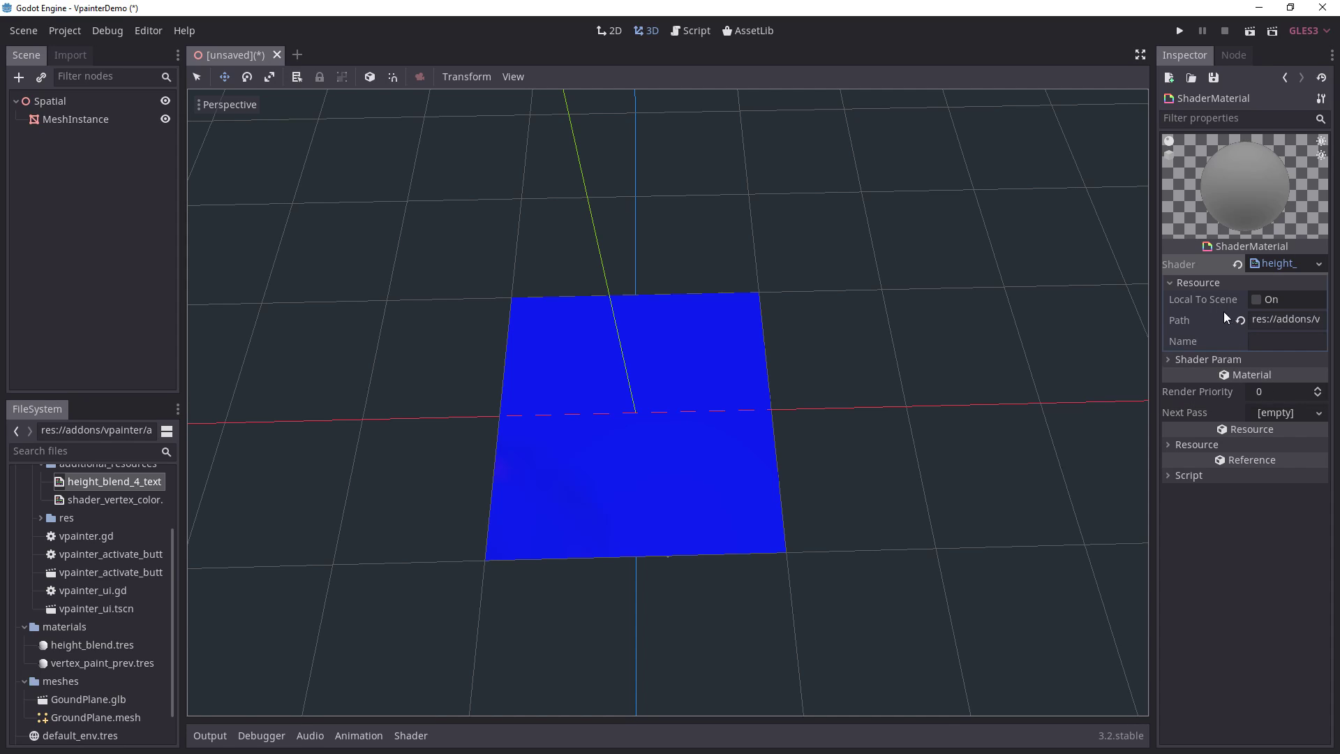
{"action": "left_click", "coordinate": [1218, 359]}
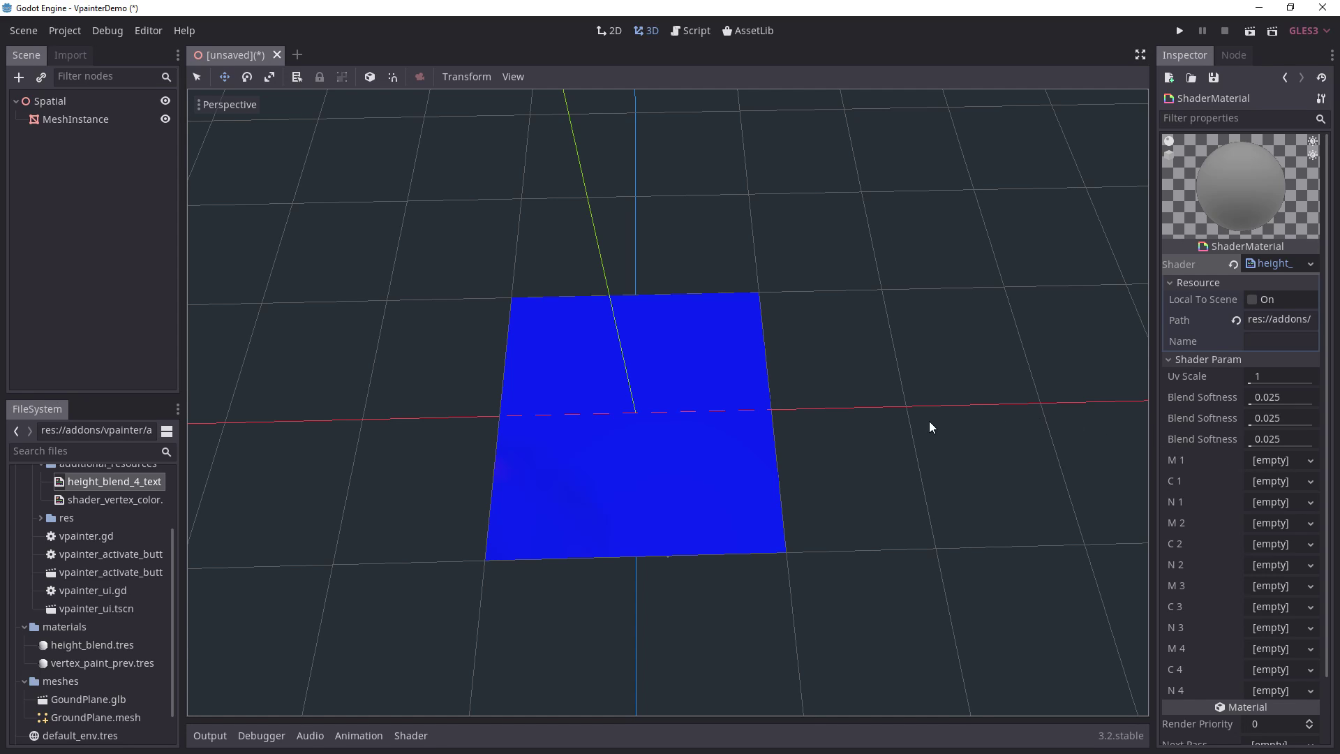
{"action": "middle_click_drag", "start_coordinate": [930, 423], "coordinate": [945, 393]}
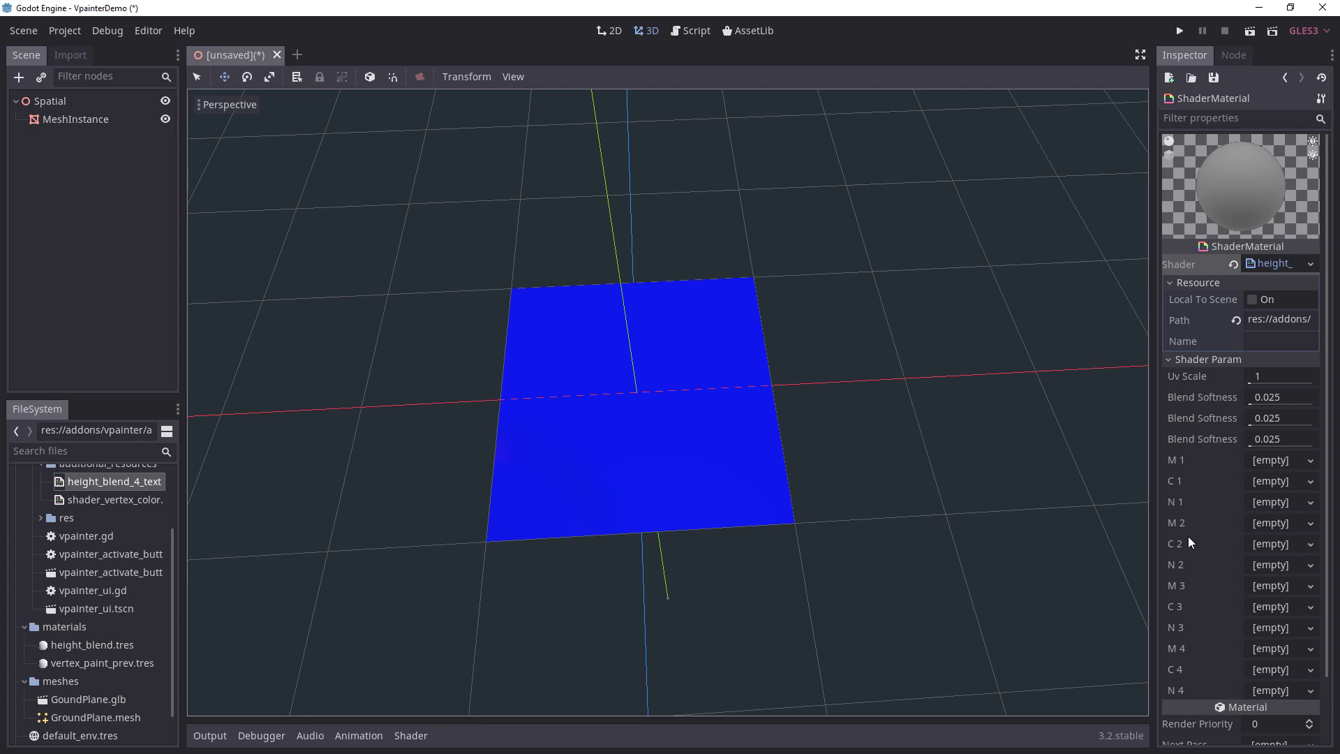
{"action": "scroll", "coordinate": [1187, 535], "scroll_direction": "down", "scroll_amount": 3}
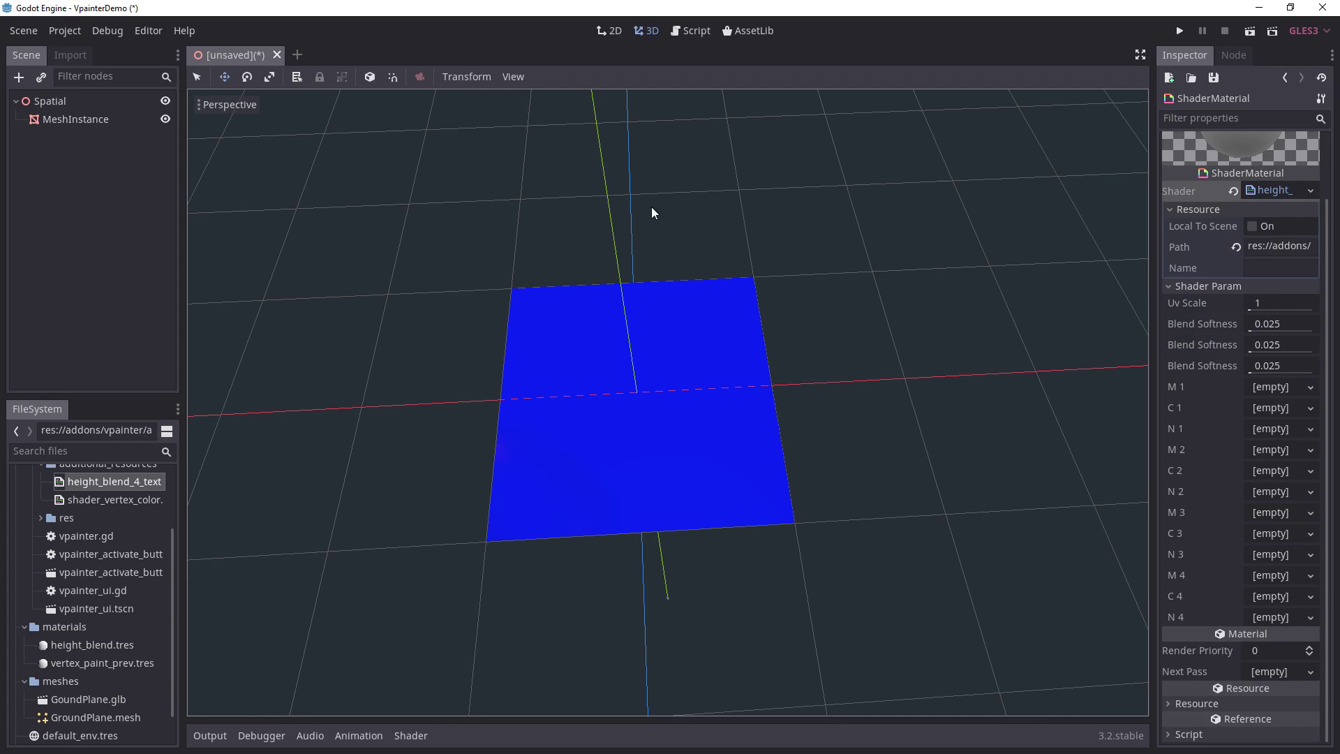
Step: Switch to Photoshop and examine the colour texture TEX_Ground_Tiles_Damaged_C.png and the normal map TEX_Ground_Tiles_Damaged_N.png
{"action": "key", "text": "alt+Tab"}
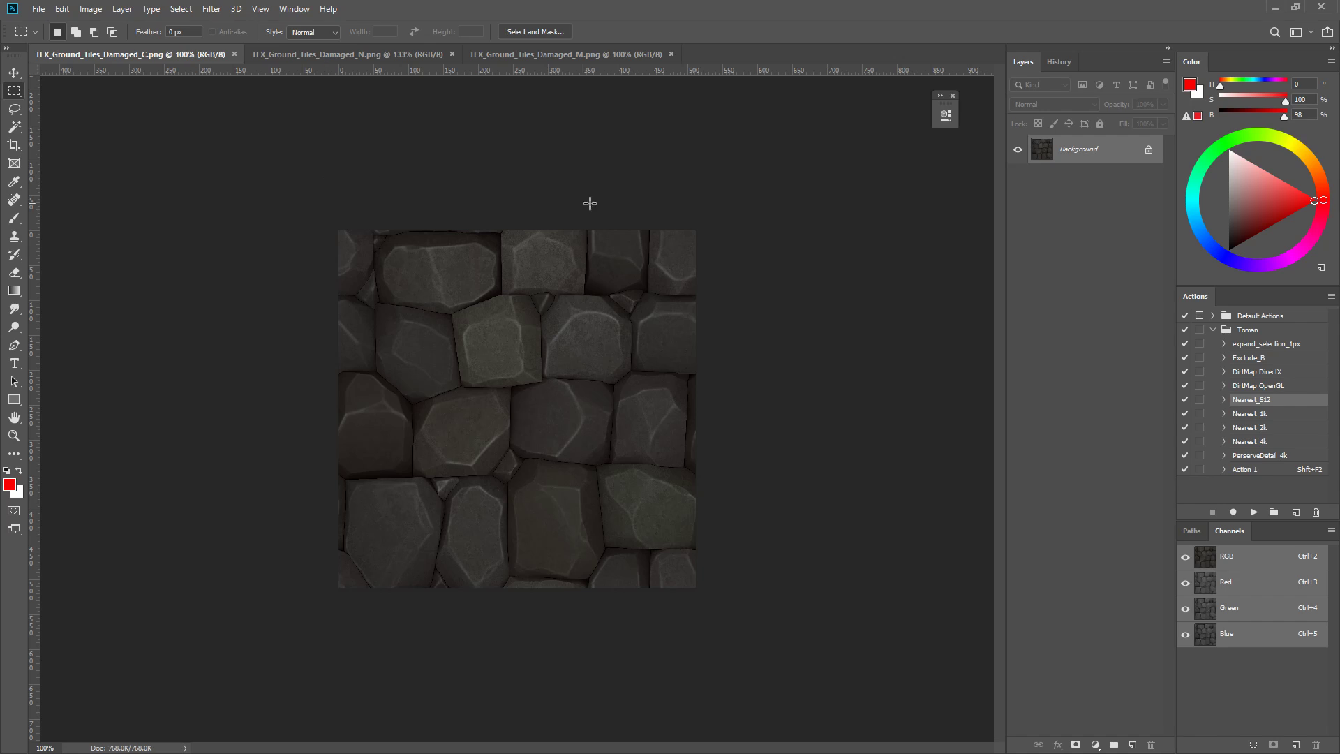
{"action": "left_click_drag", "start_coordinate": [354, 229], "coordinate": [760, 537]}
{"action": "left_click", "coordinate": [784, 527]}
{"action": "left_click", "coordinate": [333, 56]}
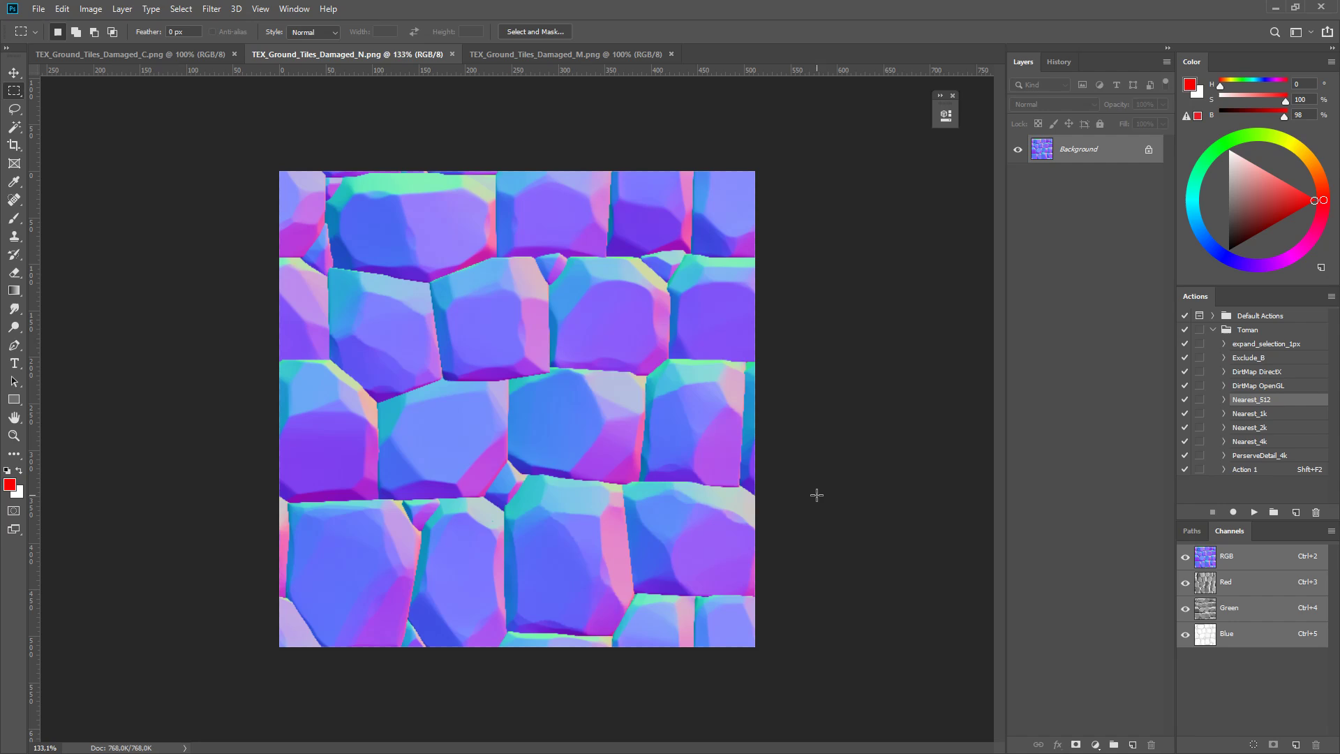
{"action": "scroll", "coordinate": [752, 465], "scroll_direction": "down", "scroll_amount": 1, "text": "alt"}
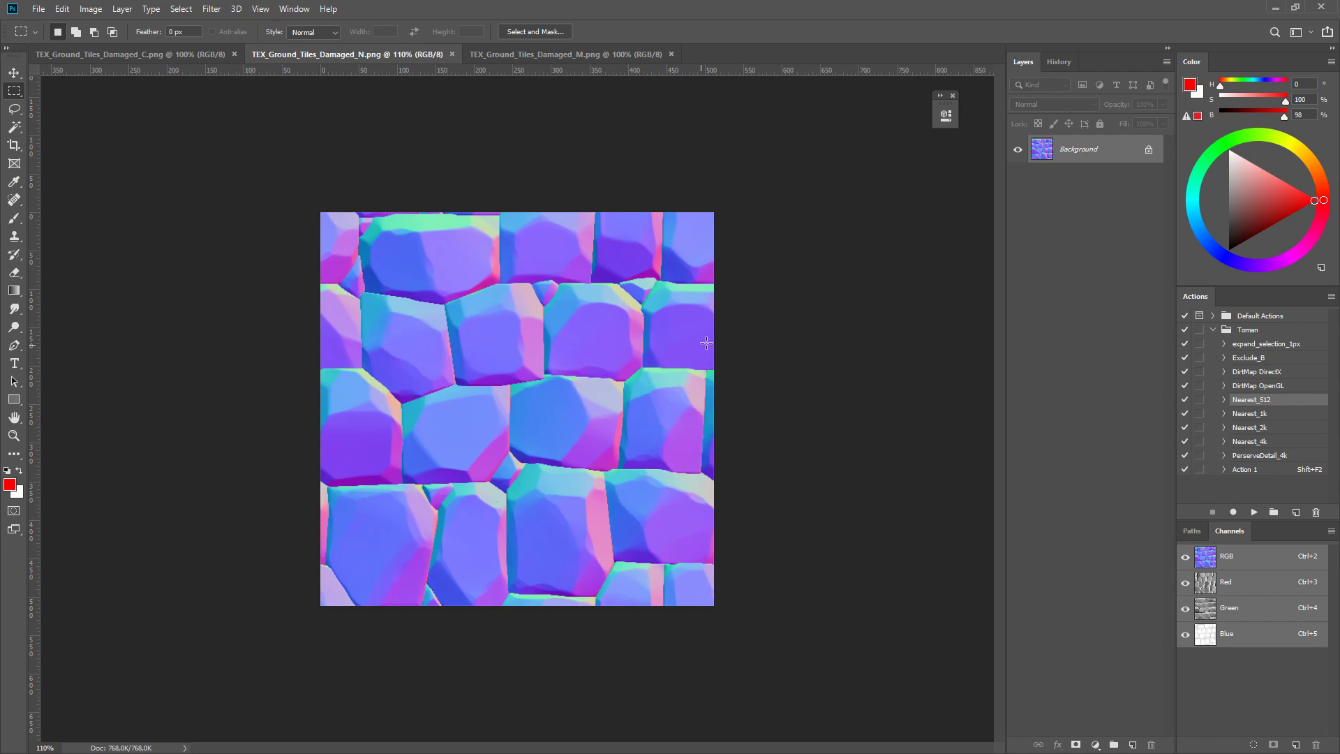
Step: Examine the red, green and blue channels of the mask texture TEX_Ground_Tiles_Damaged_M.png one by one, and return to the RGB composite
{"action": "left_click", "coordinate": [565, 56]}
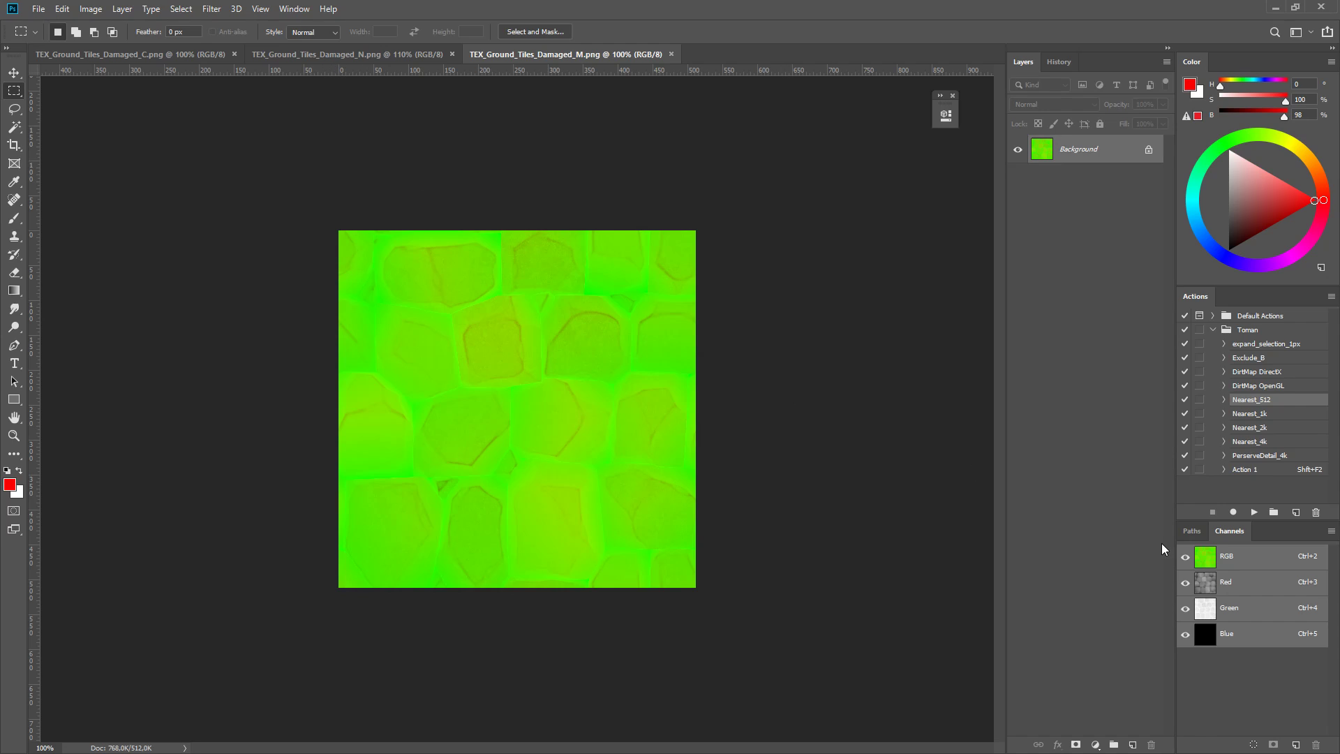
{"action": "left_click", "coordinate": [1265, 586]}
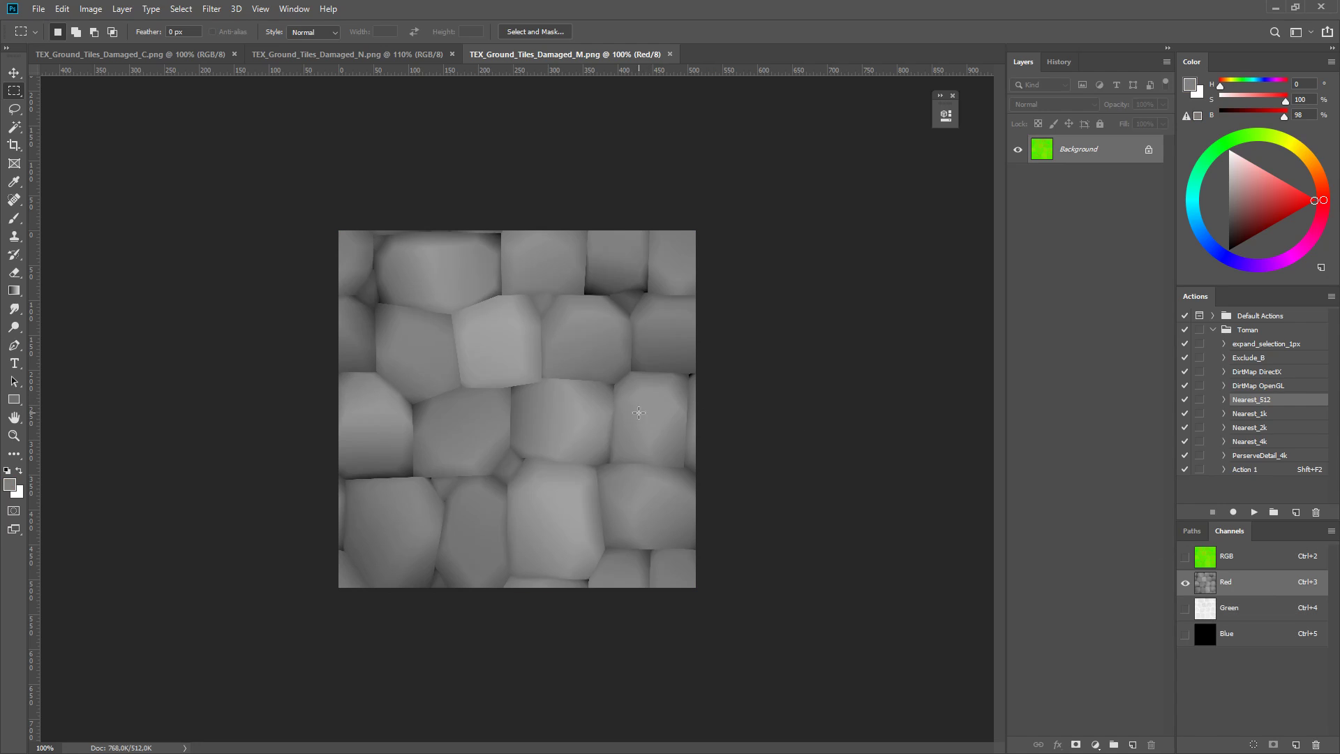
{"action": "left_click", "coordinate": [1229, 608]}
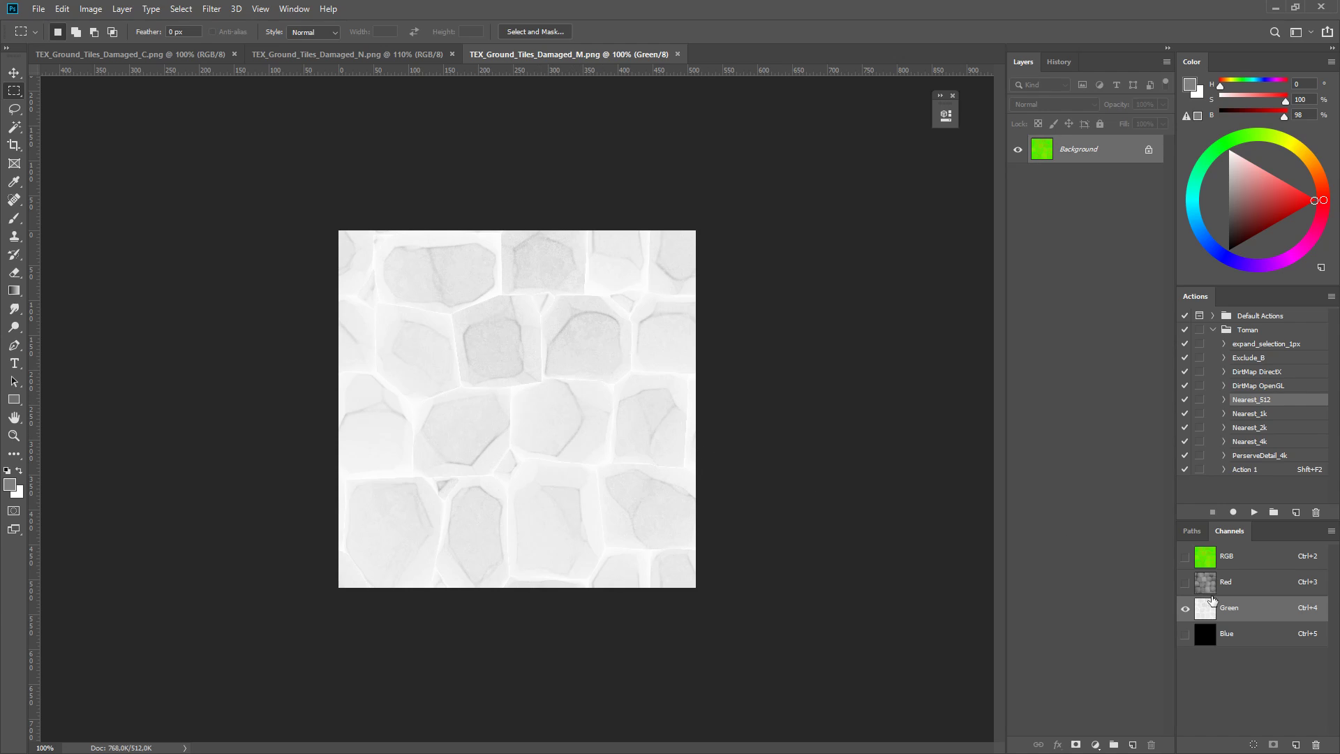
{"action": "left_click", "coordinate": [1224, 642]}
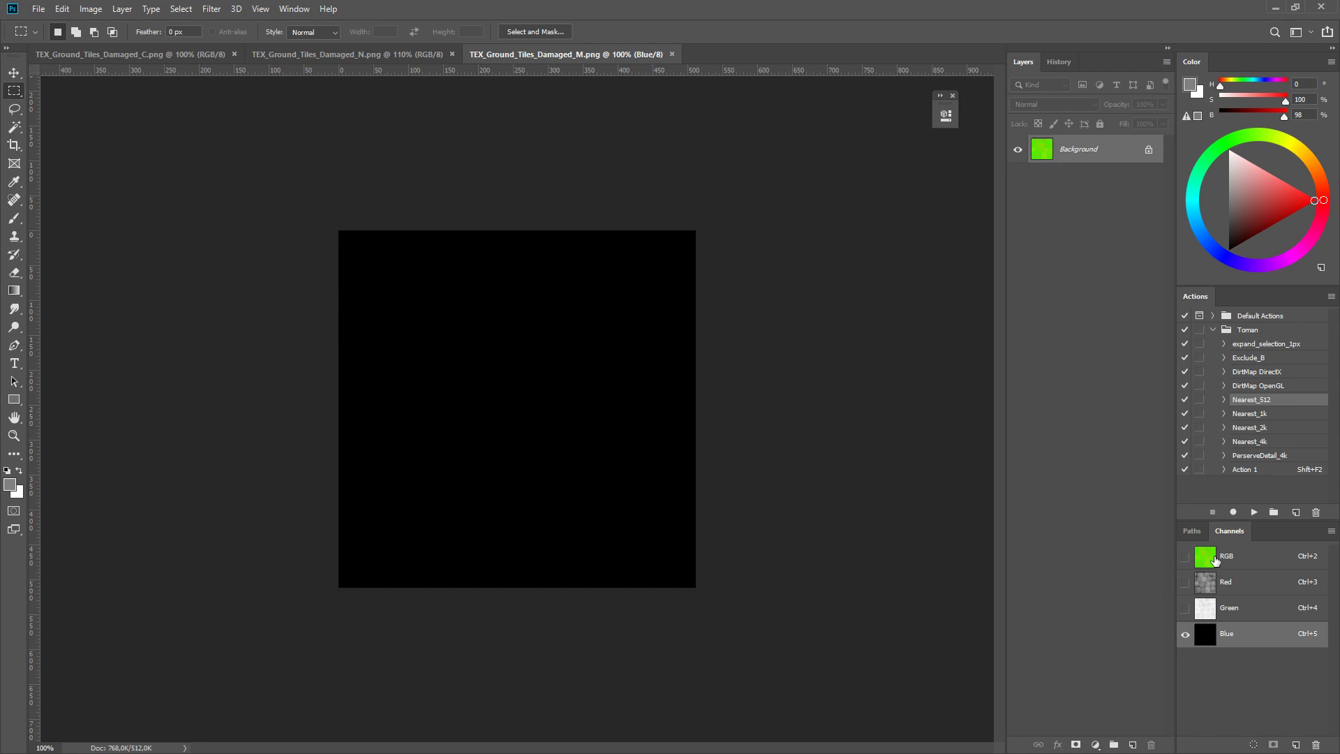
{"action": "left_click", "coordinate": [1215, 561]}
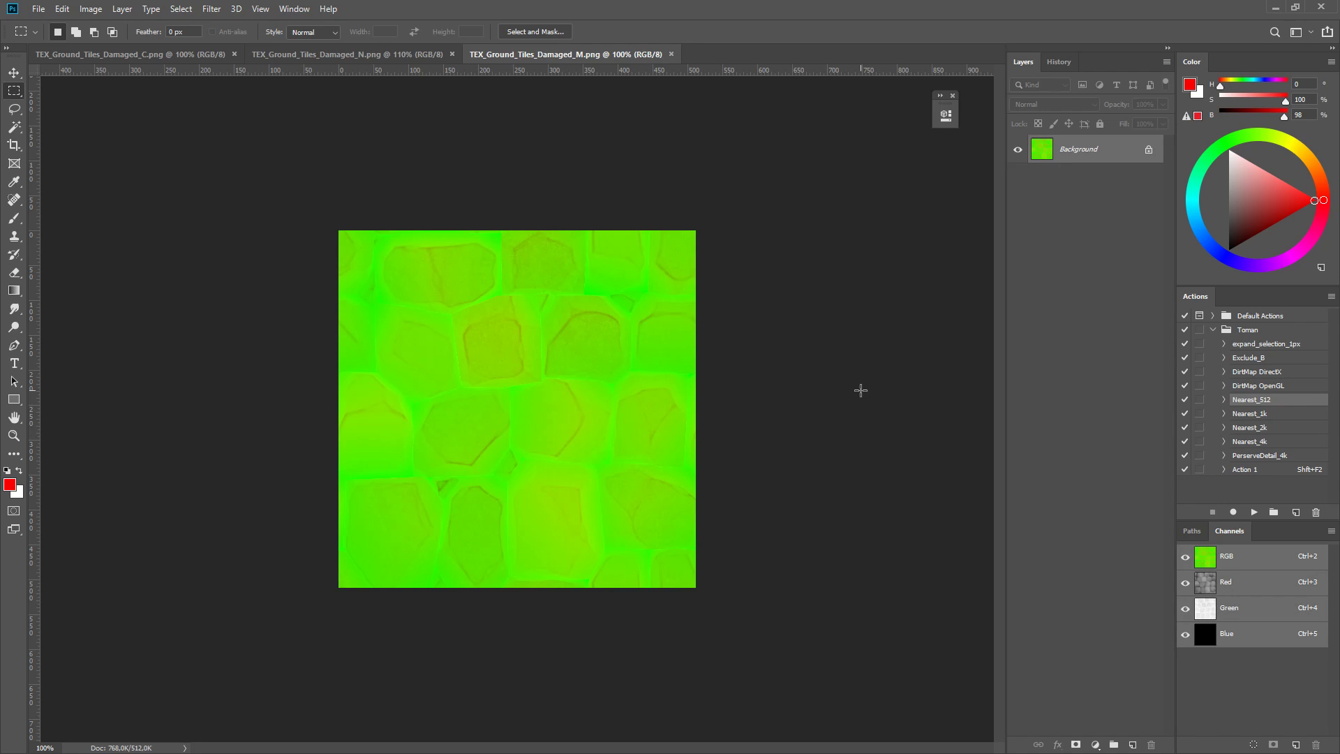
Step: Switch back to Godot, collapse the addons folder, and create a folder named textures inside the materials folder
{"action": "key", "text": "alt+Tab"}
{"action": "middle_click_drag", "start_coordinate": [858, 387], "coordinate": [843, 391]}
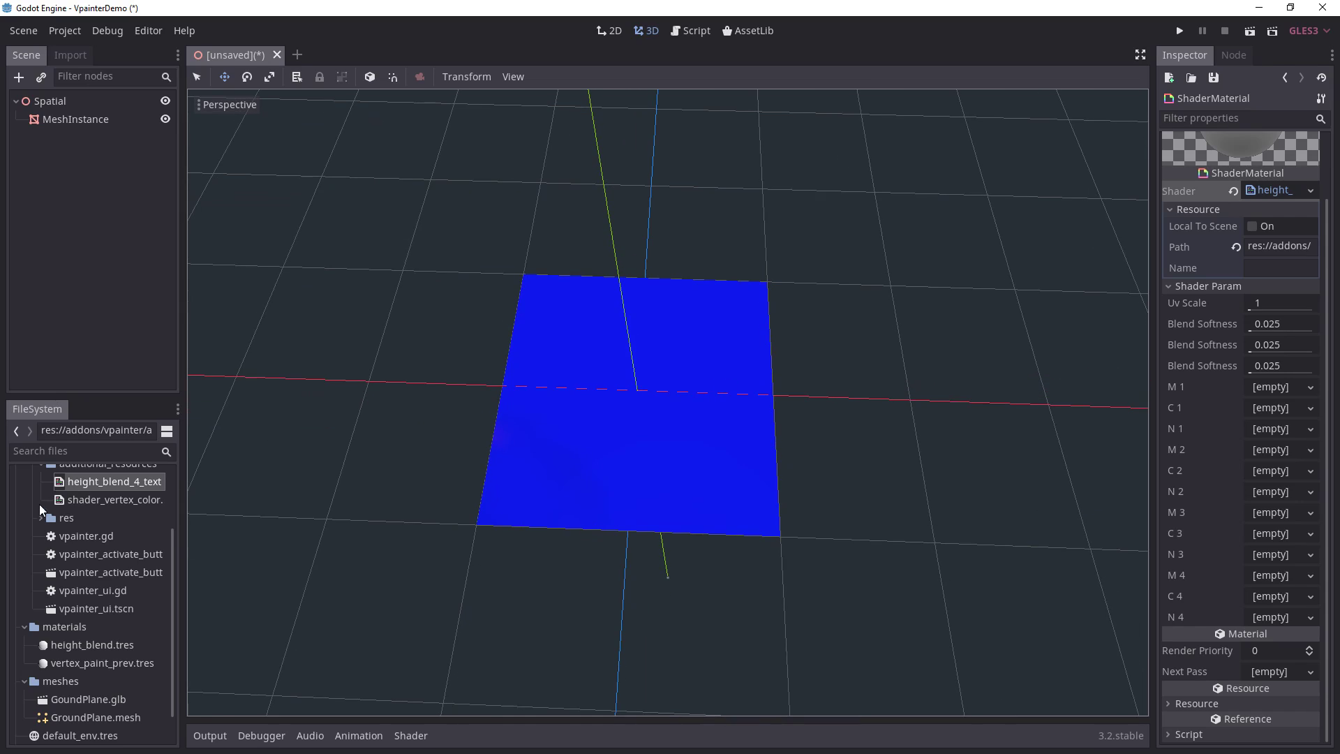
{"action": "scroll", "coordinate": [39, 504], "scroll_direction": "up", "scroll_amount": 3}
{"action": "left_click", "coordinate": [33, 483]}
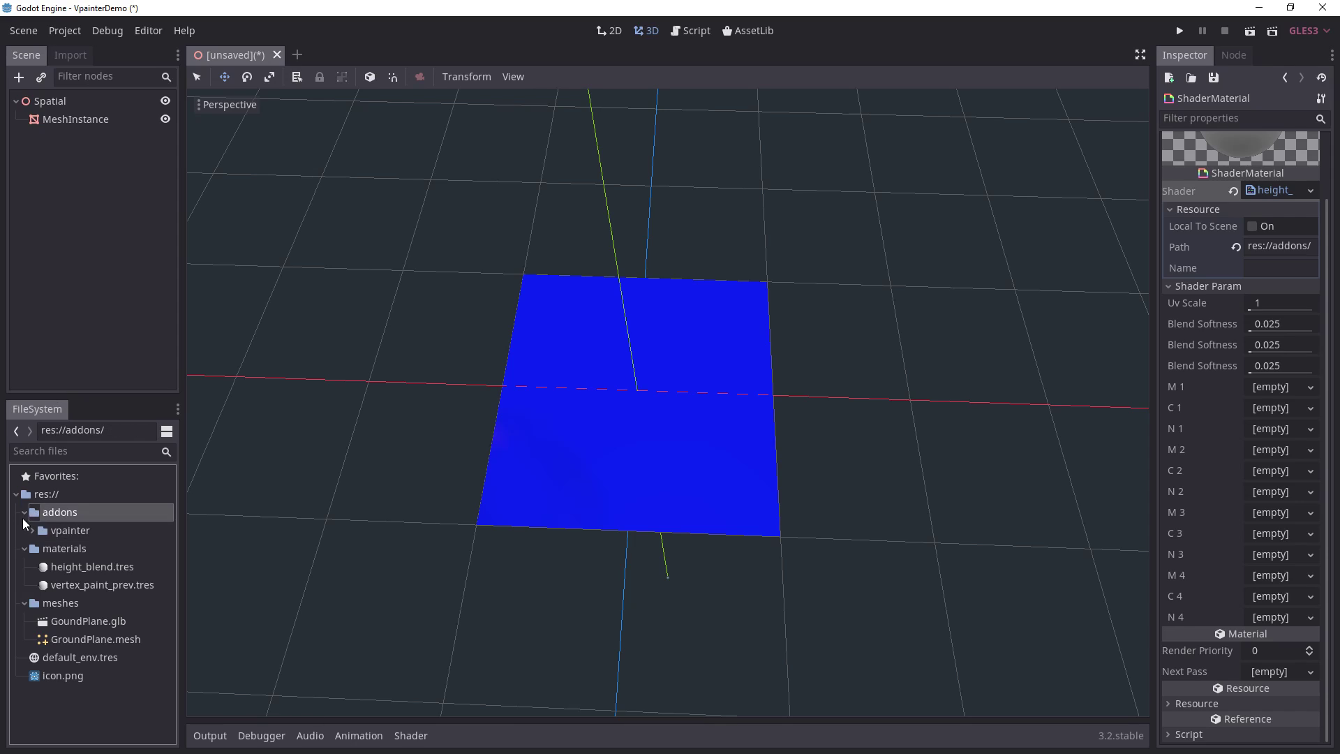
{"action": "left_click", "coordinate": [22, 513]}
{"action": "left_click", "coordinate": [52, 495]}
{"action": "left_click", "coordinate": [63, 532]}
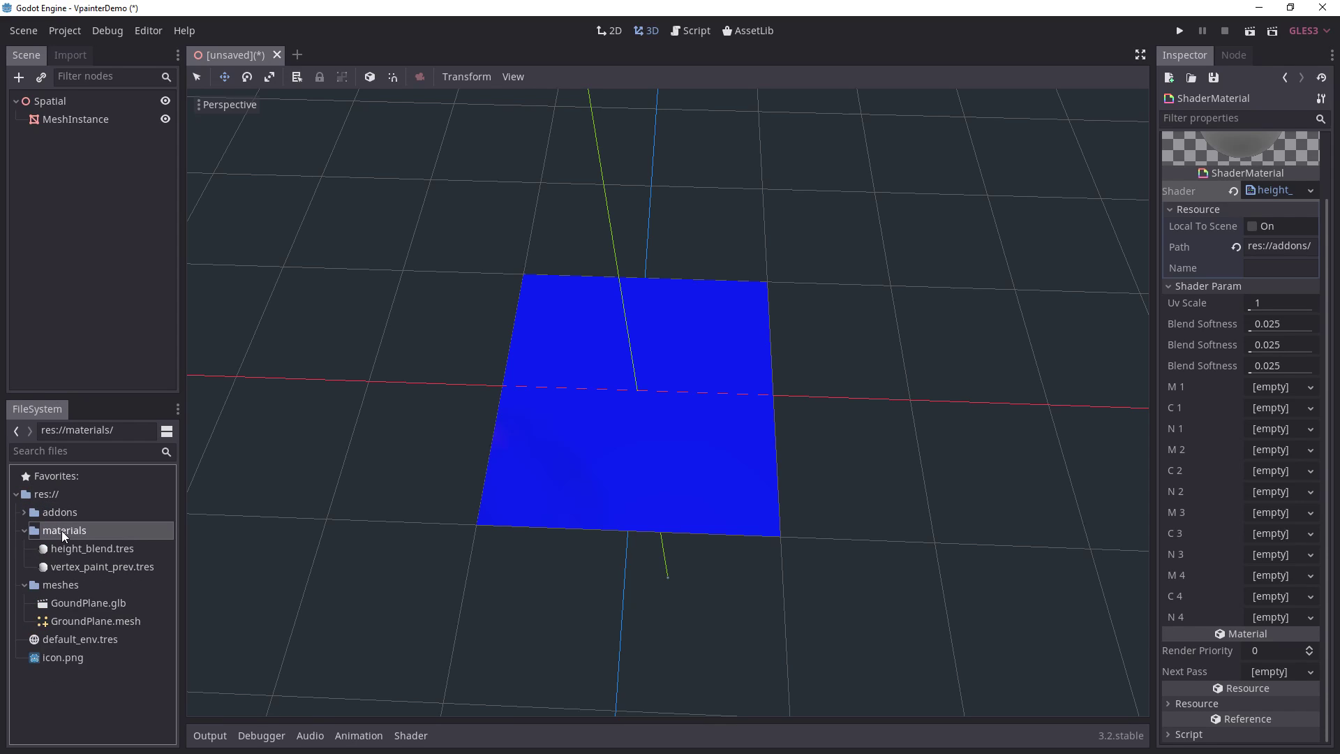
{"action": "right_click", "coordinate": [63, 530]}
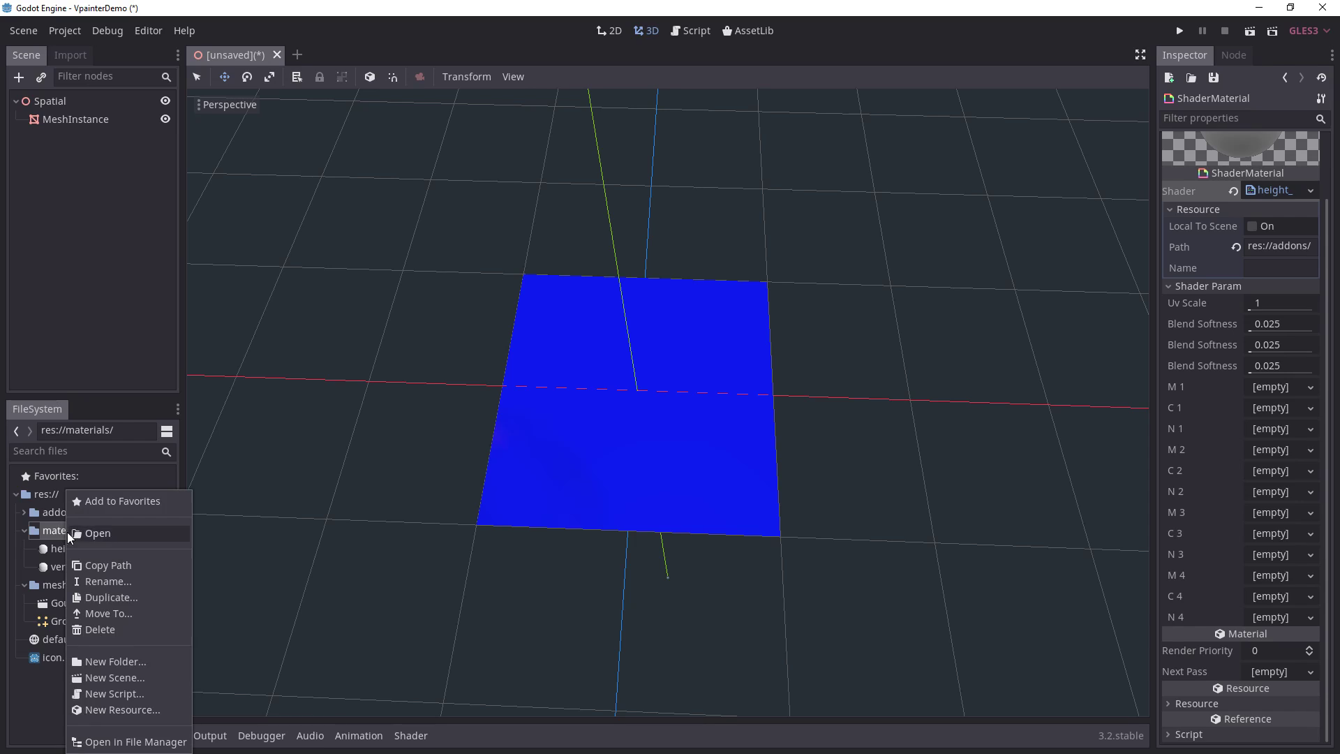
{"action": "left_click", "coordinate": [150, 663]}
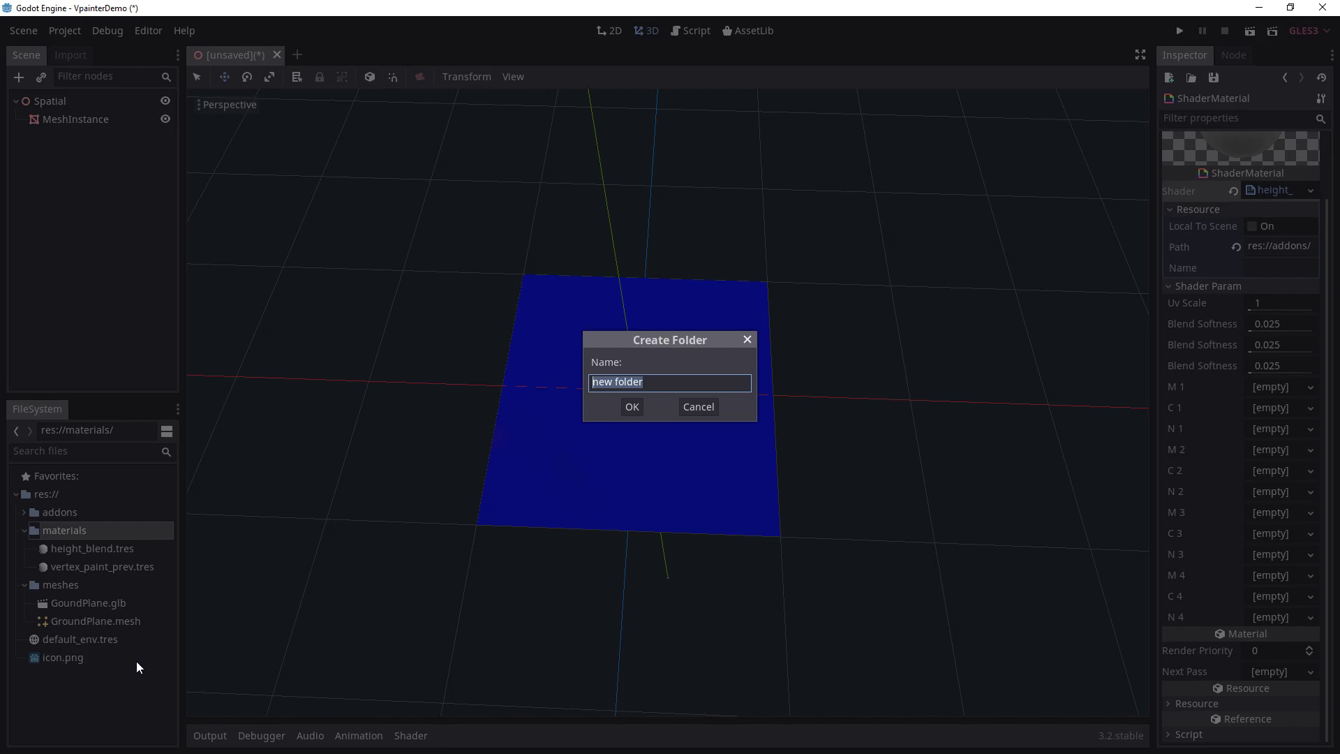
{"action": "type", "text": "textures"}
{"action": "key", "text": "Return"}
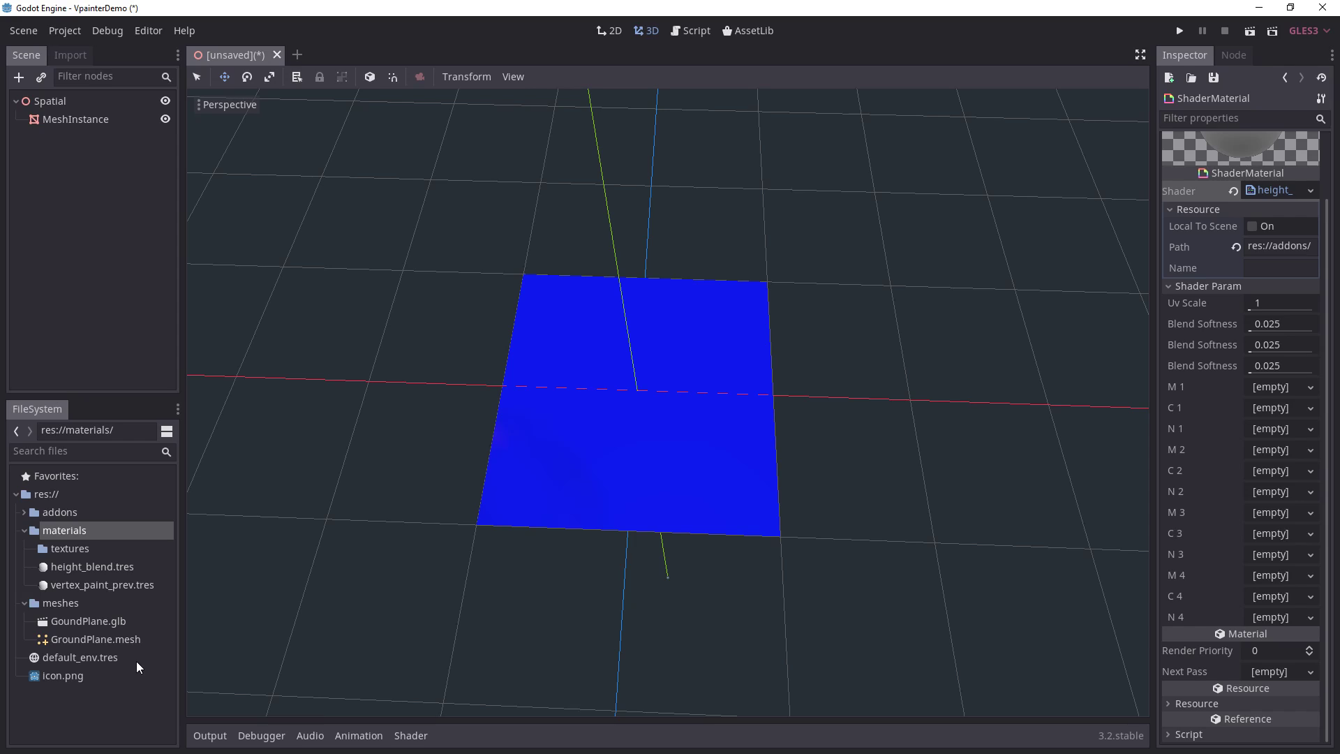
Step: Import the twelve TEX_Ground PNG files from the ruined_dungeon_floor_textures folder in File Explorer into res://materials/textures
{"action": "left_click", "coordinate": [99, 549]}
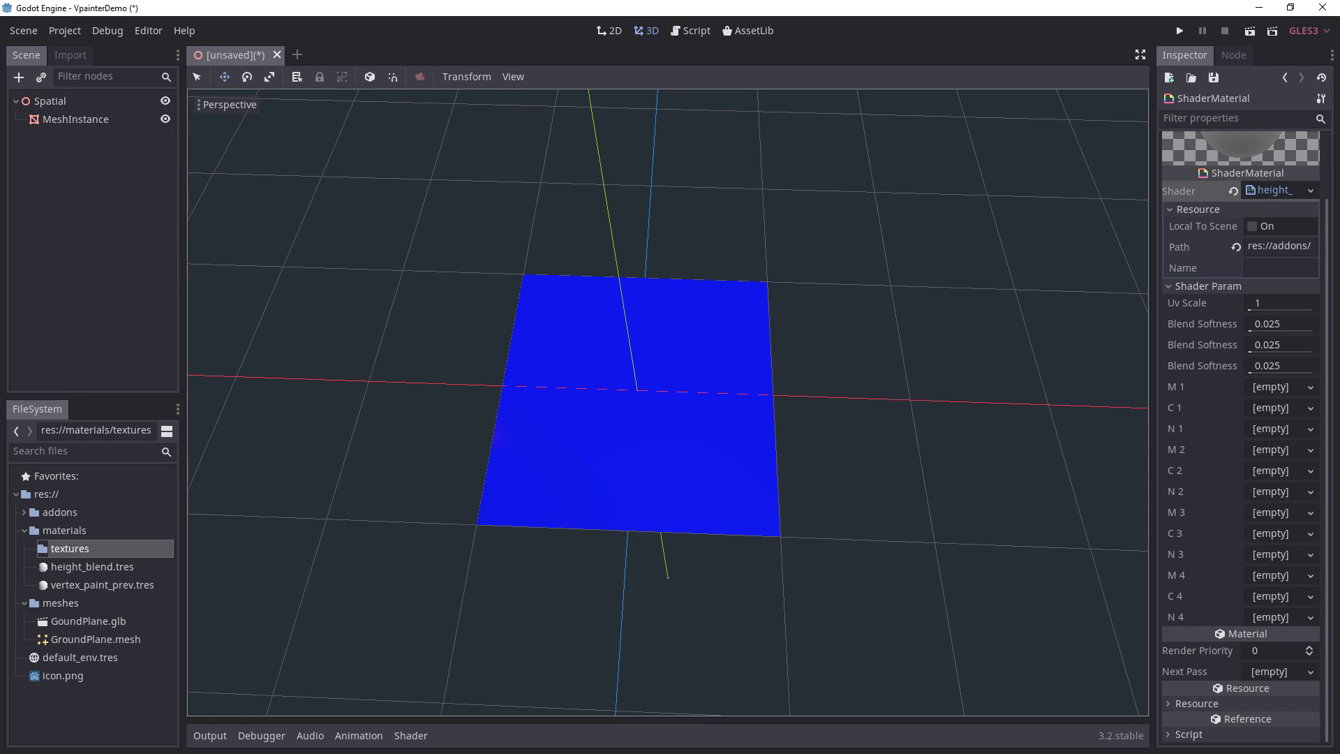
{"action": "key", "text": "alt+Tab"}
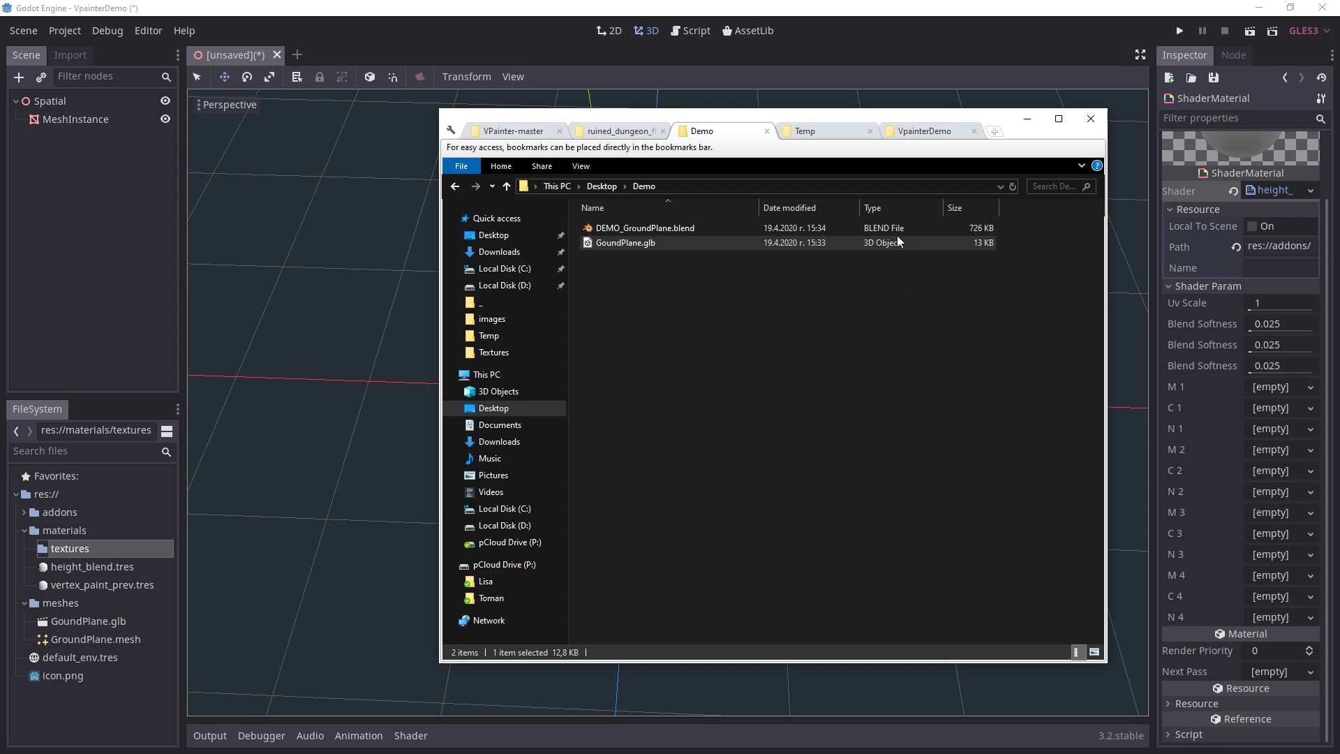
{"action": "left_click", "coordinate": [620, 130]}
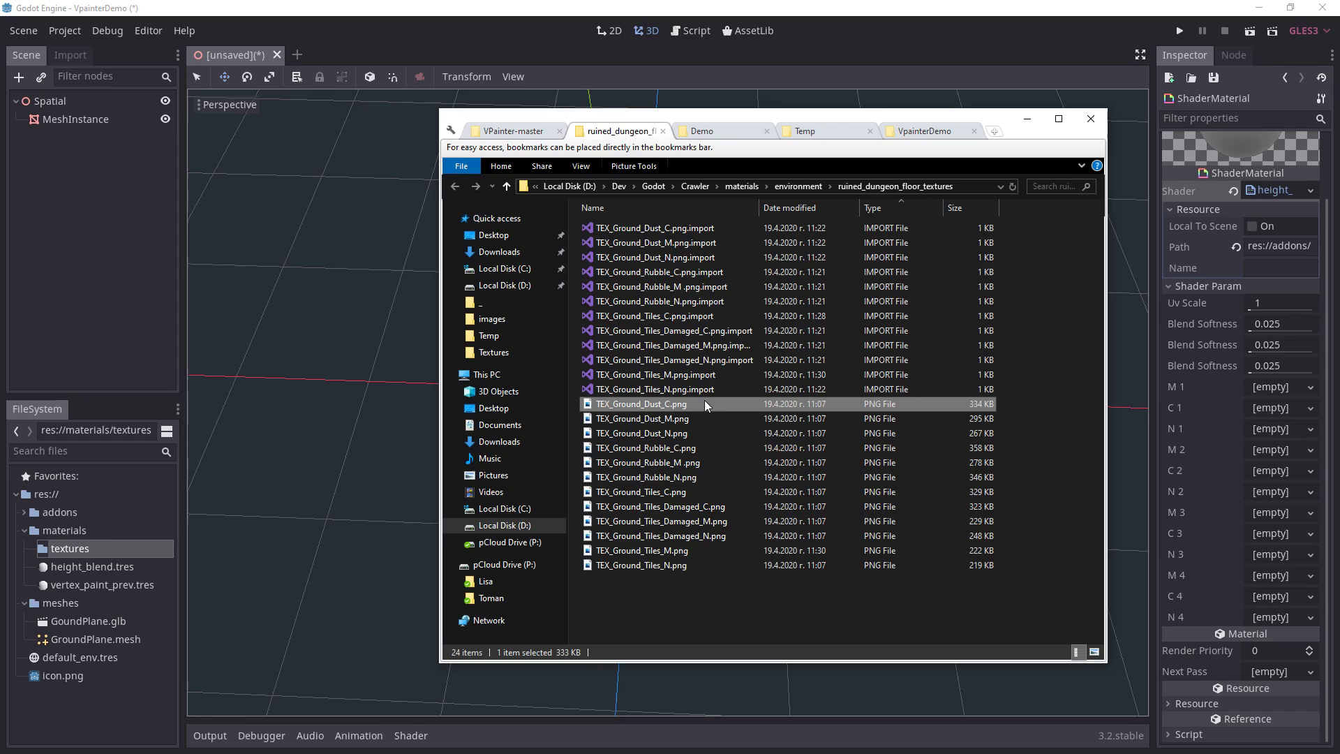
{"action": "left_click", "coordinate": [694, 566], "text": "shift"}
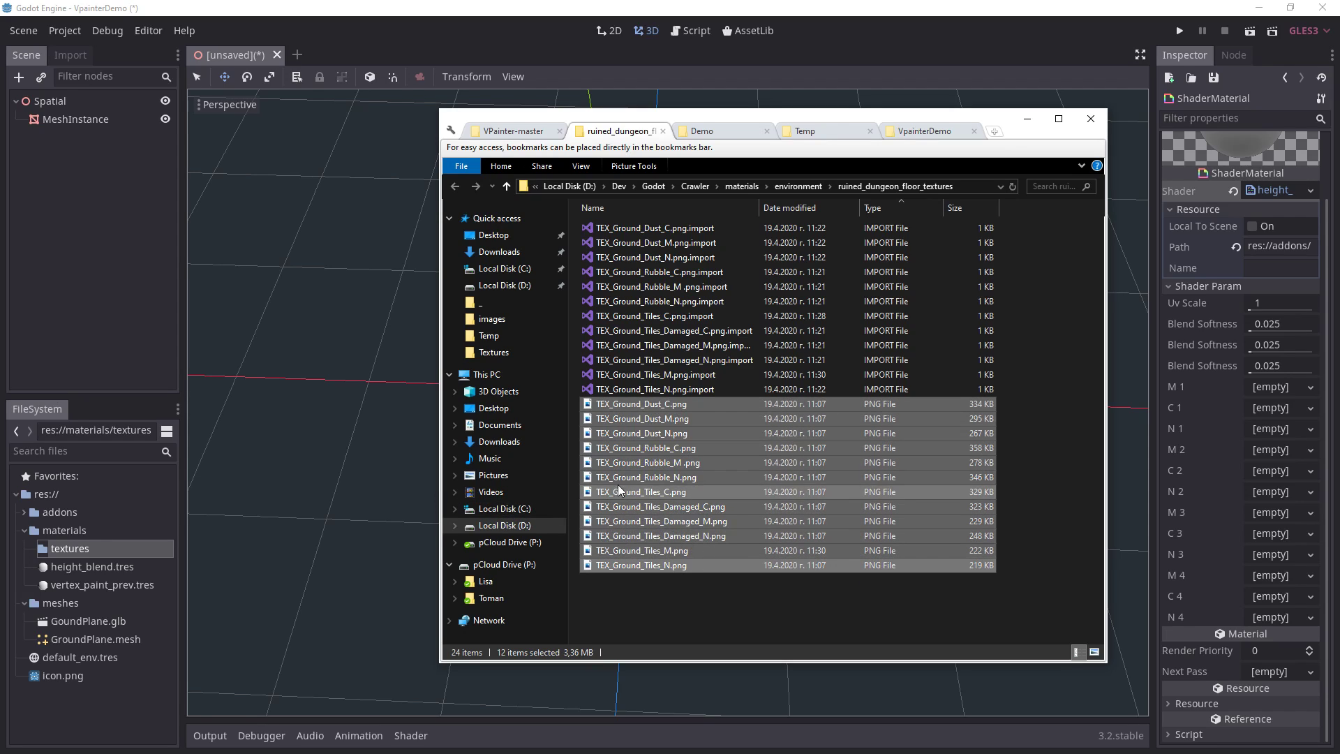
{"action": "left_click_drag", "start_coordinate": [645, 418], "coordinate": [88, 545]}
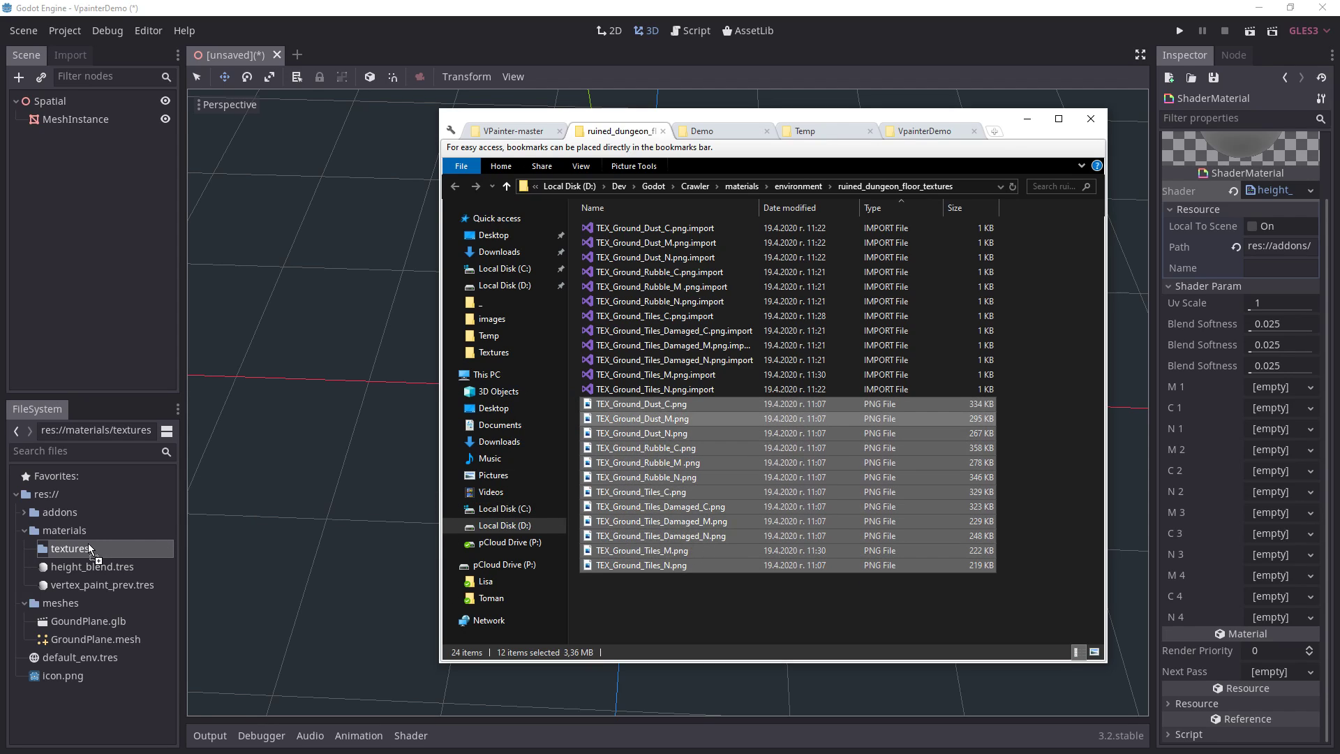
{"action": "left_click", "coordinate": [325, 518]}
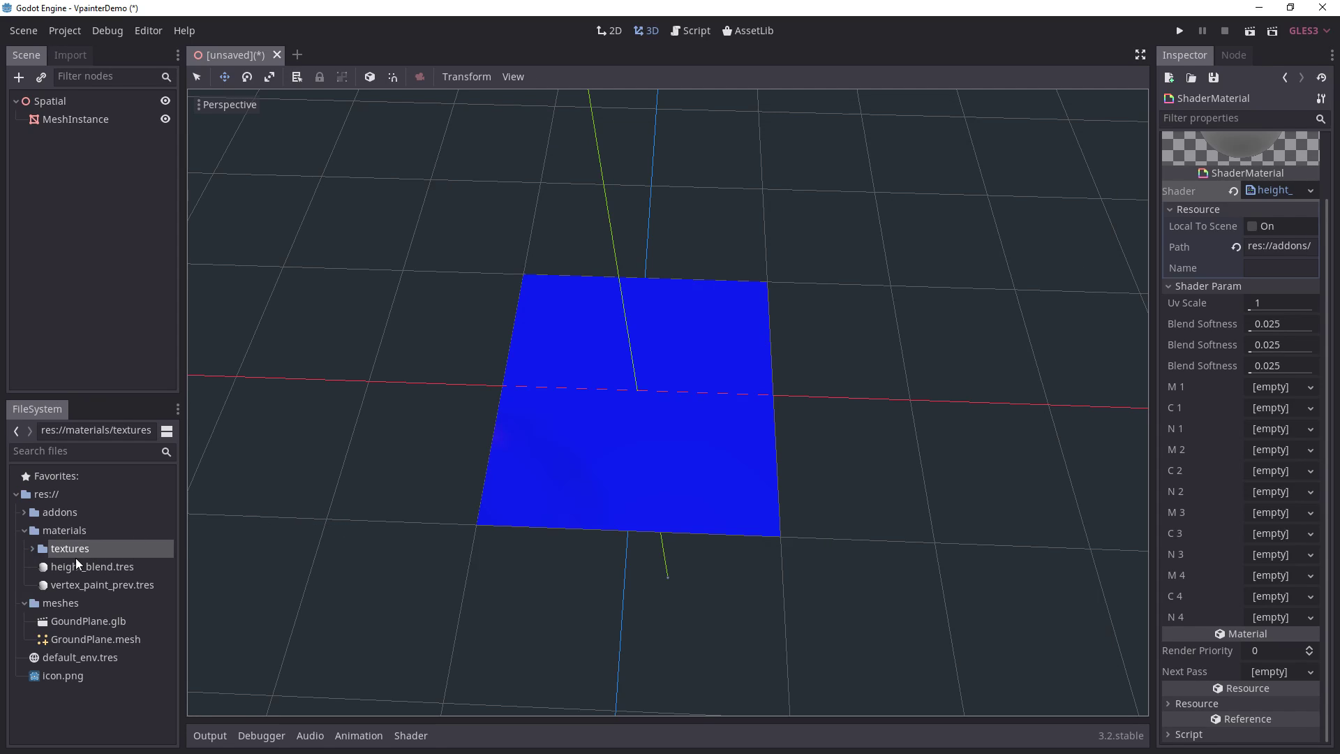
Step: Expand the textures folder and enlarge the project file browser in width and height so the texture names are readable
{"action": "left_click", "coordinate": [32, 550]}
{"action": "scroll", "coordinate": [83, 565], "scroll_direction": "down", "scroll_amount": 4}
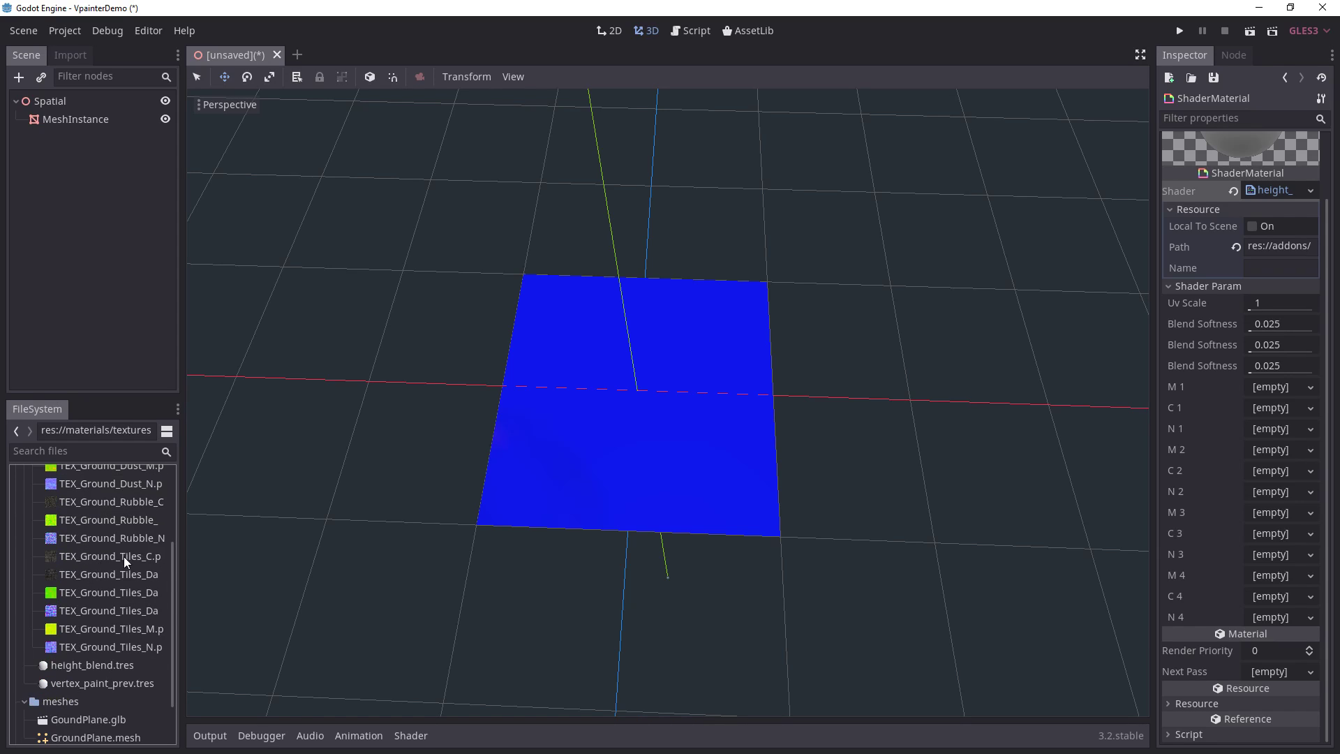
{"action": "scroll", "coordinate": [132, 534], "scroll_direction": "up", "scroll_amount": 2}
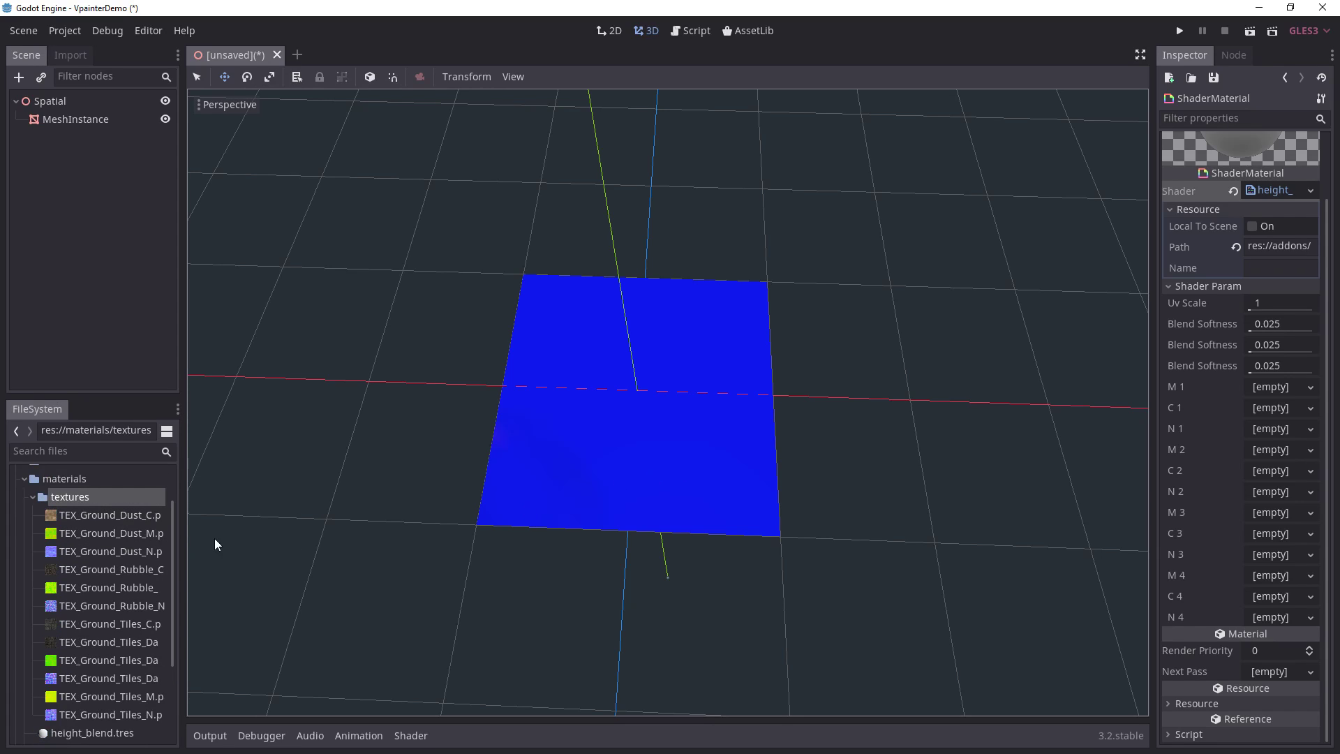
{"action": "left_click_drag", "start_coordinate": [184, 533], "coordinate": [218, 533]}
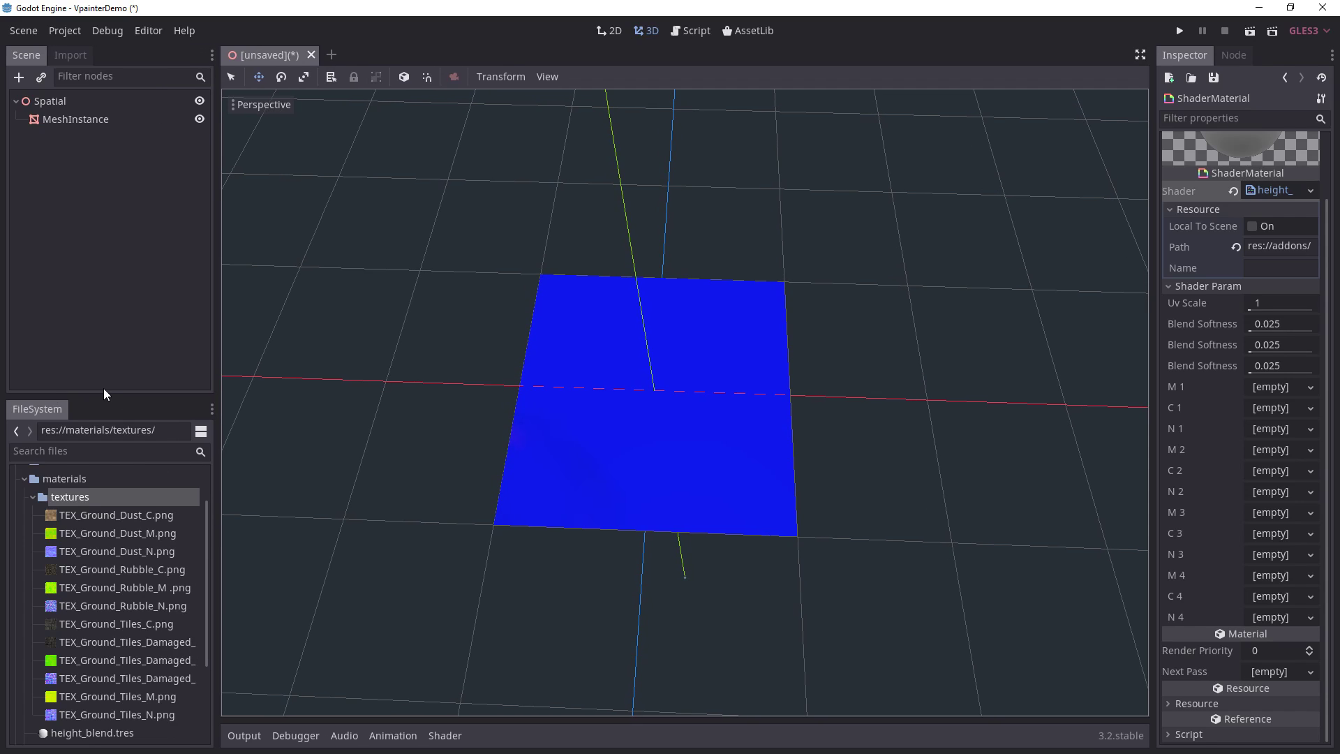
{"action": "left_click_drag", "start_coordinate": [102, 398], "coordinate": [132, 218]}
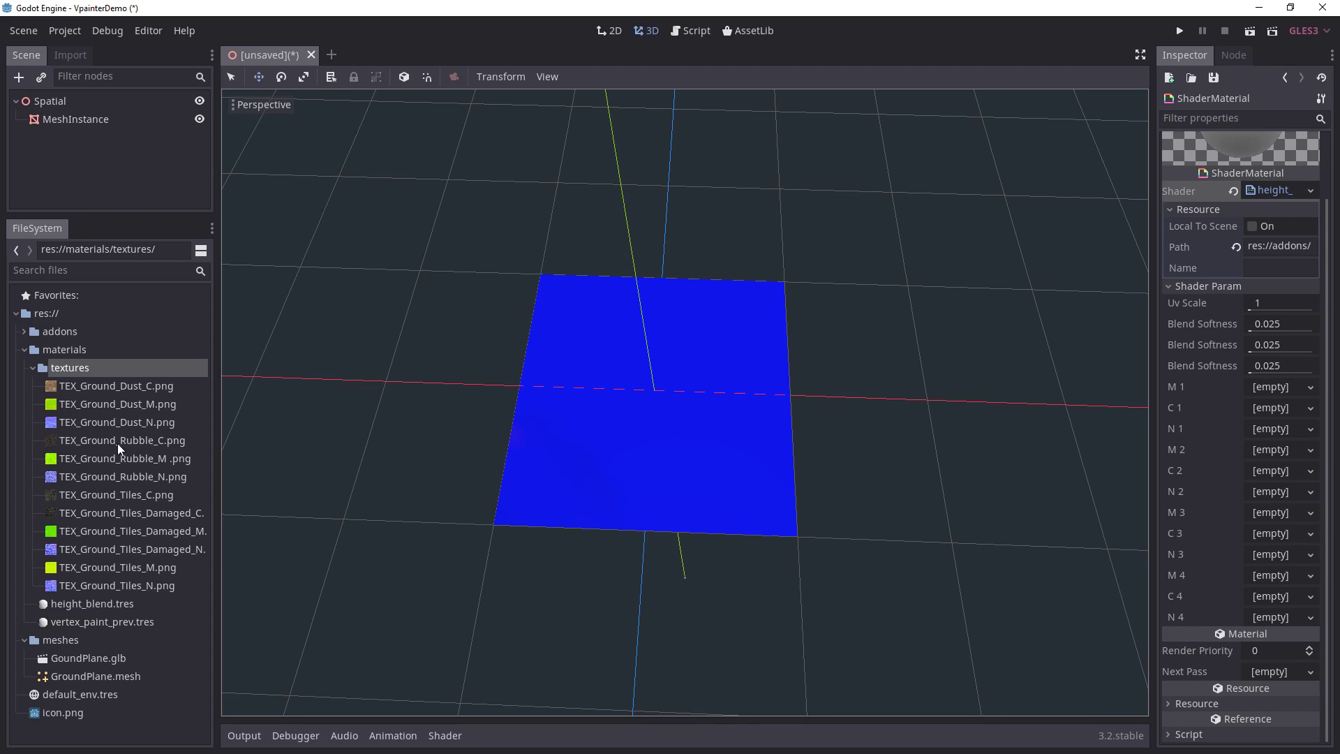
Step: Assign the TEX_Ground_Rubble mask, colour and normal textures to the material's M 1, C 1 and N 1 shader parameters
{"action": "left_click_drag", "start_coordinate": [118, 447], "coordinate": [1265, 415]}
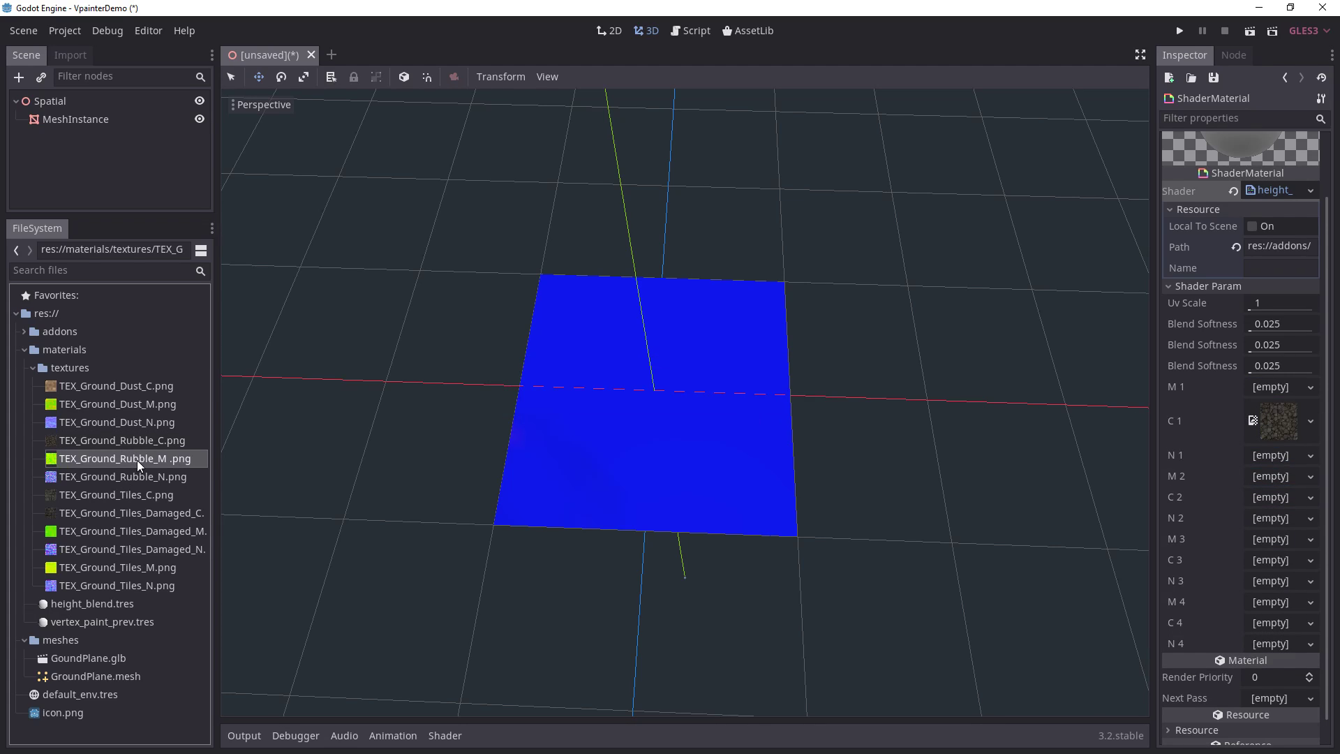
{"action": "left_click_drag", "start_coordinate": [137, 459], "coordinate": [1259, 396]}
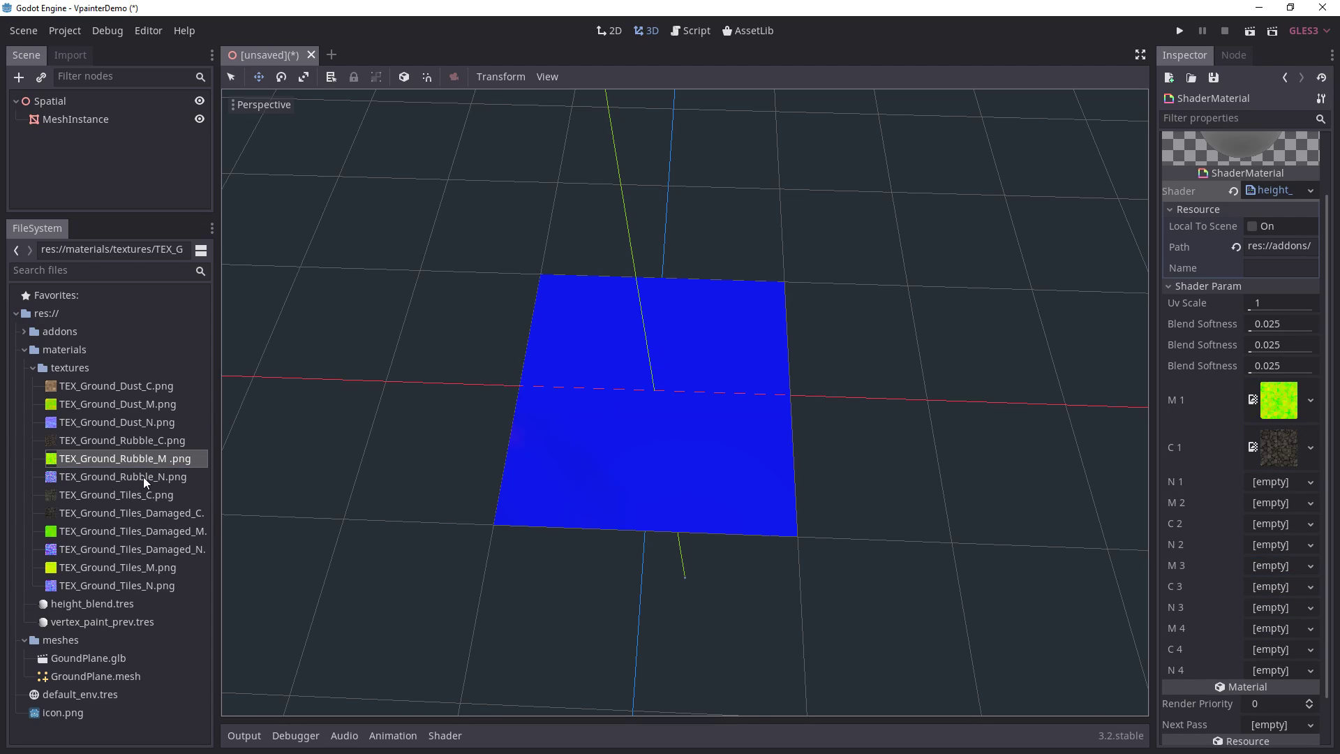
{"action": "left_click_drag", "start_coordinate": [144, 477], "coordinate": [1265, 485]}
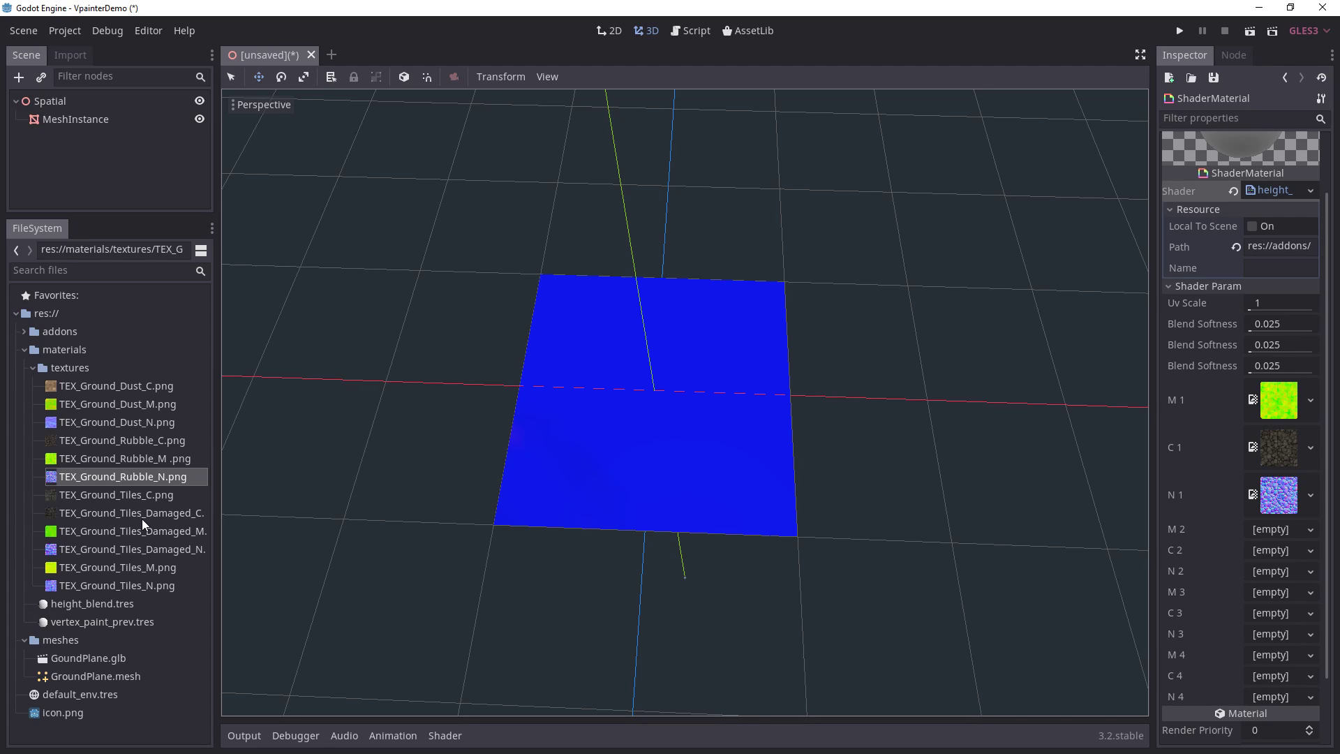
Step: Assign the TEX_Ground_Tiles_Damaged colour, mask and normal textures to C 2, M 2 and N 2, widening the file browser to show full names
{"action": "left_click_drag", "start_coordinate": [141, 518], "coordinate": [1269, 556]}
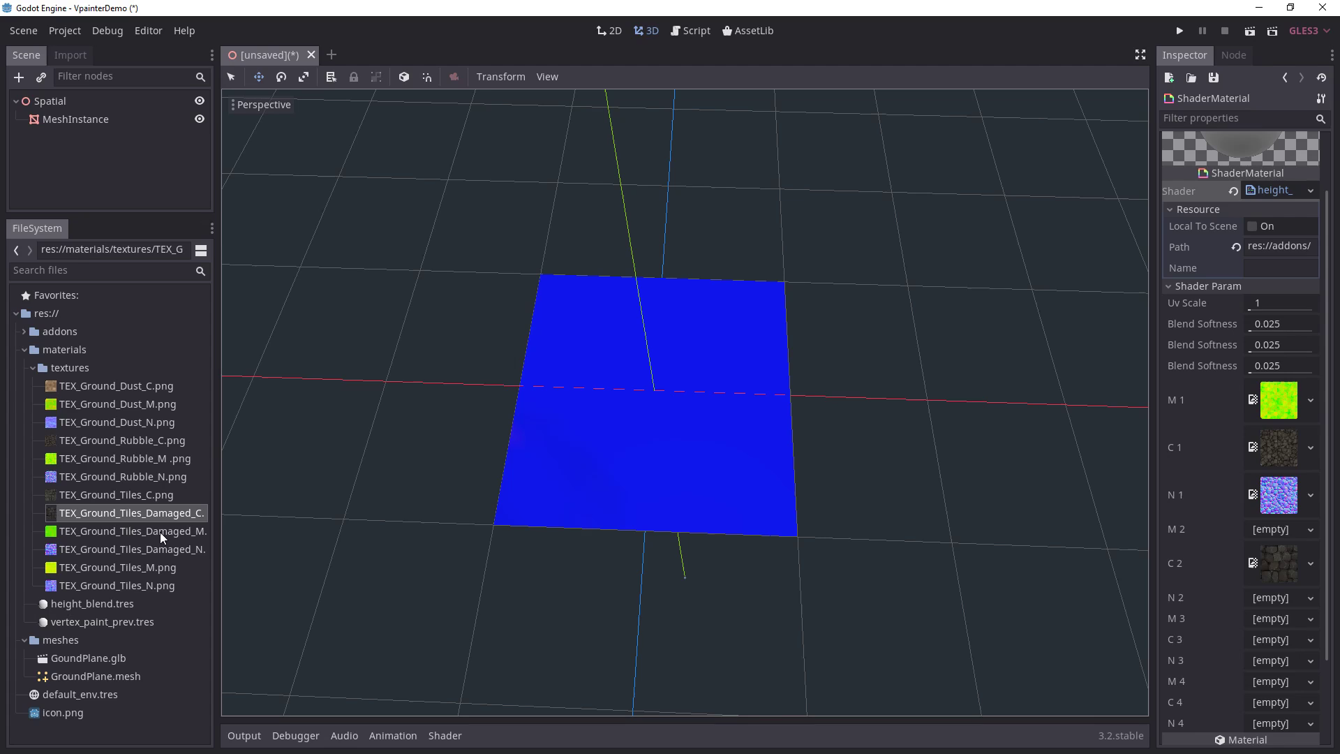
{"action": "left_click_drag", "start_coordinate": [217, 534], "coordinate": [277, 530]}
{"action": "left_click_drag", "start_coordinate": [140, 531], "coordinate": [1271, 531]}
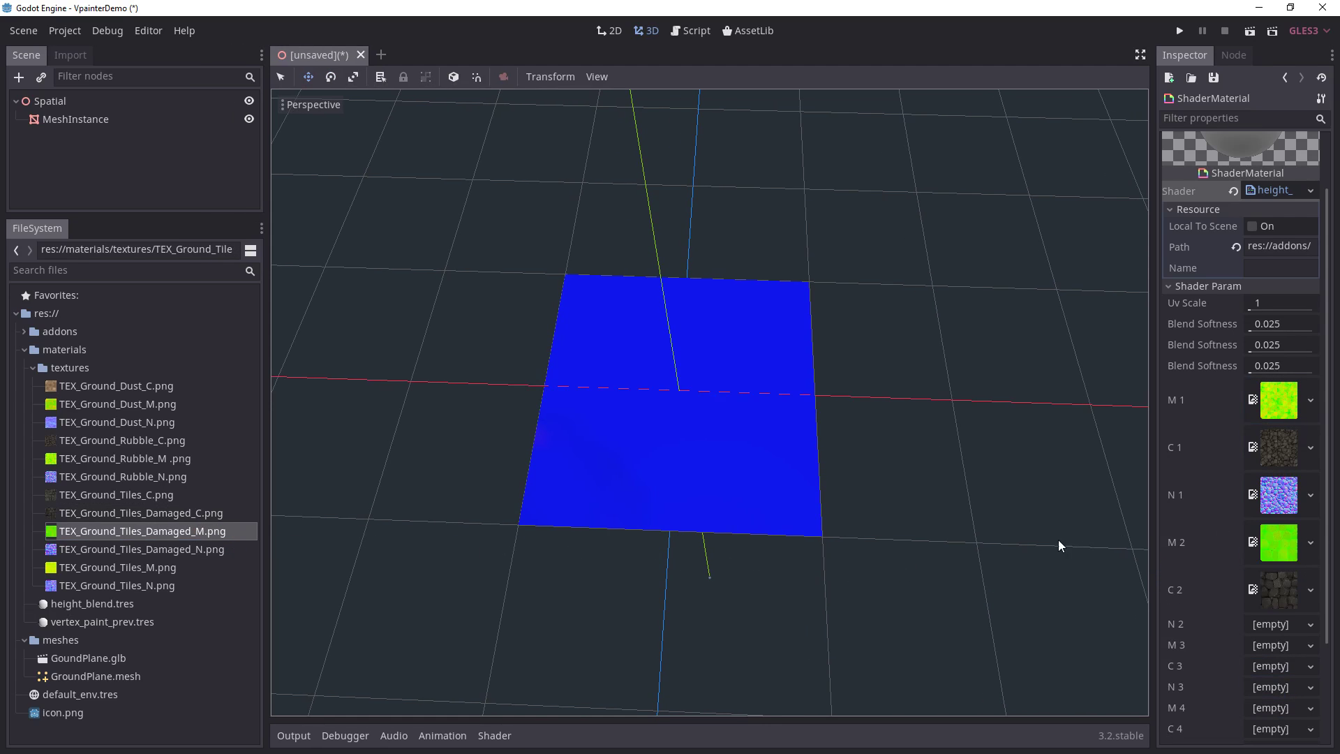
{"action": "left_click_drag", "start_coordinate": [209, 551], "coordinate": [1268, 626]}
{"action": "scroll", "coordinate": [1184, 576], "scroll_direction": "down", "scroll_amount": 3}
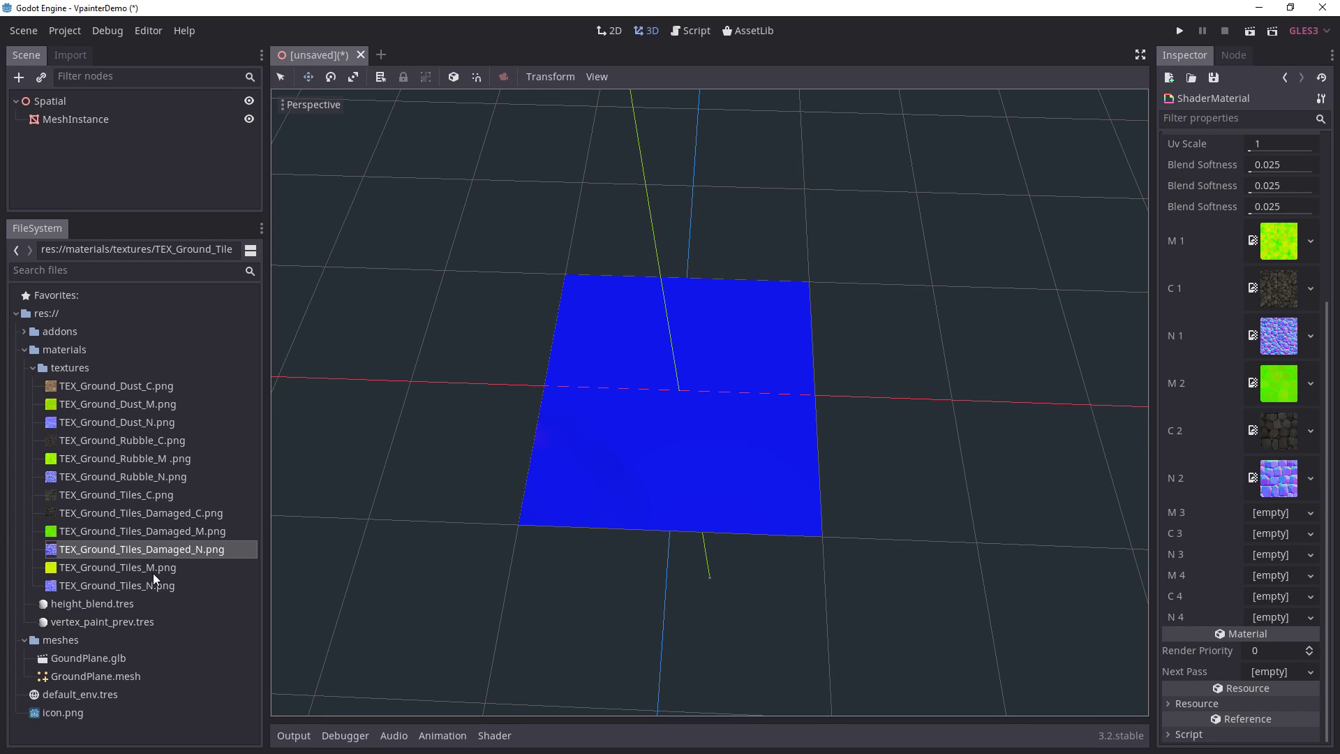
Step: Assign TEX_Ground_Tiles_M.png, TEX_Ground_Tiles_N.png and TEX_Ground_Tiles_C.png to the M 3, N 3 and C 3 shader parameters
{"action": "left_click_drag", "start_coordinate": [153, 571], "coordinate": [1271, 515]}
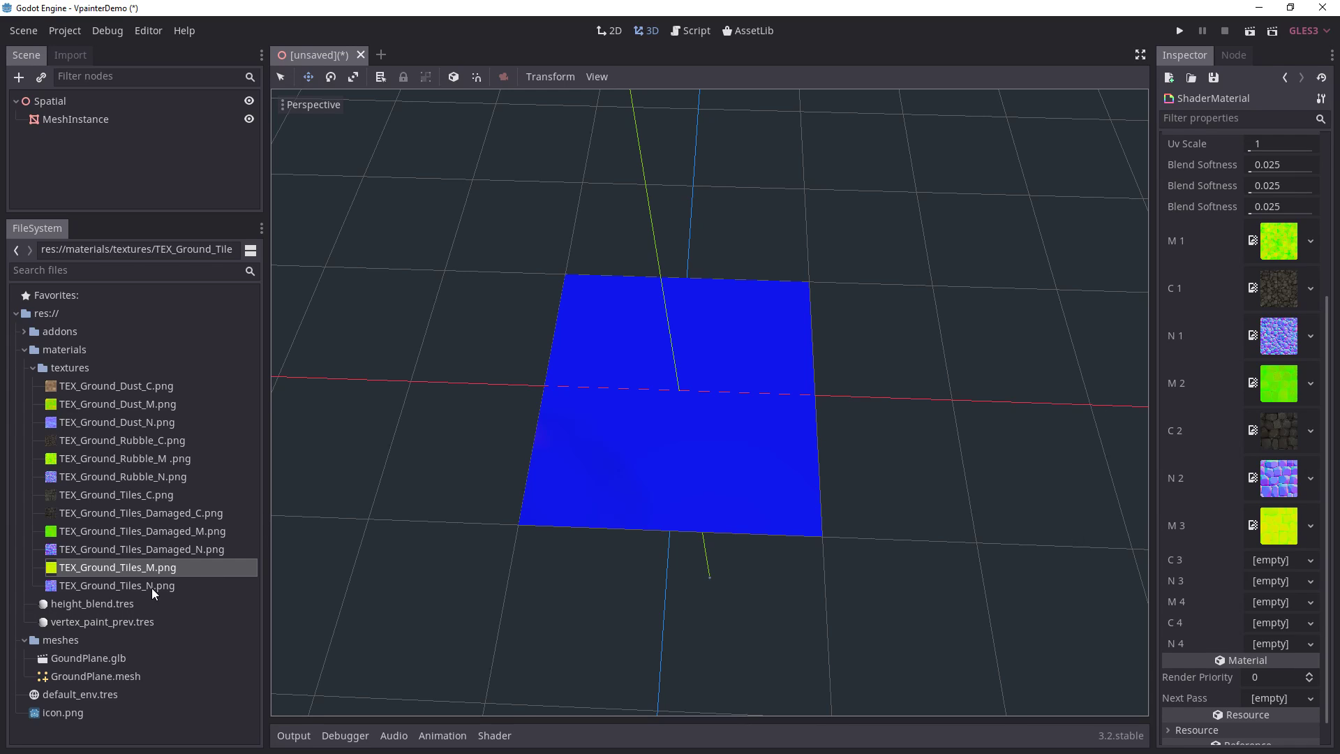
{"action": "left_click_drag", "start_coordinate": [153, 587], "coordinate": [1269, 585]}
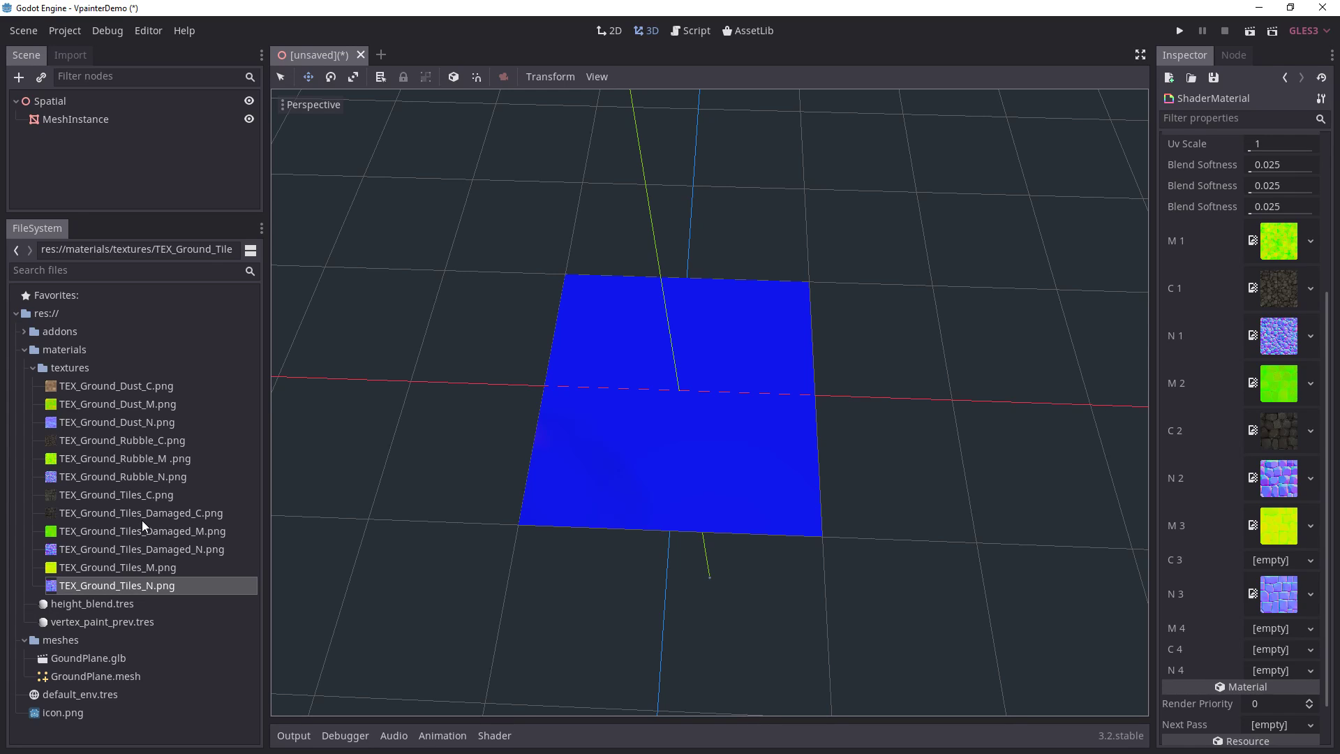
{"action": "left_click_drag", "start_coordinate": [136, 500], "coordinate": [1252, 571]}
{"action": "scroll", "coordinate": [1216, 560], "scroll_direction": "down", "scroll_amount": 3}
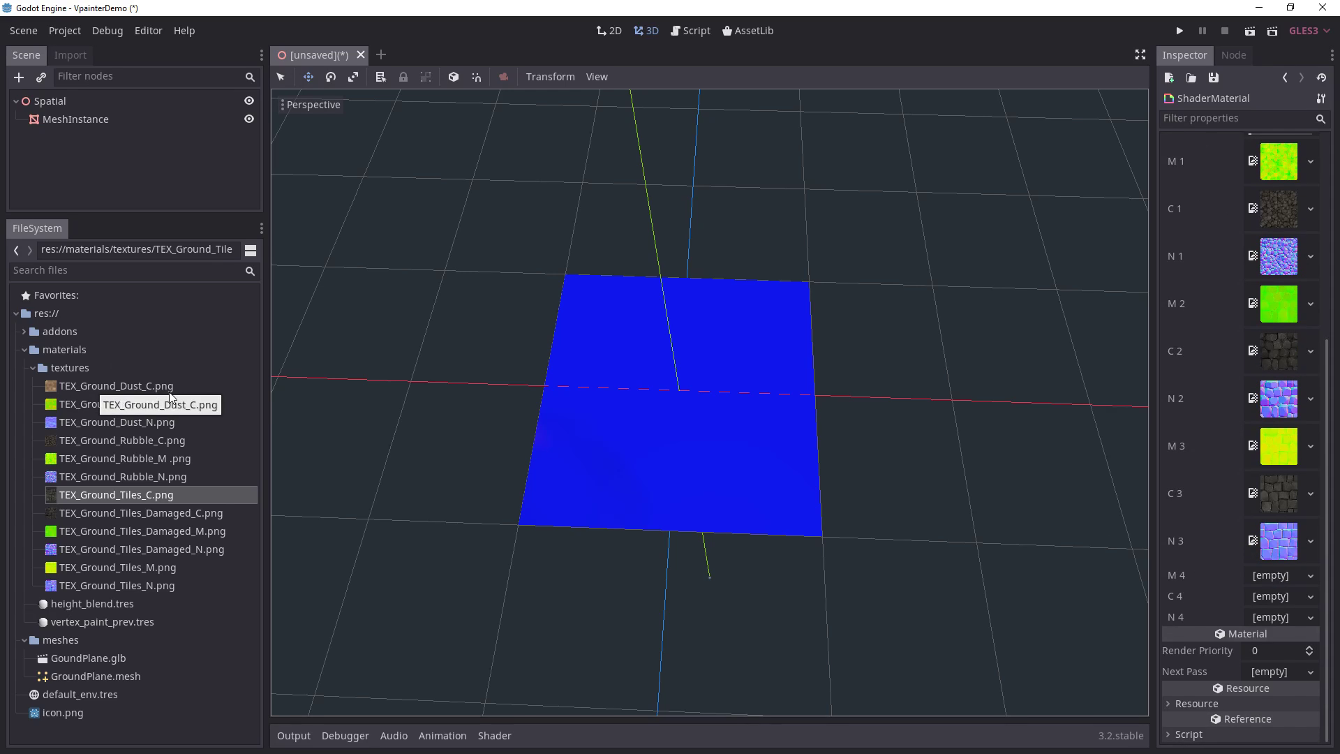
Step: Assign the TEX_Ground_Dust colour, mask and normal textures to the C 4, M 4 and N 4 shader parameters
{"action": "left_click_drag", "start_coordinate": [122, 389], "coordinate": [1264, 603]}
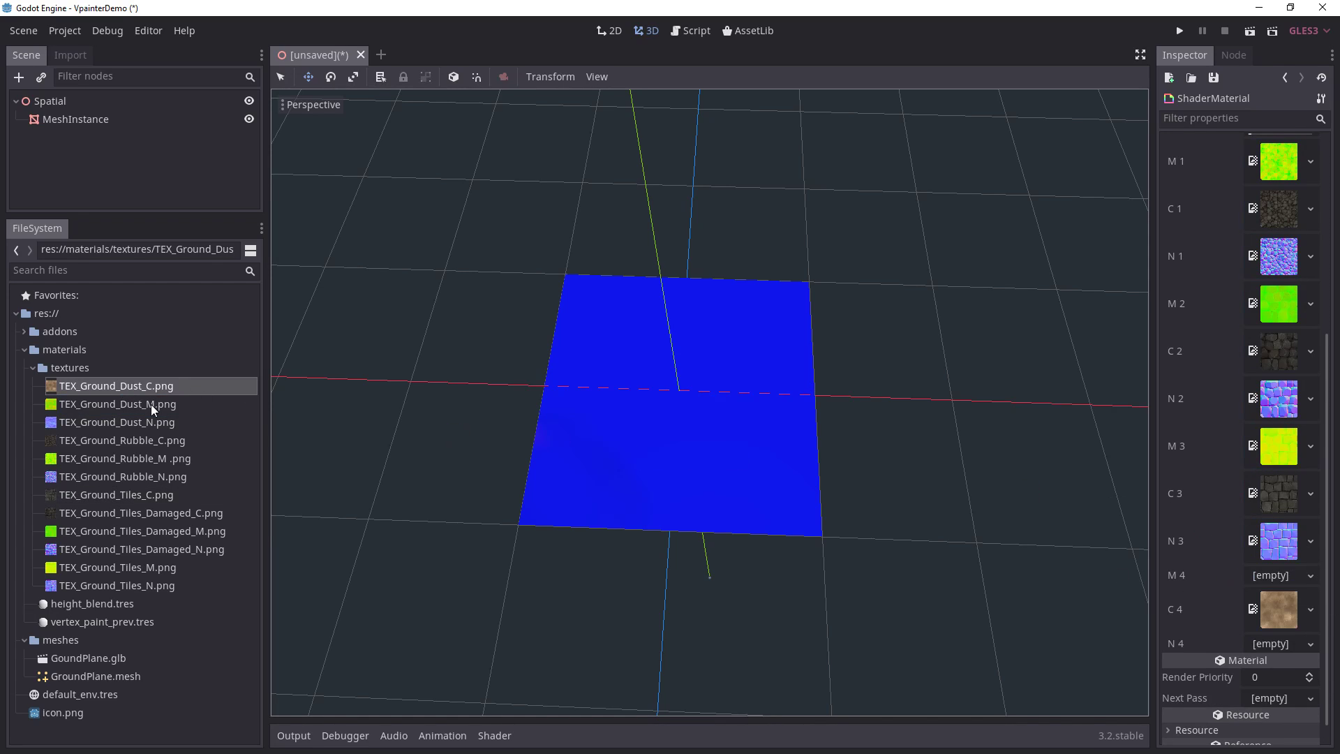
{"action": "left_click_drag", "start_coordinate": [155, 411], "coordinate": [1282, 585]}
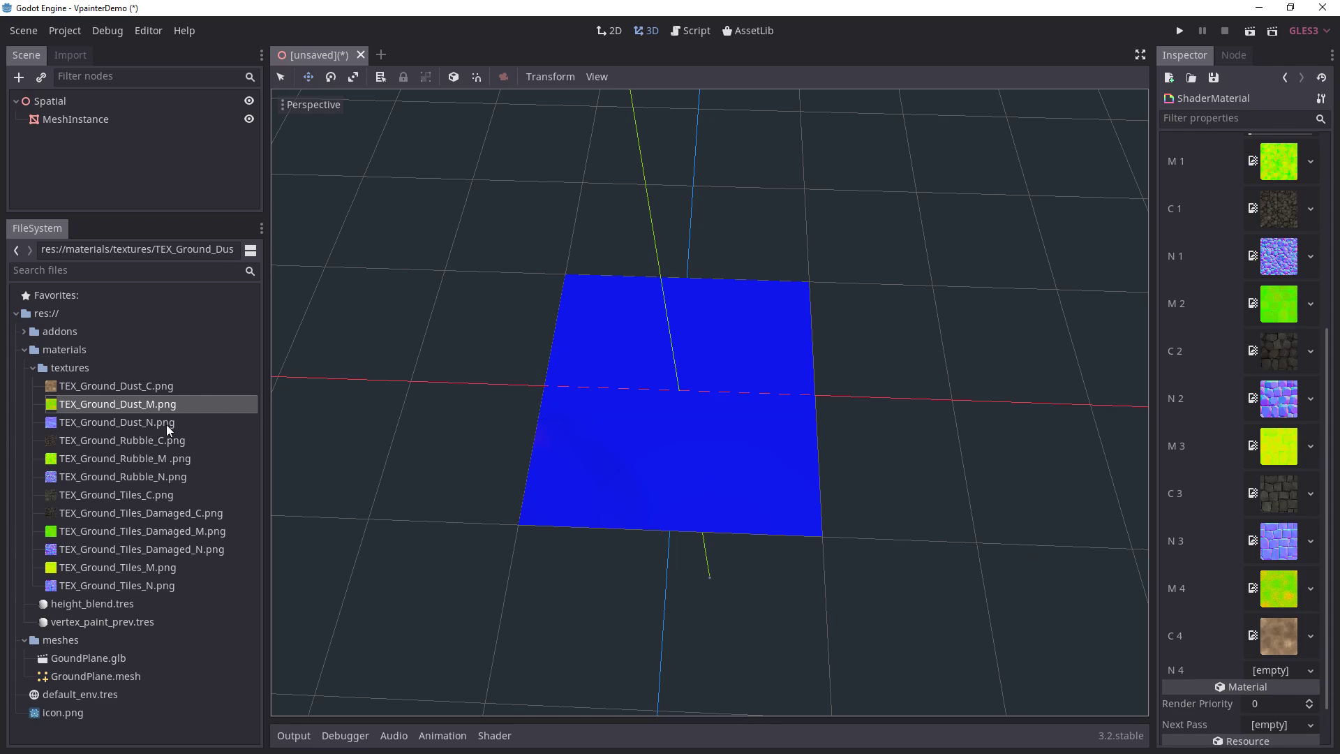
{"action": "left_click_drag", "start_coordinate": [167, 423], "coordinate": [1291, 681]}
{"action": "scroll", "coordinate": [1220, 497], "scroll_direction": "up", "scroll_amount": 5}
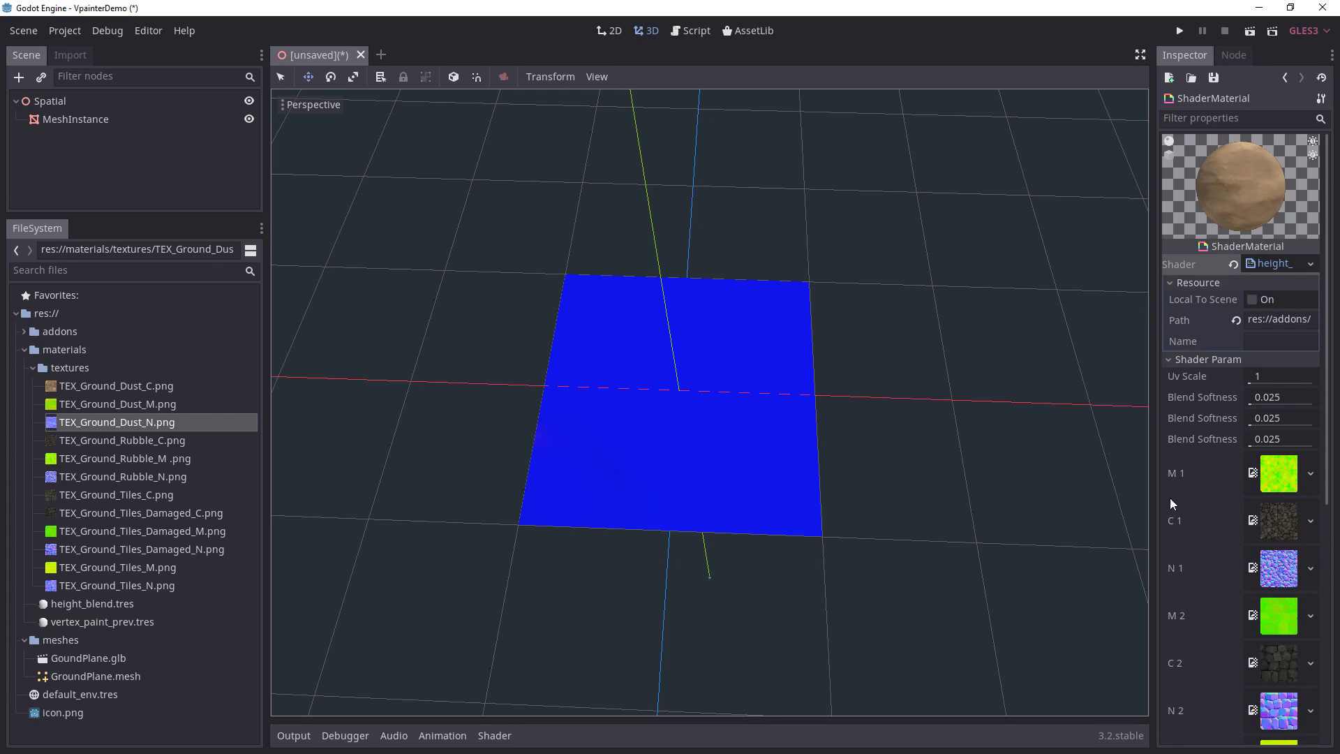
Step: Select the MeshInstance, collapse the textures folder, and assign height_blend.tres as the mesh's Surface 1 material
{"action": "middle_click_drag", "start_coordinate": [565, 382], "coordinate": [485, 330]}
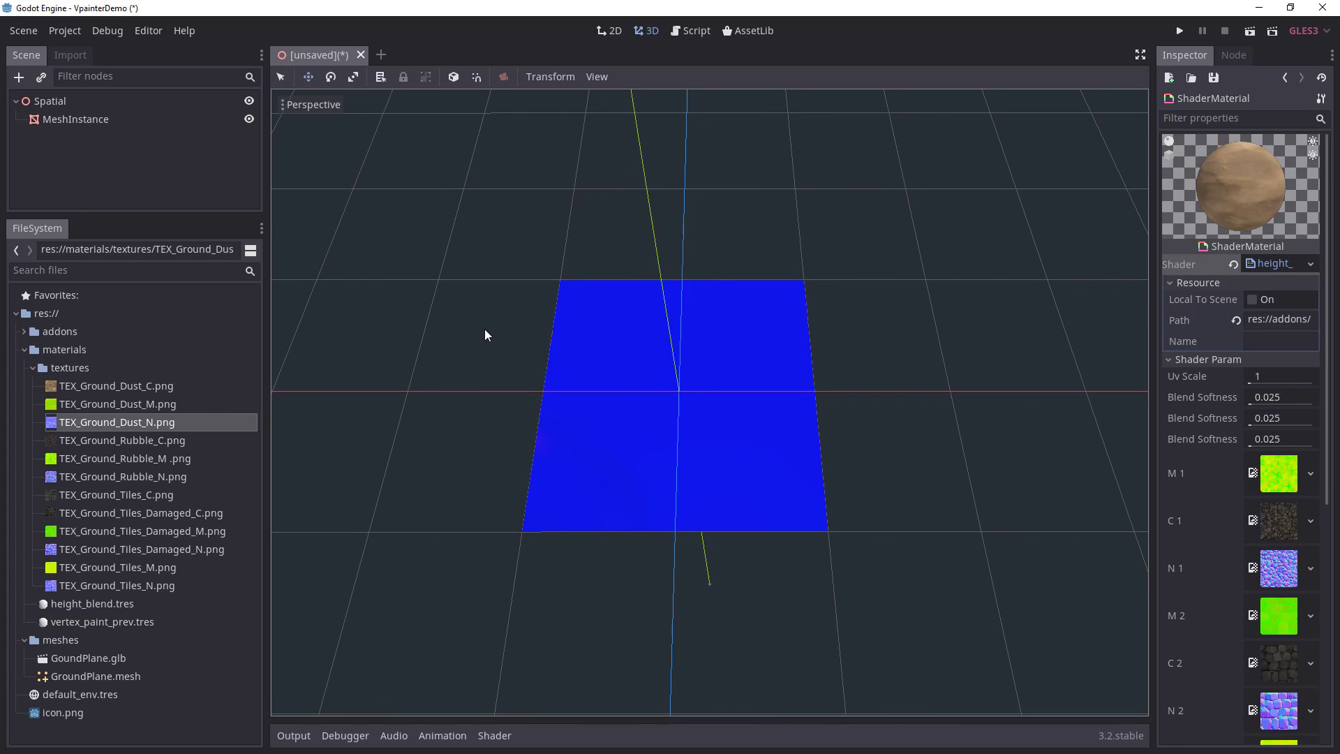
{"action": "left_click", "coordinate": [90, 120]}
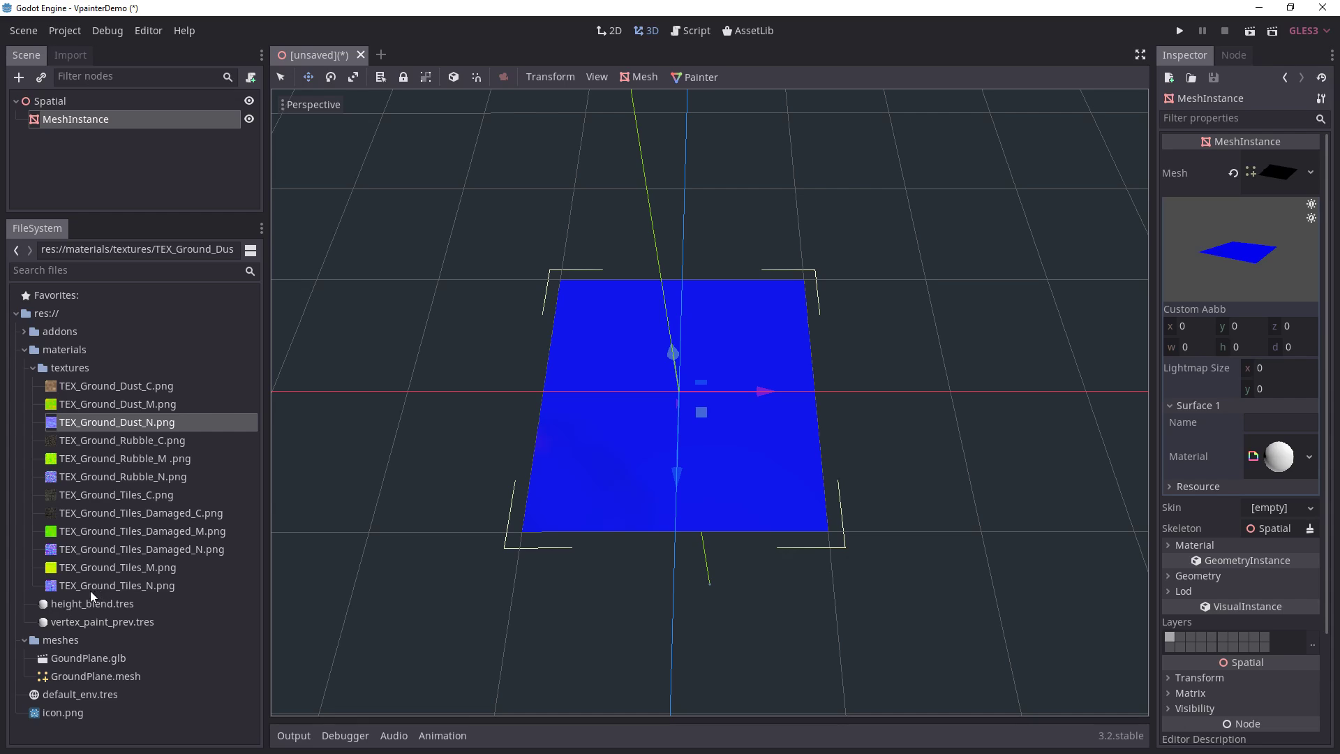
{"action": "left_click", "coordinate": [35, 367]}
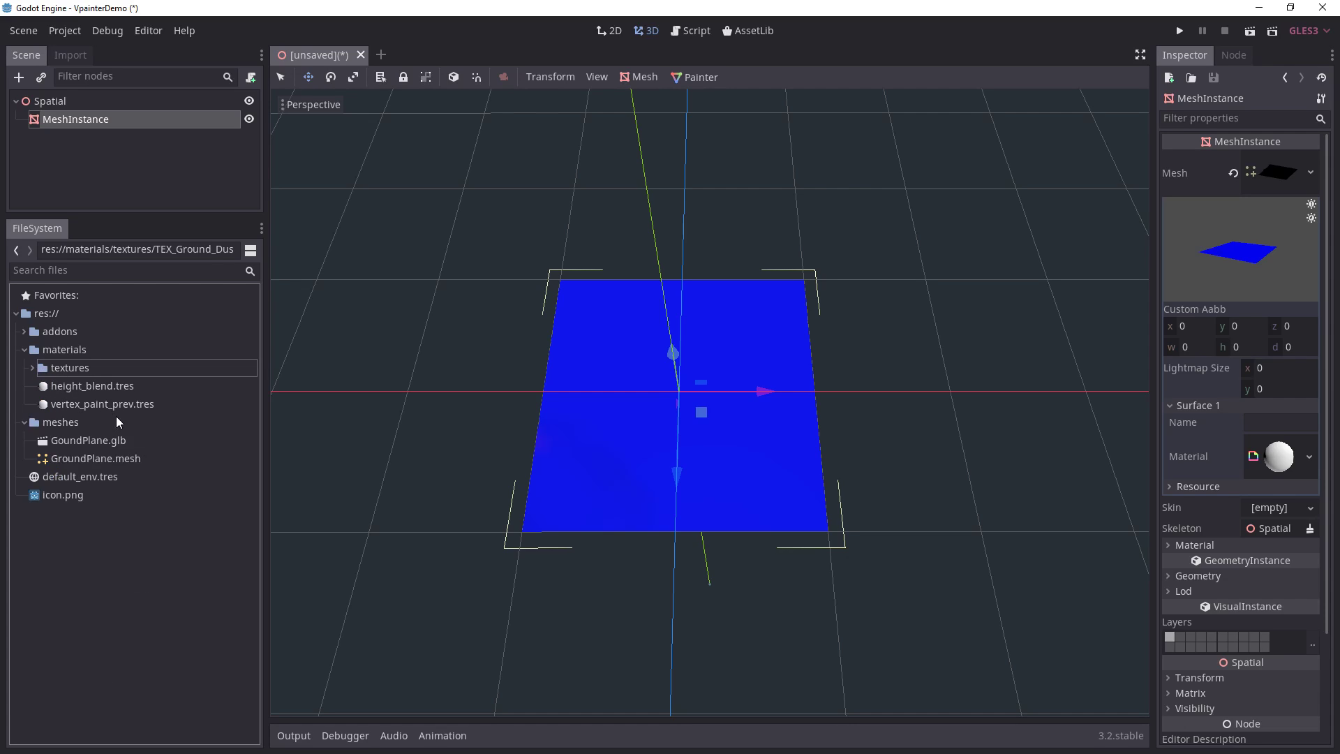
{"action": "left_click_drag", "start_coordinate": [103, 389], "coordinate": [1267, 469]}
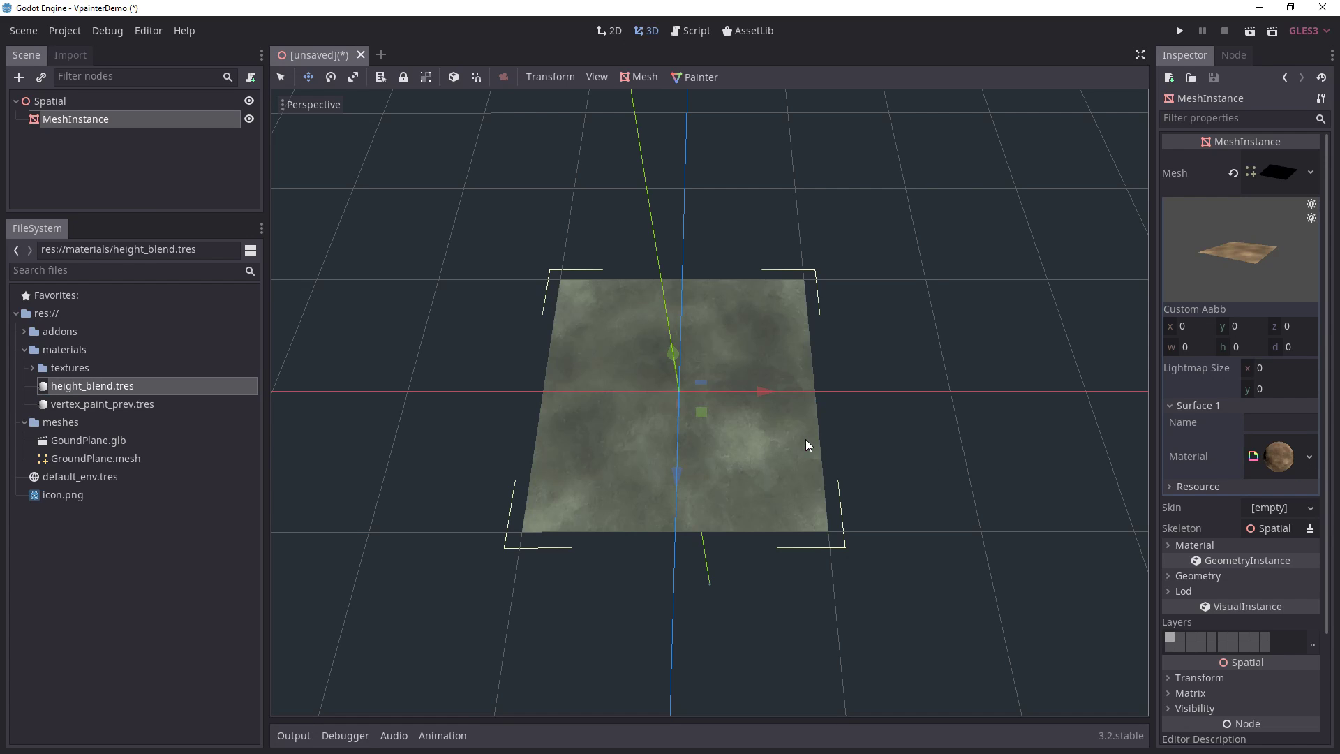
Step: Add a DirectionalLight node as a child of the Spatial root node
{"action": "middle_click_drag", "start_coordinate": [805, 439], "coordinate": [841, 426]}
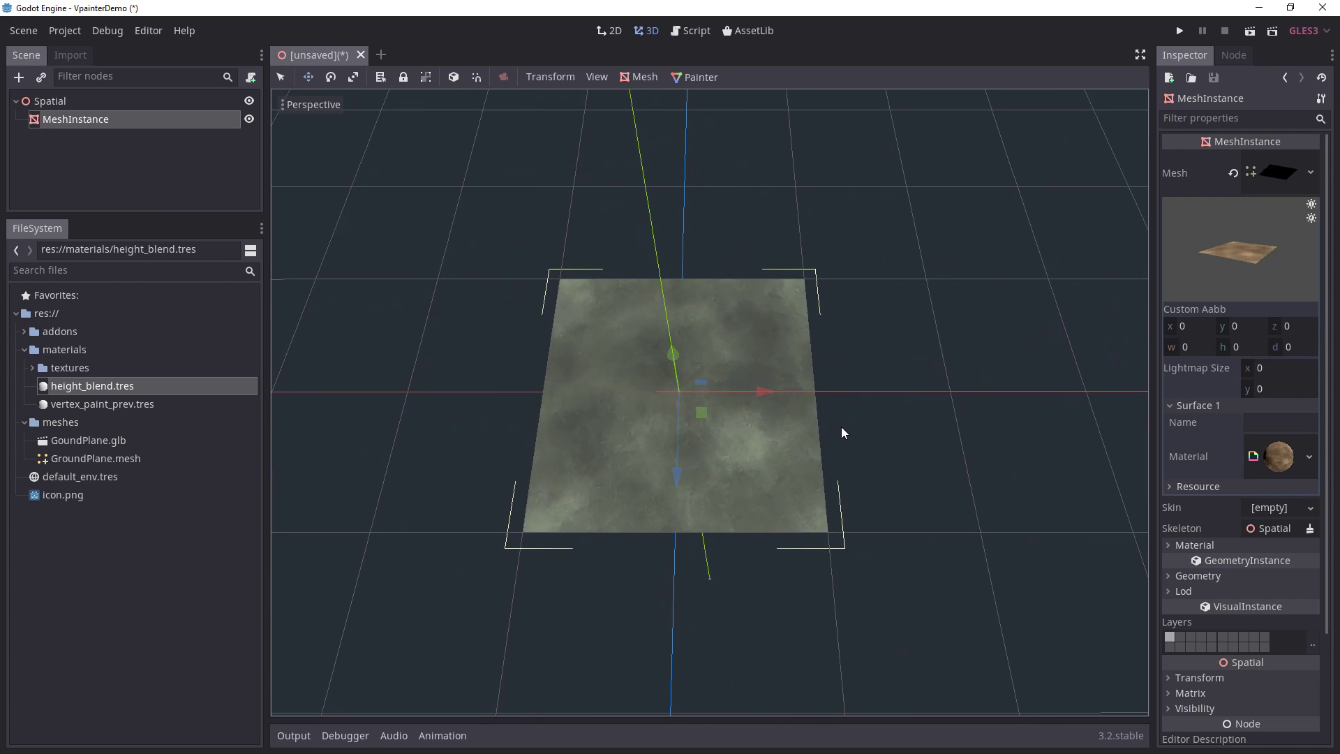
{"action": "scroll", "coordinate": [419, 275], "scroll_direction": "up", "scroll_amount": 2}
{"action": "left_click", "coordinate": [49, 101]}
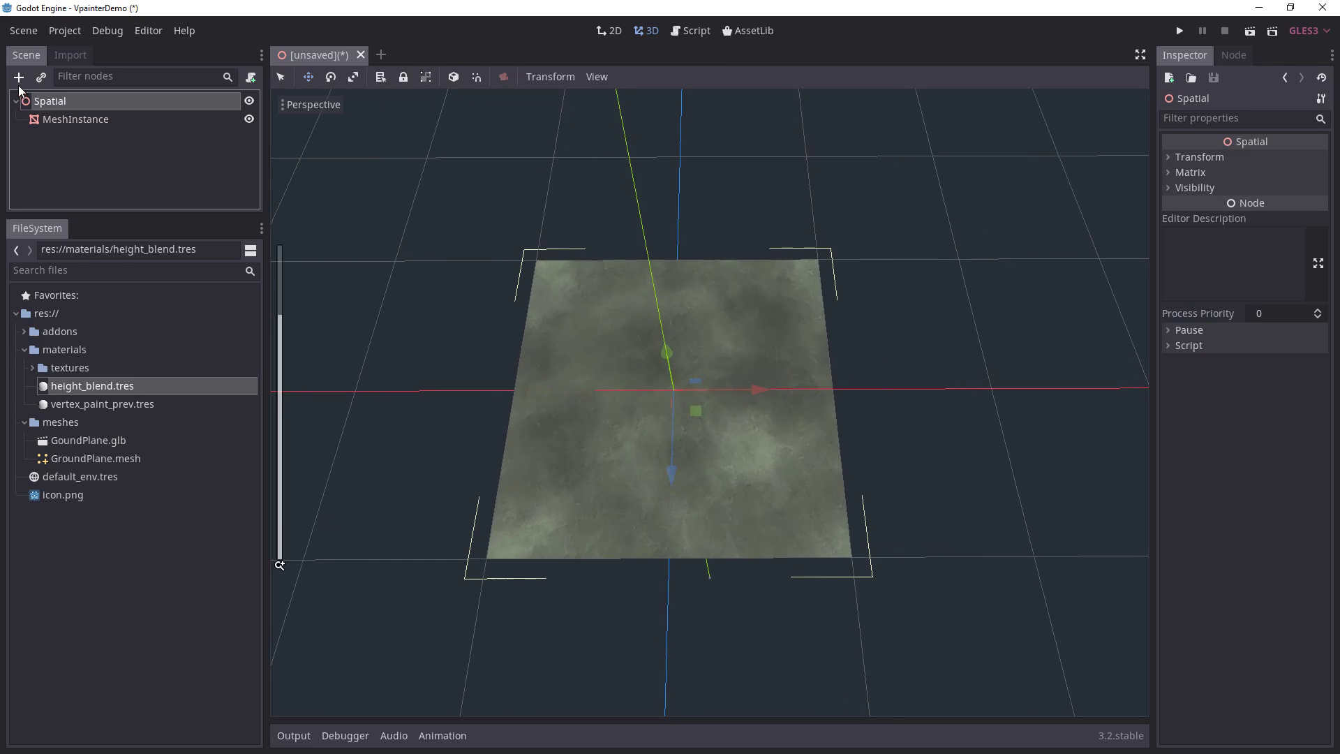
{"action": "left_click", "coordinate": [20, 77]}
{"action": "type", "text": "light"}
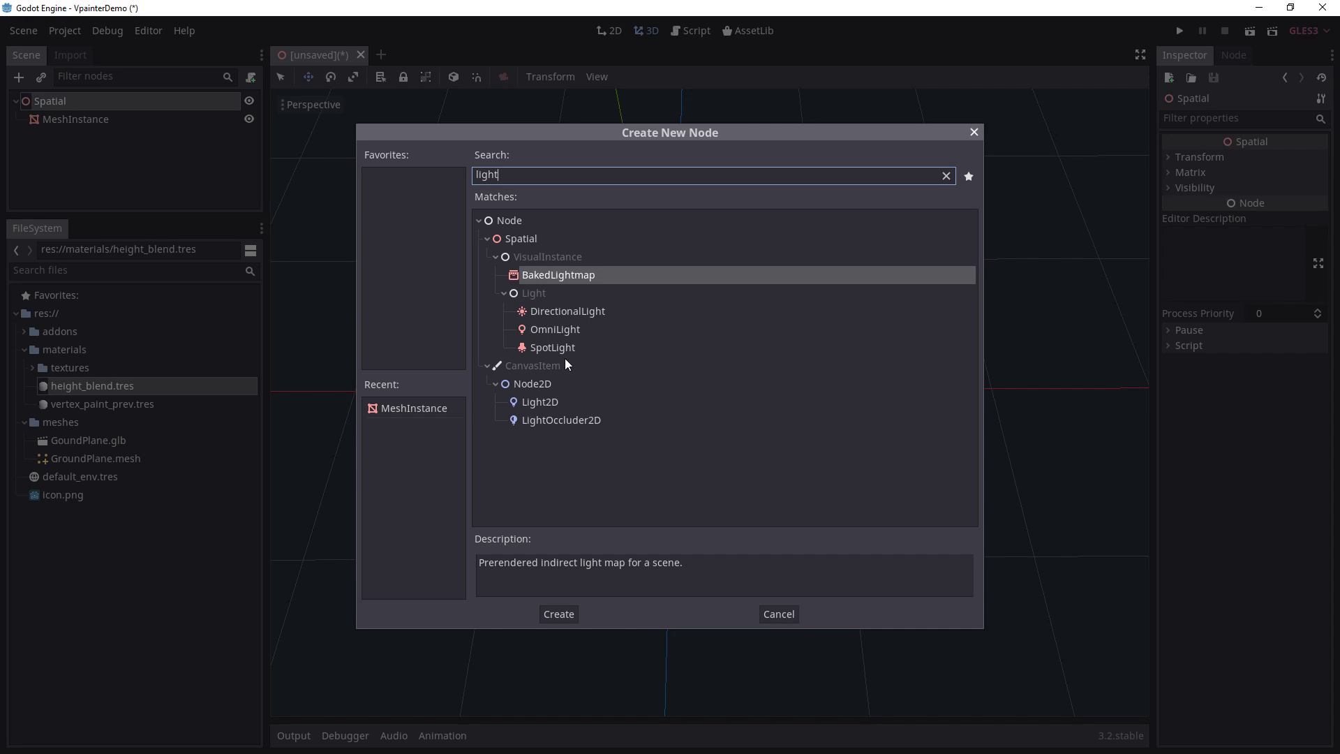
{"action": "double_click", "coordinate": [567, 316]}
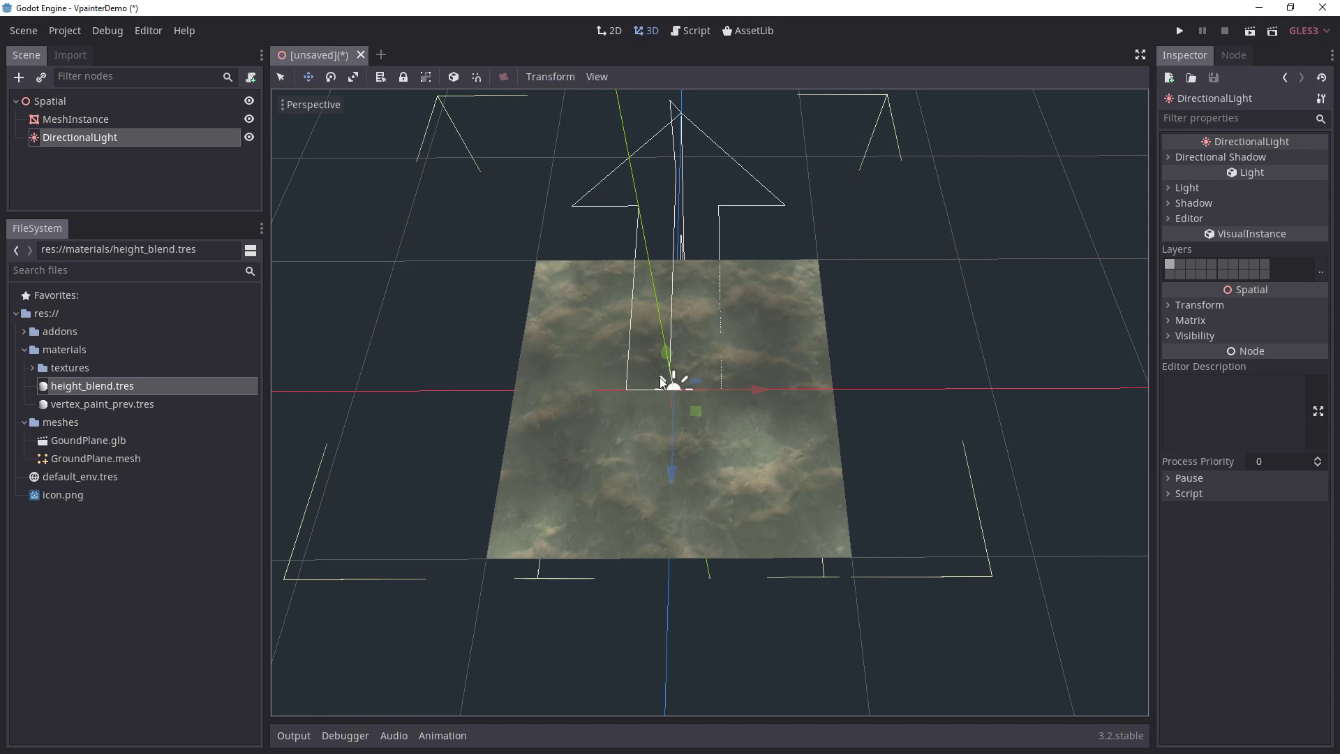
Step: Rotate the directional light so it points down at the ground plane
{"action": "key", "text": "e"}
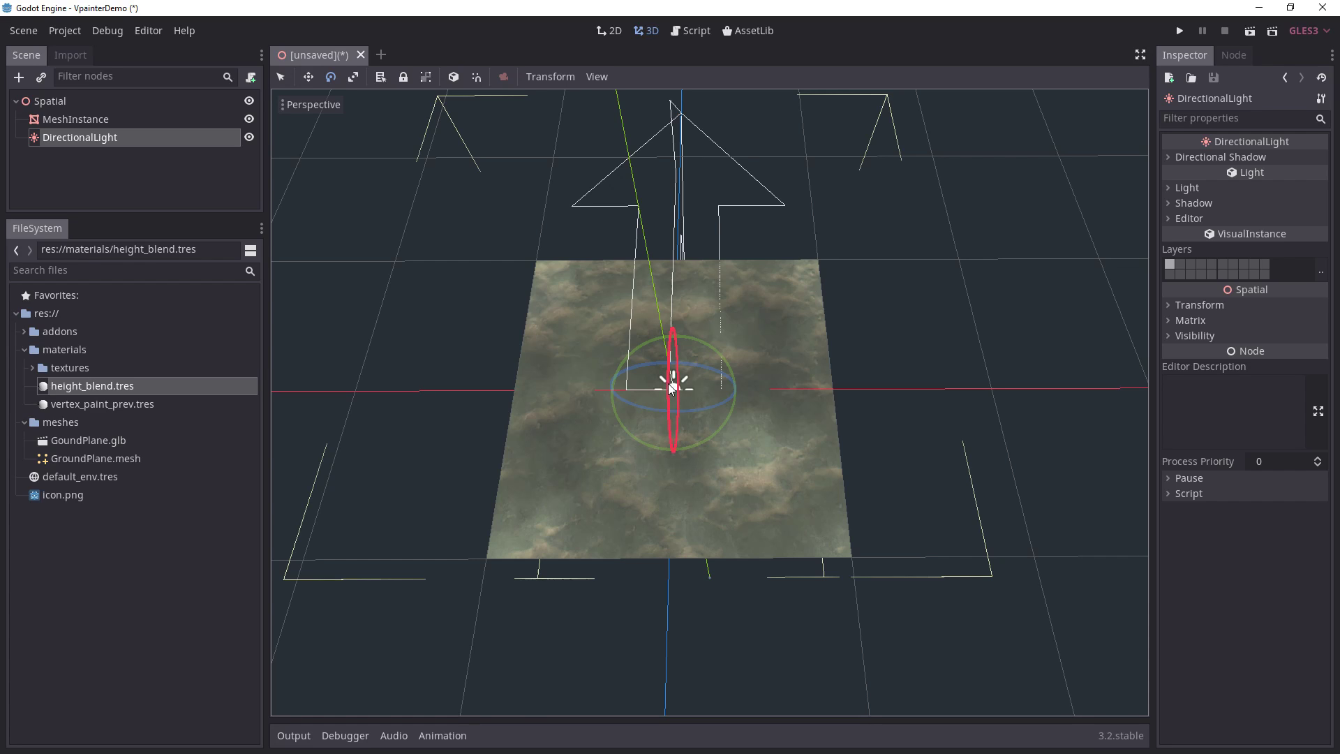
{"action": "left_click_drag", "start_coordinate": [670, 388], "coordinate": [679, 332]}
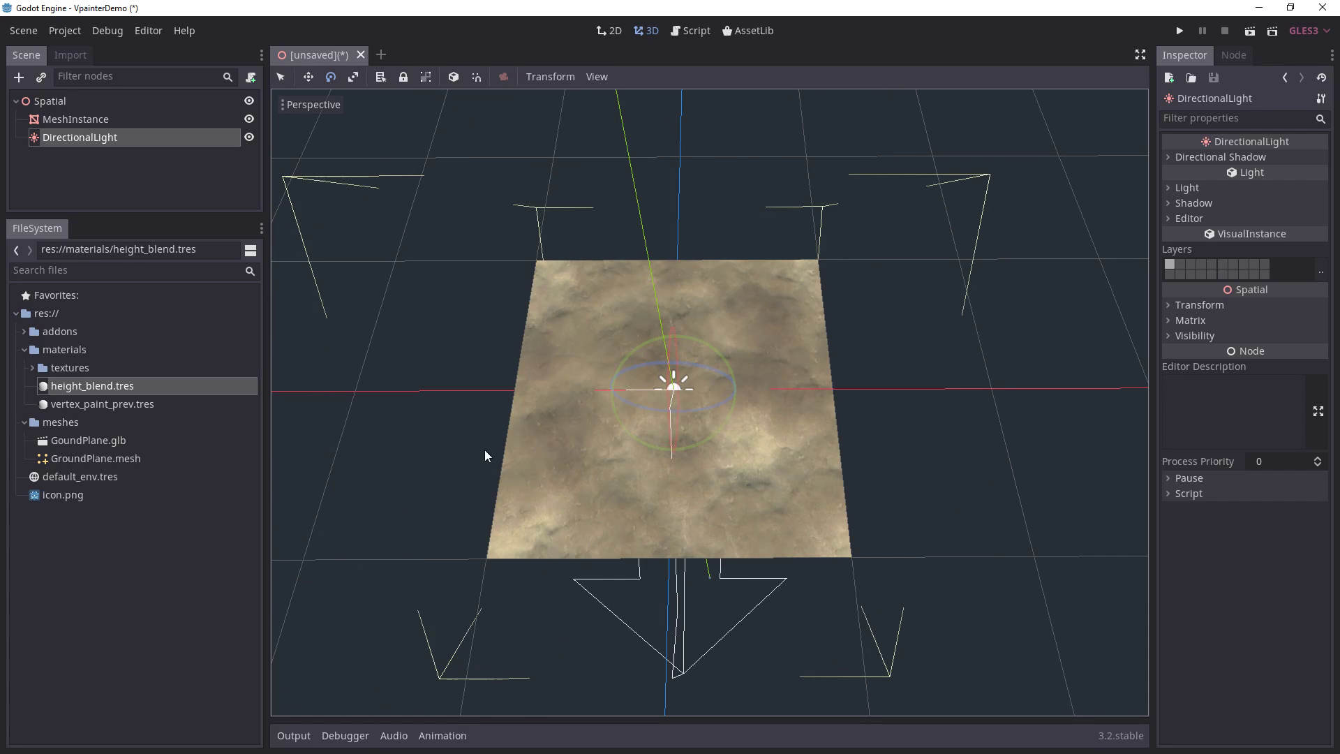
{"action": "middle_click_drag", "start_coordinate": [485, 451], "coordinate": [680, 392]}
{"action": "scroll", "coordinate": [684, 386], "scroll_direction": "up", "scroll_amount": 3}
{"action": "left_click_drag", "start_coordinate": [737, 342], "coordinate": [793, 360]}
{"action": "scroll", "coordinate": [719, 370], "scroll_direction": "down", "scroll_amount": 6}
Step: Move the directional light up along the vertical axis until it sits well above the ground plane
{"action": "key", "text": "w"}
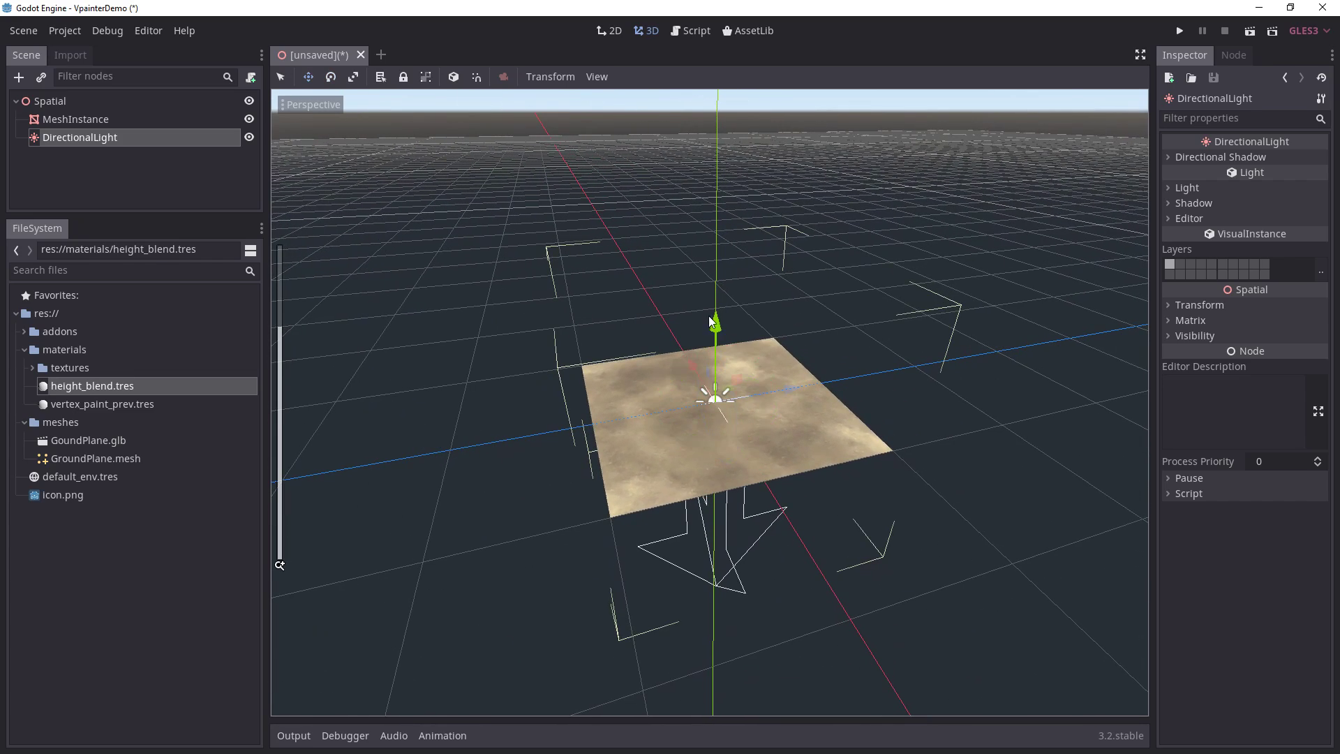
{"action": "left_click_drag", "start_coordinate": [711, 322], "coordinate": [713, 230]}
{"action": "middle_click_drag", "start_coordinate": [940, 266], "coordinate": [810, 350]}
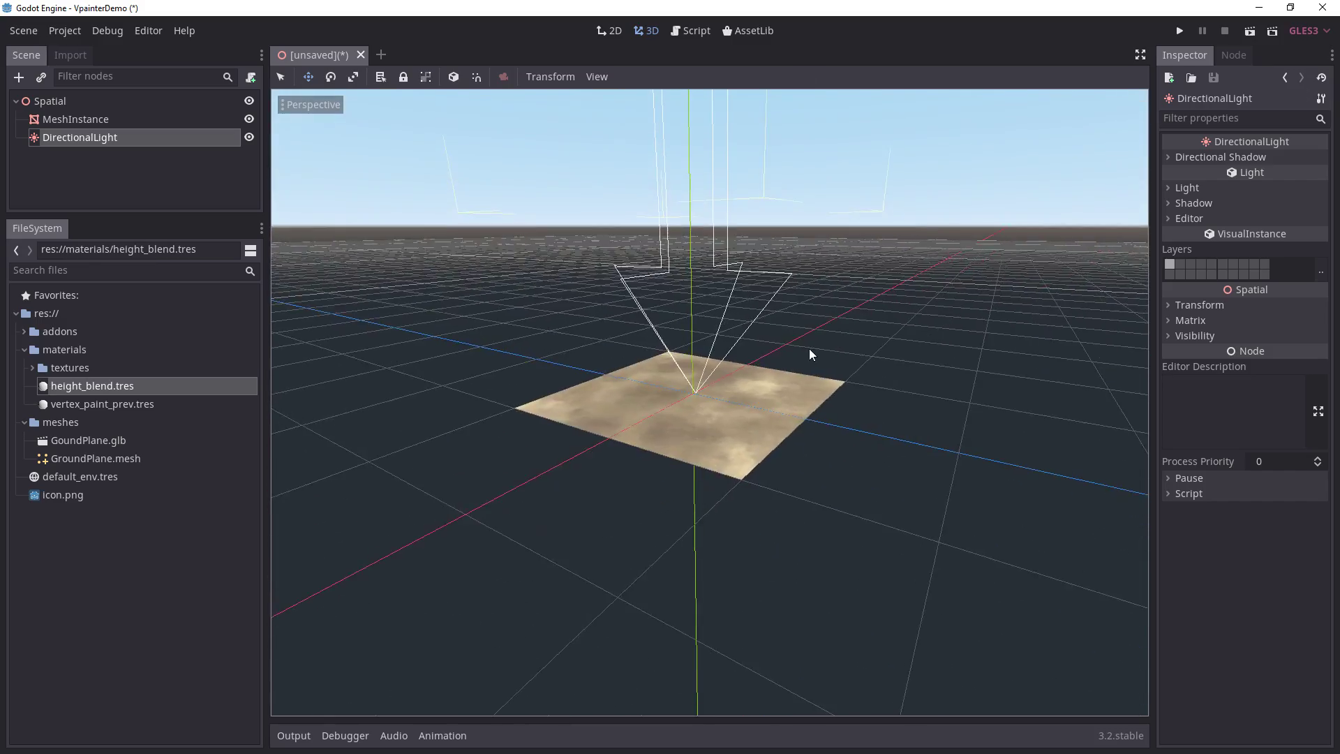
{"action": "scroll", "coordinate": [807, 350], "scroll_direction": "down", "scroll_amount": 4}
{"action": "middle_click_drag", "start_coordinate": [751, 167], "coordinate": [794, 292], "text": "shift"}
{"action": "key", "text": "e"}
{"action": "left_click_drag", "start_coordinate": [795, 262], "coordinate": [796, 288]}
{"action": "key", "text": "w"}
{"action": "left_click_drag", "start_coordinate": [740, 235], "coordinate": [768, 98]}
{"action": "middle_click_drag", "start_coordinate": [756, 120], "coordinate": [593, 363]}
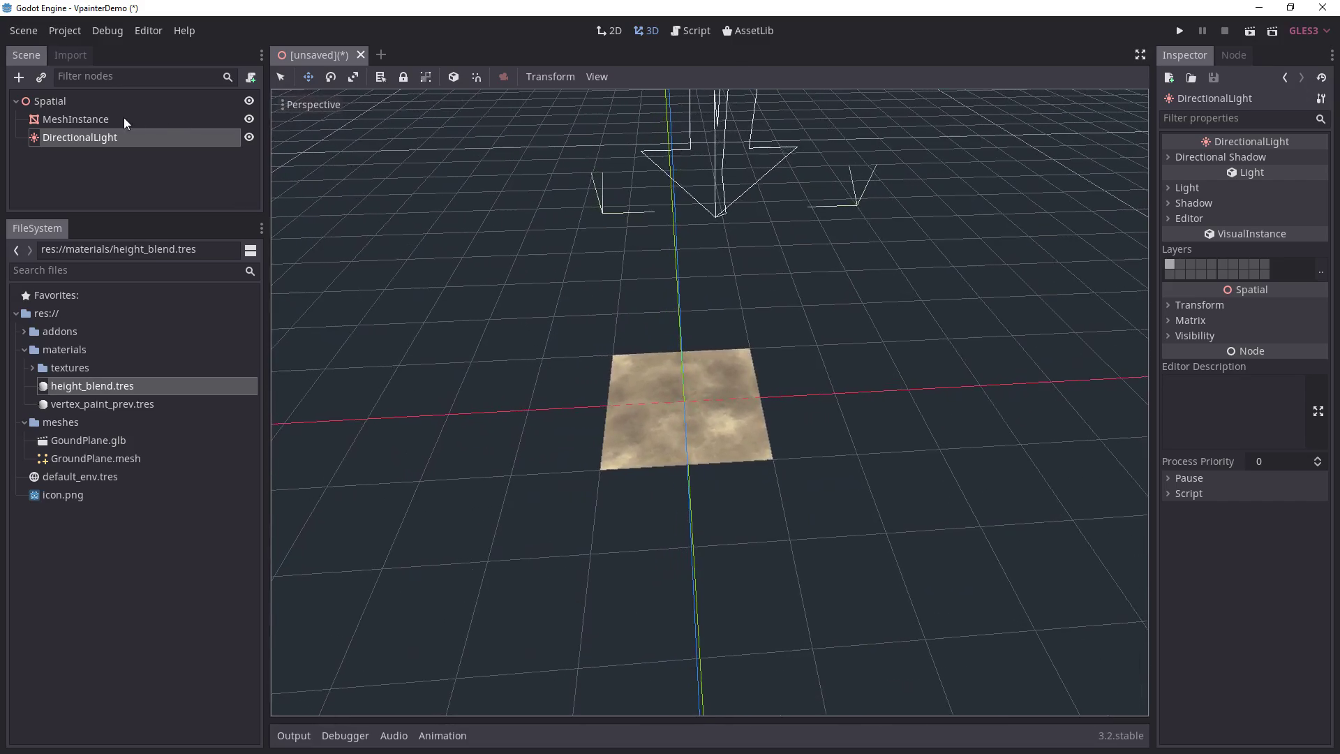
Step: Select the MeshInstance, open its height_blend.tres surface material for editing, and hide the shader code editor
{"action": "left_click", "coordinate": [123, 118]}
{"action": "scroll", "coordinate": [765, 451], "scroll_direction": "up", "scroll_amount": 6}
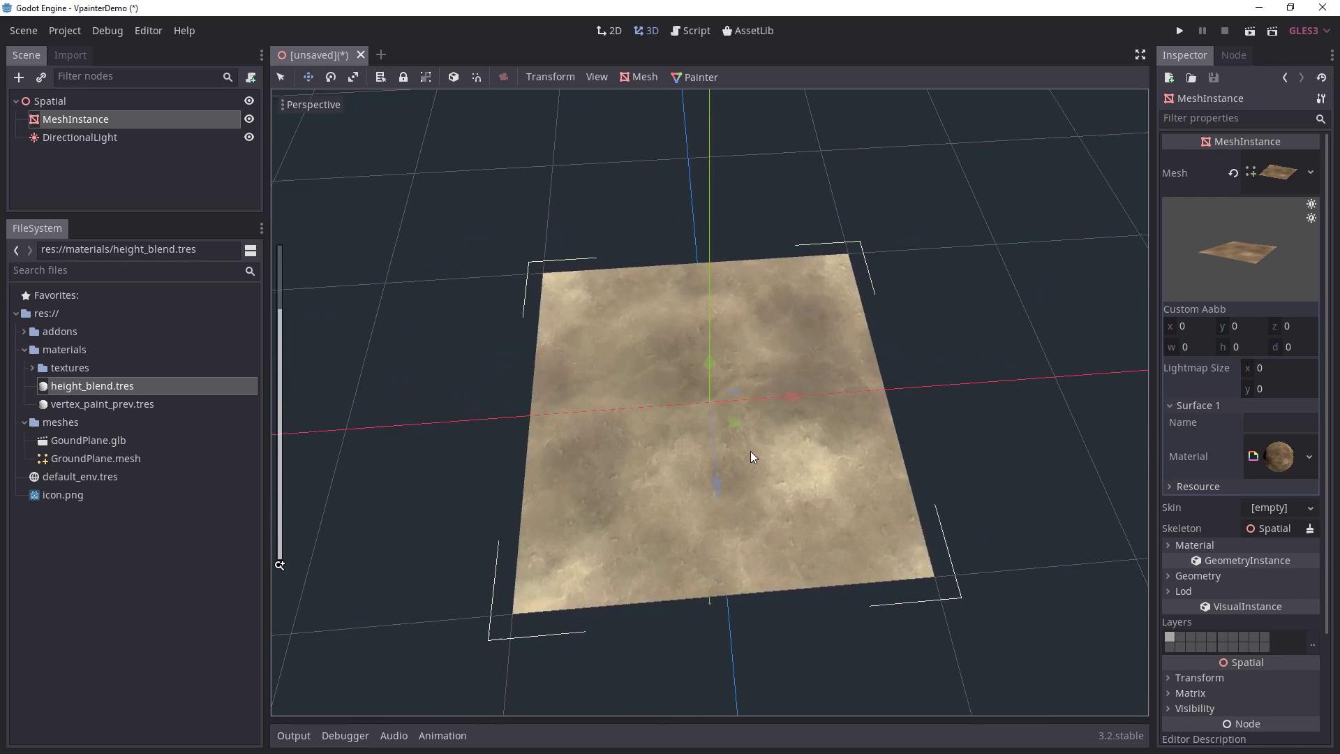
{"action": "scroll", "coordinate": [749, 451], "scroll_direction": "up", "scroll_amount": 5}
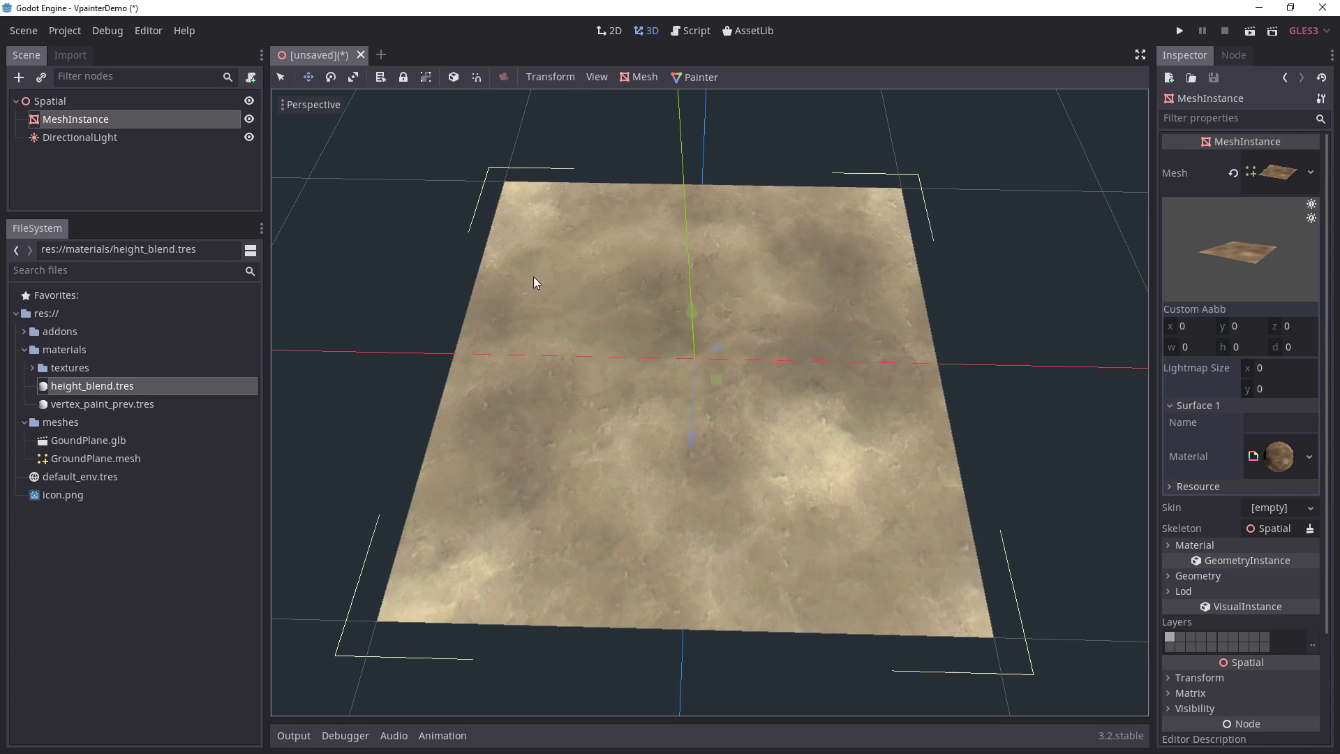
{"action": "middle_click_drag", "start_coordinate": [536, 279], "coordinate": [475, 275]}
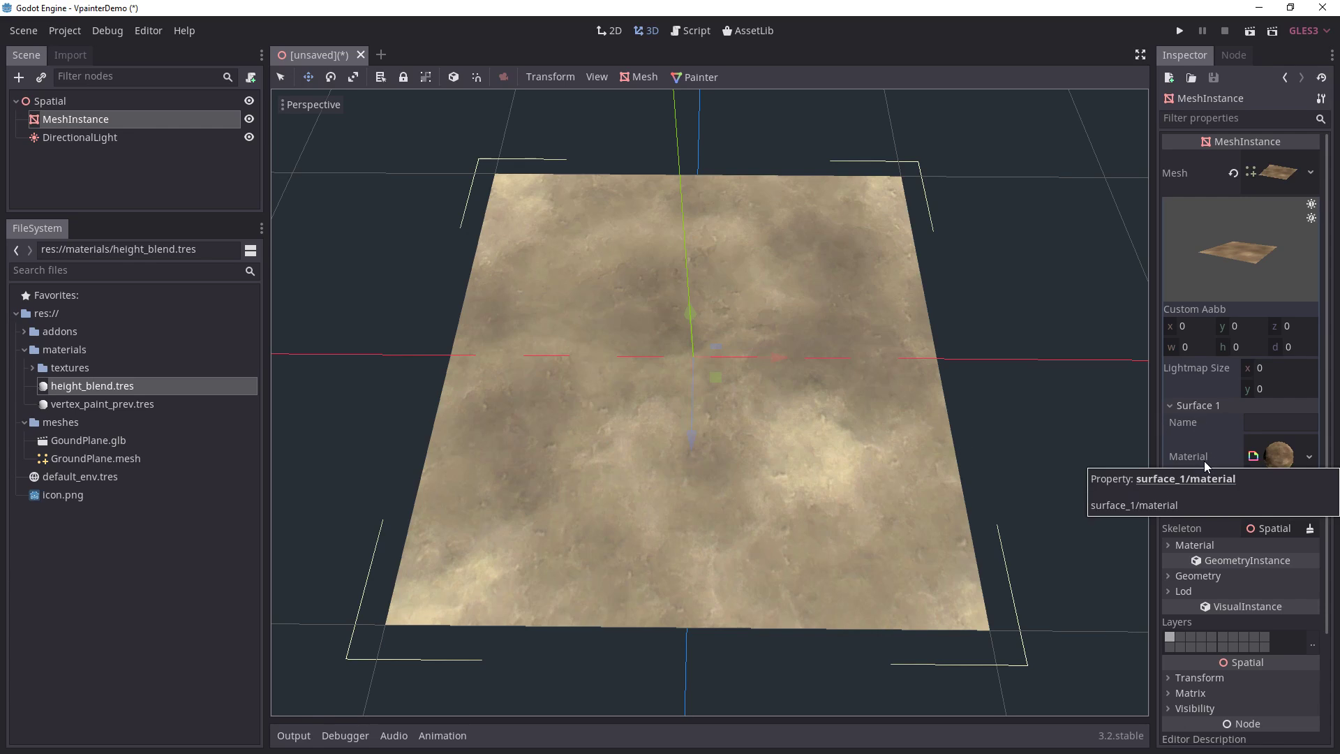
{"action": "left_click", "coordinate": [1282, 459]}
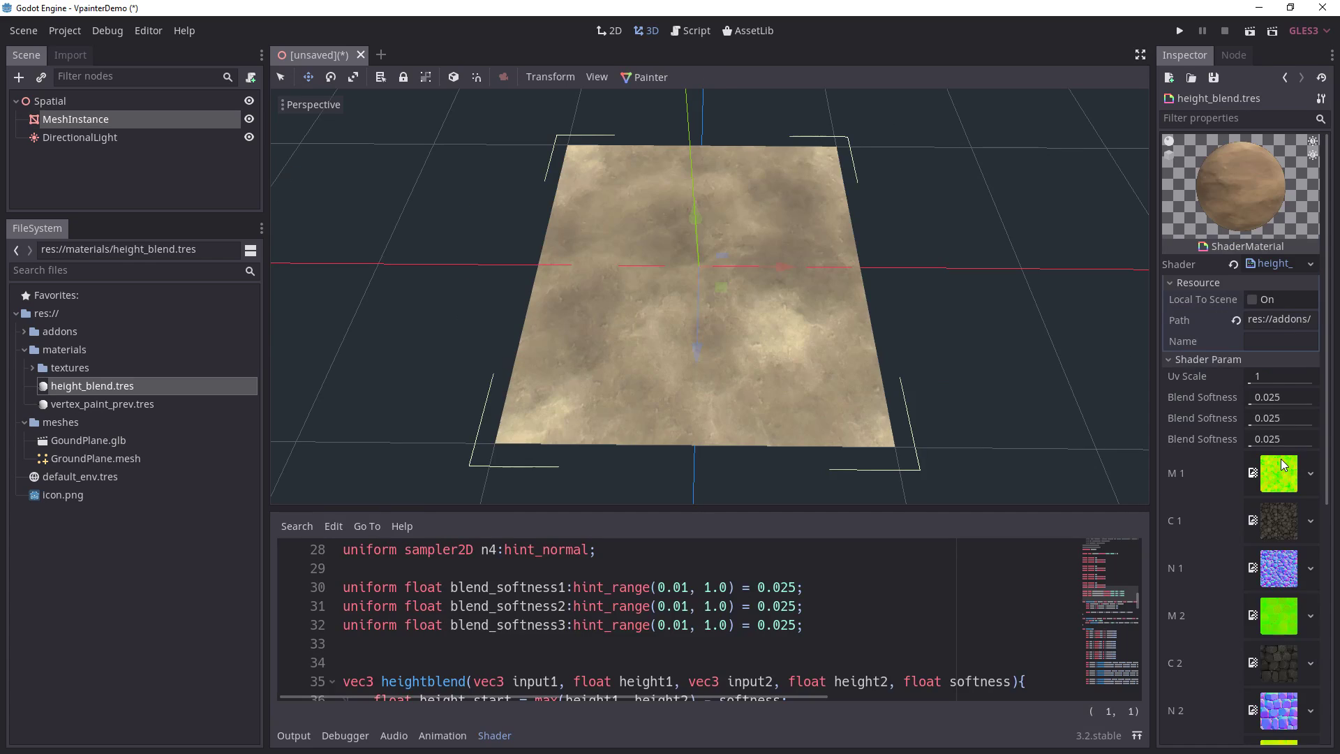
{"action": "scroll", "coordinate": [1218, 545], "scroll_direction": "down", "scroll_amount": 5}
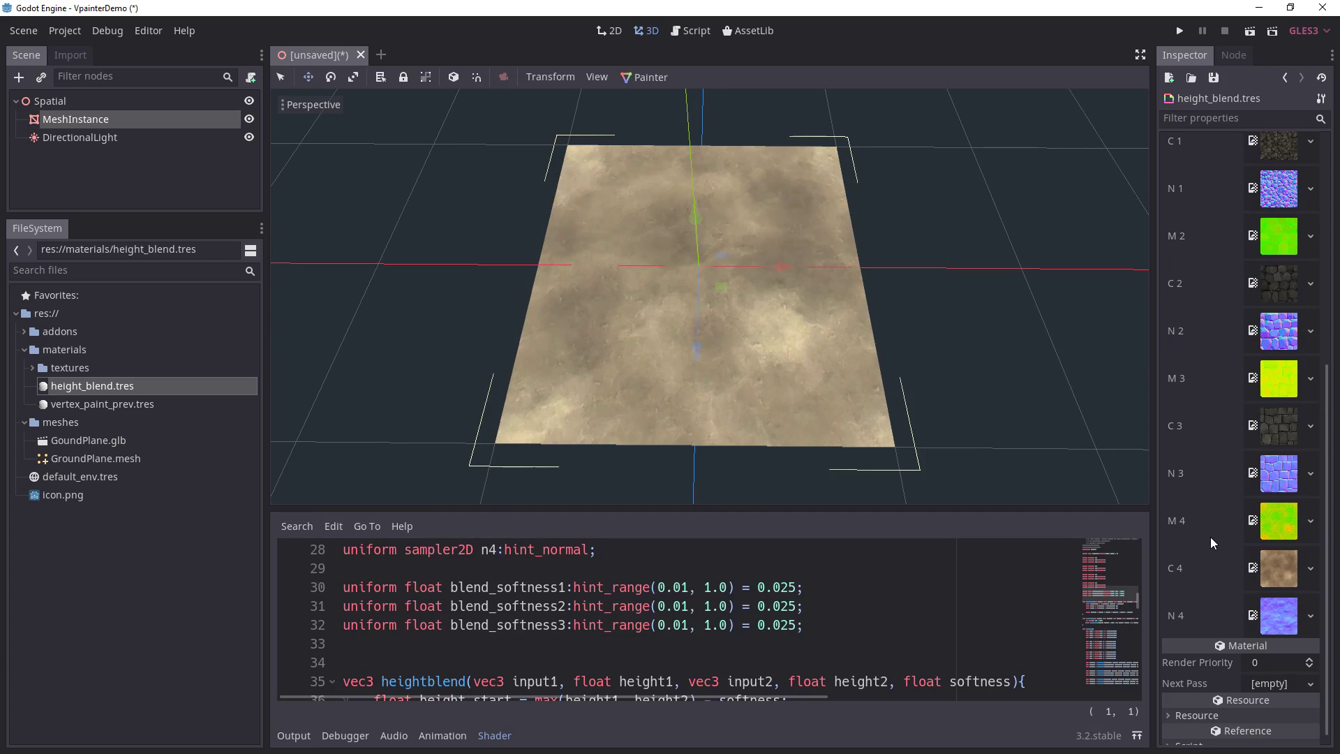
{"action": "left_click", "coordinate": [493, 735]}
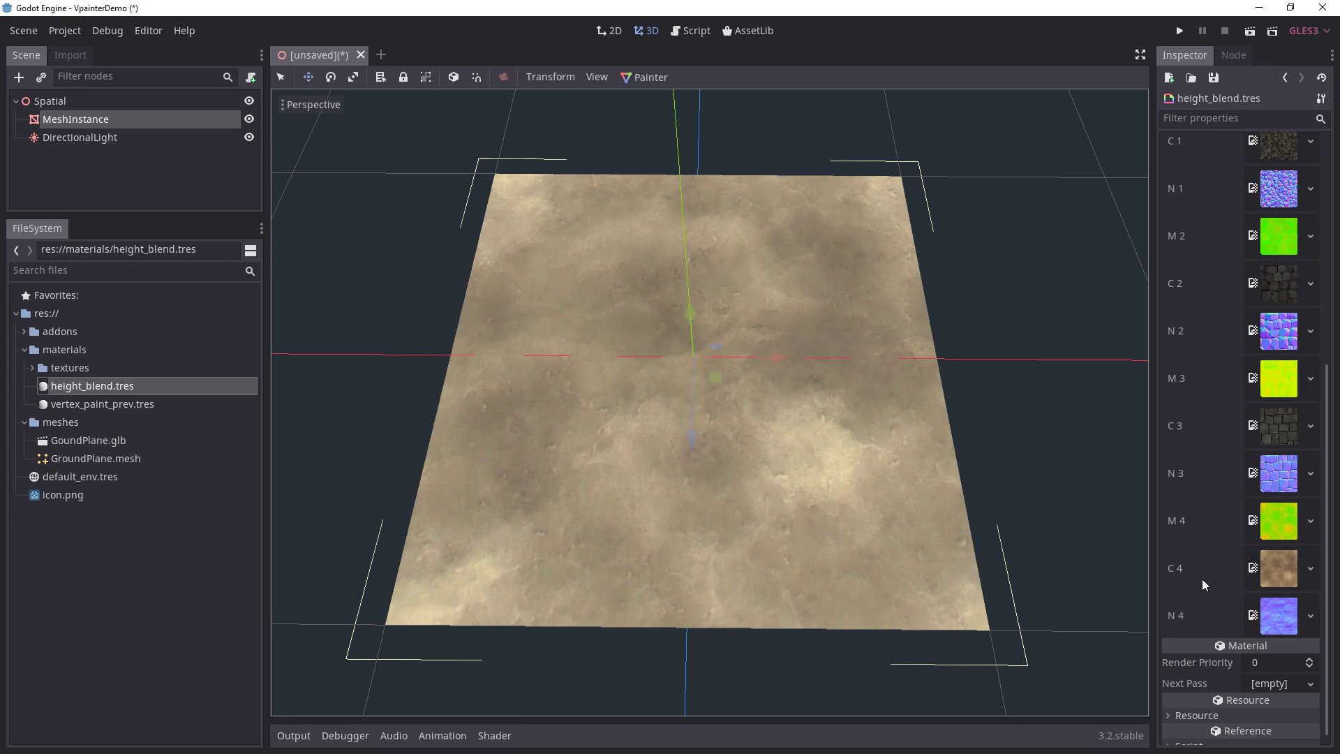
Step: Review the height_blend material's texture slots and set its Uv Scale to 4
{"action": "scroll", "coordinate": [1203, 581], "scroll_direction": "up", "scroll_amount": 2}
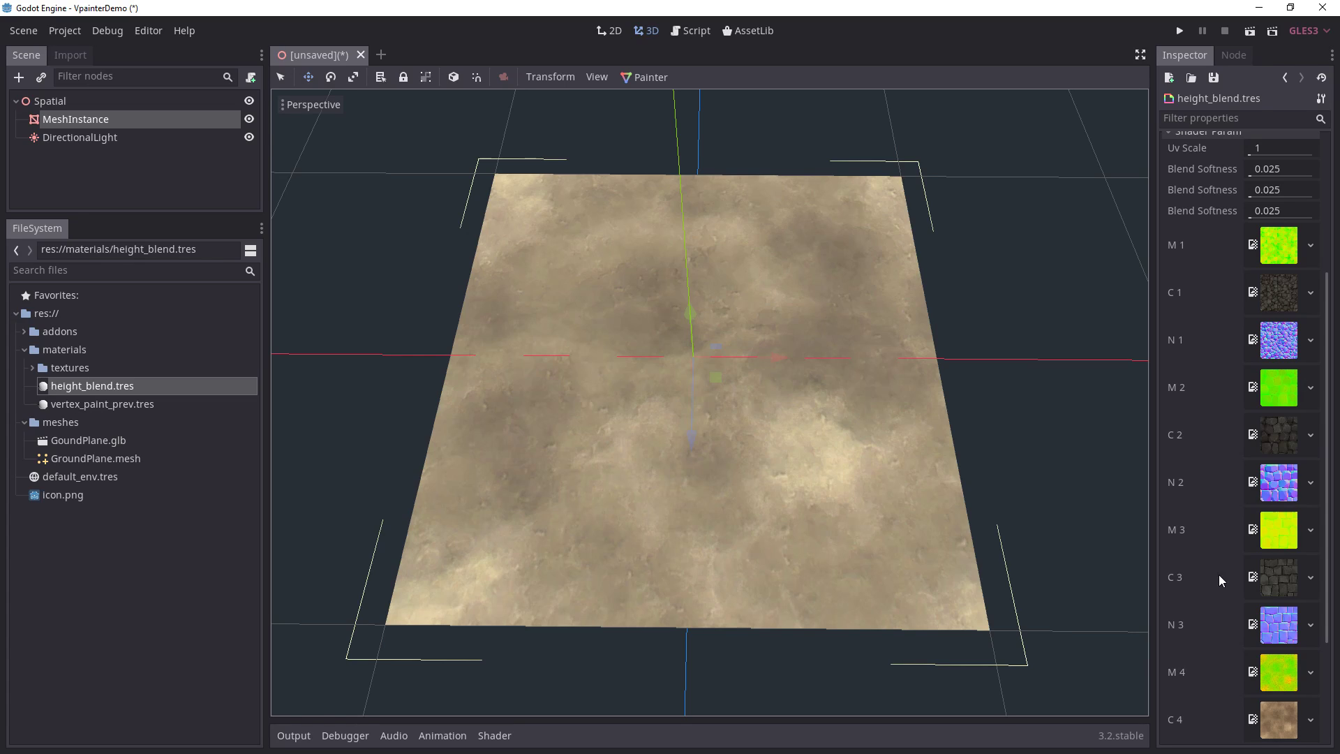
{"action": "scroll", "coordinate": [1200, 610], "scroll_direction": "down", "scroll_amount": 3}
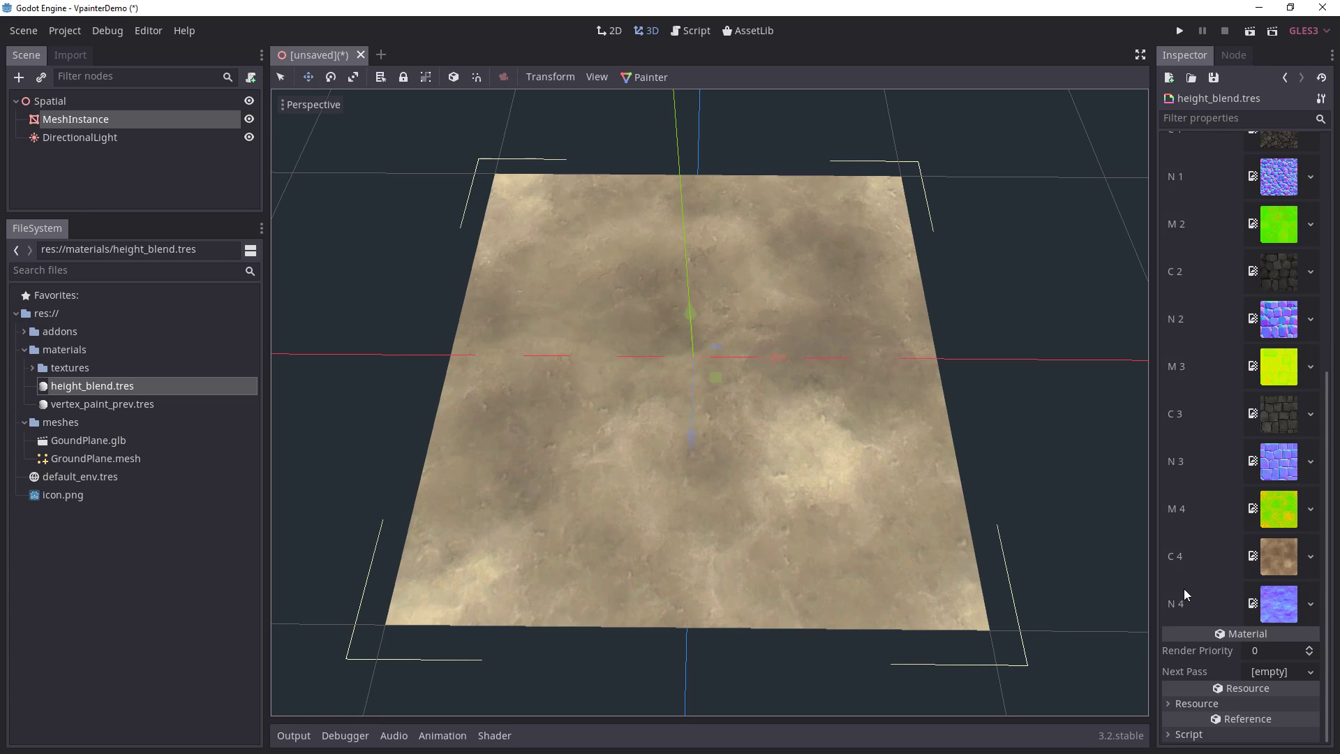
{"action": "scroll", "coordinate": [1184, 592], "scroll_direction": "up", "scroll_amount": 6}
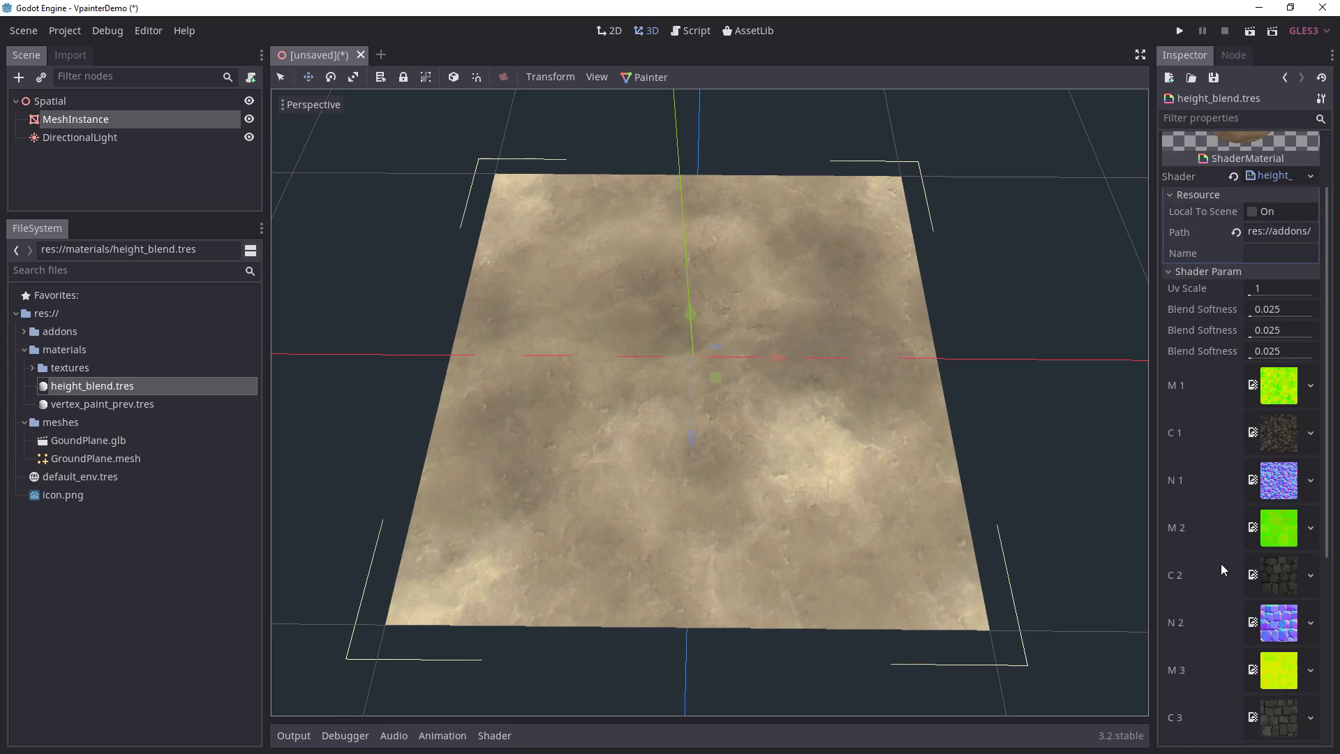
{"action": "left_click", "coordinate": [1267, 291]}
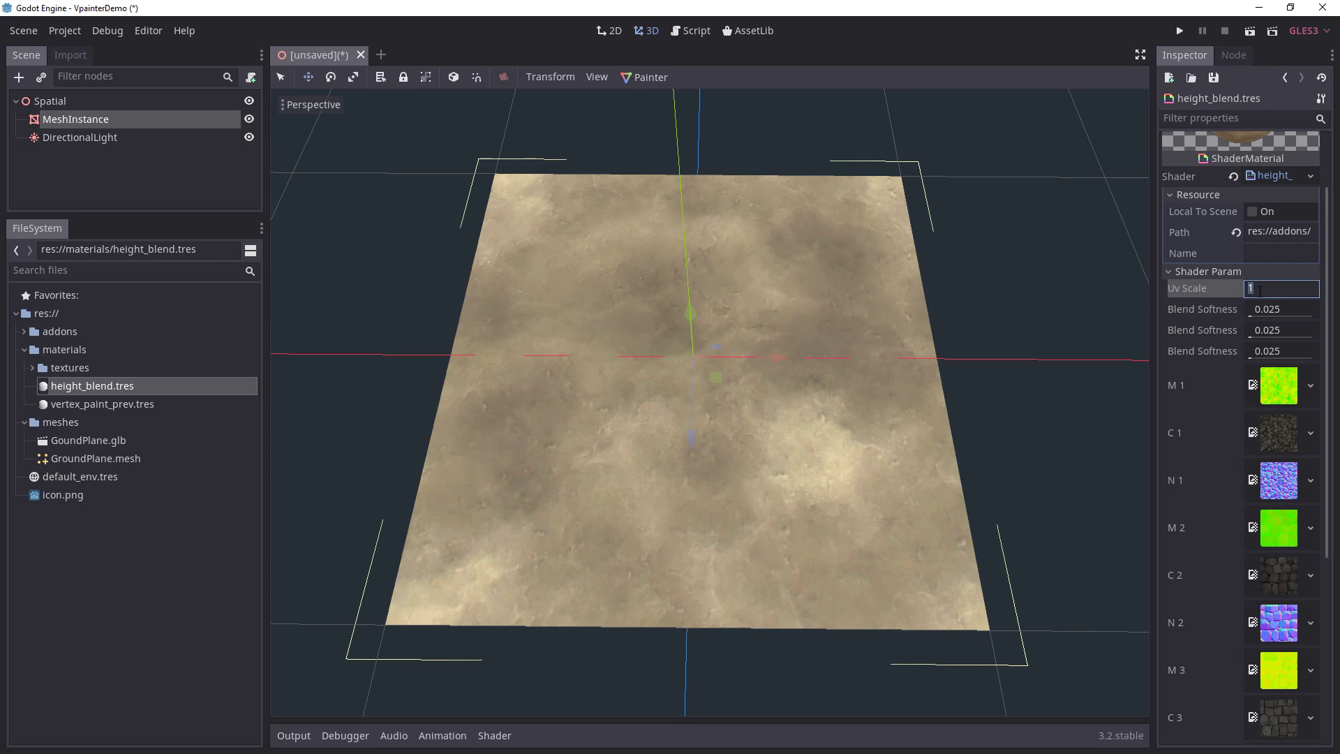
{"action": "key", "text": "Return"}
{"action": "left_click", "coordinate": [1267, 291]}
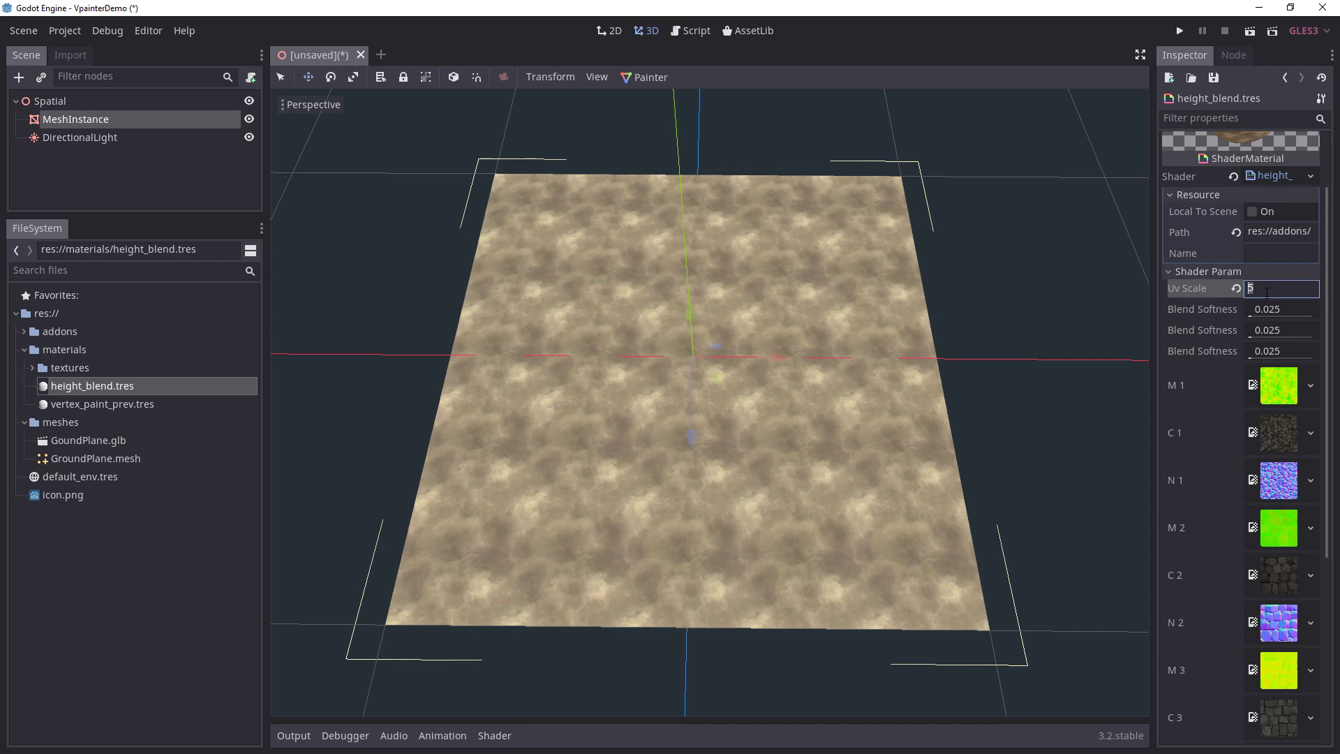
{"action": "type", "text": "4"}
{"action": "key", "text": "Return"}
{"action": "middle_click_drag", "start_coordinate": [884, 325], "coordinate": [887, 335]}
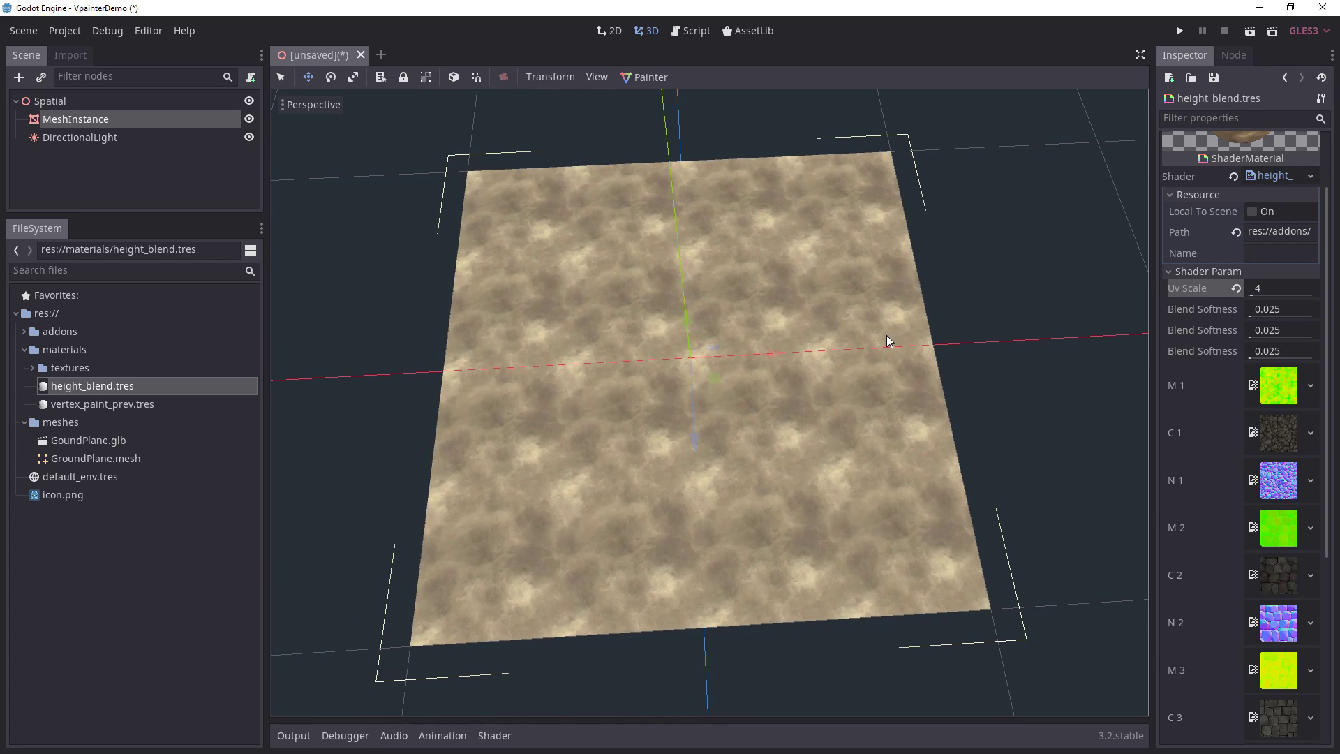
{"action": "scroll", "coordinate": [886, 335], "scroll_direction": "up", "scroll_amount": 2}
{"action": "middle_click_drag", "start_coordinate": [857, 398], "coordinate": [847, 365]}
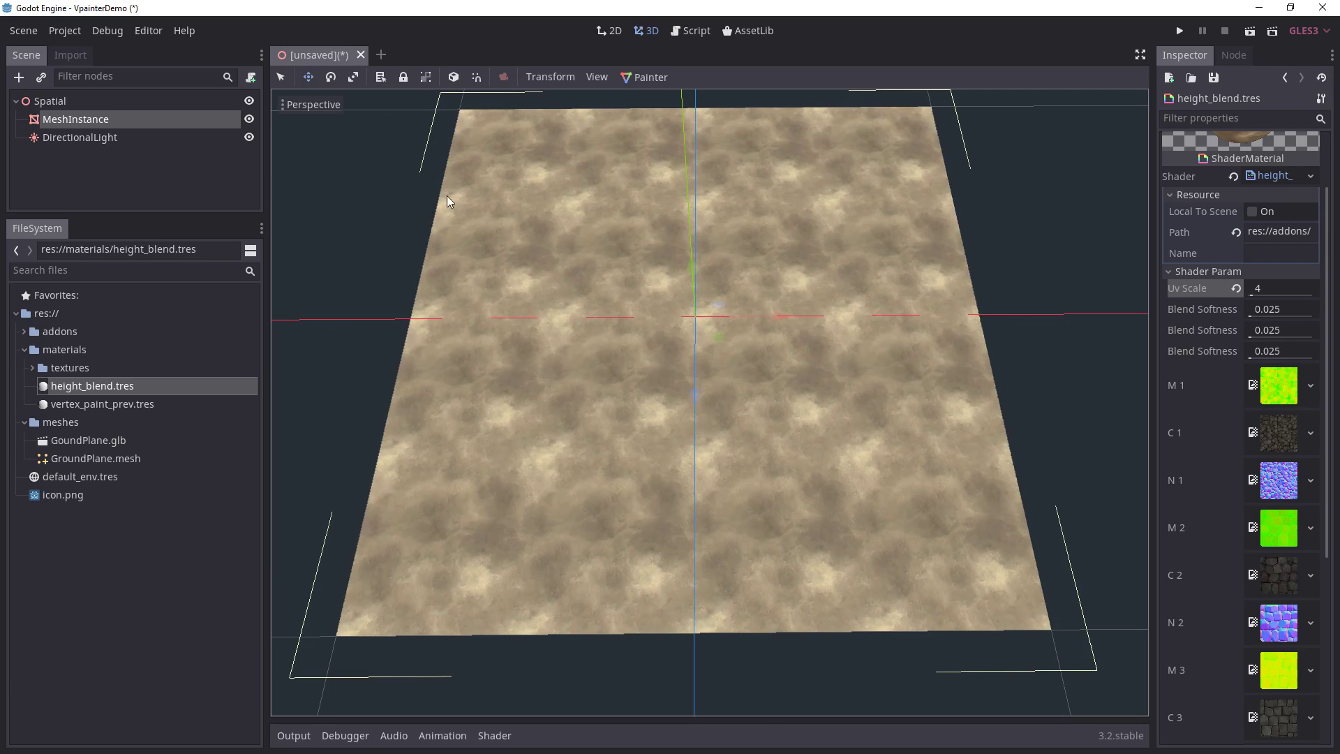
Step: Activate the Painter on the ground plane and fill the whole mesh with black at full opacity
{"action": "left_click", "coordinate": [644, 78]}
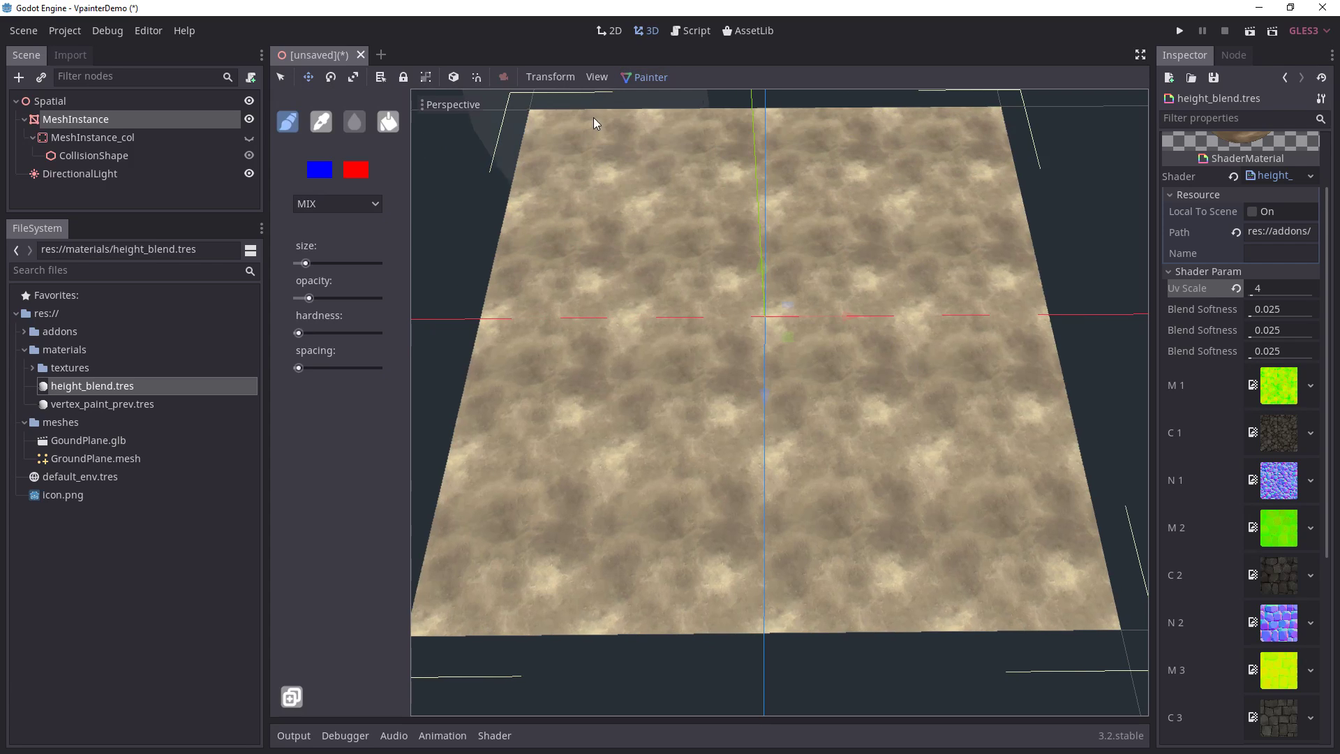
{"action": "left_click", "coordinate": [324, 170]}
{"action": "left_click_drag", "start_coordinate": [239, 169], "coordinate": [303, 240]}
{"action": "left_click", "coordinate": [332, 442]}
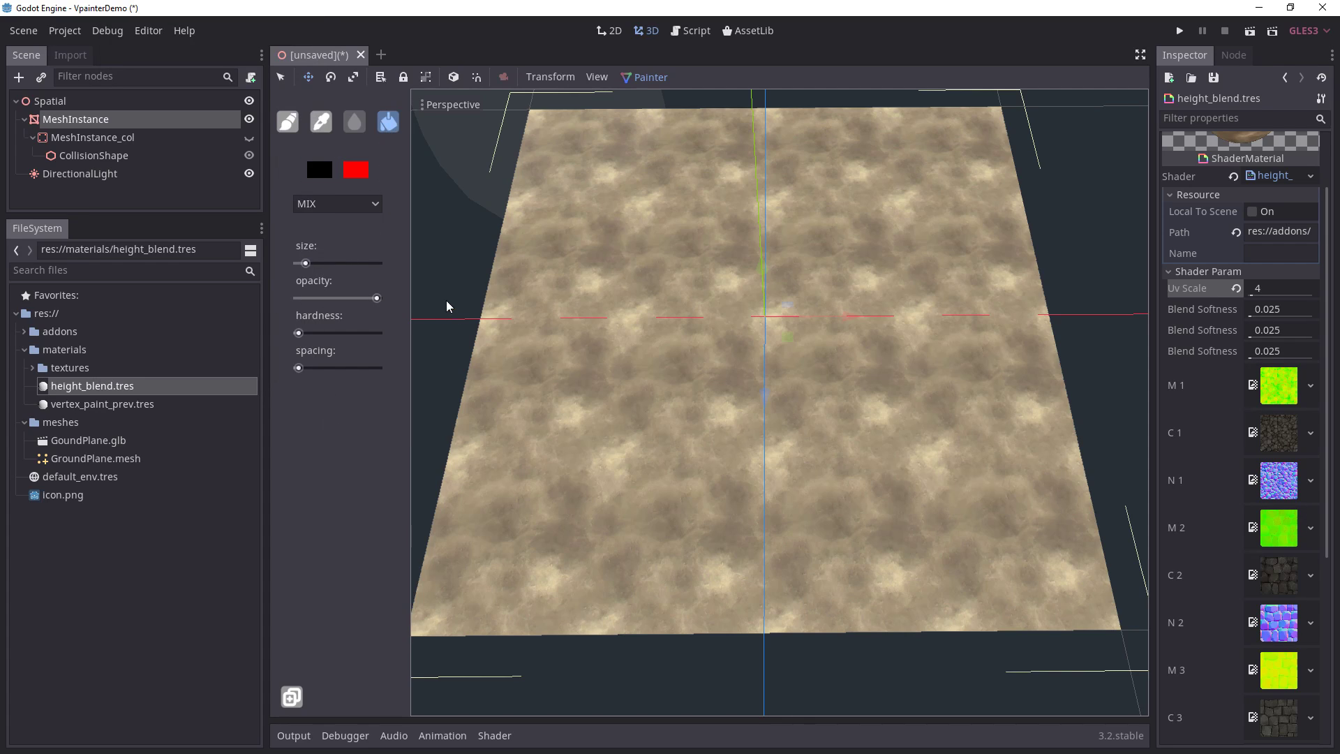
{"action": "left_click", "coordinate": [640, 325]}
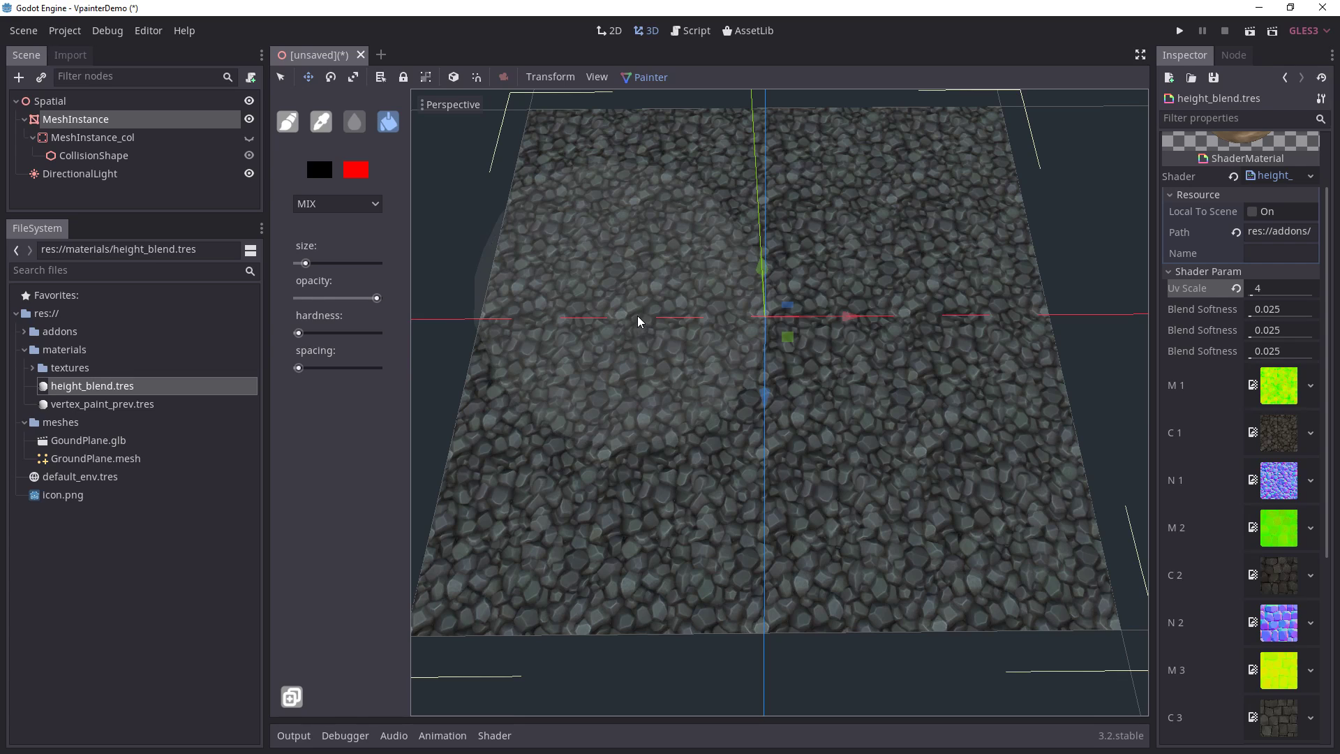
Step: Set the material's Uv Scale to 5
{"action": "left_click", "coordinate": [1270, 296]}
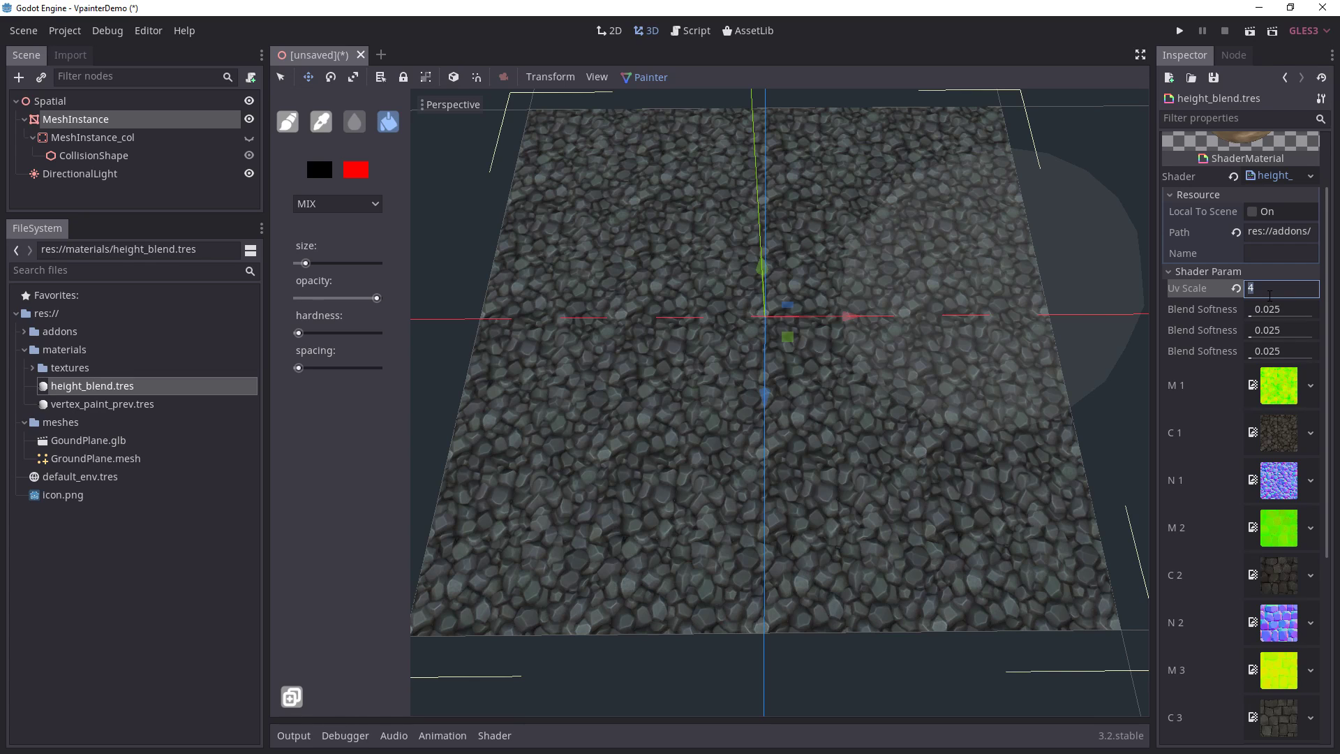
{"action": "type", "text": "5"}
{"action": "key", "text": "Return"}
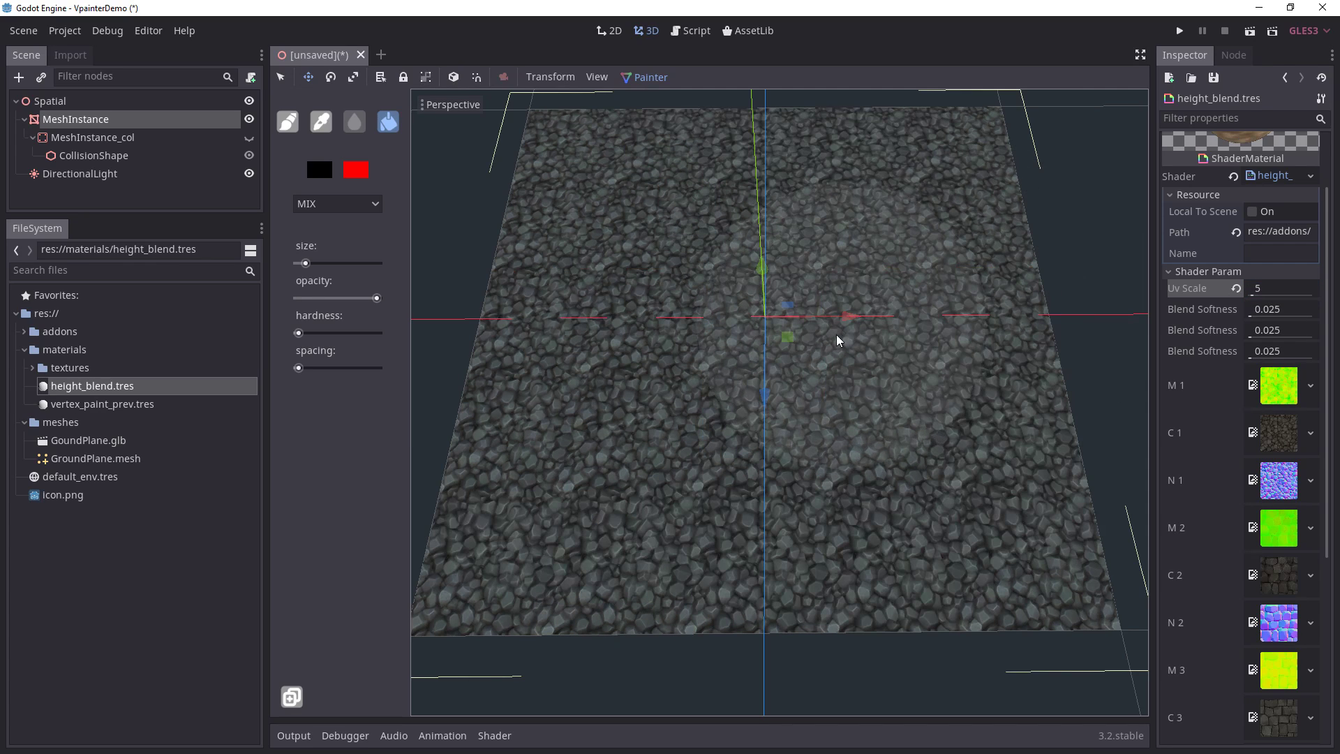
{"action": "middle_click_drag", "start_coordinate": [831, 321], "coordinate": [828, 301], "text": "shift"}
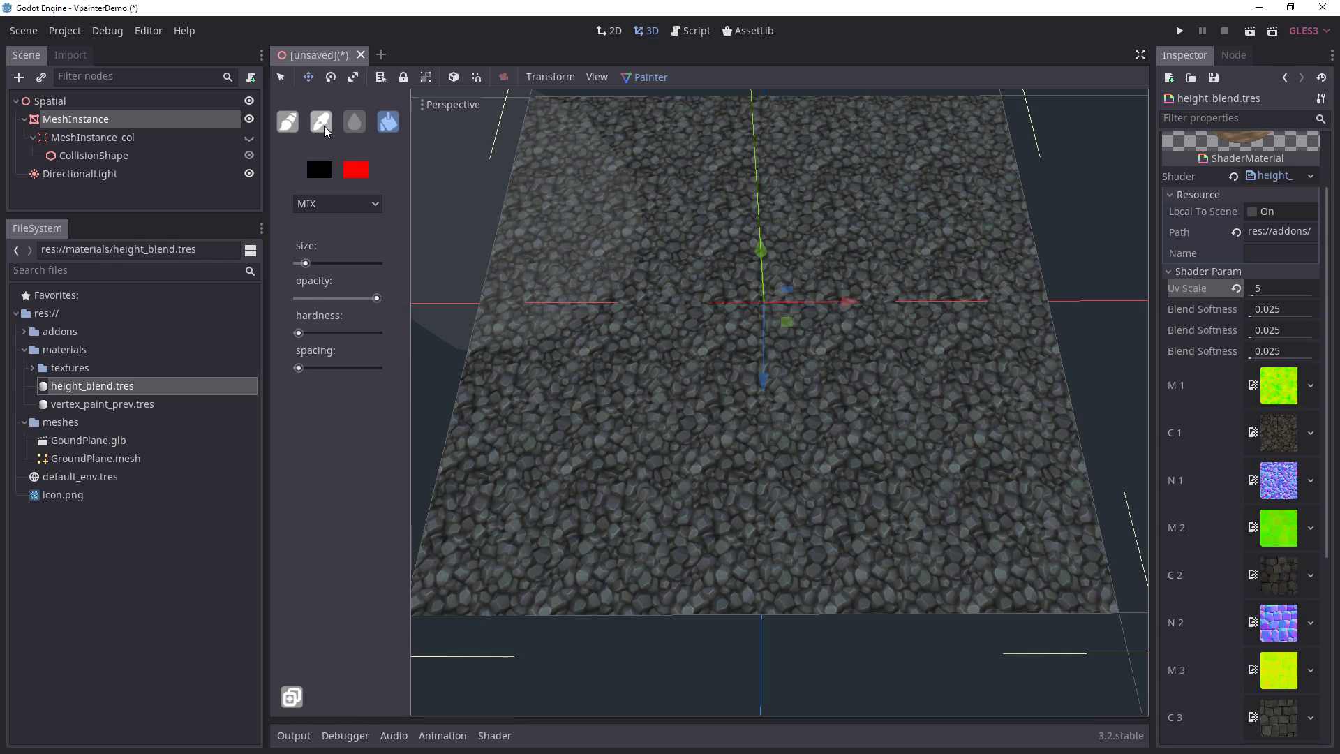
Step: Set up the paint brush with ADD blend mode, red (ff0000) as the colour, and a low opacity
{"action": "left_click", "coordinate": [287, 121]}
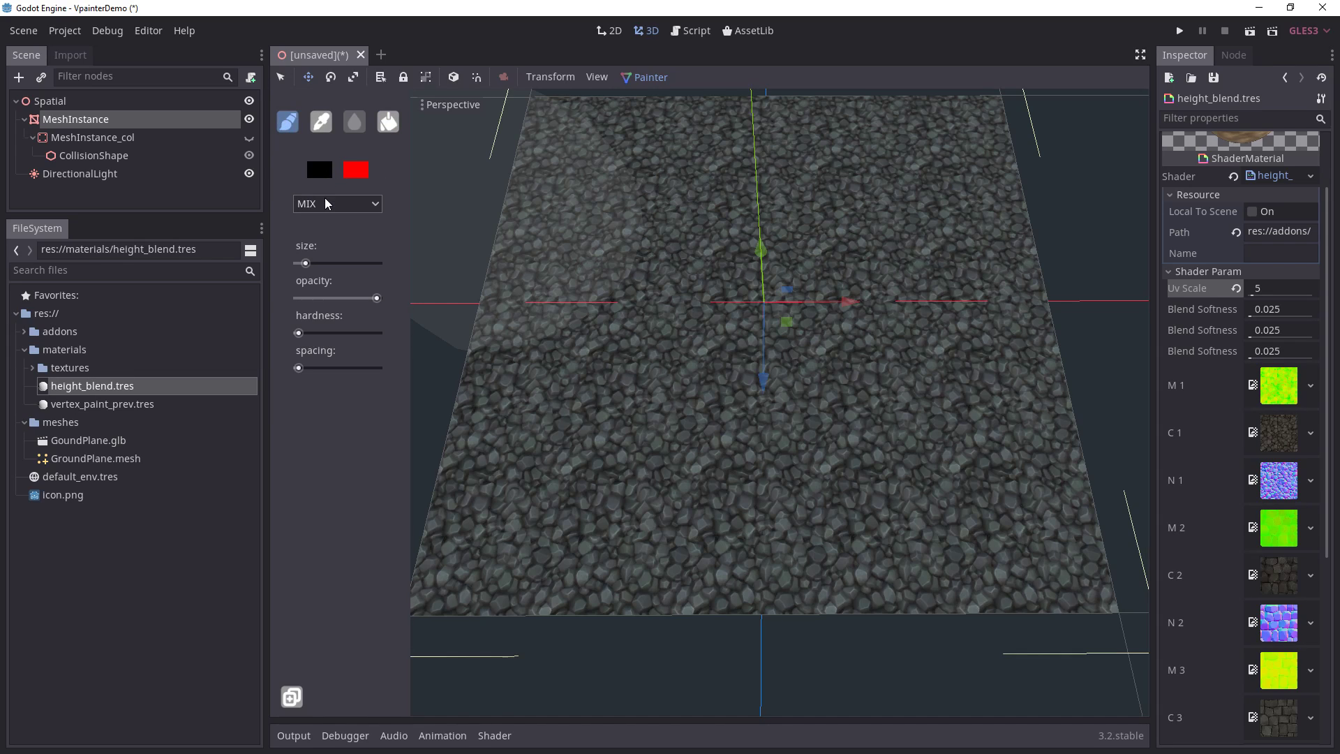
{"action": "left_click", "coordinate": [325, 203]}
{"action": "left_click", "coordinate": [327, 238]}
{"action": "left_click", "coordinate": [314, 176]}
{"action": "left_click", "coordinate": [116, 357]}
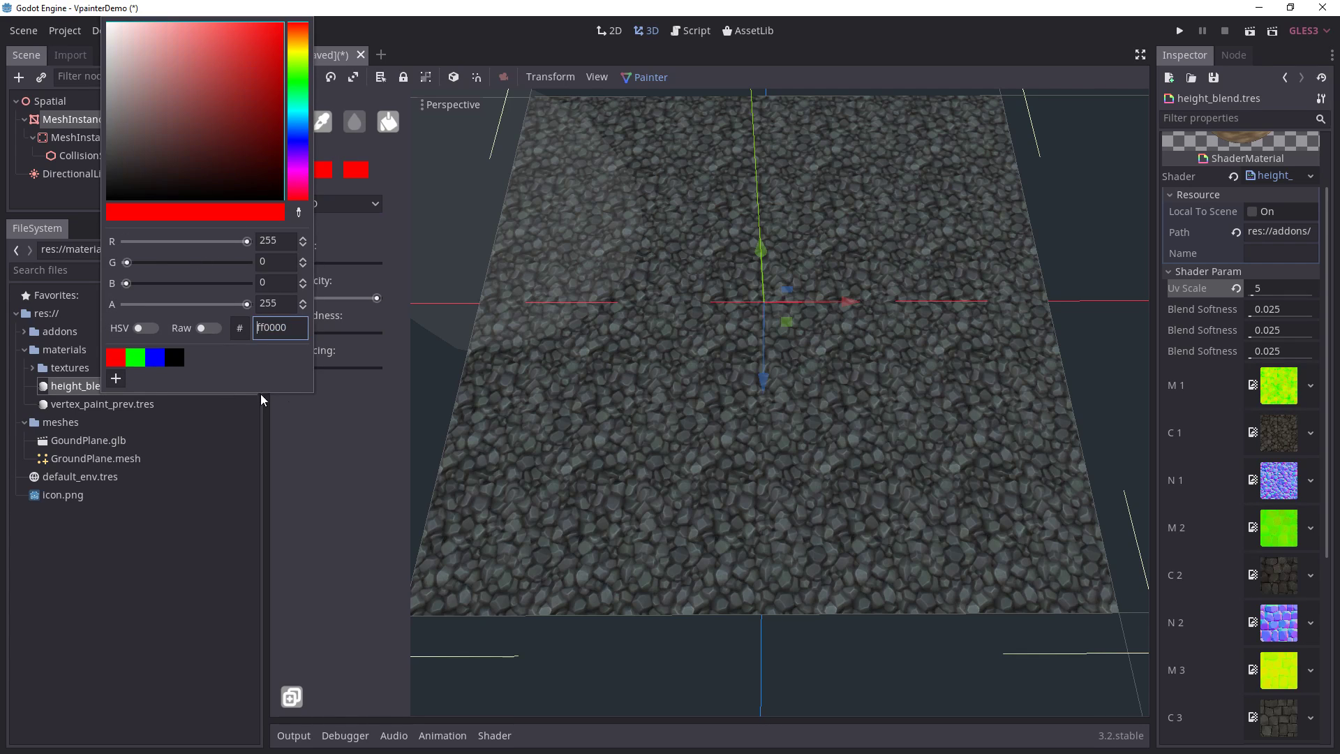
{"action": "left_click", "coordinate": [331, 439]}
{"action": "left_click_drag", "start_coordinate": [362, 299], "coordinate": [319, 301]}
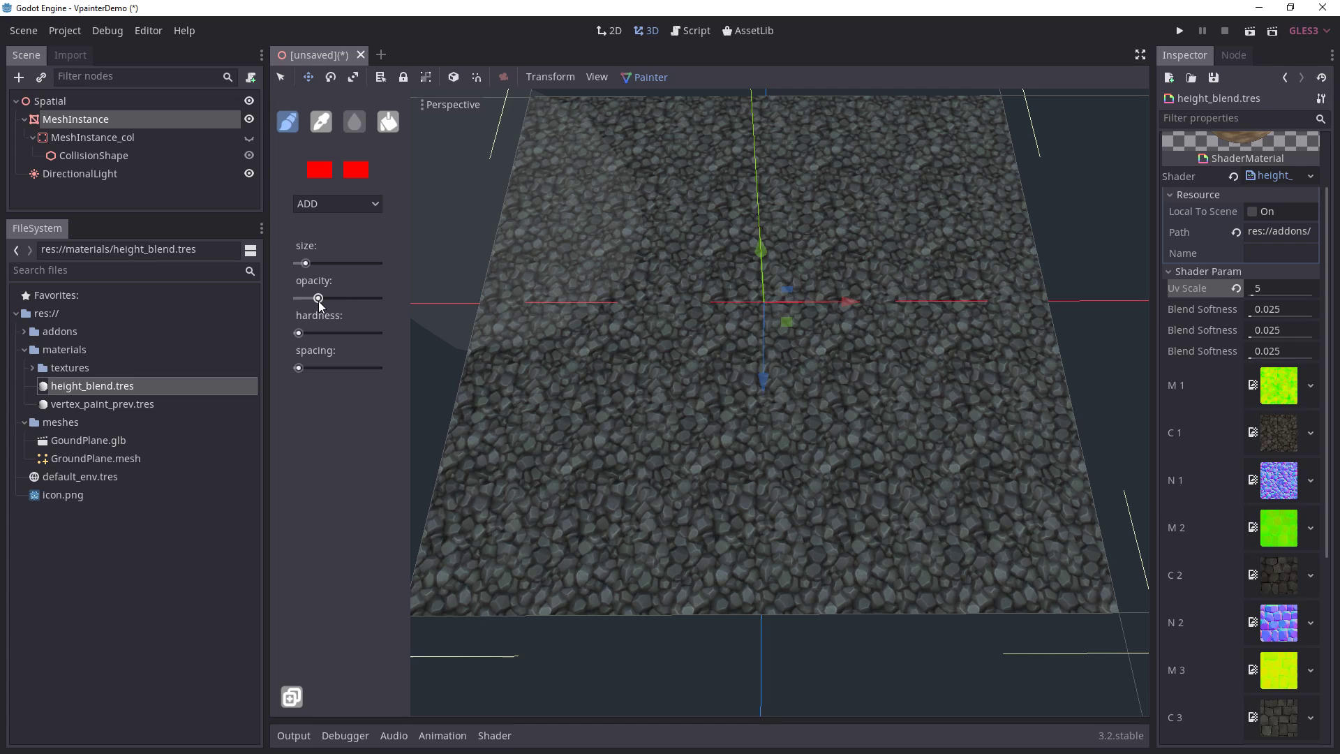
Step: Reduce the brush size and paint a horizontal red stroke across the far half of the ground plane
{"action": "mouse_move", "coordinate": [617, 347]}
{"action": "left_mouse_down"}
{"action": "mouse_move", "coordinate": [688, 315]}
{"action": "mouse_move", "coordinate": [674, 308]}
{"action": "left_mouse_up"}
{"action": "key", "text": "bracketleft"}
{"action": "key", "text": "bracketleft"}
{"action": "key", "text": "bracketleft"}
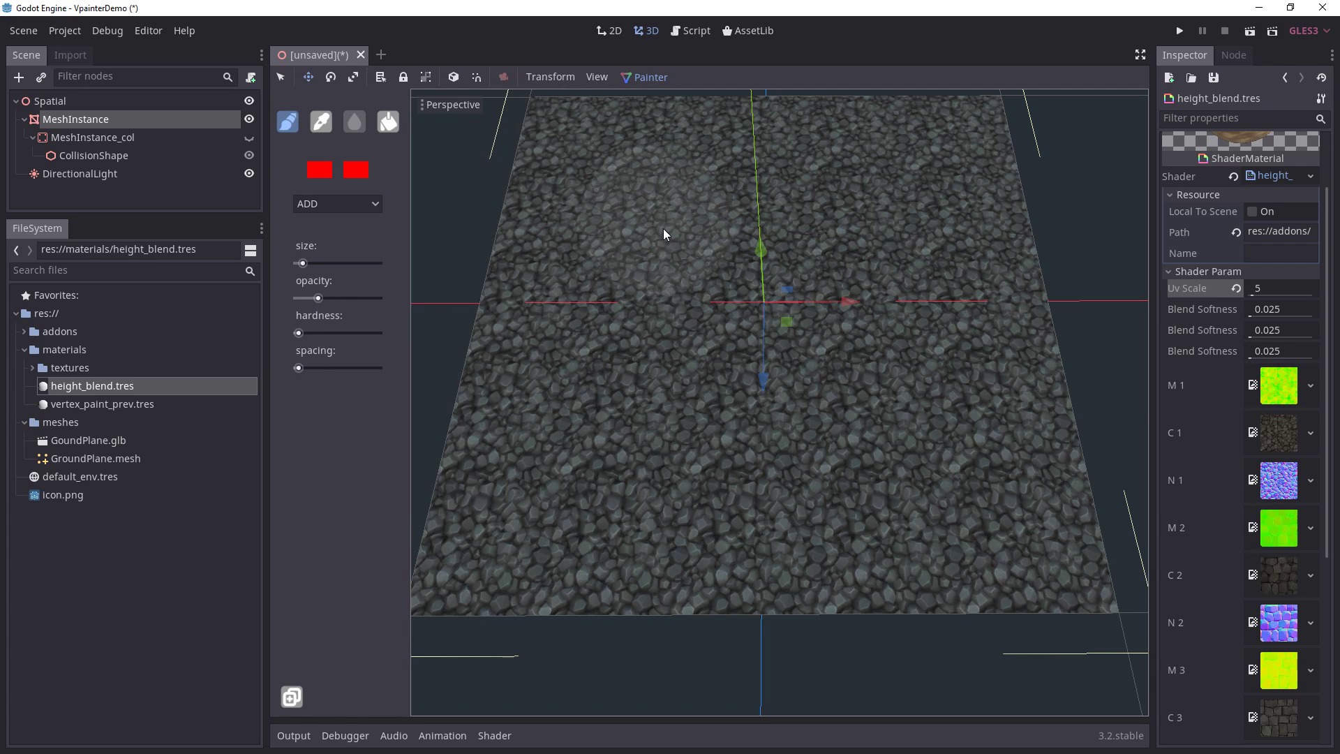
{"action": "middle_click_drag", "start_coordinate": [664, 232], "coordinate": [677, 282], "text": "shift"}
{"action": "left_click_drag", "start_coordinate": [626, 252], "coordinate": [922, 259]}
Step: Lower the brush opacity further and paint the large stones across the rest of the plane's centre, leaving a gravel border
{"action": "left_click_drag", "start_coordinate": [308, 300], "coordinate": [303, 300]}
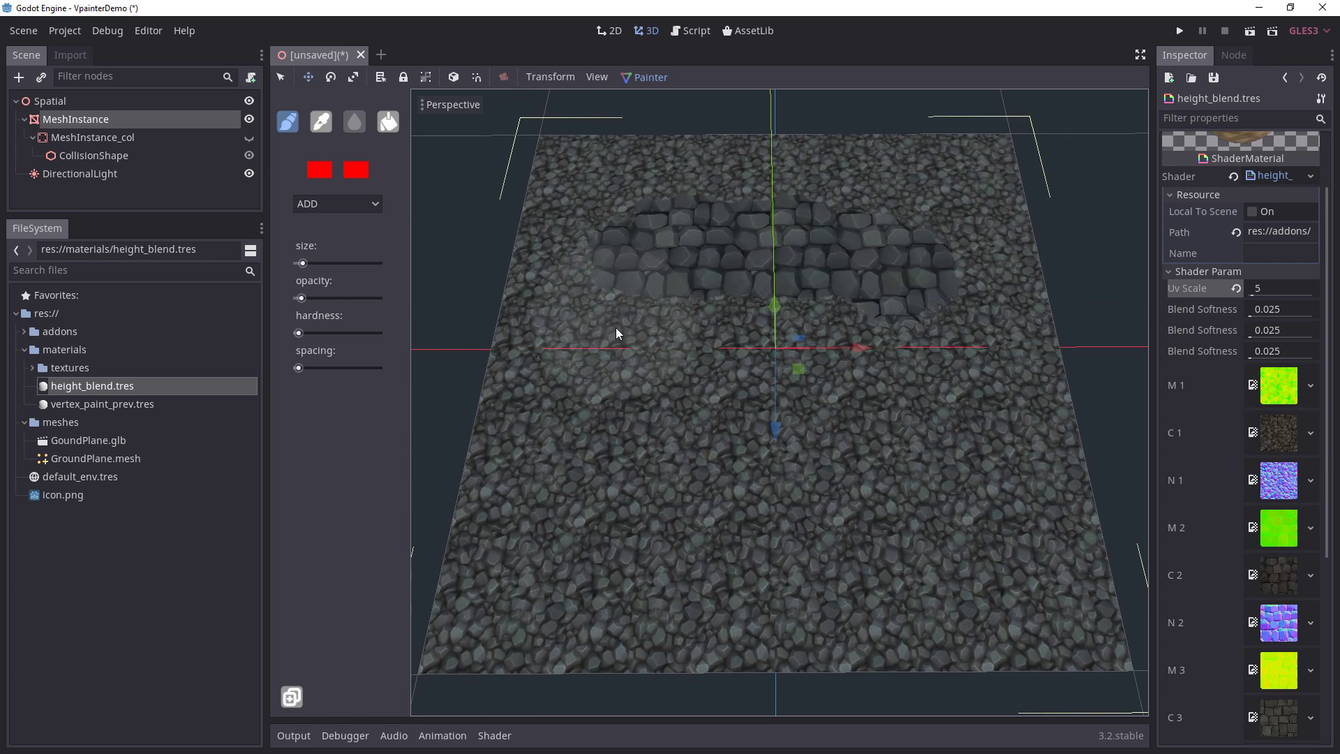
{"action": "mouse_move", "coordinate": [616, 328]}
{"action": "left_mouse_down"}
{"action": "mouse_move", "coordinate": [639, 374]}
{"action": "mouse_move", "coordinate": [835, 330]}
{"action": "mouse_move", "coordinate": [898, 420]}
{"action": "mouse_move", "coordinate": [742, 456]}
{"action": "mouse_move", "coordinate": [836, 407]}
{"action": "mouse_move", "coordinate": [697, 522]}
{"action": "mouse_move", "coordinate": [613, 437]}
{"action": "mouse_move", "coordinate": [623, 484]}
{"action": "mouse_move", "coordinate": [856, 571]}
{"action": "mouse_move", "coordinate": [956, 524]}
{"action": "mouse_move", "coordinate": [905, 219]}
{"action": "mouse_move", "coordinate": [689, 197]}
{"action": "mouse_move", "coordinate": [559, 273]}
{"action": "mouse_move", "coordinate": [554, 440]}
{"action": "mouse_move", "coordinate": [534, 510]}
{"action": "mouse_move", "coordinate": [569, 578]}
{"action": "mouse_move", "coordinate": [927, 584]}
{"action": "mouse_move", "coordinate": [1007, 541]}
{"action": "mouse_move", "coordinate": [954, 396]}
{"action": "mouse_move", "coordinate": [723, 317]}
{"action": "mouse_move", "coordinate": [607, 310]}
{"action": "mouse_move", "coordinate": [548, 344]}
{"action": "mouse_move", "coordinate": [595, 377]}
{"action": "mouse_move", "coordinate": [746, 370]}
{"action": "left_mouse_up"}
{"action": "mouse_move", "coordinate": [708, 396]}
{"action": "middle_mouse_down", "text": "shift"}
{"action": "mouse_move", "coordinate": [673, 428]}
{"action": "mouse_move", "coordinate": [729, 360]}
{"action": "mouse_move", "coordinate": [710, 386]}
{"action": "middle_mouse_up", "text": "shift"}
{"action": "scroll", "coordinate": [718, 384], "scroll_direction": "up", "scroll_amount": 3}
{"action": "scroll", "coordinate": [705, 386], "scroll_direction": "down", "scroll_amount": 4}
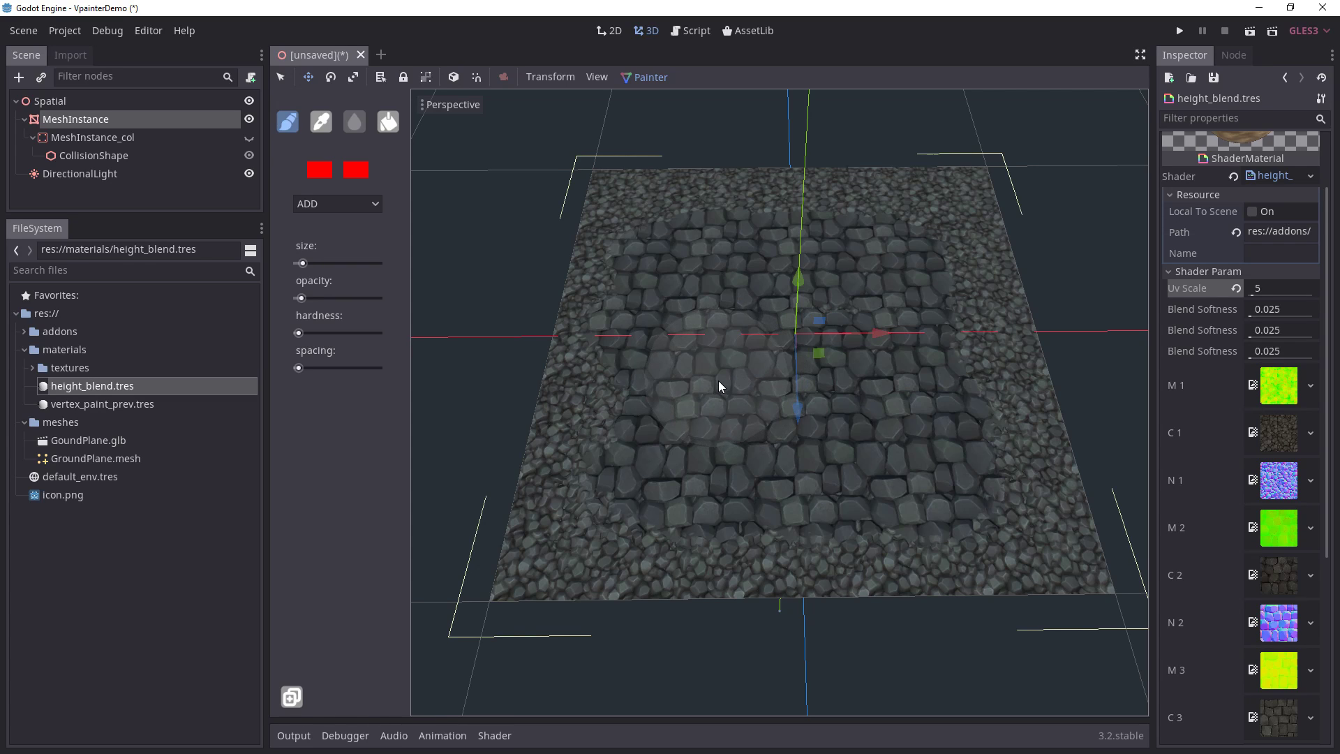
{"action": "scroll", "coordinate": [718, 386], "scroll_direction": "up", "scroll_amount": 4}
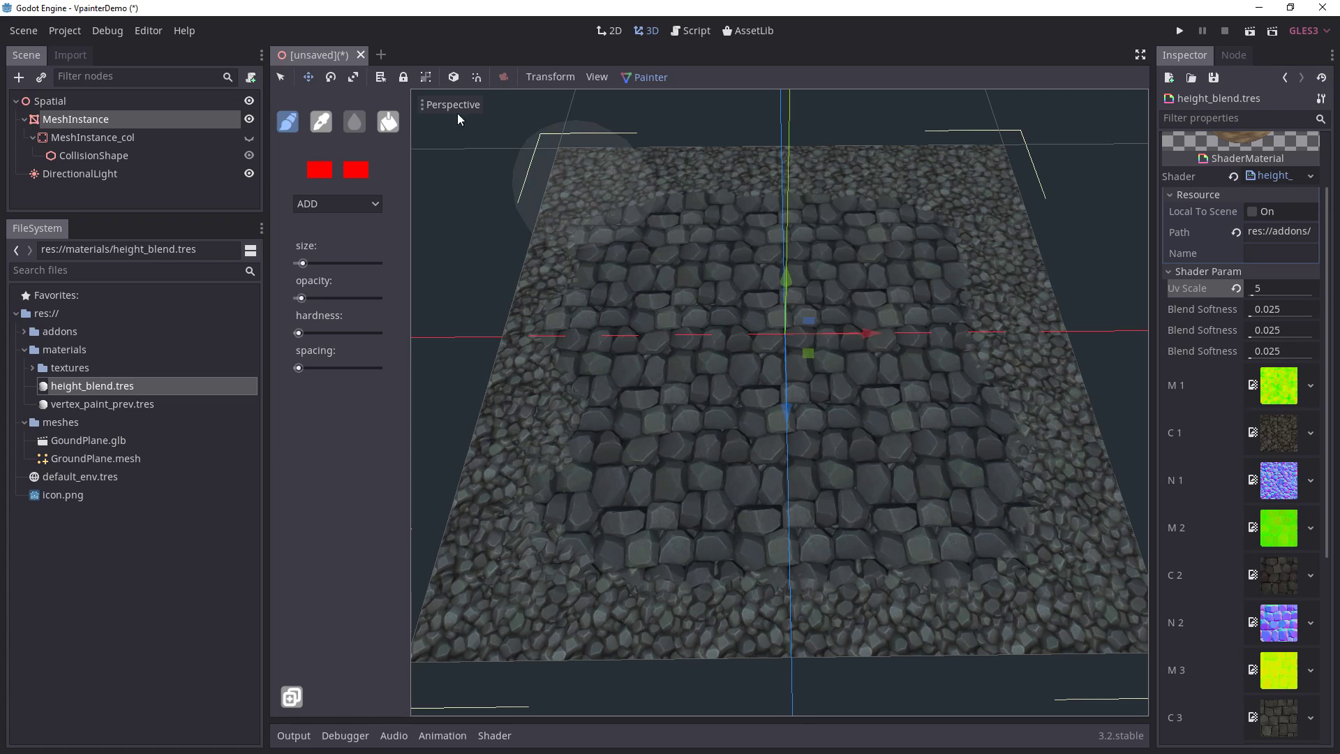
Step: Hide the transform gizmo by switching to list selection mode, and turn off the viewport's origin and grid
{"action": "left_click", "coordinate": [381, 78]}
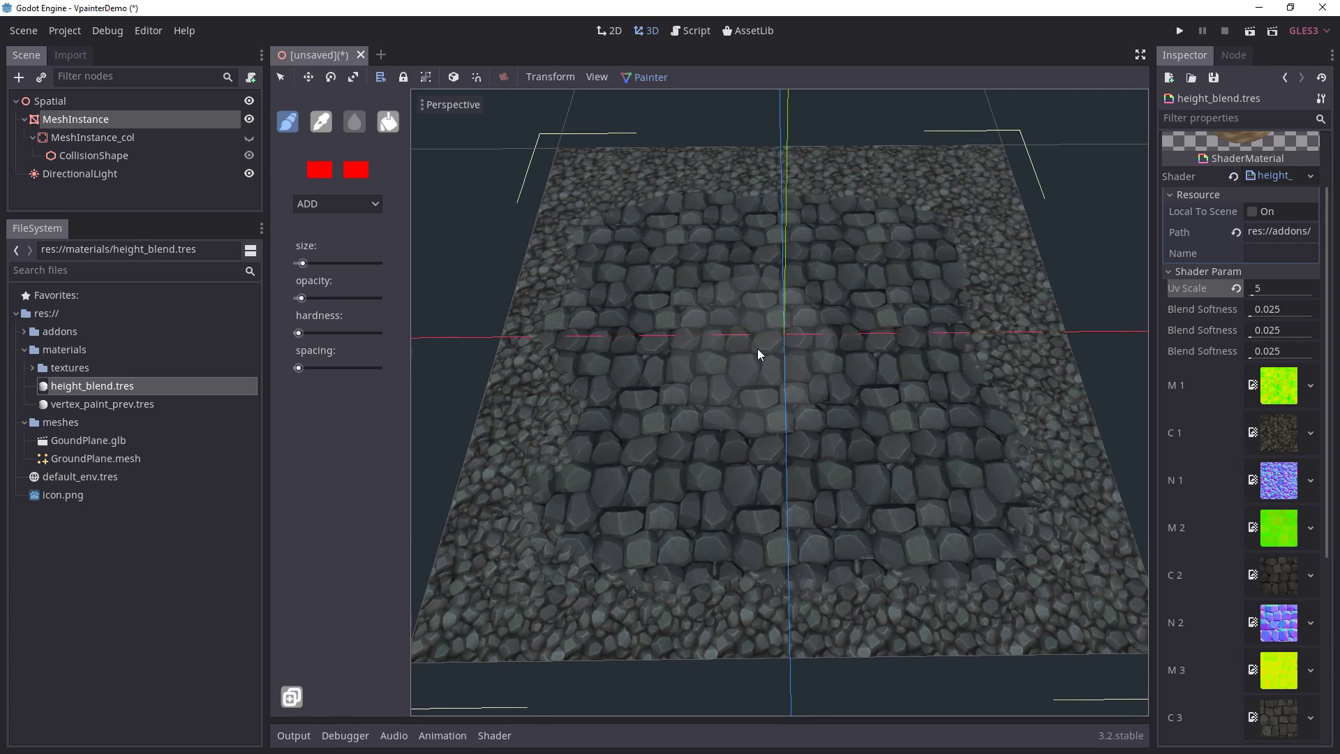
{"action": "left_click", "coordinate": [598, 77]}
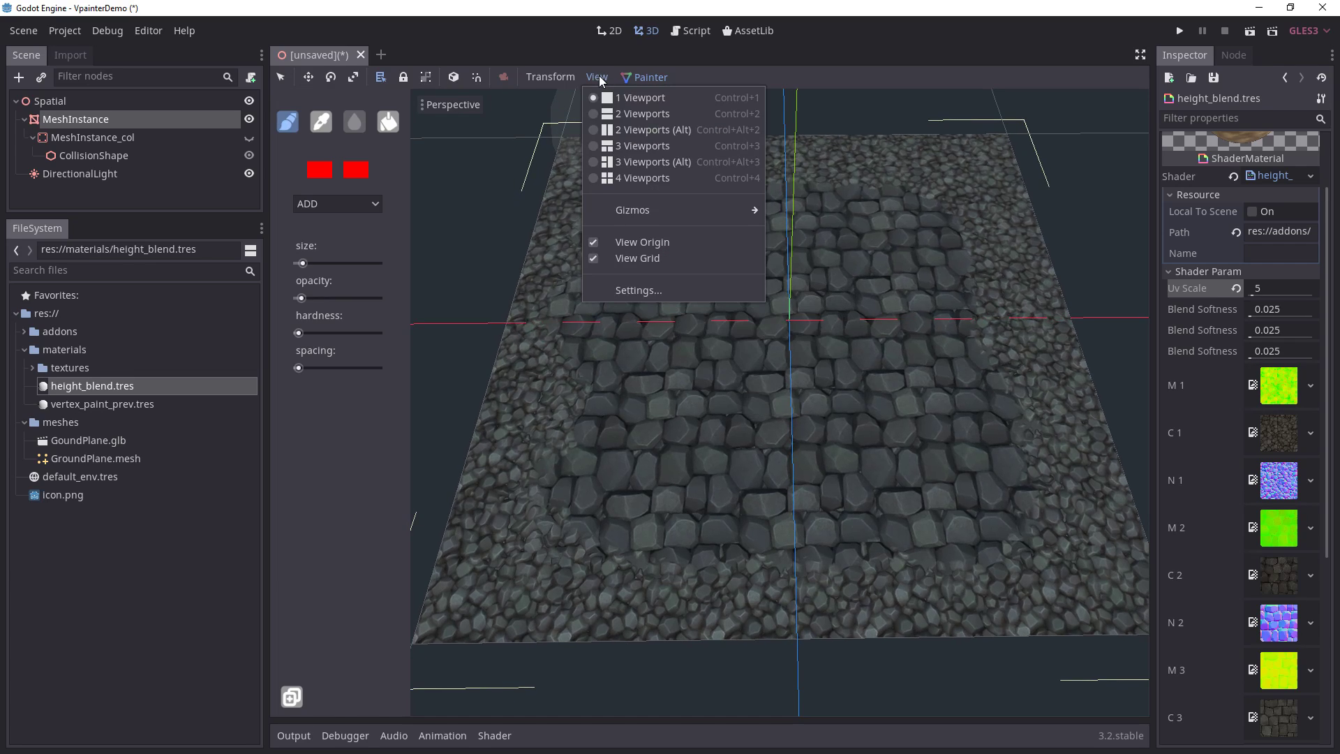
{"action": "left_click", "coordinate": [620, 242]}
{"action": "left_click", "coordinate": [597, 77]}
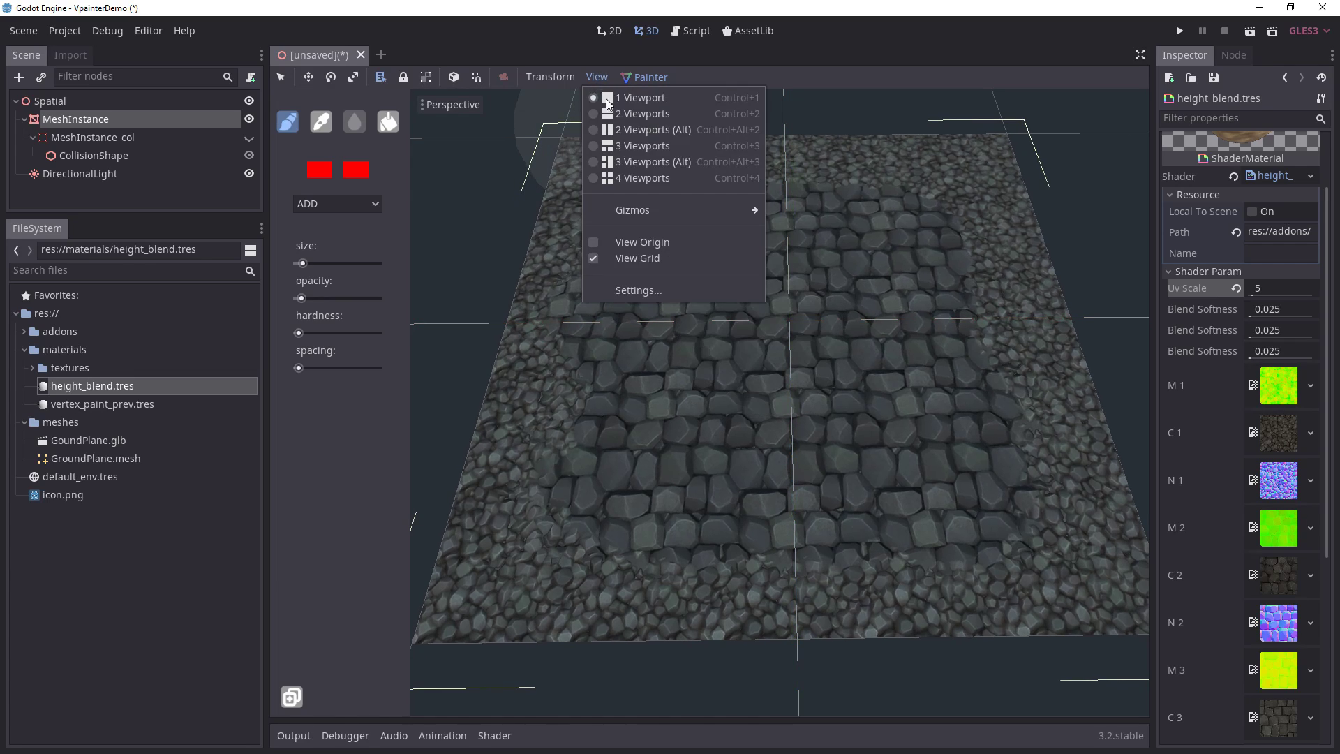
{"action": "left_click", "coordinate": [637, 259]}
Step: Examine the height-blended transition between the large stones and the surrounding gravel up close
{"action": "scroll", "coordinate": [820, 391], "scroll_direction": "up", "scroll_amount": 5}
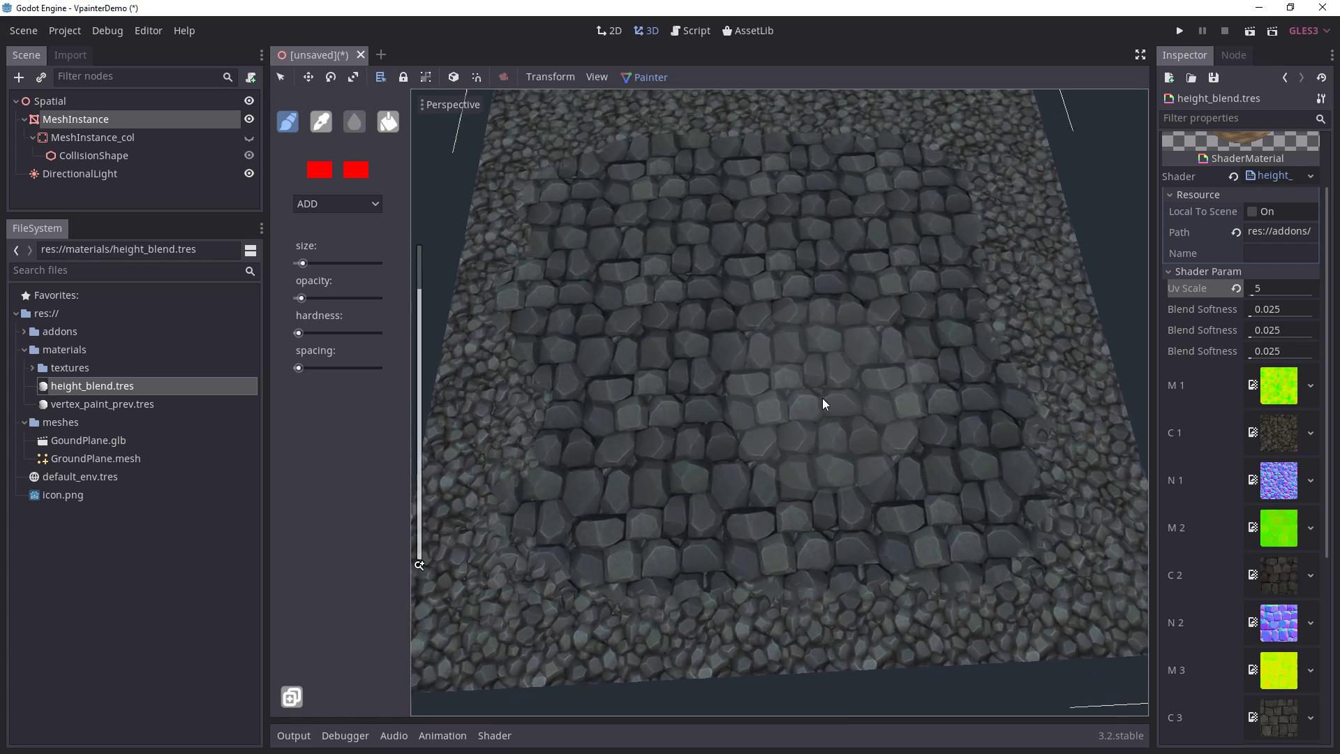
{"action": "scroll", "coordinate": [823, 404], "scroll_direction": "down", "scroll_amount": 5}
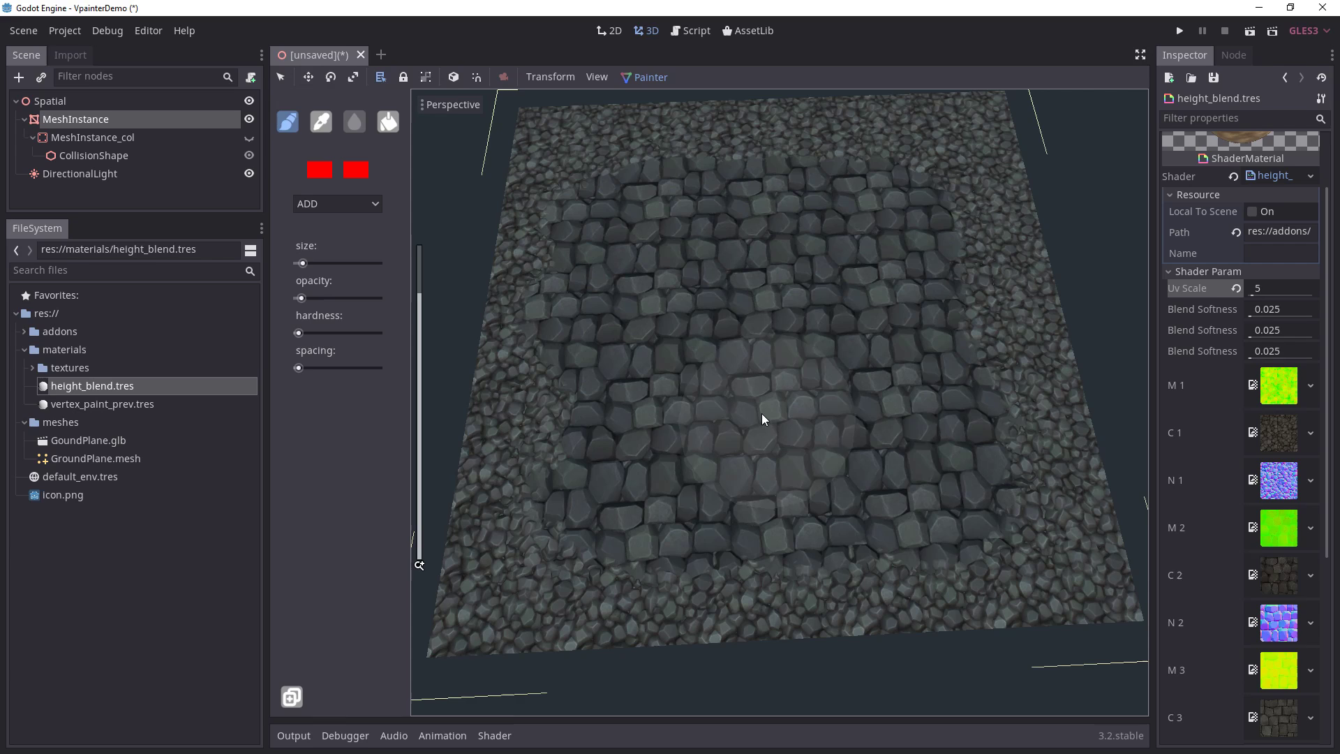
{"action": "middle_click_drag", "start_coordinate": [762, 414], "coordinate": [748, 402]}
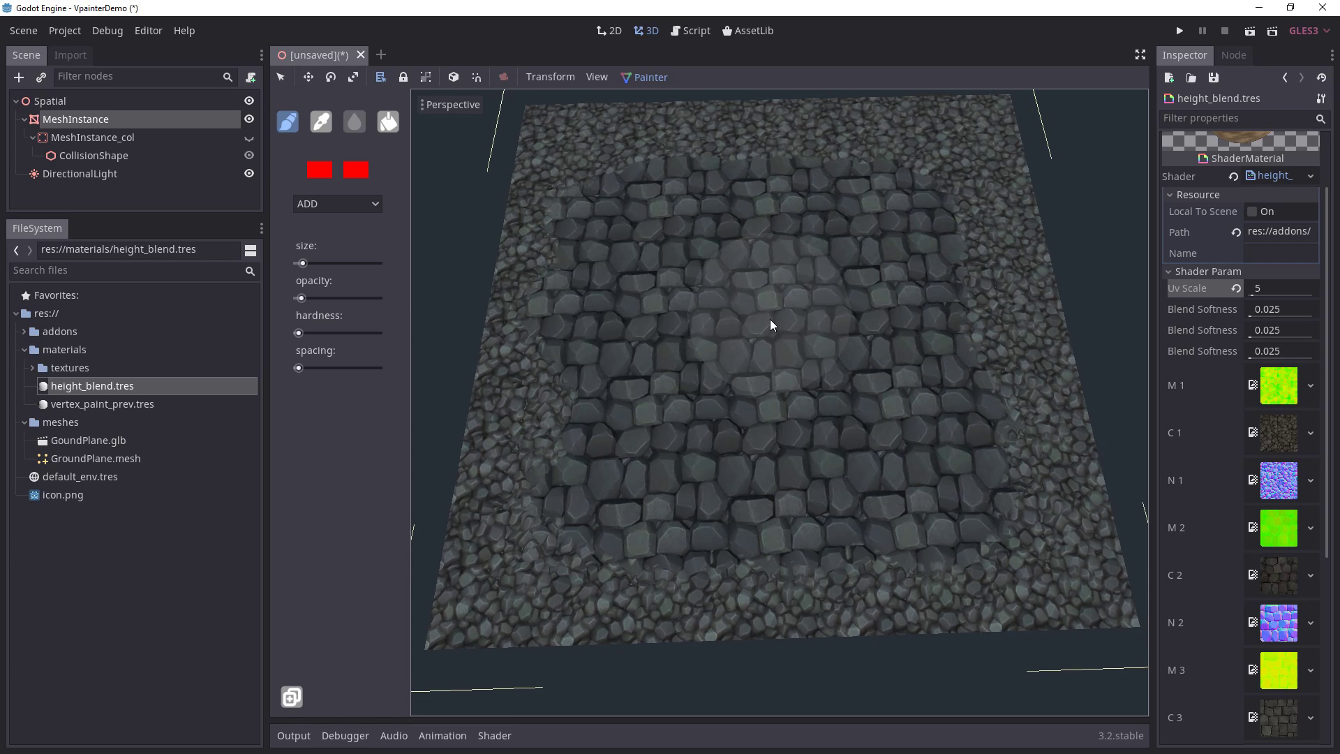
{"action": "middle_click_drag", "start_coordinate": [771, 320], "coordinate": [786, 324]}
{"action": "scroll", "coordinate": [786, 324], "scroll_direction": "up", "scroll_amount": 3}
{"action": "scroll", "coordinate": [818, 451], "scroll_direction": "down", "scroll_amount": 3}
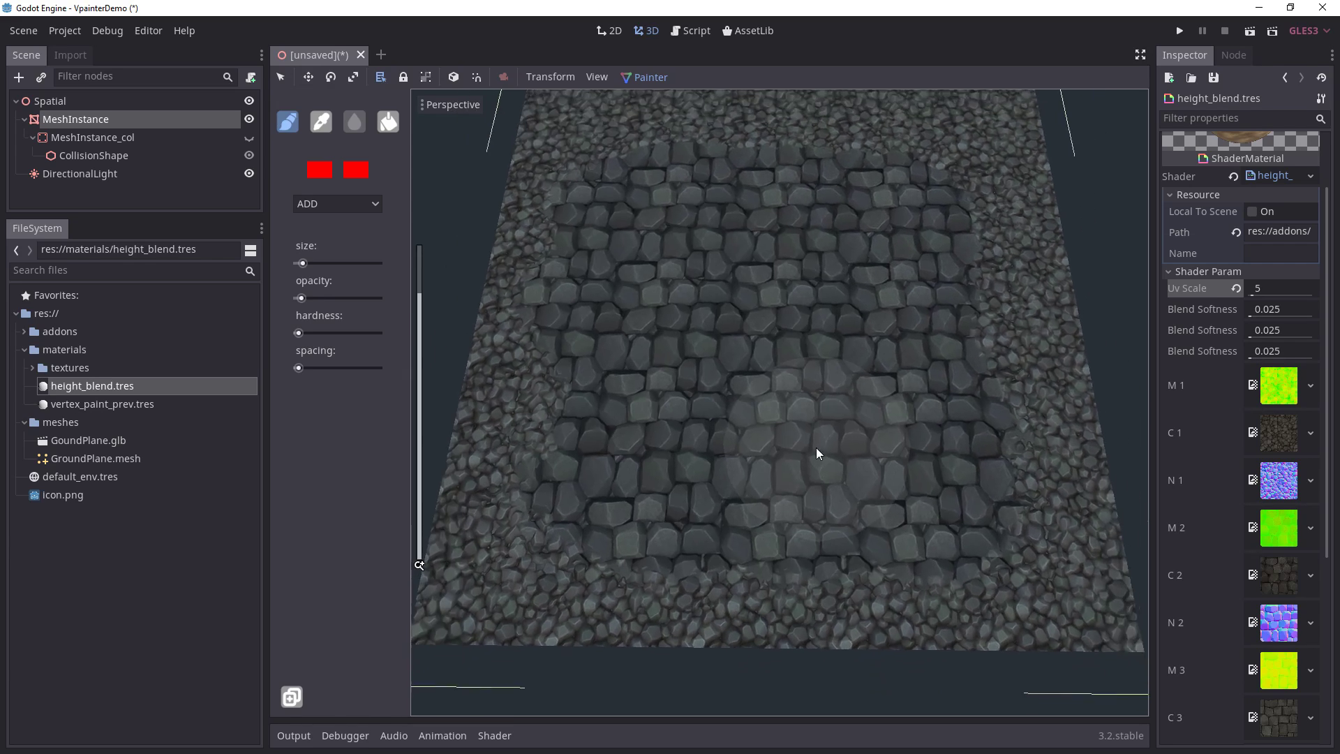
{"action": "scroll", "coordinate": [881, 453], "scroll_direction": "up", "scroll_amount": 5}
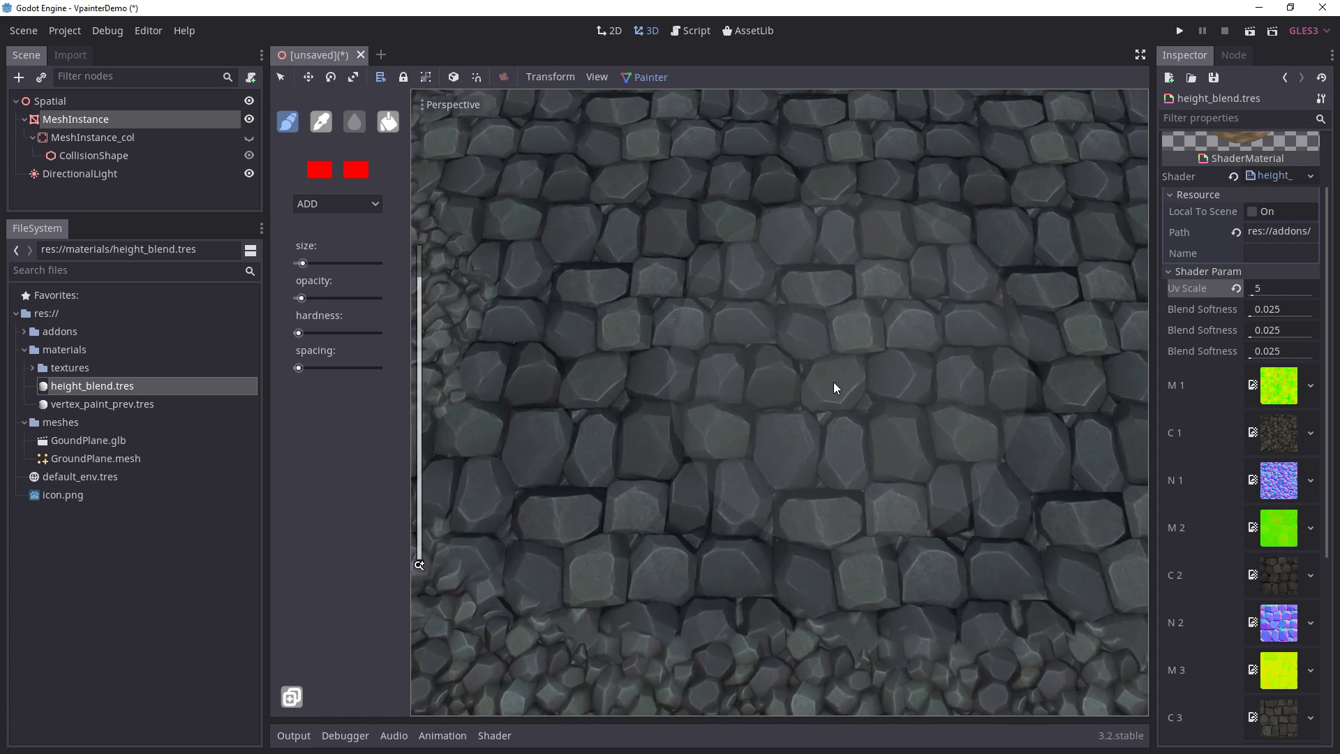
{"action": "scroll", "coordinate": [704, 501], "scroll_direction": "down", "scroll_amount": 2}
{"action": "middle_click_drag", "start_coordinate": [594, 513], "coordinate": [739, 472], "text": "shift"}
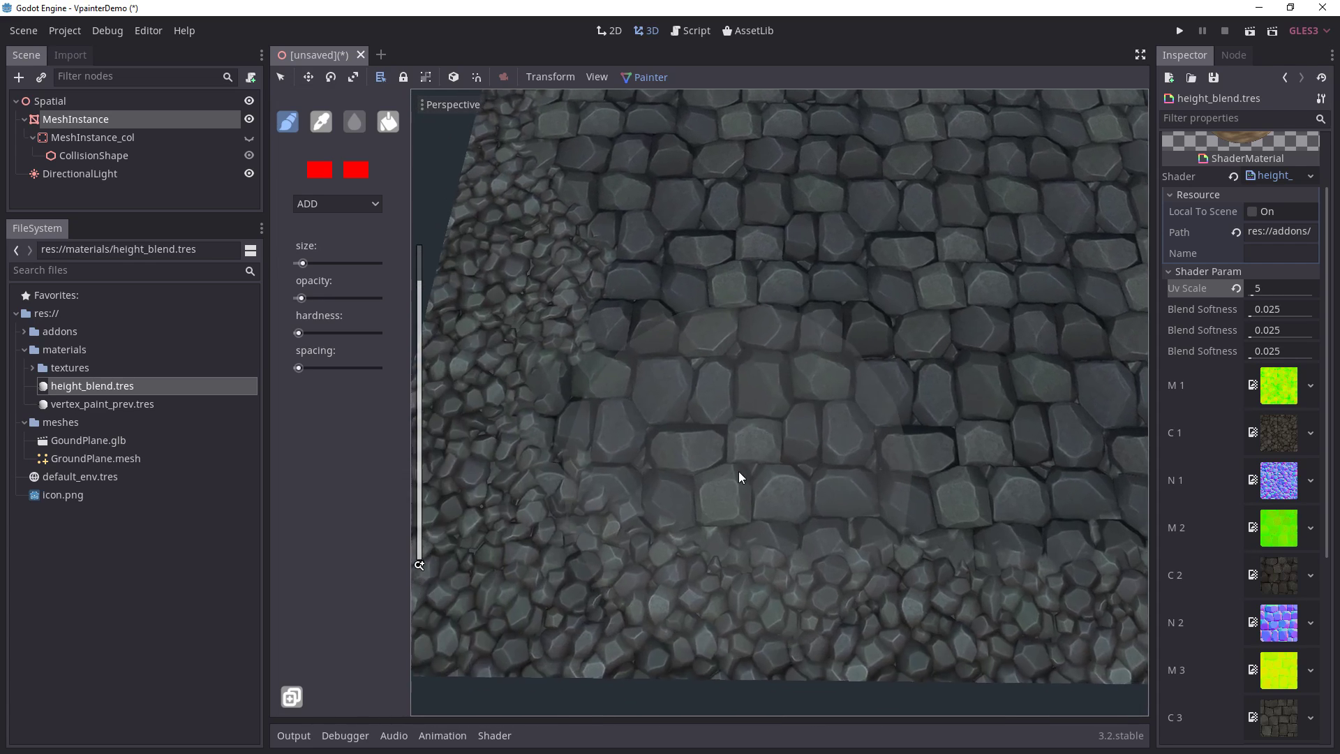
{"action": "scroll", "coordinate": [745, 391], "scroll_direction": "up", "scroll_amount": 2}
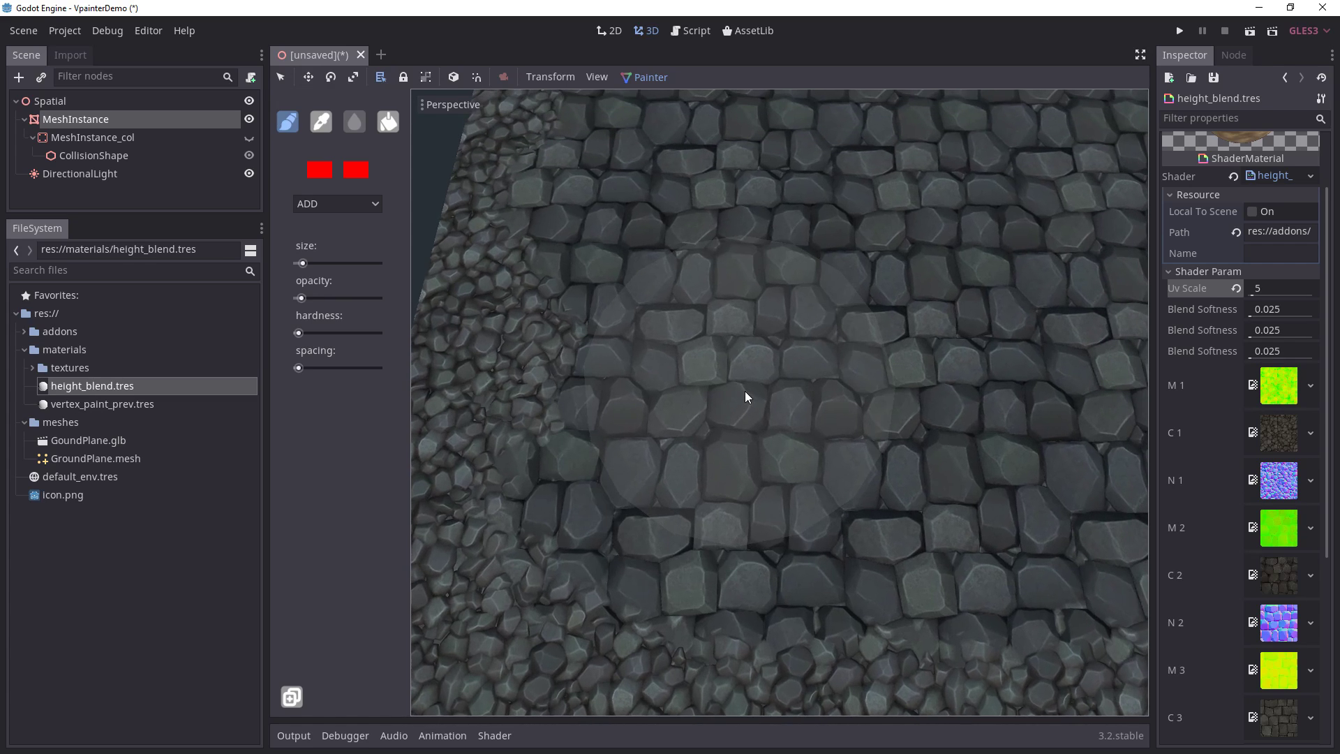
Step: Set the brush colour to green (00ff00), lower the opacity, and paint the third texture lightly over the stone area
{"action": "left_click", "coordinate": [321, 170]}
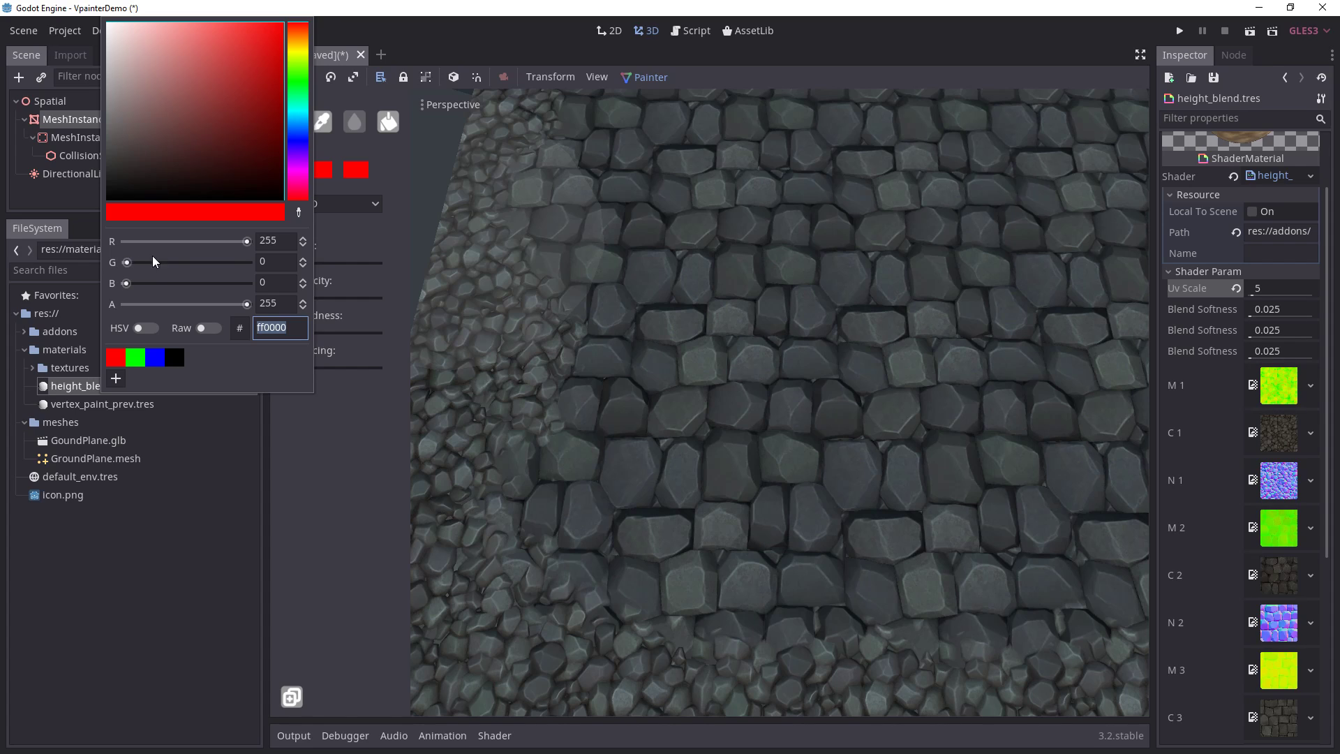
{"action": "left_click_drag", "start_coordinate": [178, 244], "coordinate": [270, 268]}
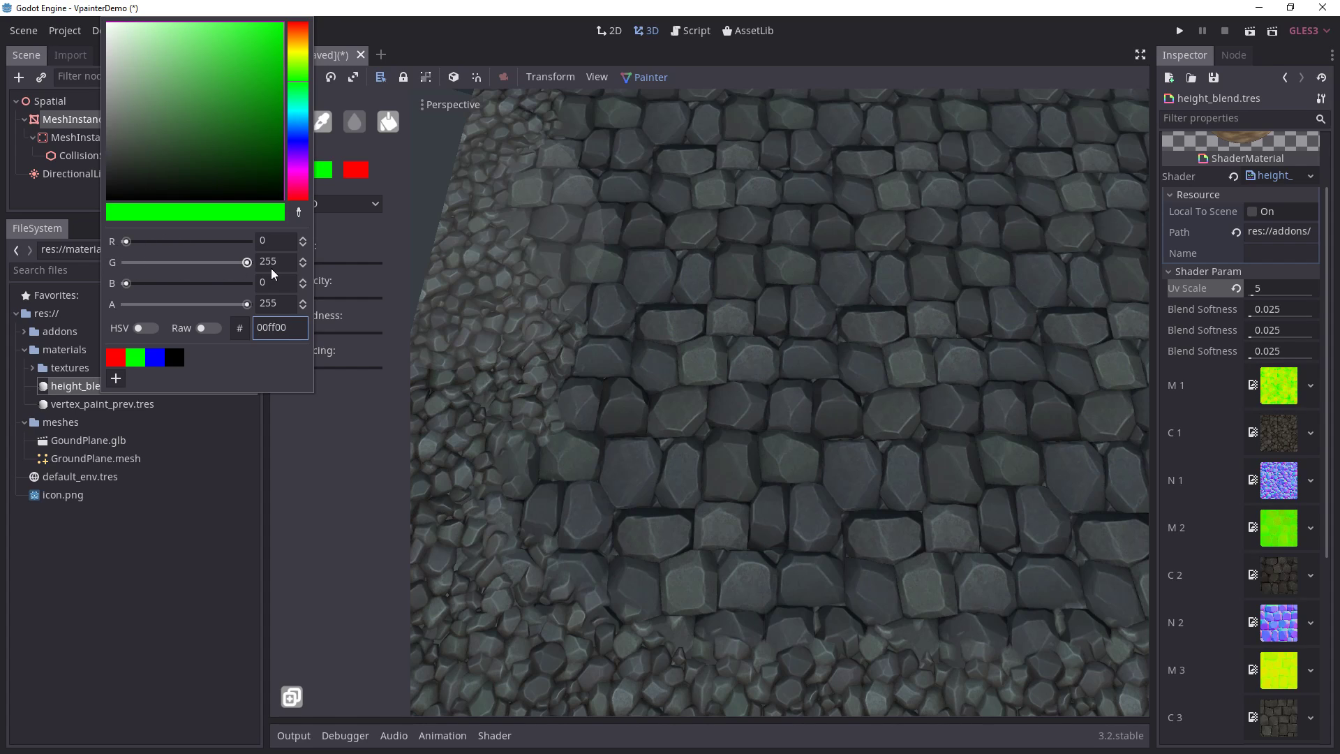
{"action": "left_click", "coordinate": [333, 467]}
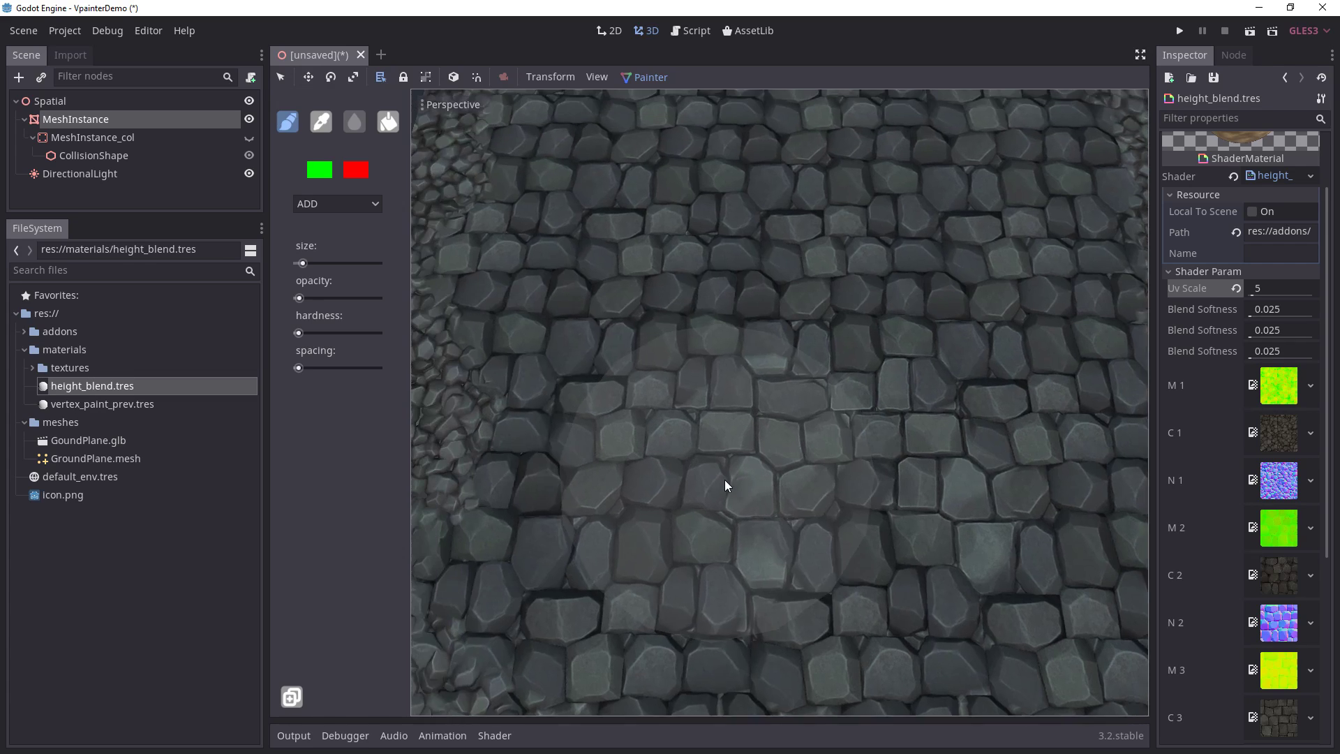
{"action": "middle_click_drag", "start_coordinate": [725, 480], "coordinate": [743, 252]}
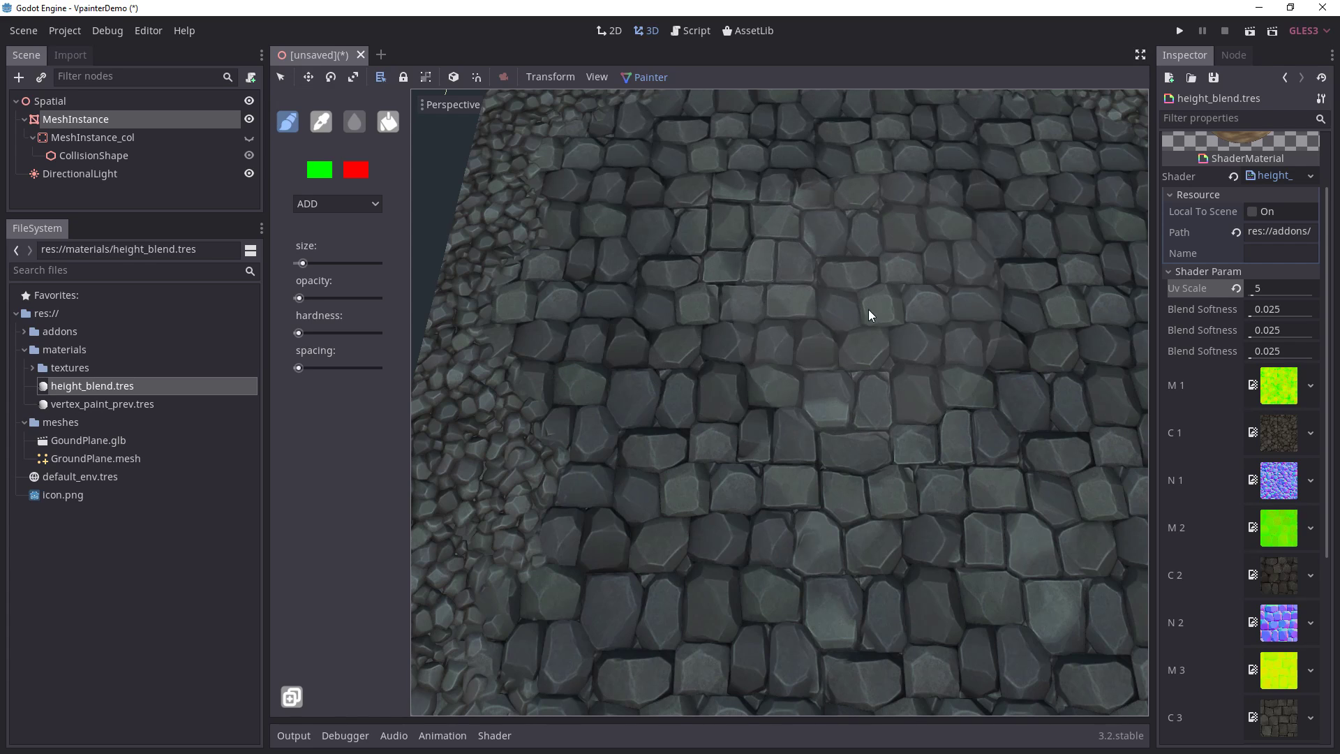
{"action": "middle_click_drag", "start_coordinate": [948, 261], "coordinate": [835, 301]}
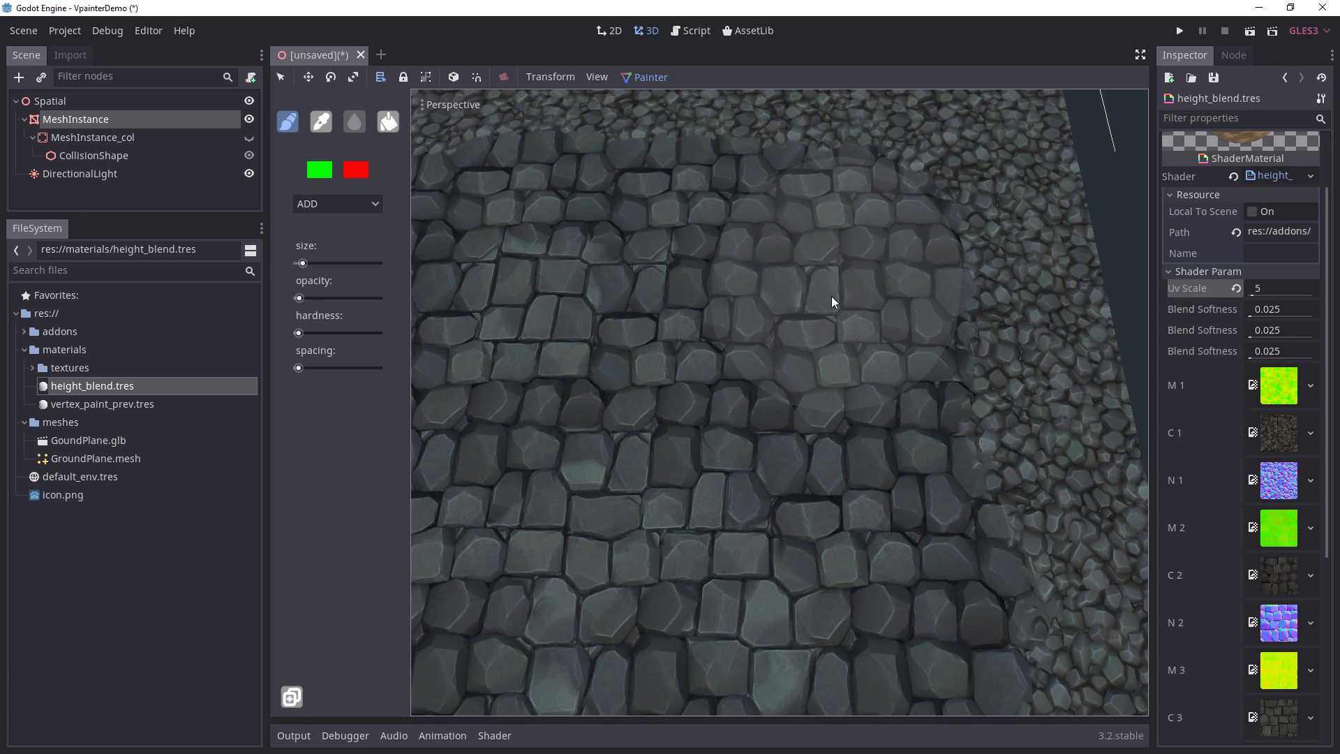
Step: Set the brush colour to blue (0000ff) and paint the sand texture onto the gravel in the plane's near-left corner
{"action": "middle_click_drag", "start_coordinate": [723, 413], "coordinate": [832, 320]}
{"action": "scroll", "coordinate": [823, 330], "scroll_direction": "down", "scroll_amount": 6}
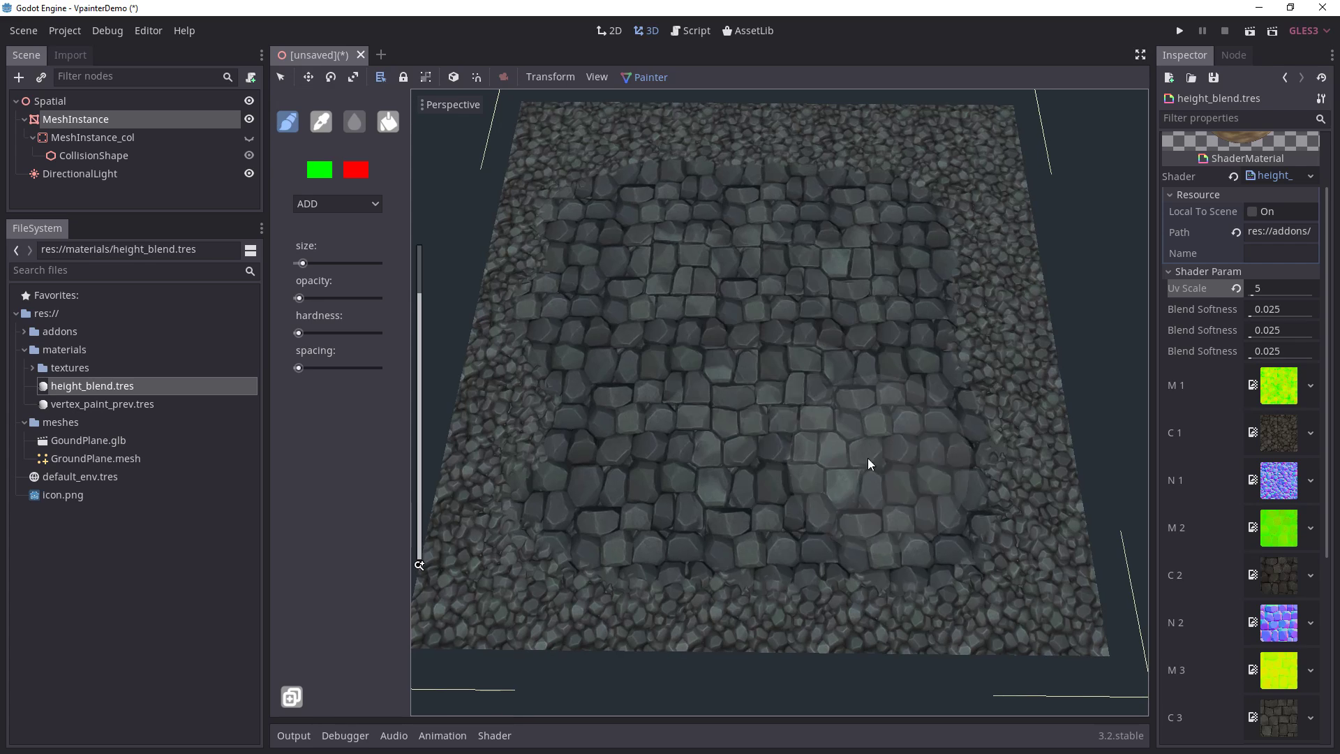
{"action": "scroll", "coordinate": [808, 418], "scroll_direction": "up", "scroll_amount": 3}
{"action": "scroll", "coordinate": [807, 421], "scroll_direction": "up", "scroll_amount": 1}
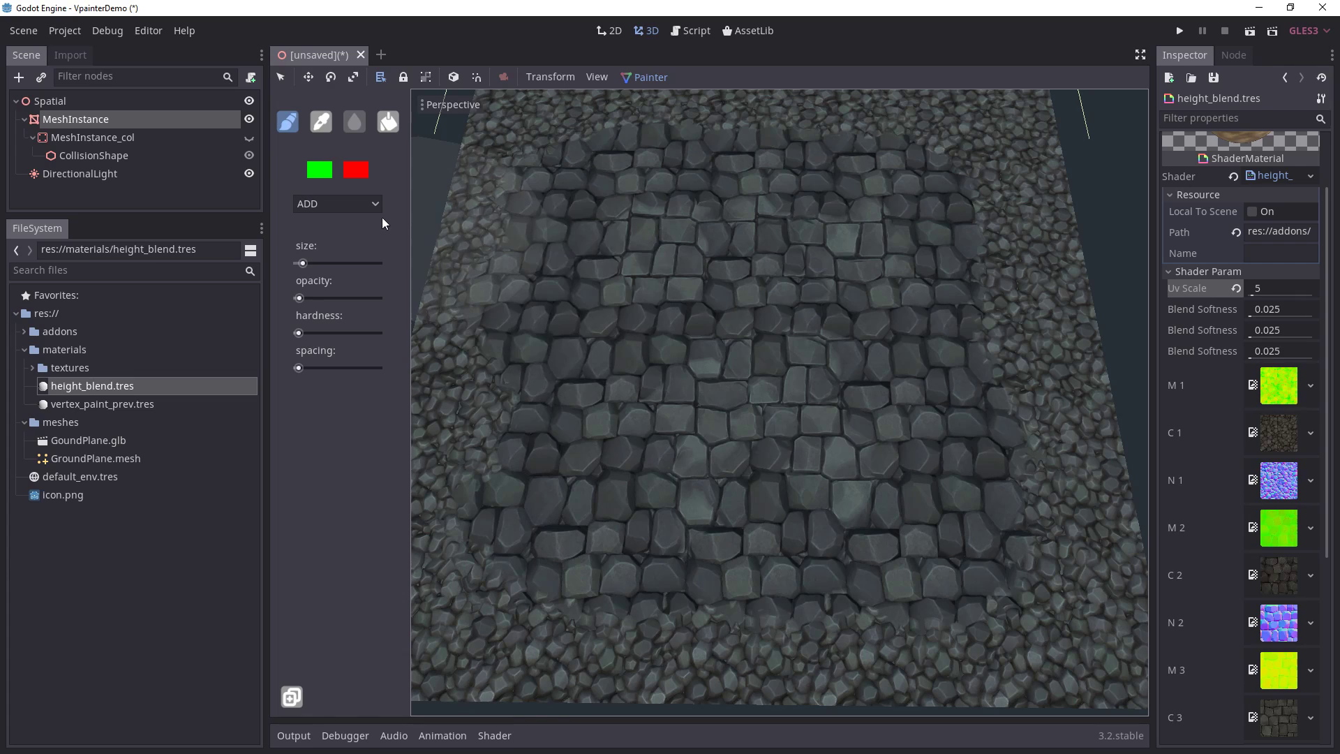
{"action": "left_click", "coordinate": [326, 181]}
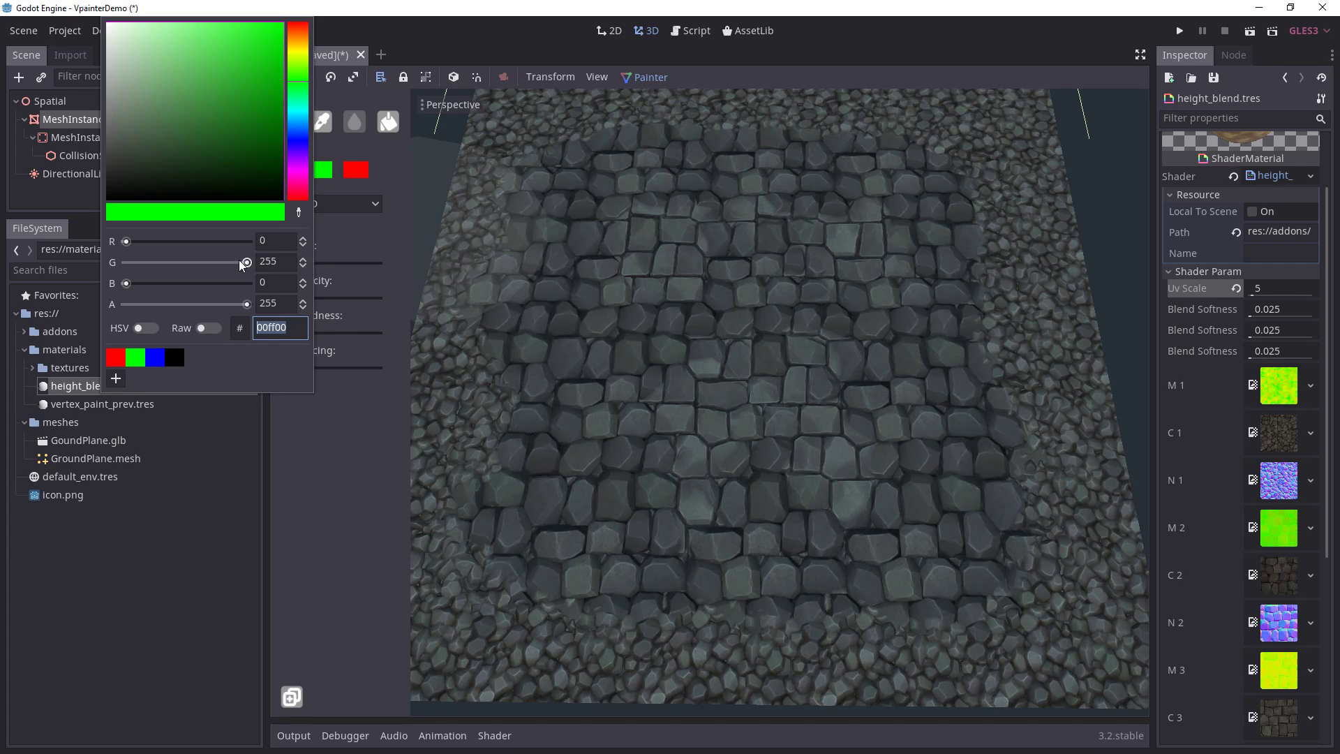
{"action": "left_click_drag", "start_coordinate": [244, 263], "coordinate": [326, 294]}
{"action": "left_click", "coordinate": [335, 423]}
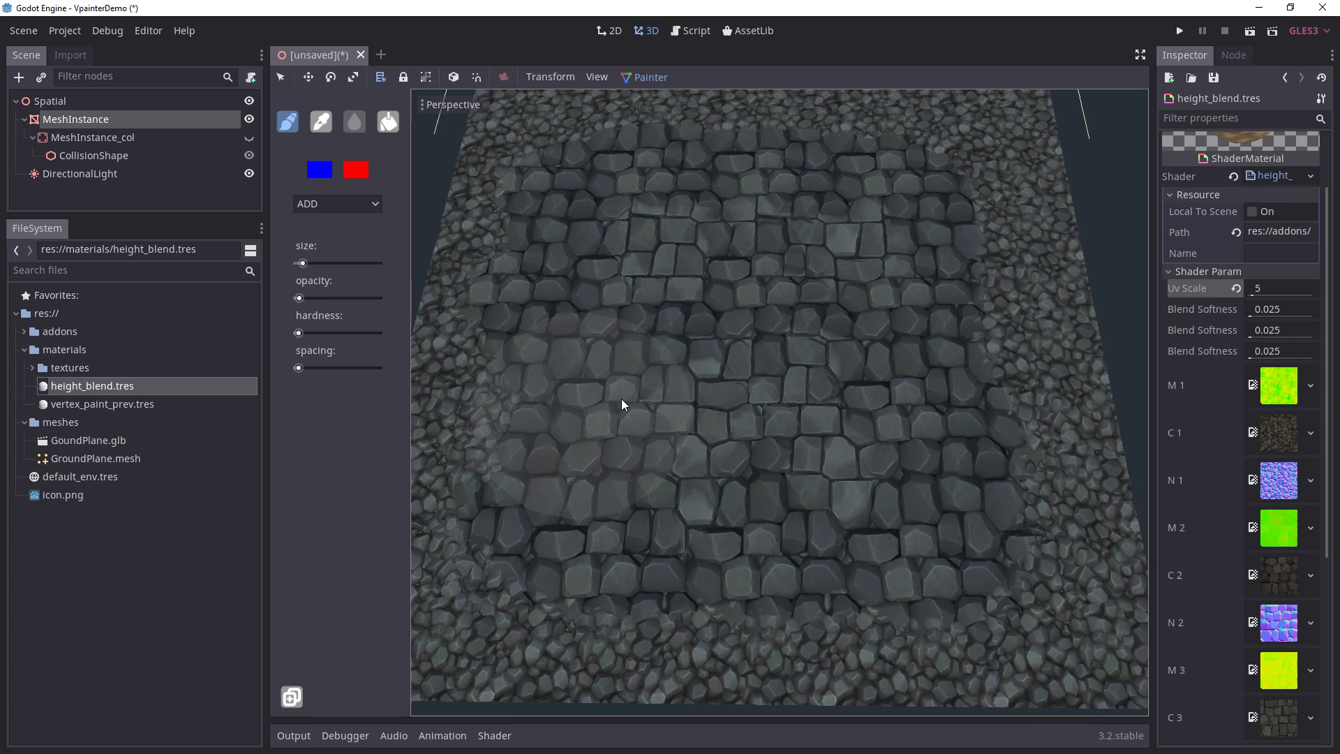
{"action": "middle_click_drag", "start_coordinate": [623, 399], "coordinate": [712, 317], "text": "shift"}
{"action": "scroll", "coordinate": [628, 363], "scroll_direction": "down", "scroll_amount": 2}
{"action": "mouse_move", "coordinate": [581, 513]}
{"action": "left_mouse_down"}
{"action": "mouse_move", "coordinate": [596, 460]}
{"action": "mouse_move", "coordinate": [614, 478]}
{"action": "mouse_move", "coordinate": [582, 487]}
{"action": "mouse_move", "coordinate": [599, 547]}
{"action": "mouse_move", "coordinate": [519, 542]}
{"action": "mouse_move", "coordinate": [504, 497]}
{"action": "mouse_move", "coordinate": [520, 489]}
{"action": "left_mouse_up"}
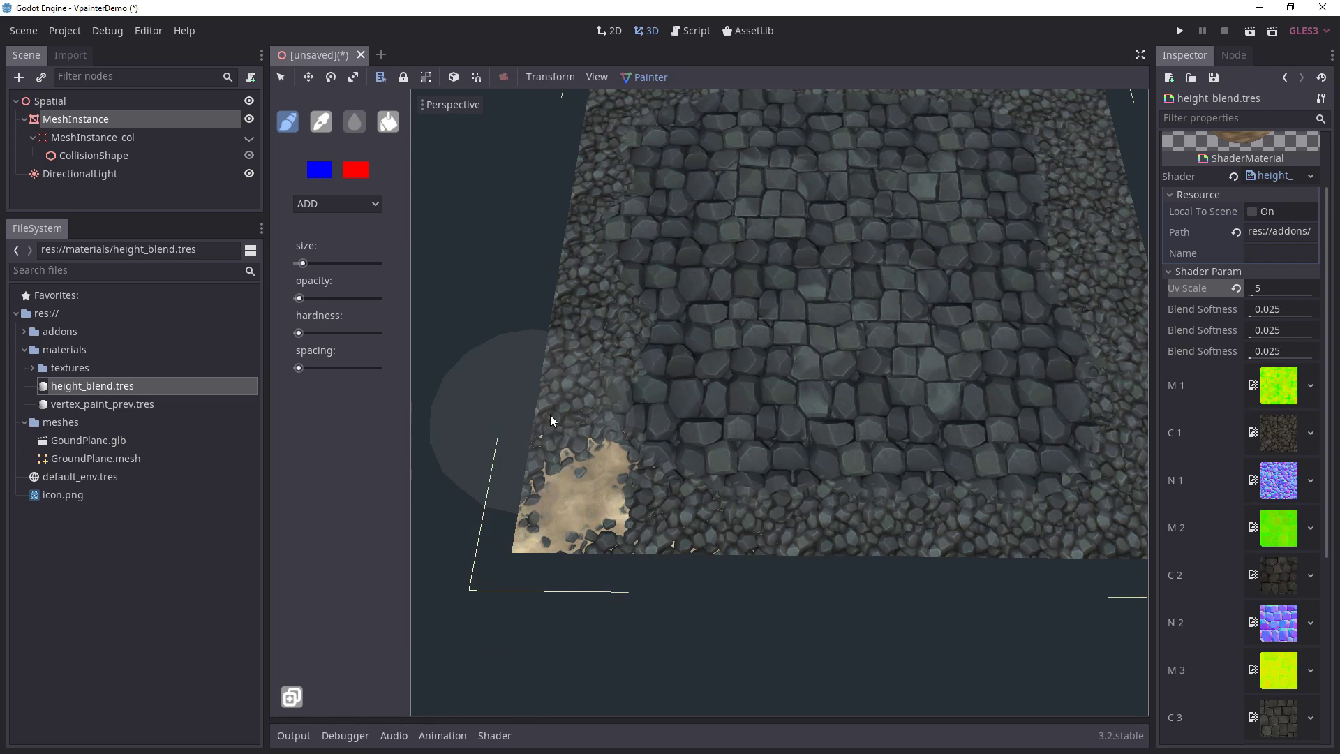
Step: Paint sand up the plane's left side and around the far-left corner, slightly raising the brush opacity, spacing and size
{"action": "mouse_move", "coordinate": [550, 415]}
{"action": "left_mouse_down"}
{"action": "mouse_move", "coordinate": [584, 358]}
{"action": "mouse_move", "coordinate": [580, 247]}
{"action": "mouse_move", "coordinate": [563, 263]}
{"action": "left_mouse_up"}
{"action": "left_click", "coordinate": [303, 298]}
{"action": "left_click_drag", "start_coordinate": [300, 367], "coordinate": [307, 368]}
{"action": "middle_click_drag", "start_coordinate": [669, 285], "coordinate": [712, 410], "text": "shift"}
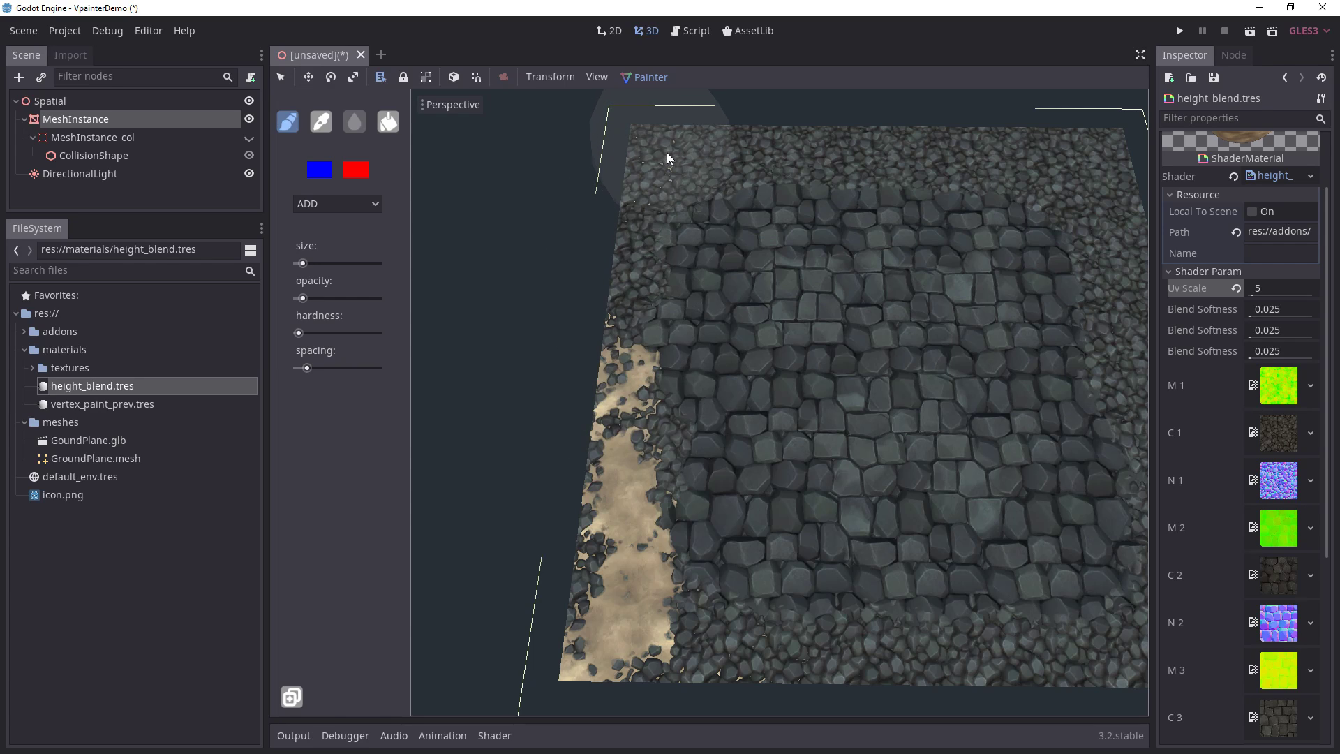
{"action": "left_click_drag", "start_coordinate": [667, 152], "coordinate": [725, 162]}
{"action": "middle_click_drag", "start_coordinate": [853, 170], "coordinate": [793, 196], "text": "shift"}
{"action": "key", "text": "bracketright"}
{"action": "mouse_move", "coordinate": [586, 199]}
{"action": "left_mouse_down"}
{"action": "mouse_move", "coordinate": [603, 164]}
{"action": "mouse_move", "coordinate": [584, 297]}
{"action": "mouse_move", "coordinate": [602, 312]}
{"action": "mouse_move", "coordinate": [651, 277]}
{"action": "mouse_move", "coordinate": [693, 303]}
{"action": "mouse_move", "coordinate": [697, 331]}
{"action": "mouse_move", "coordinate": [627, 228]}
{"action": "mouse_move", "coordinate": [577, 241]}
{"action": "mouse_move", "coordinate": [562, 262]}
{"action": "mouse_move", "coordinate": [570, 292]}
{"action": "mouse_move", "coordinate": [608, 167]}
{"action": "mouse_move", "coordinate": [744, 157]}
{"action": "mouse_move", "coordinate": [731, 174]}
{"action": "mouse_move", "coordinate": [794, 196]}
{"action": "mouse_move", "coordinate": [878, 193]}
{"action": "left_mouse_up"}
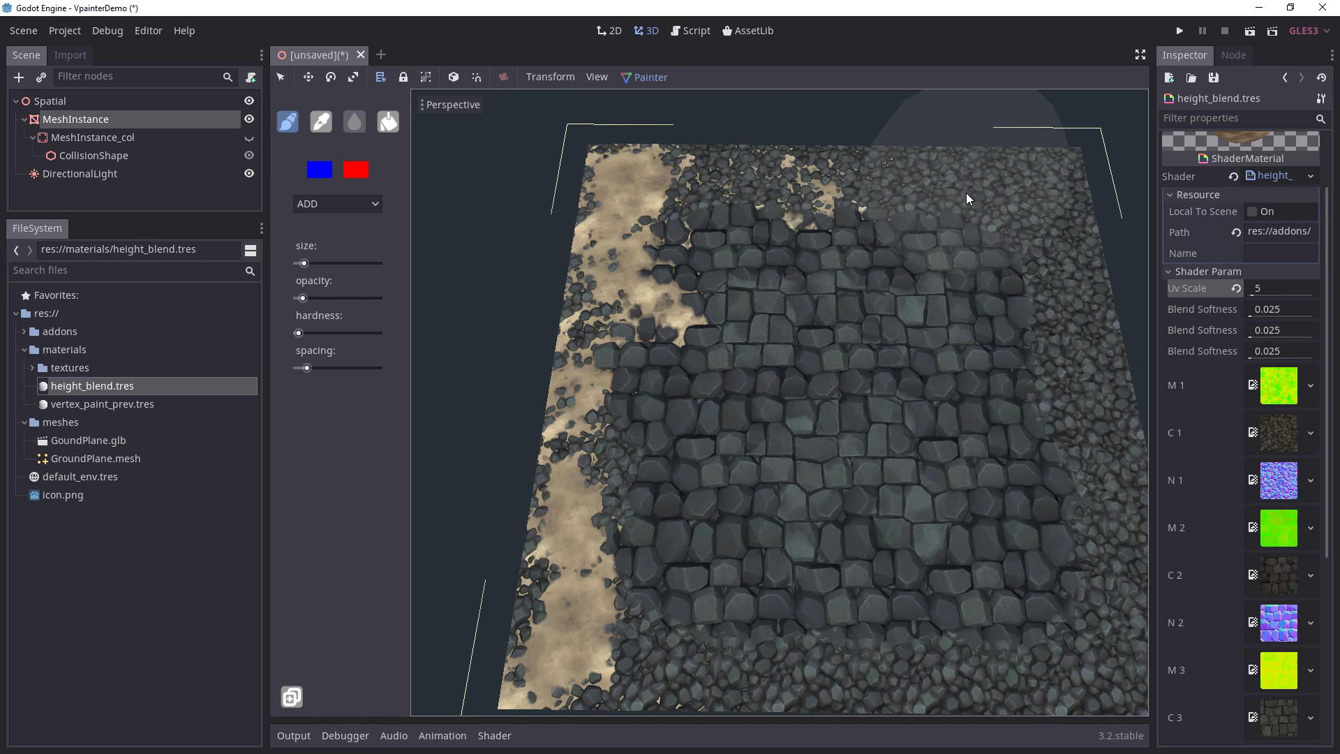
Step: Raise the brush opacity and paint sand along the plane's far edge and down its right side
{"action": "left_click_drag", "start_coordinate": [304, 304], "coordinate": [316, 299]}
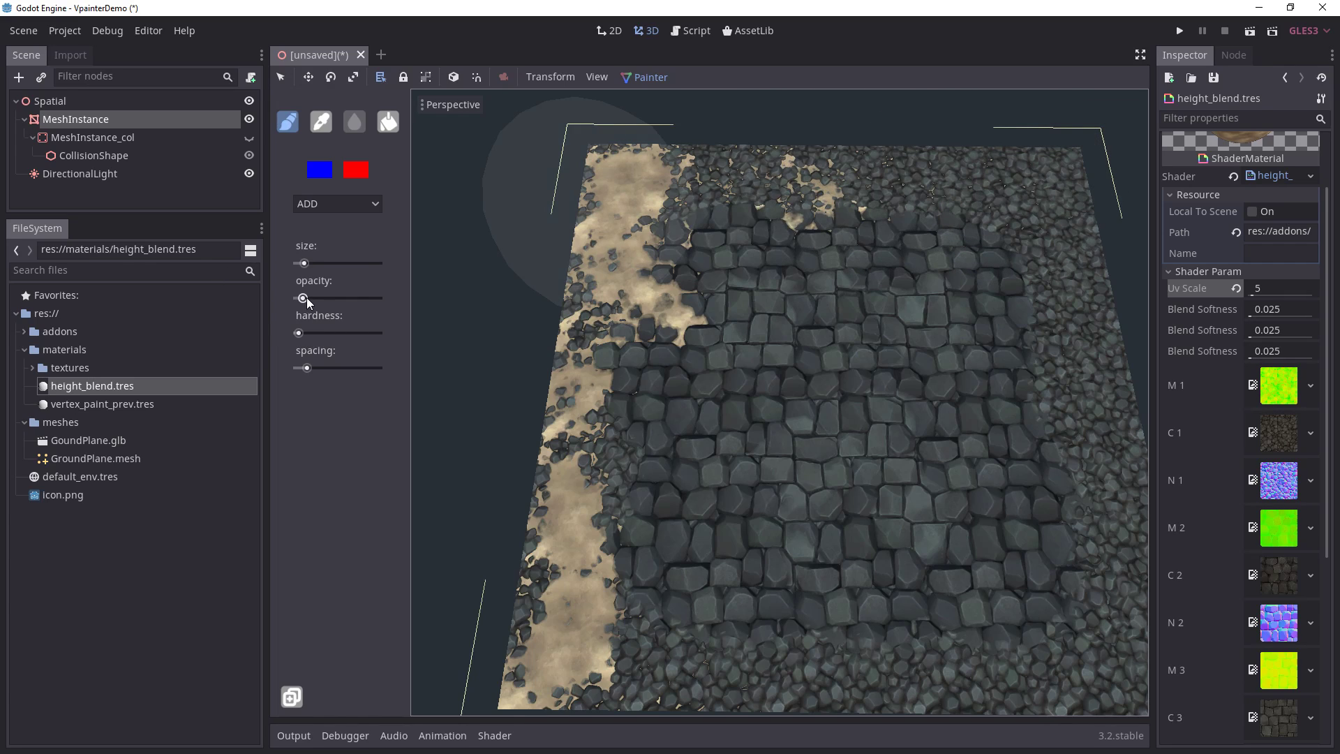
{"action": "mouse_move", "coordinate": [837, 167]}
{"action": "left_mouse_down"}
{"action": "mouse_move", "coordinate": [945, 182]}
{"action": "mouse_move", "coordinate": [1087, 374]}
{"action": "mouse_move", "coordinate": [1078, 165]}
{"action": "mouse_move", "coordinate": [1036, 303]}
{"action": "left_mouse_up"}
{"action": "middle_click_drag", "start_coordinate": [1084, 466], "coordinate": [947, 393], "text": "shift"}
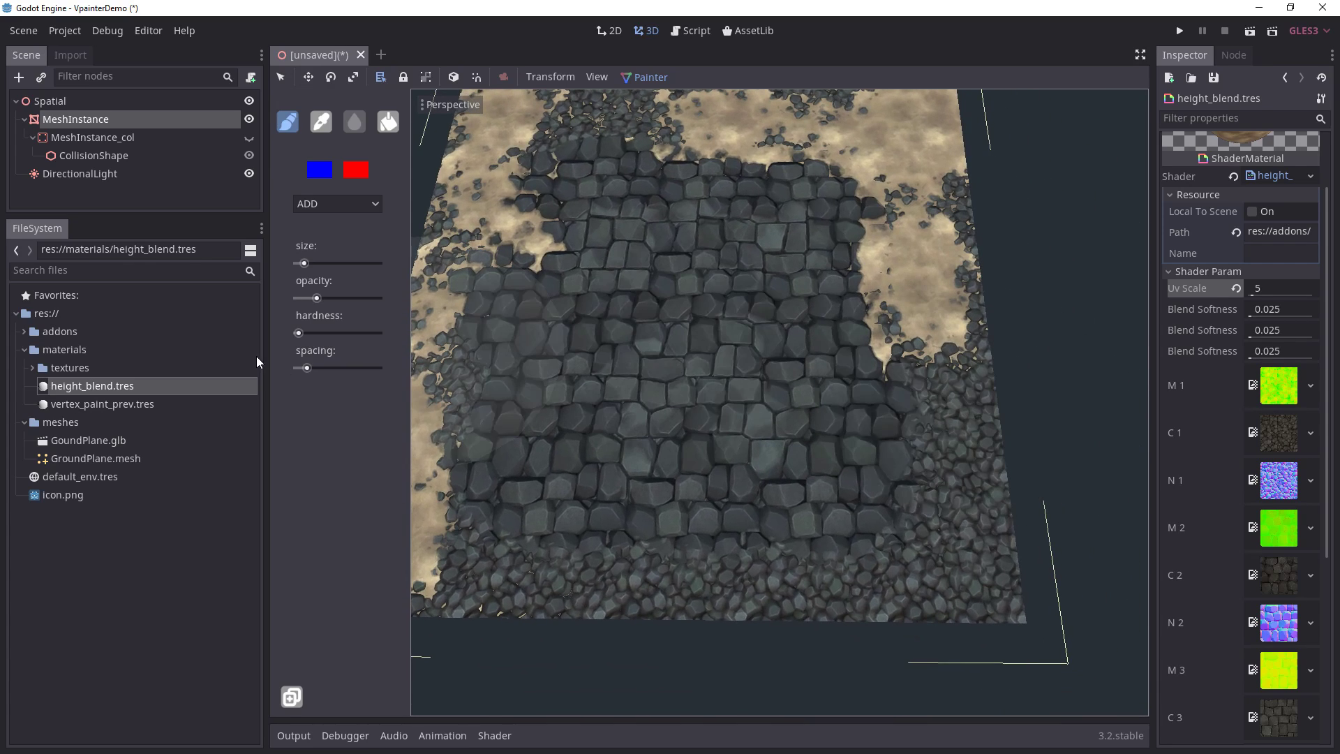
Step: Lower the brush spacing and paint sand across the plane's near side, right border and into the middle of the stones
{"action": "left_click_drag", "start_coordinate": [294, 375], "coordinate": [301, 372]}
{"action": "mouse_move", "coordinate": [953, 370]}
{"action": "left_mouse_down"}
{"action": "mouse_move", "coordinate": [967, 521]}
{"action": "mouse_move", "coordinate": [716, 559]}
{"action": "mouse_move", "coordinate": [605, 542]}
{"action": "mouse_move", "coordinate": [594, 520]}
{"action": "left_mouse_up"}
{"action": "middle_click_drag", "start_coordinate": [593, 520], "coordinate": [734, 495], "text": "shift"}
{"action": "scroll", "coordinate": [735, 496], "scroll_direction": "up", "scroll_amount": 2}
{"action": "mouse_move", "coordinate": [735, 495]}
{"action": "left_mouse_down"}
{"action": "mouse_move", "coordinate": [658, 529]}
{"action": "mouse_move", "coordinate": [738, 437]}
{"action": "left_mouse_up"}
{"action": "scroll", "coordinate": [739, 438], "scroll_direction": "down", "scroll_amount": 3}
{"action": "mouse_move", "coordinate": [830, 379]}
{"action": "left_mouse_down"}
{"action": "mouse_move", "coordinate": [827, 442]}
{"action": "mouse_move", "coordinate": [890, 459]}
{"action": "left_mouse_up"}
{"action": "middle_click_drag", "start_coordinate": [661, 373], "coordinate": [616, 362], "text": "shift"}
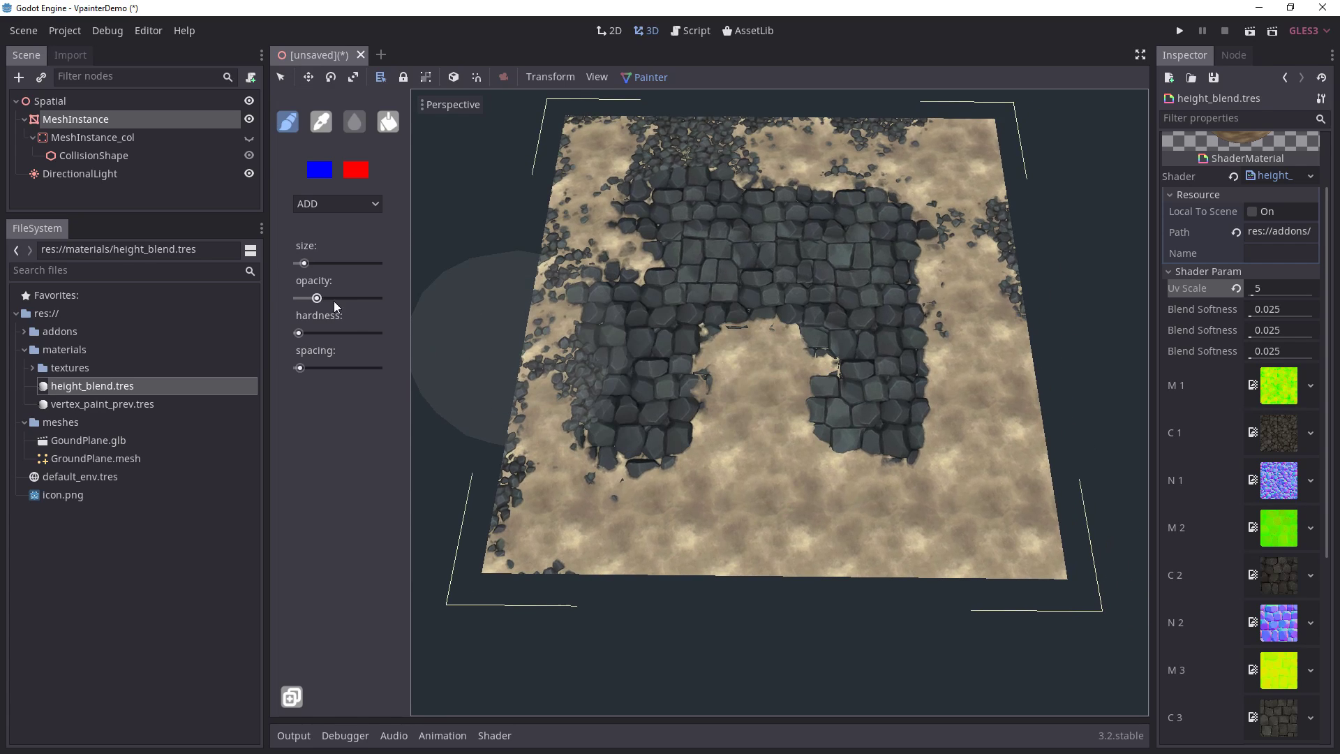
Step: Lower the brush opacity, switch the blend mode to SUBTRACT, and remove sand from the notch in the stone area's centre
{"action": "left_click_drag", "start_coordinate": [316, 298], "coordinate": [306, 298]}
{"action": "left_click", "coordinate": [337, 204]}
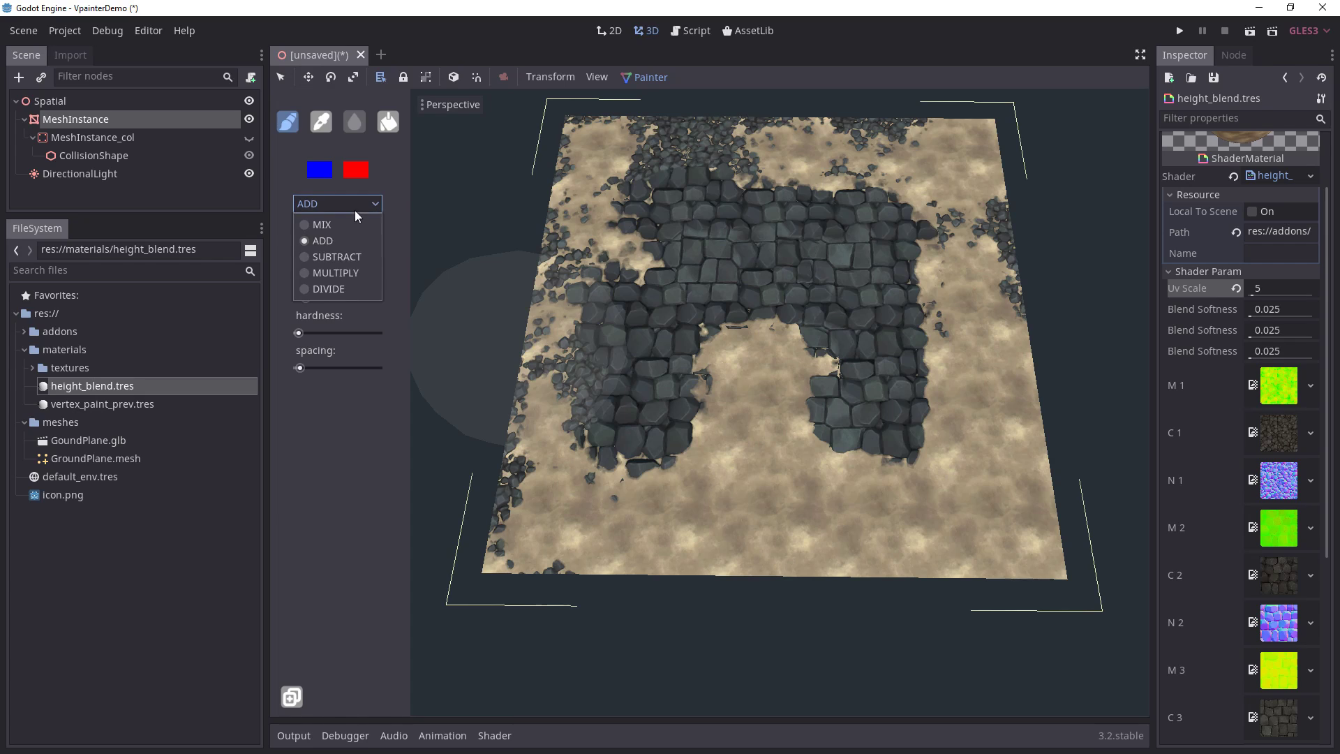
{"action": "left_click", "coordinate": [330, 254]}
{"action": "mouse_move", "coordinate": [751, 453]}
{"action": "left_mouse_down"}
{"action": "mouse_move", "coordinate": [771, 368]}
{"action": "mouse_move", "coordinate": [771, 401]}
{"action": "left_mouse_up"}
{"action": "scroll", "coordinate": [761, 412], "scroll_direction": "up", "scroll_amount": 3}
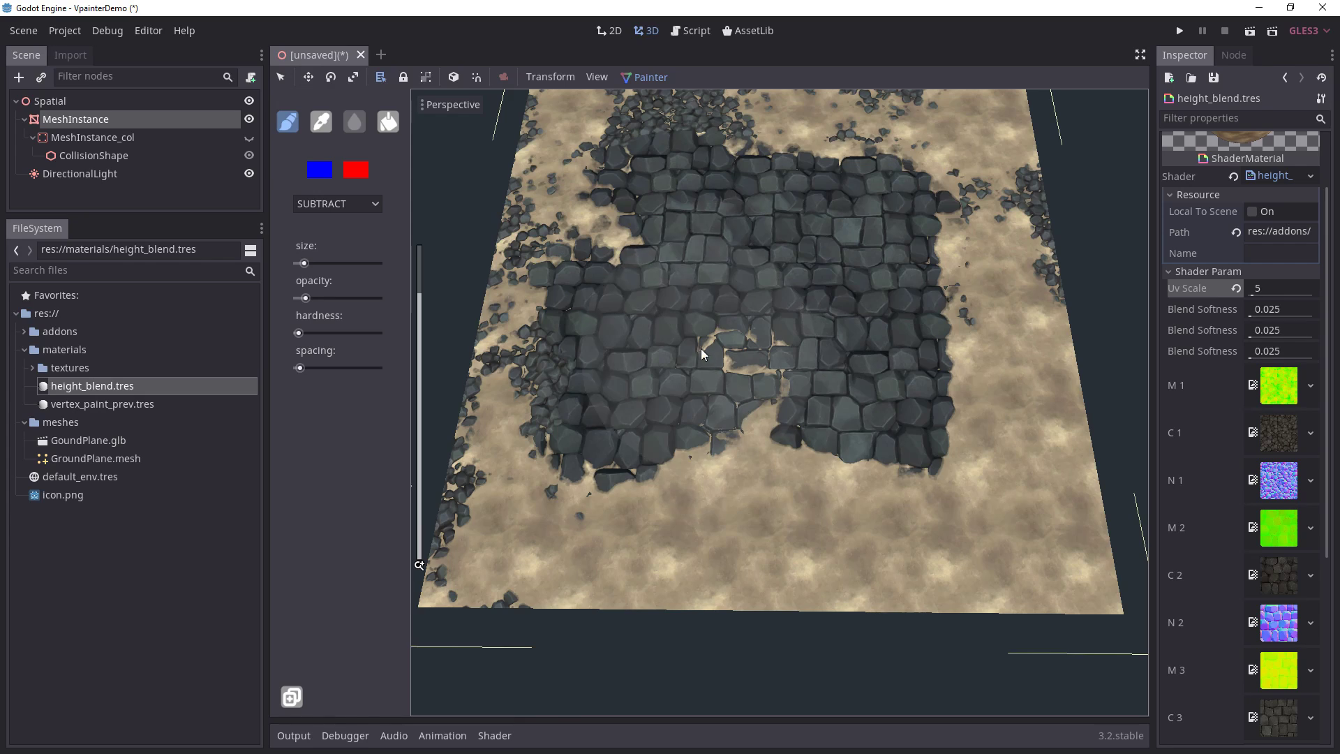
{"action": "middle_click_drag", "start_coordinate": [701, 349], "coordinate": [706, 373], "text": "shift"}
Step: Switch the blend mode back to ADD and paint sand into the stone area's centre and right edge
{"action": "left_click", "coordinate": [337, 204]}
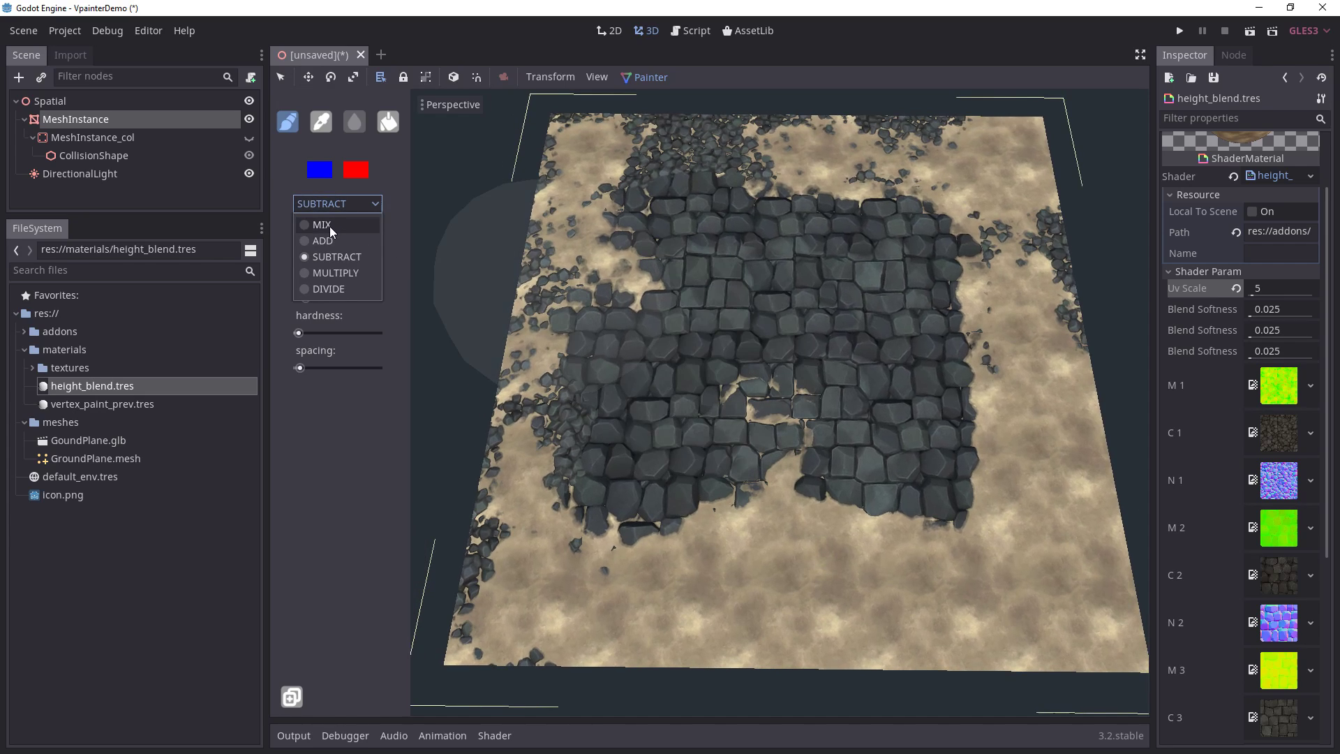
{"action": "left_click", "coordinate": [323, 242]}
{"action": "mouse_move", "coordinate": [787, 301]}
{"action": "left_mouse_down"}
{"action": "mouse_move", "coordinate": [777, 268]}
{"action": "mouse_move", "coordinate": [925, 332]}
{"action": "mouse_move", "coordinate": [937, 376]}
{"action": "mouse_move", "coordinate": [987, 409]}
{"action": "left_mouse_up"}
{"action": "middle_click_drag", "start_coordinate": [988, 409], "coordinate": [928, 367], "text": "shift"}
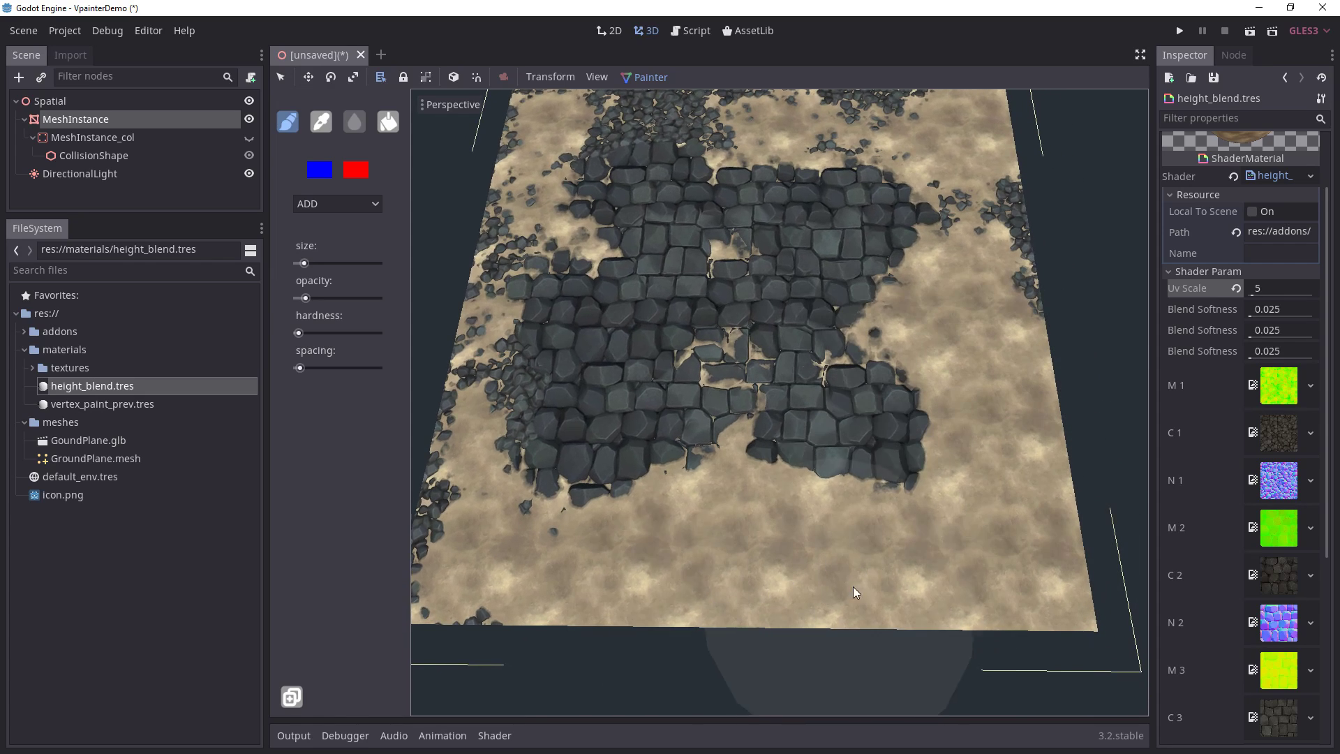
{"action": "middle_click_drag", "start_coordinate": [893, 467], "coordinate": [894, 447], "text": "shift"}
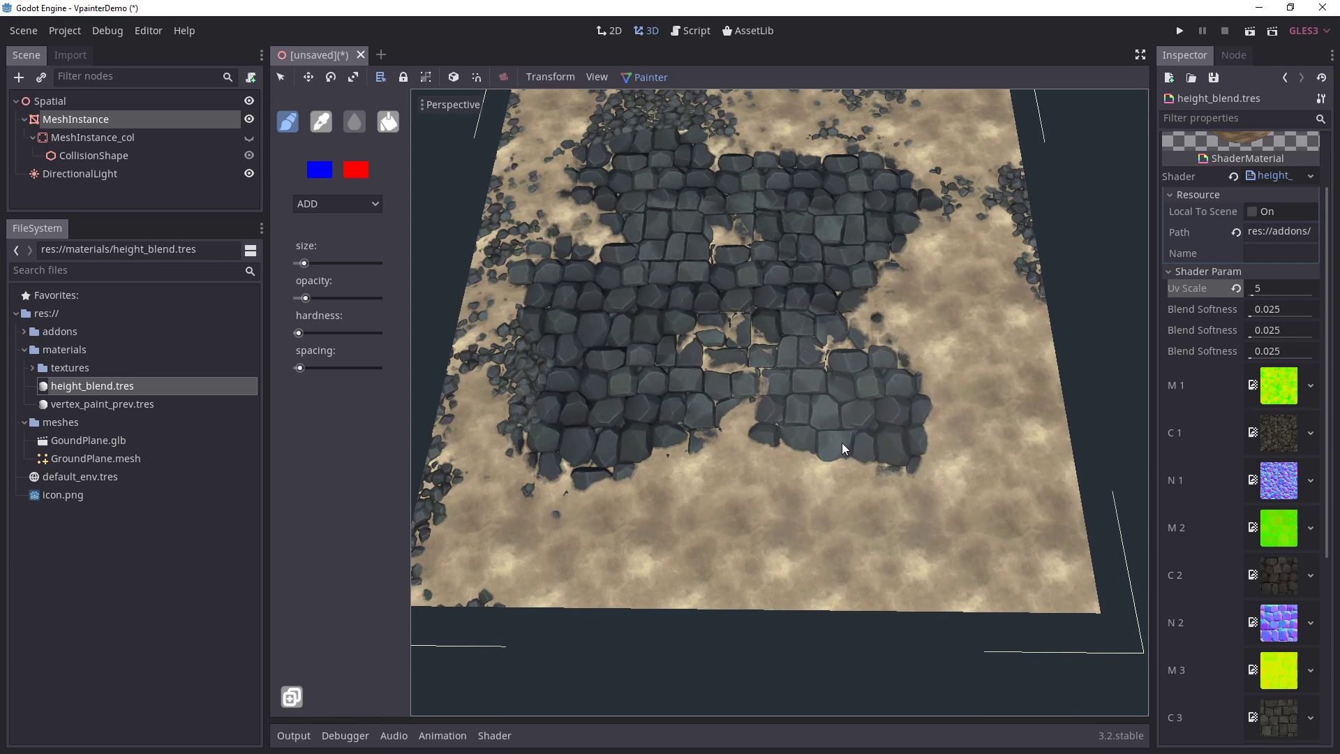
{"action": "middle_click_drag", "start_coordinate": [842, 442], "coordinate": [842, 414], "text": "shift"}
{"action": "scroll", "coordinate": [801, 417], "scroll_direction": "up", "scroll_amount": 2}
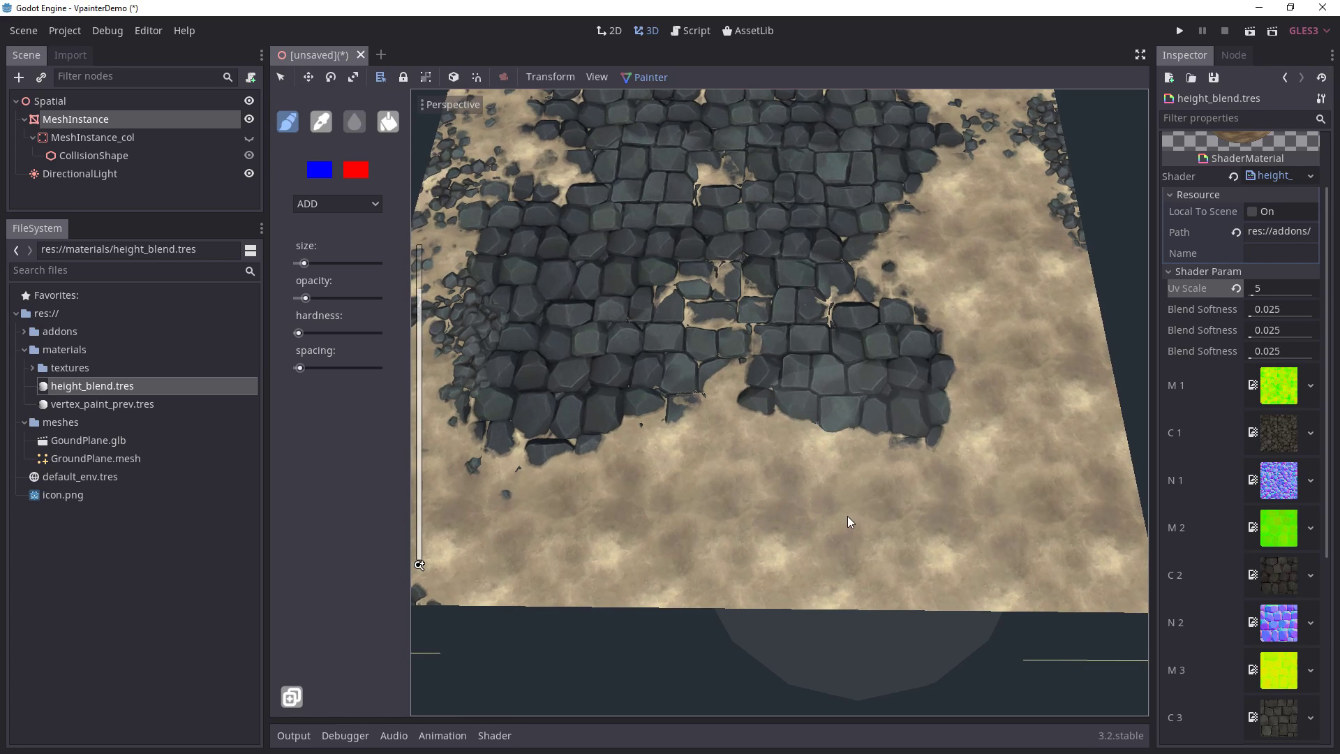
{"action": "scroll", "coordinate": [827, 492], "scroll_direction": "up", "scroll_amount": 3}
{"action": "scroll", "coordinate": [840, 489], "scroll_direction": "down", "scroll_amount": 3}
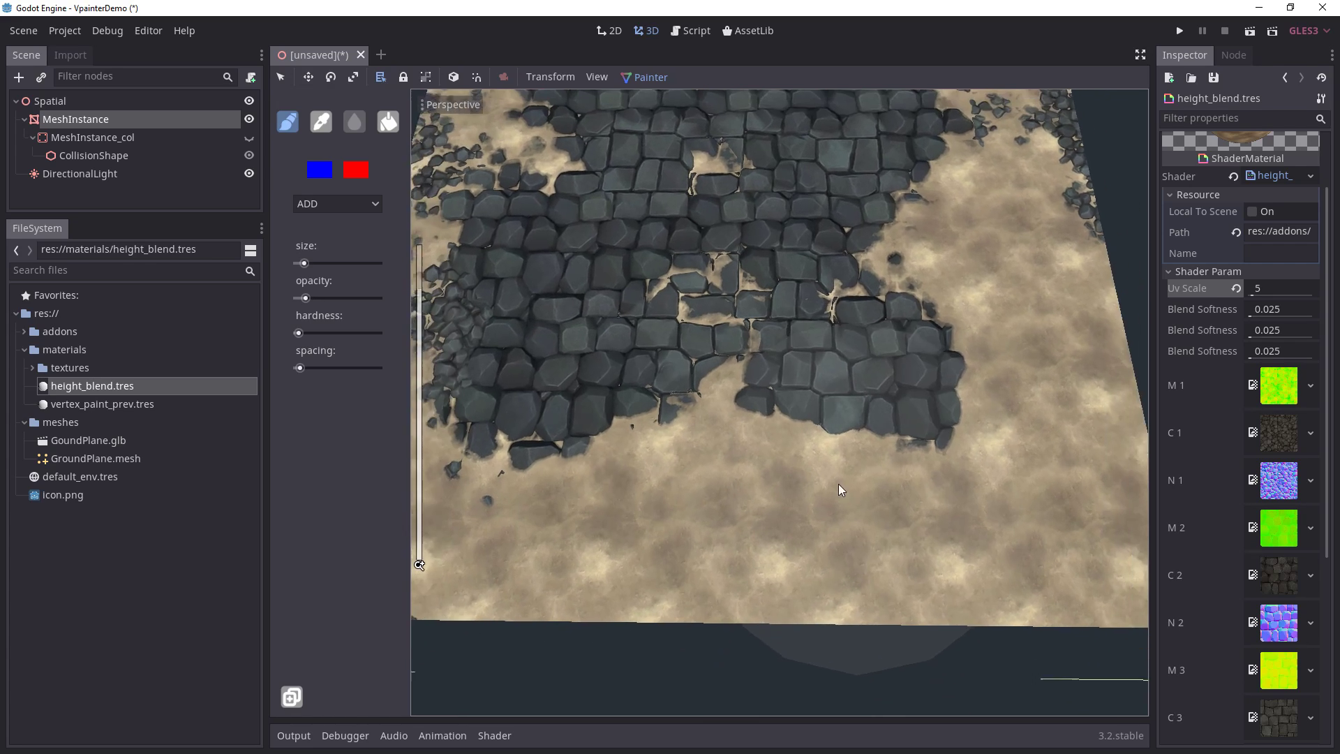
{"action": "middle_click_drag", "start_coordinate": [839, 488], "coordinate": [854, 474], "text": "shift"}
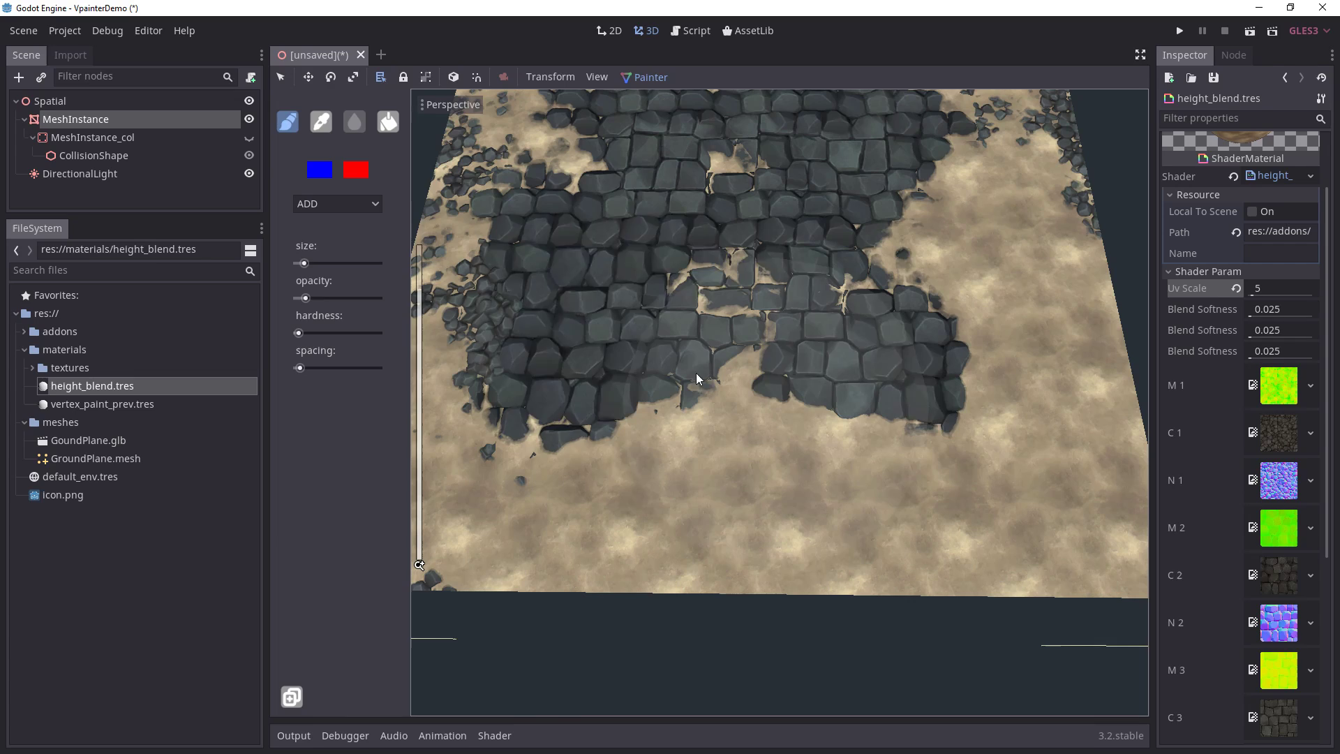
Step: Keep blue as the colour, set the blend mode to SUBTRACT, and bring back stones and gravel along the plane's near side
{"action": "left_click", "coordinate": [330, 169]}
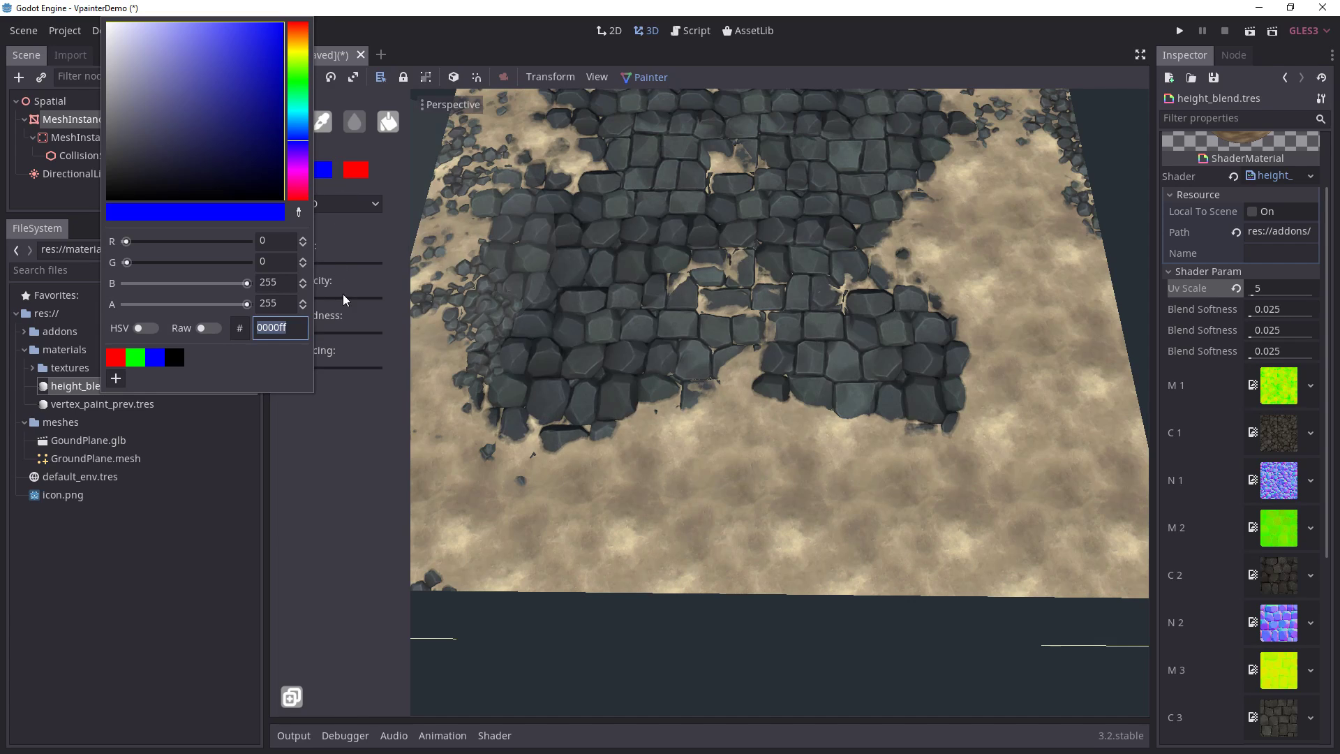
{"action": "left_click", "coordinate": [412, 493]}
{"action": "left_click", "coordinate": [347, 206]}
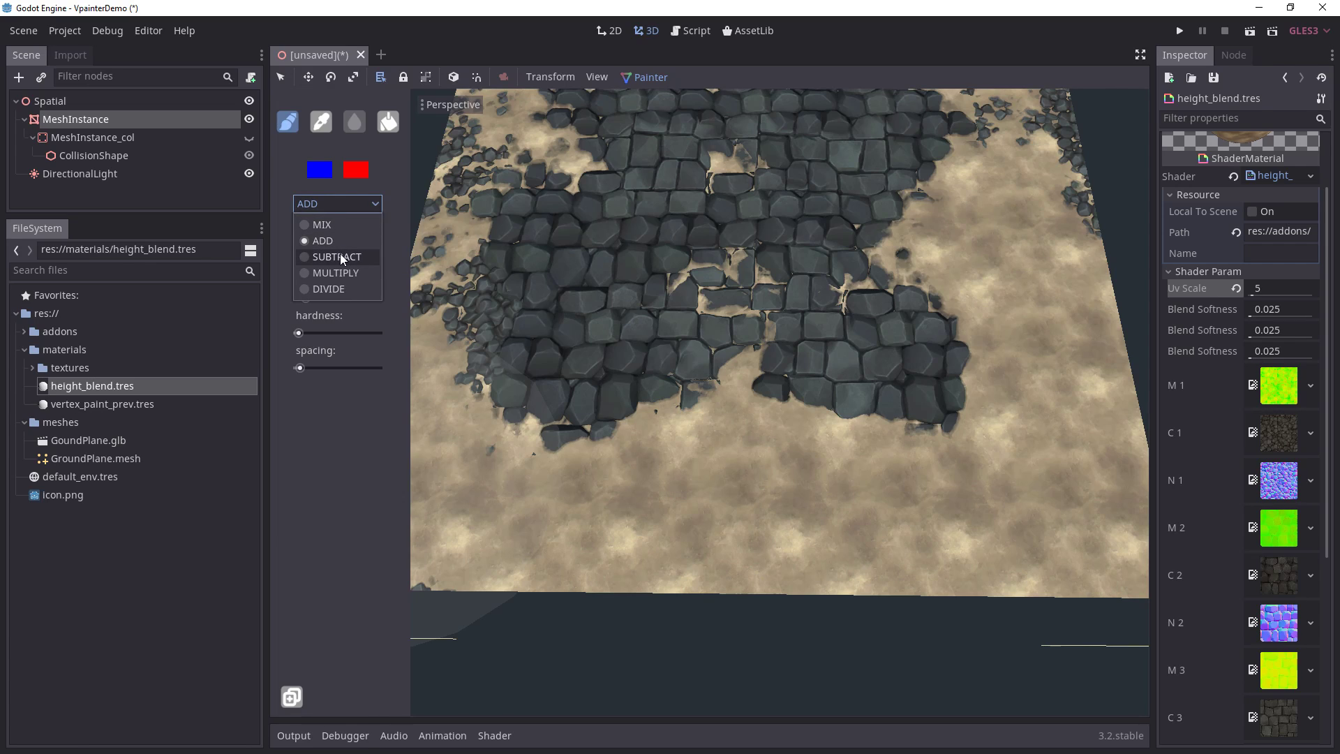
{"action": "left_click", "coordinate": [341, 256]}
{"action": "mouse_move", "coordinate": [808, 486]}
{"action": "left_mouse_down"}
{"action": "mouse_move", "coordinate": [785, 504]}
{"action": "mouse_move", "coordinate": [838, 509]}
{"action": "left_mouse_up"}
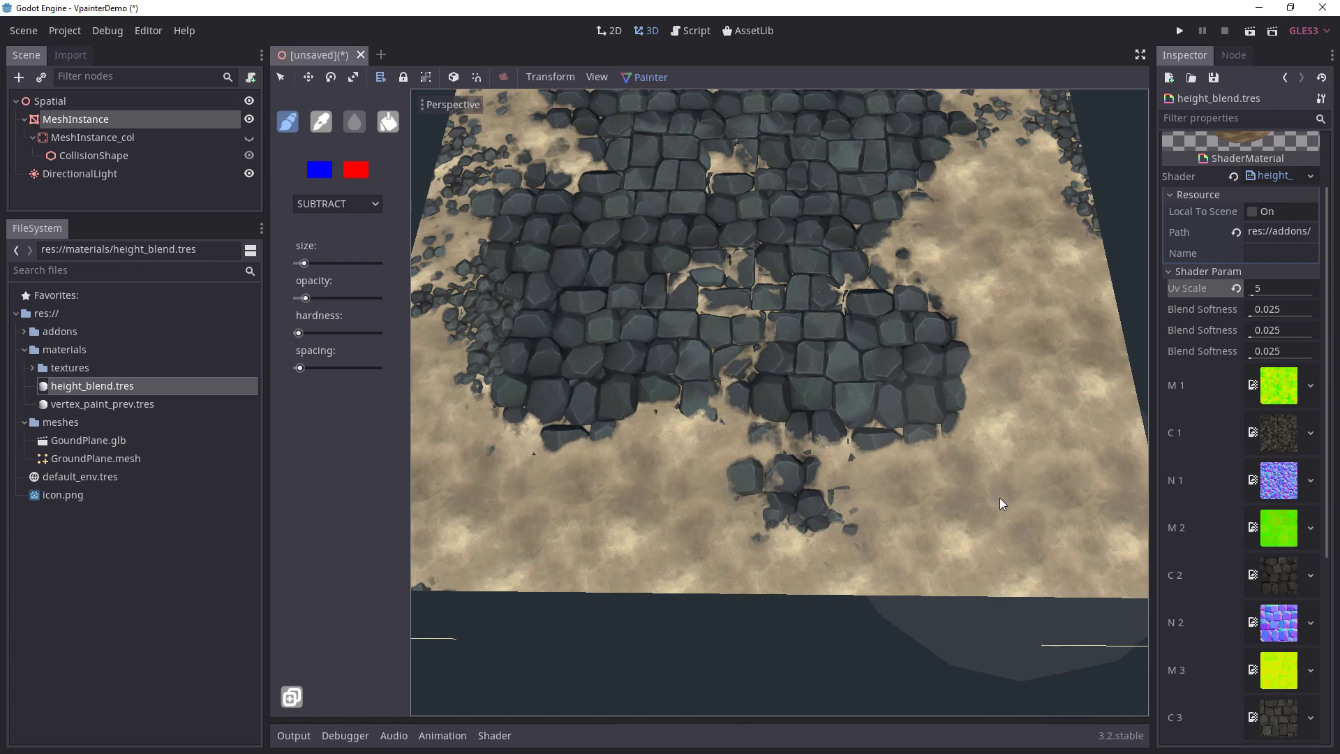
{"action": "mouse_move", "coordinate": [1000, 497]}
{"action": "left_mouse_down"}
{"action": "mouse_move", "coordinate": [1039, 433]}
{"action": "mouse_move", "coordinate": [1024, 278]}
{"action": "mouse_move", "coordinate": [837, 479]}
{"action": "mouse_move", "coordinate": [605, 525]}
{"action": "left_mouse_up"}
{"action": "middle_click_drag", "start_coordinate": [492, 530], "coordinate": [712, 466], "text": "shift"}
{"action": "left_click_drag", "start_coordinate": [639, 488], "coordinate": [756, 481]}
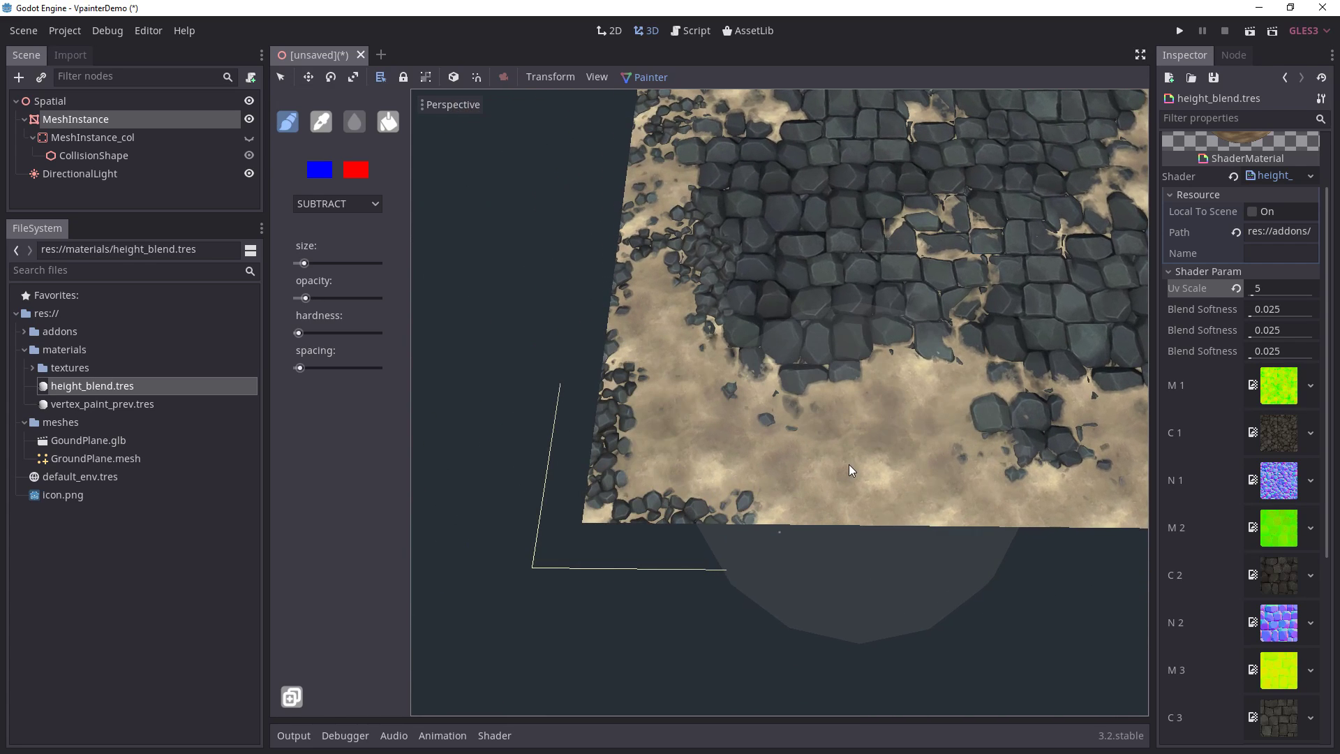
Step: Subtract blue over the centre of the stone area to clear the sand from the gaps between the stones
{"action": "middle_click_drag", "start_coordinate": [755, 448], "coordinate": [704, 444]}
{"action": "scroll", "coordinate": [761, 412], "scroll_direction": "down", "scroll_amount": 5}
{"action": "middle_click_drag", "start_coordinate": [793, 391], "coordinate": [781, 458], "text": "shift"}
{"action": "middle_click_drag", "start_coordinate": [780, 458], "coordinate": [809, 456]}
{"action": "mouse_move", "coordinate": [790, 418]}
{"action": "left_mouse_down"}
{"action": "mouse_move", "coordinate": [752, 353]}
{"action": "mouse_move", "coordinate": [769, 388]}
{"action": "mouse_move", "coordinate": [767, 266]}
{"action": "left_mouse_up"}
{"action": "mouse_move", "coordinate": [865, 389]}
{"action": "middle_mouse_down", "text": "shift"}
{"action": "mouse_move", "coordinate": [821, 417]}
{"action": "mouse_move", "coordinate": [845, 395]}
{"action": "middle_mouse_up", "text": "shift"}
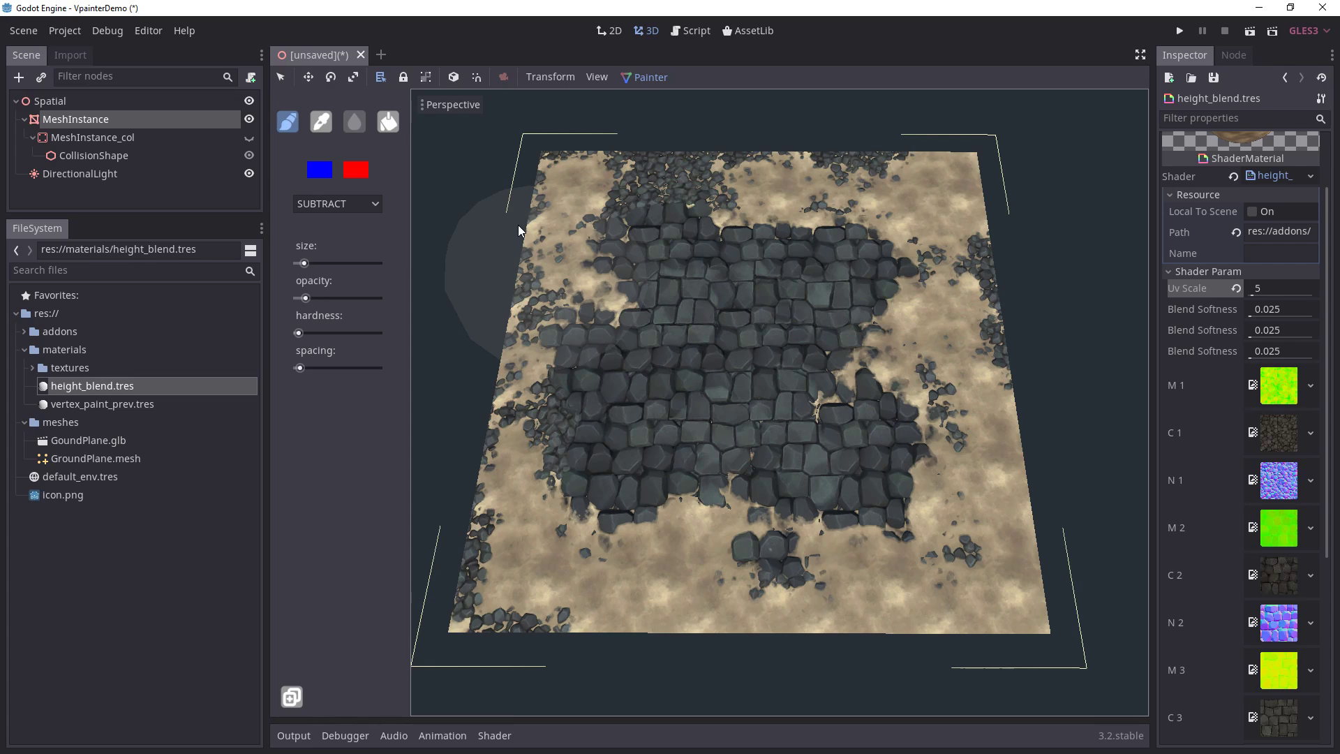
Step: Sample vertex colours with the colour picker tool from the stone area and from the plane's right edge
{"action": "left_click", "coordinate": [312, 123]}
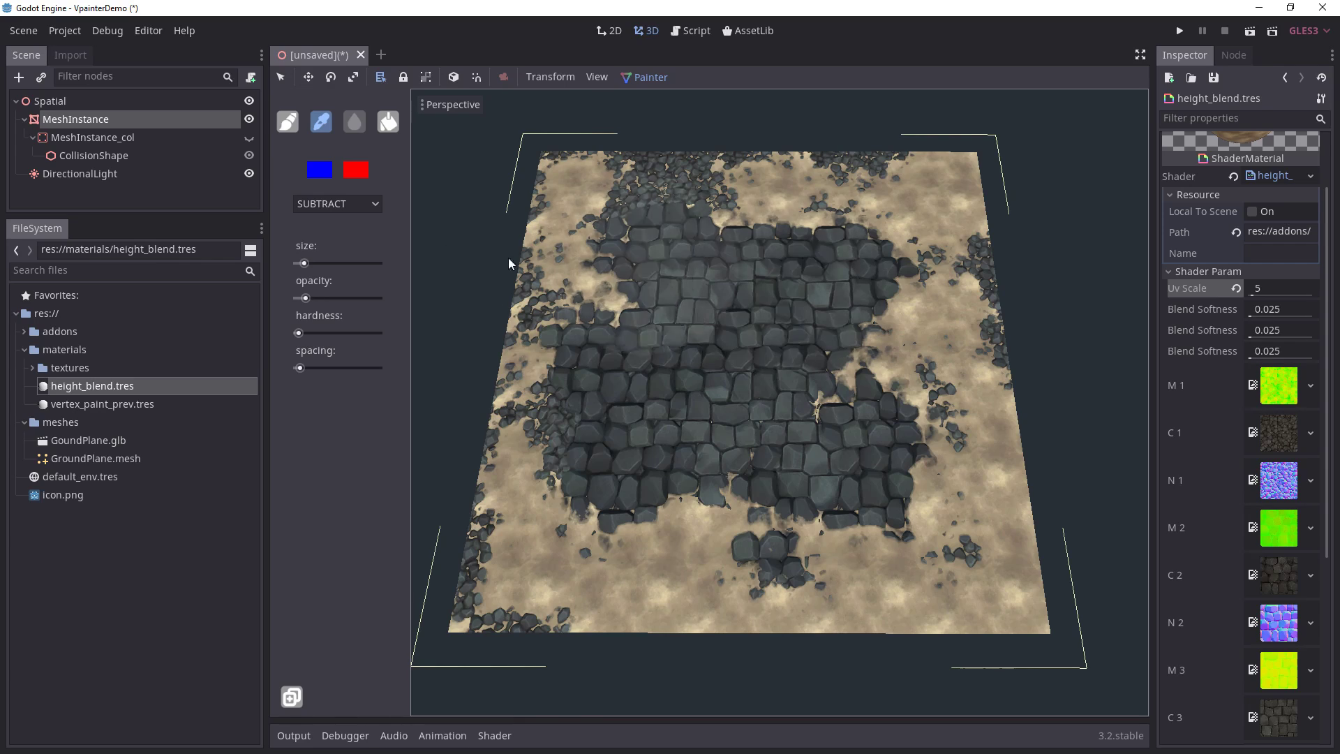
{"action": "left_click", "coordinate": [757, 331]}
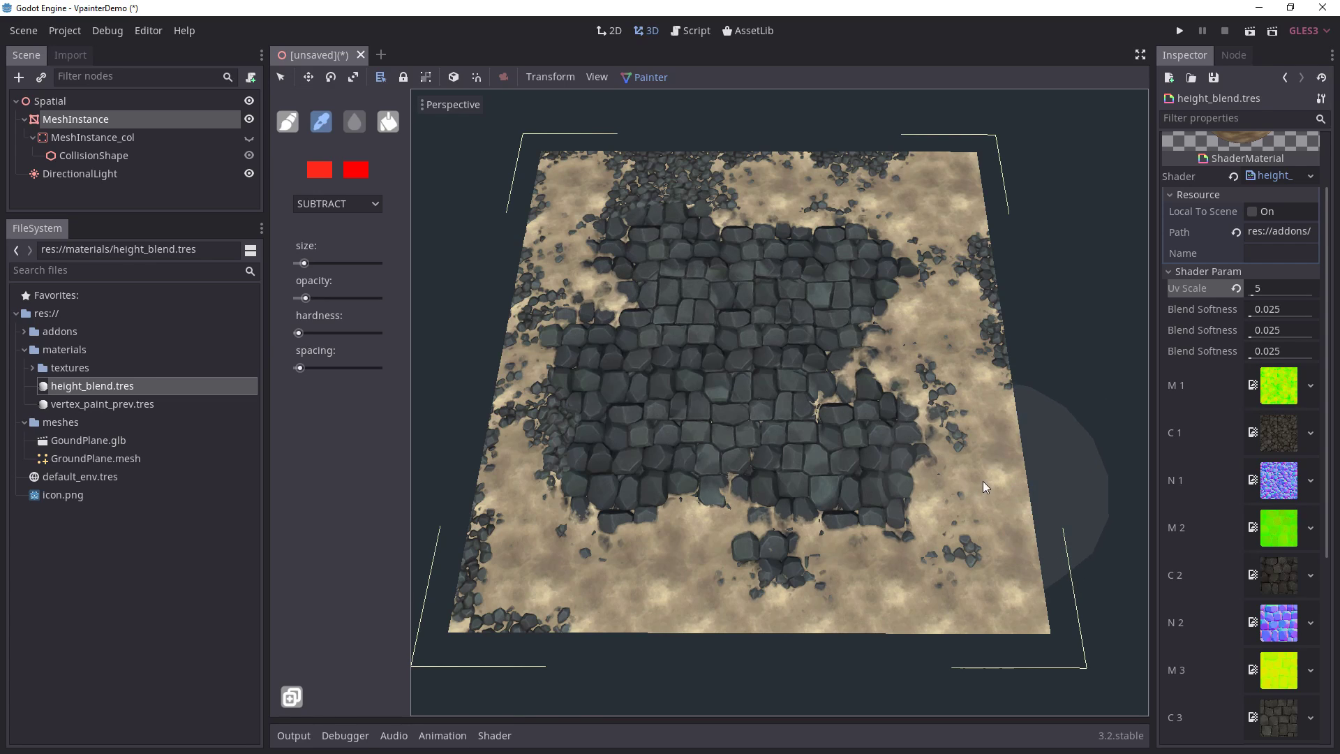
{"action": "left_click", "coordinate": [1001, 356]}
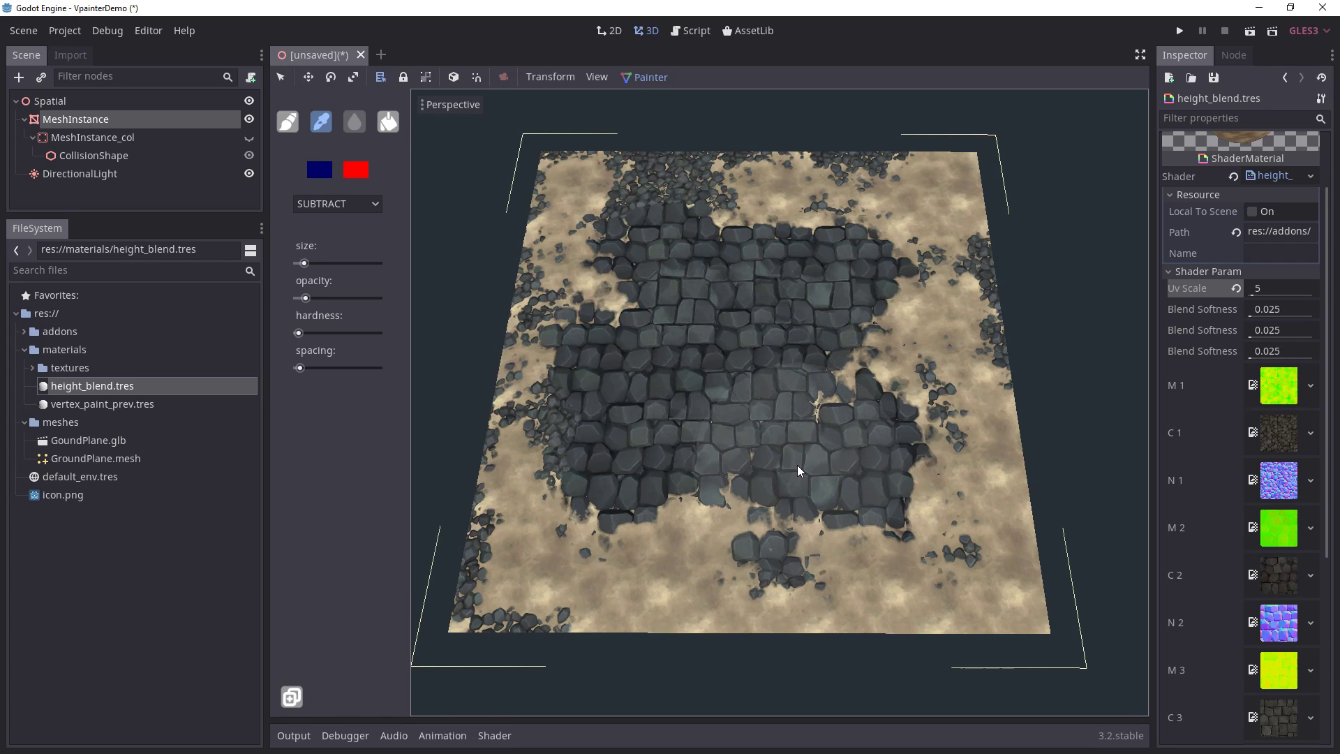
Step: With the Fill tool in SUBTRACT mode, set the colour's blue to 255 and fill the plane at low opacity, then at maximum
{"action": "left_click", "coordinate": [388, 121]}
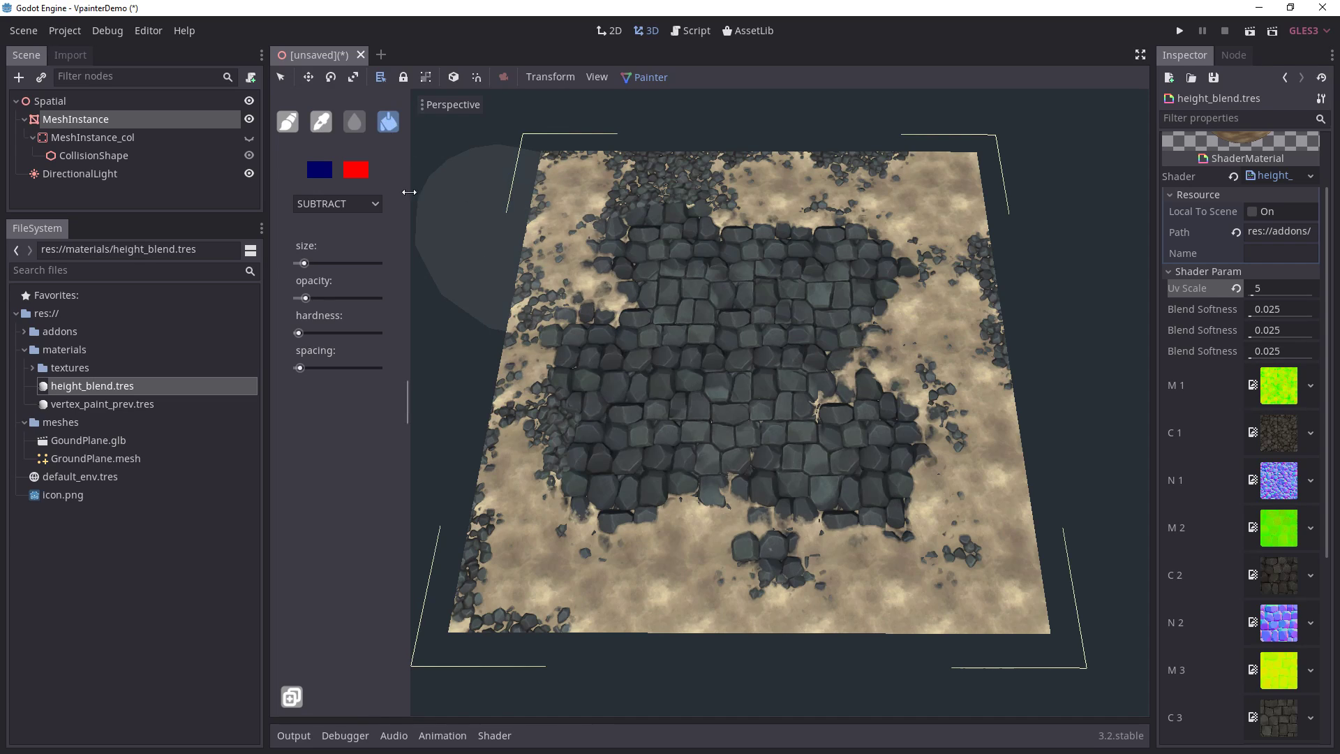
{"action": "left_click", "coordinate": [341, 208]}
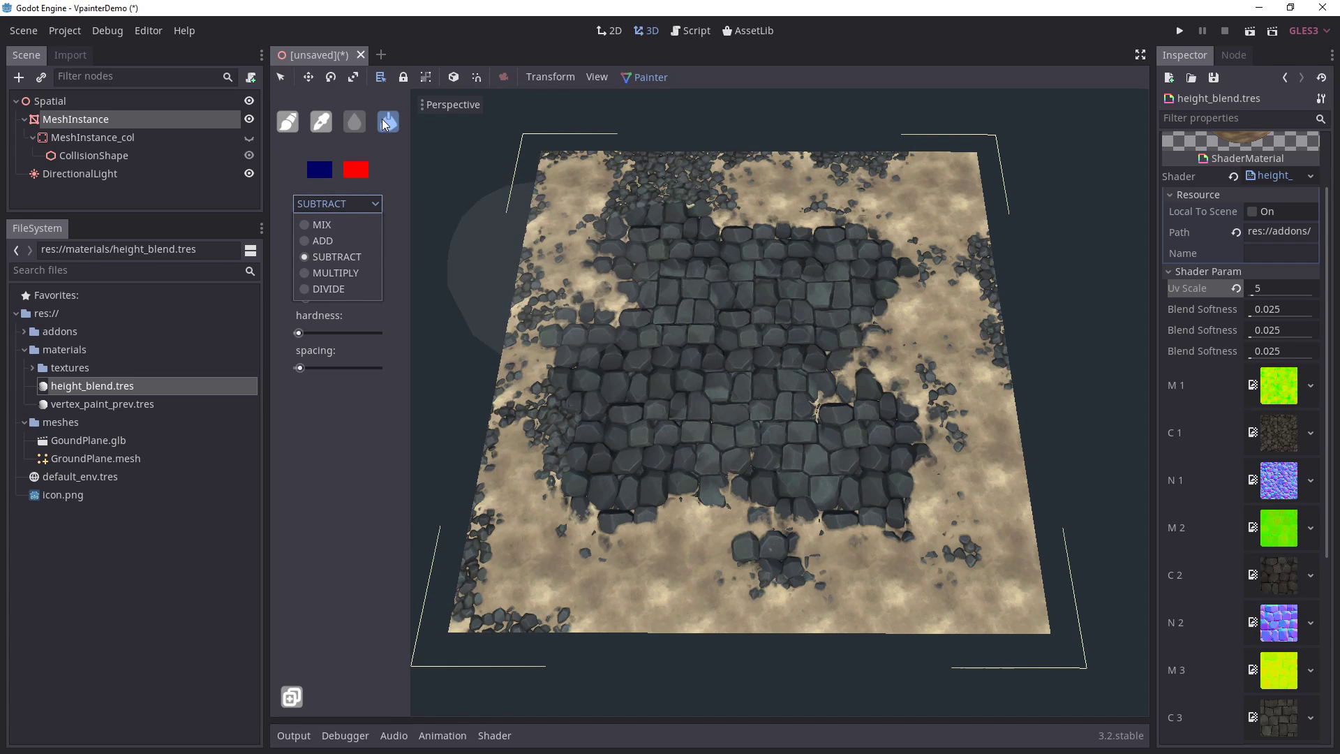
{"action": "left_click", "coordinate": [336, 256]}
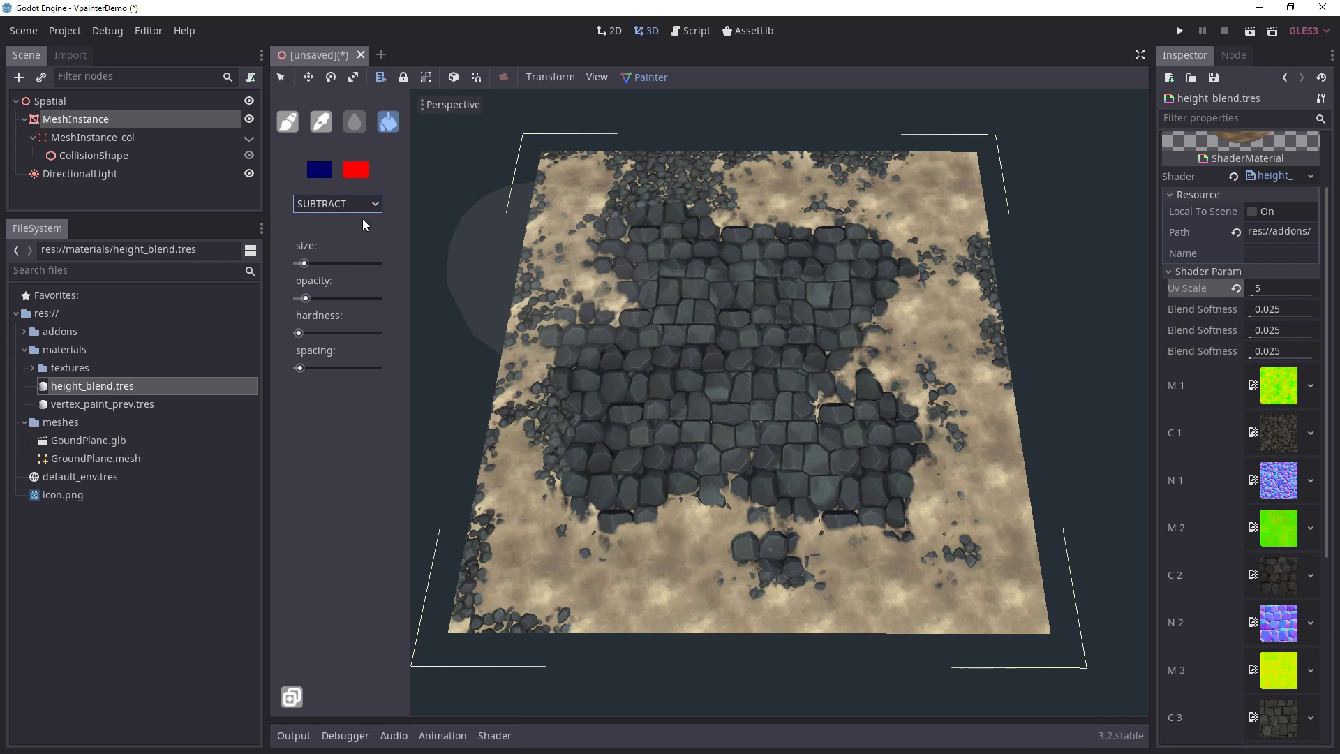
{"action": "left_click", "coordinate": [319, 170]}
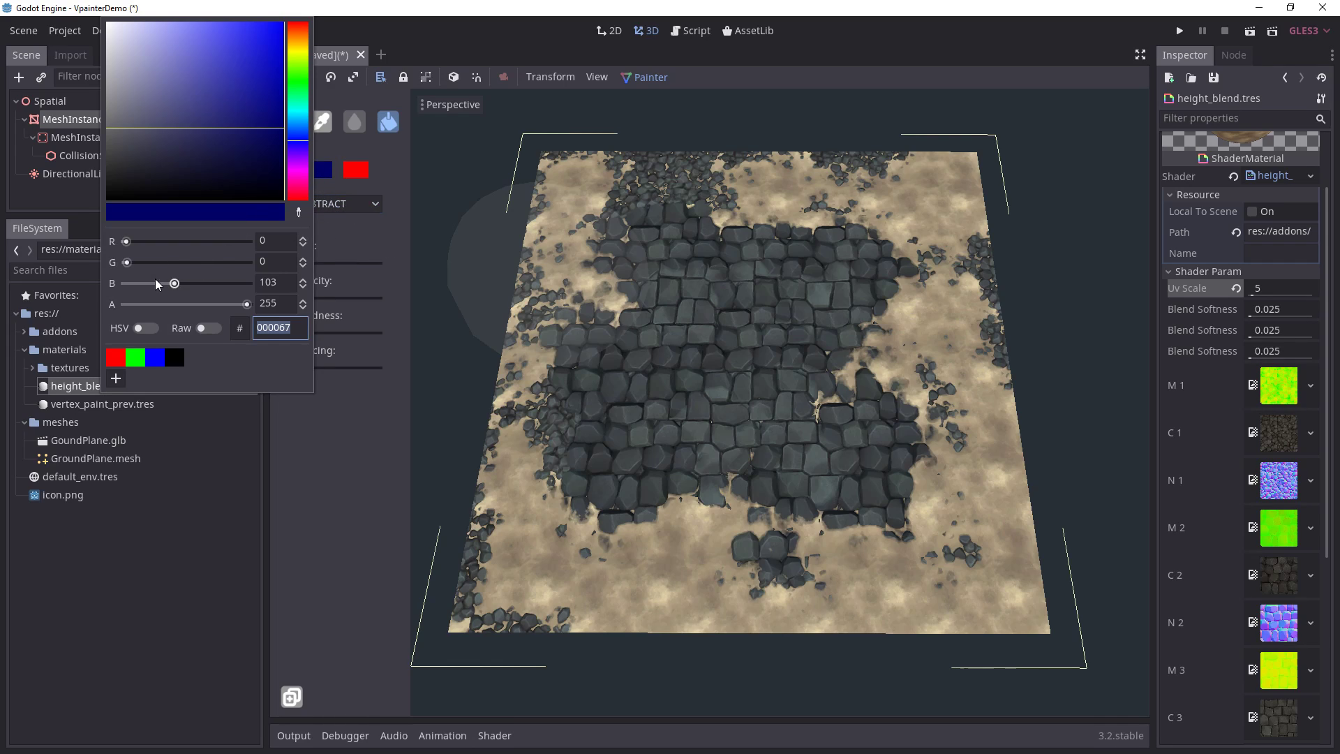
{"action": "left_click_drag", "start_coordinate": [156, 281], "coordinate": [250, 284]}
{"action": "left_click", "coordinate": [289, 407]}
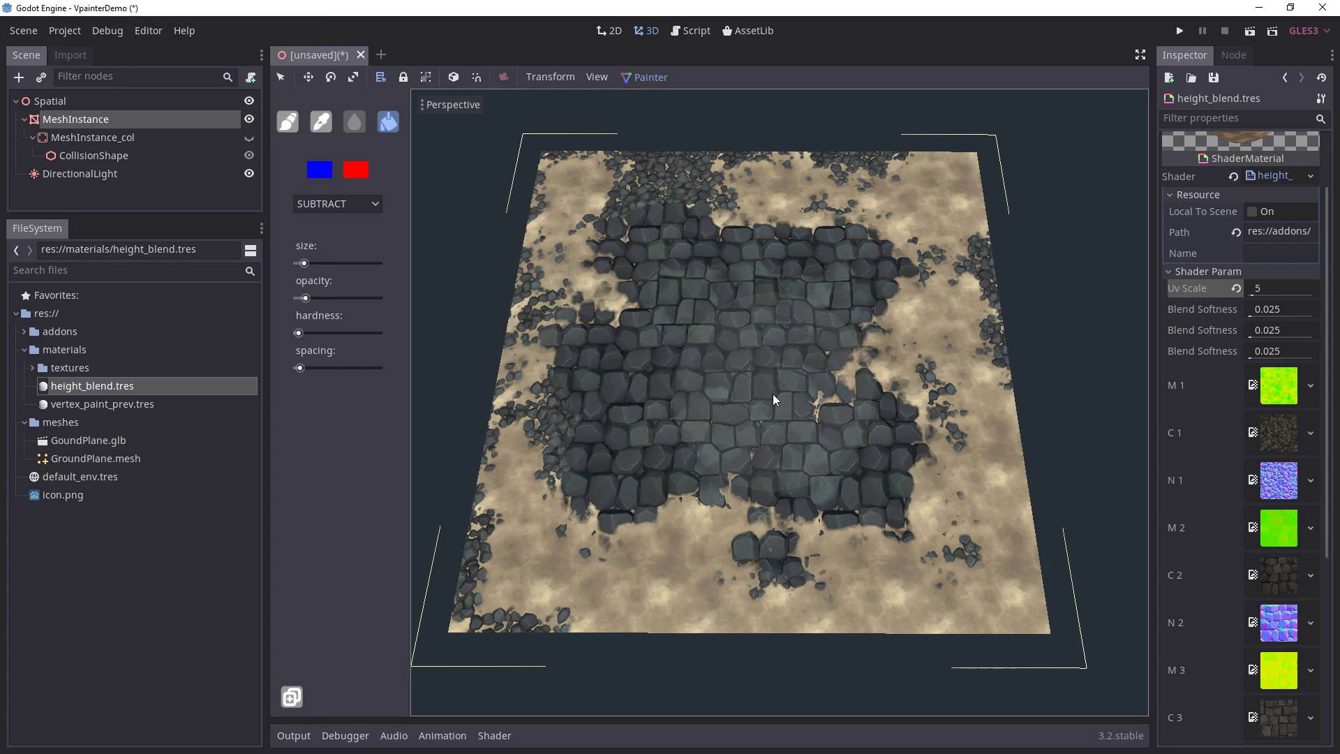
{"action": "left_click", "coordinate": [773, 394]}
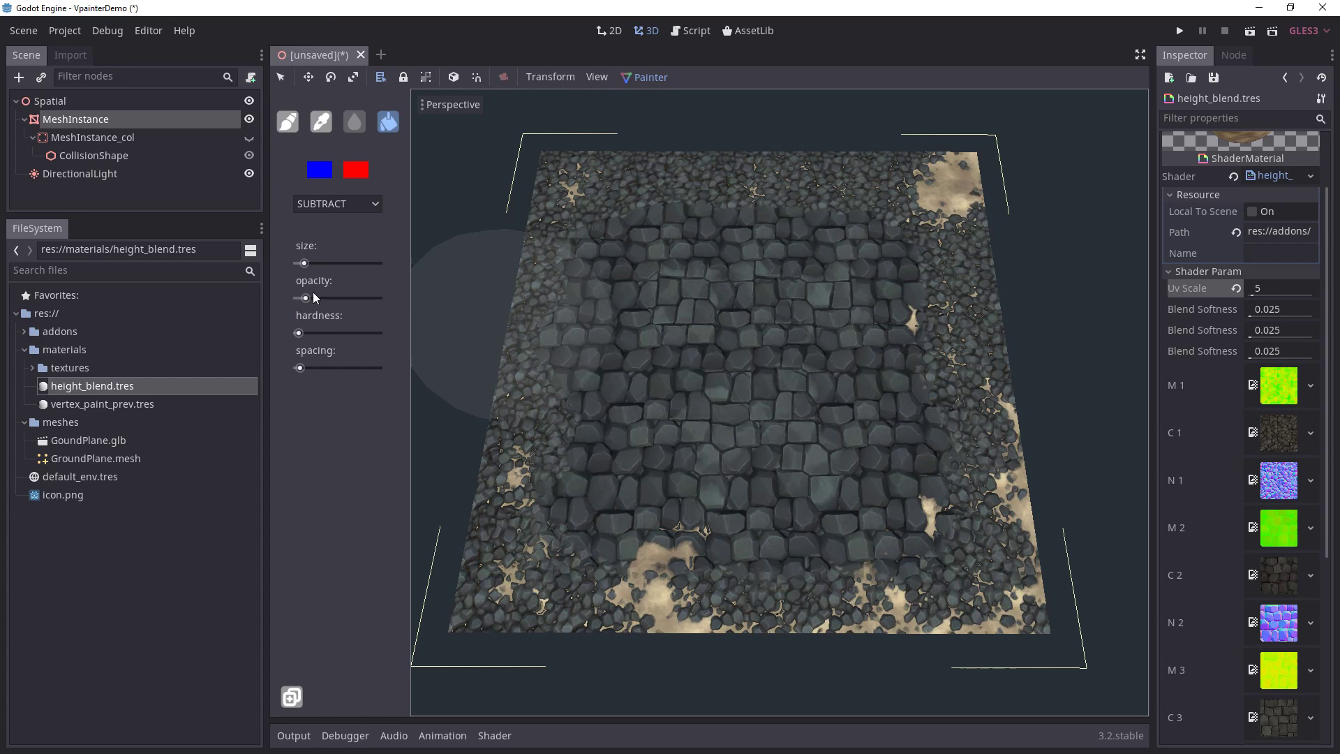
{"action": "left_click_drag", "start_coordinate": [313, 292], "coordinate": [377, 298]}
{"action": "left_click", "coordinate": [757, 407]}
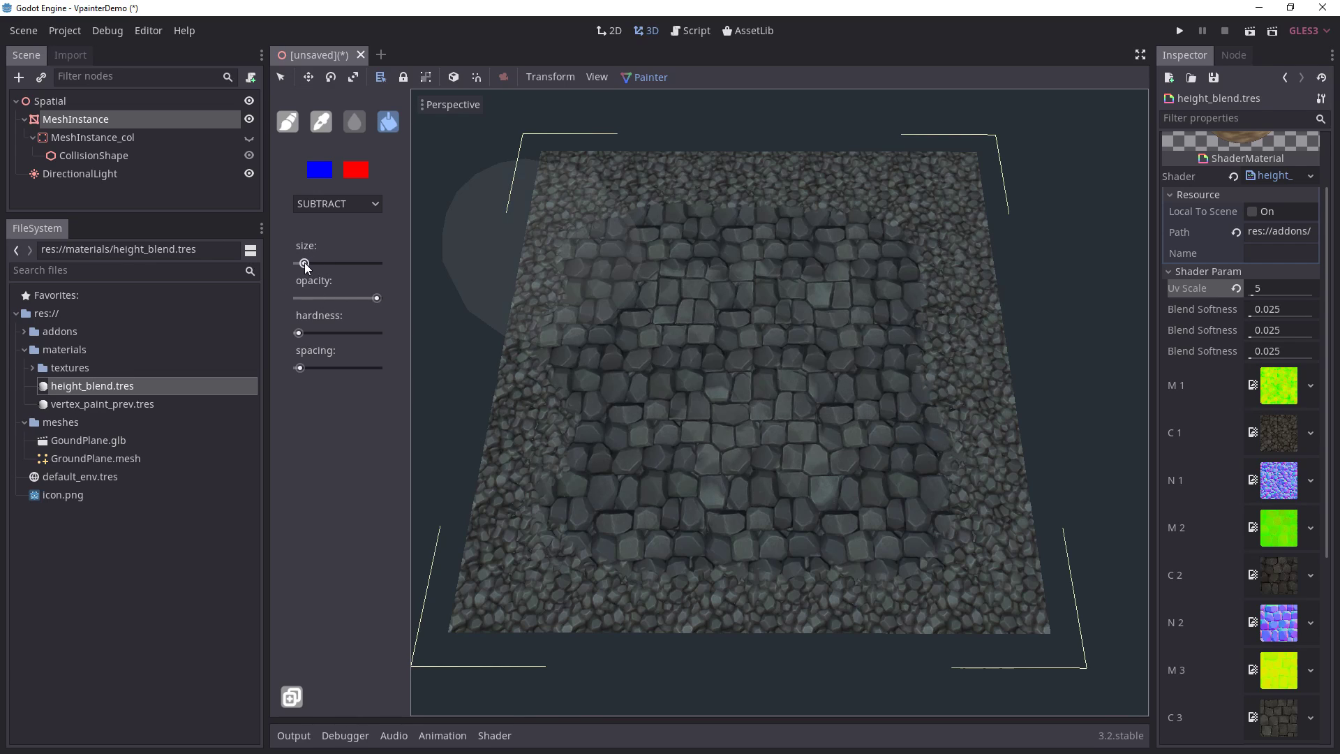
Step: Lower the Fill tool's opacity, set the blend mode to ADD, and fill the plane twice with blue to bring sand back
{"action": "left_click", "coordinate": [304, 299]}
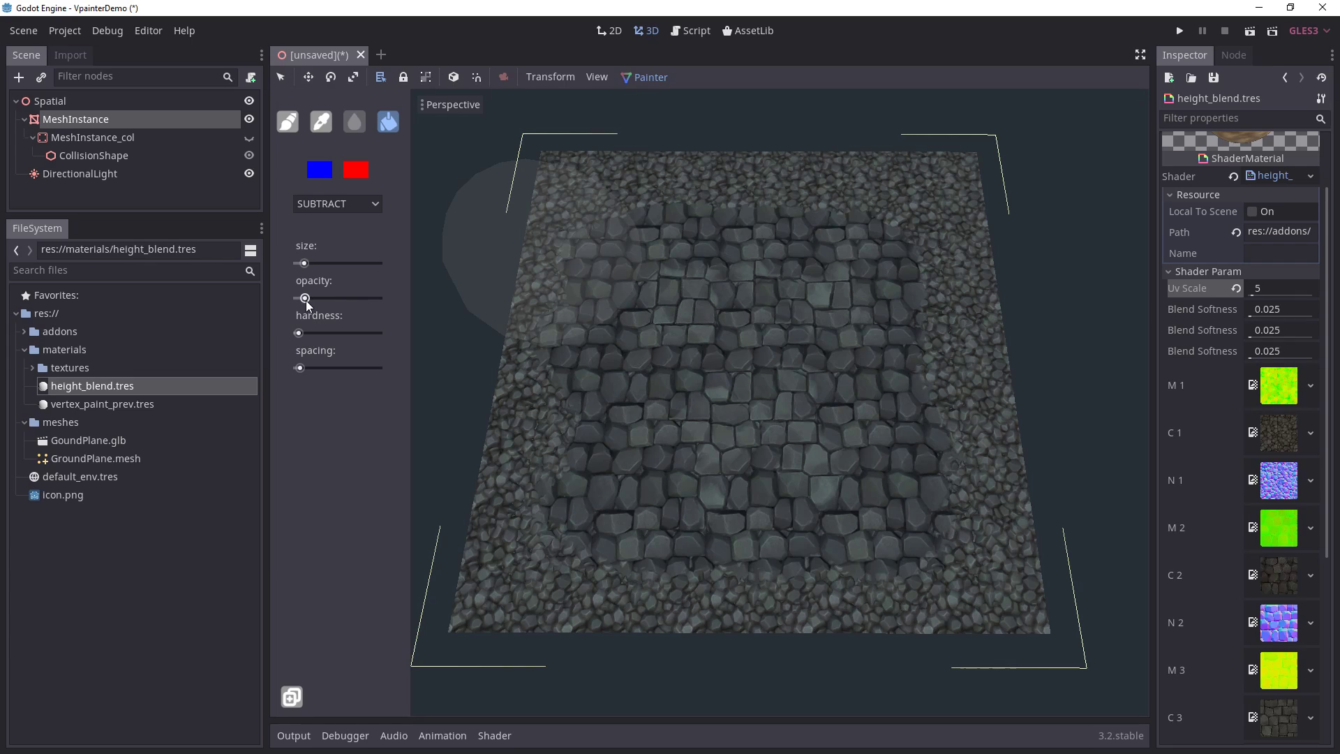
{"action": "left_click", "coordinate": [336, 204]}
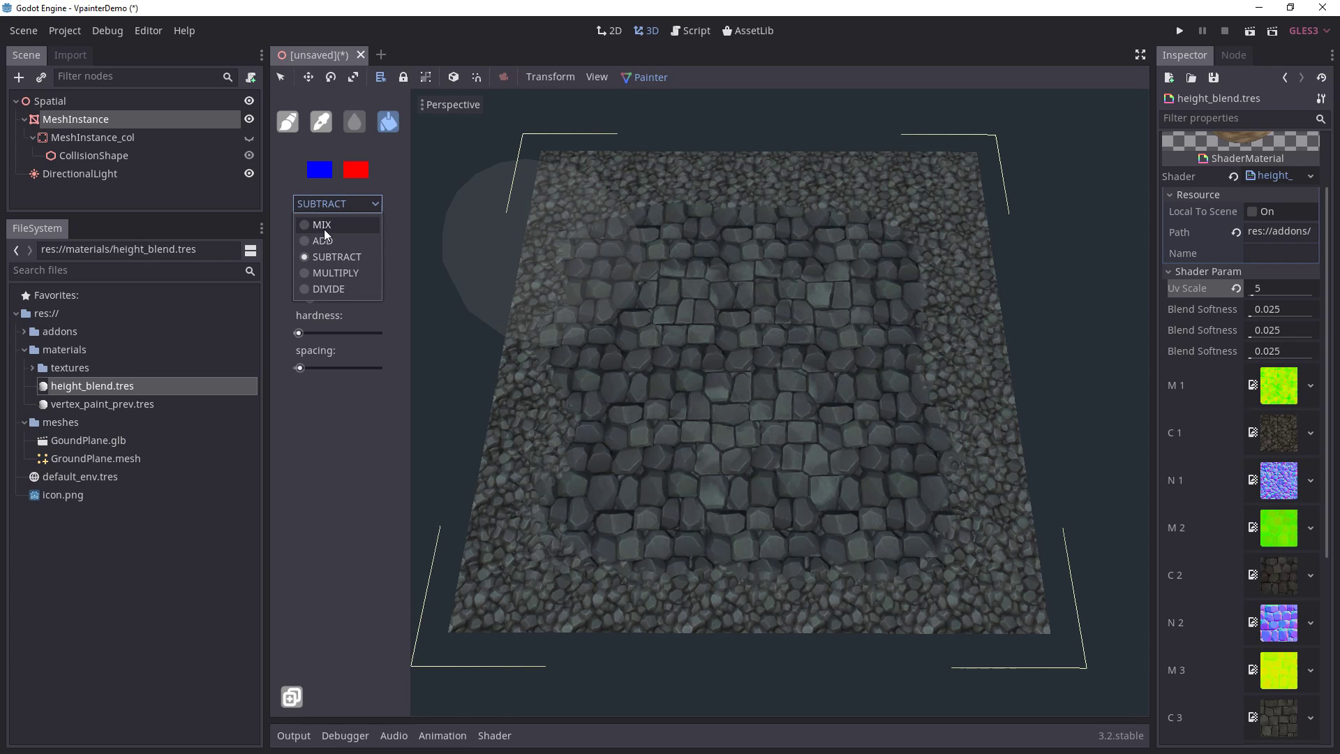
{"action": "left_click", "coordinate": [325, 241]}
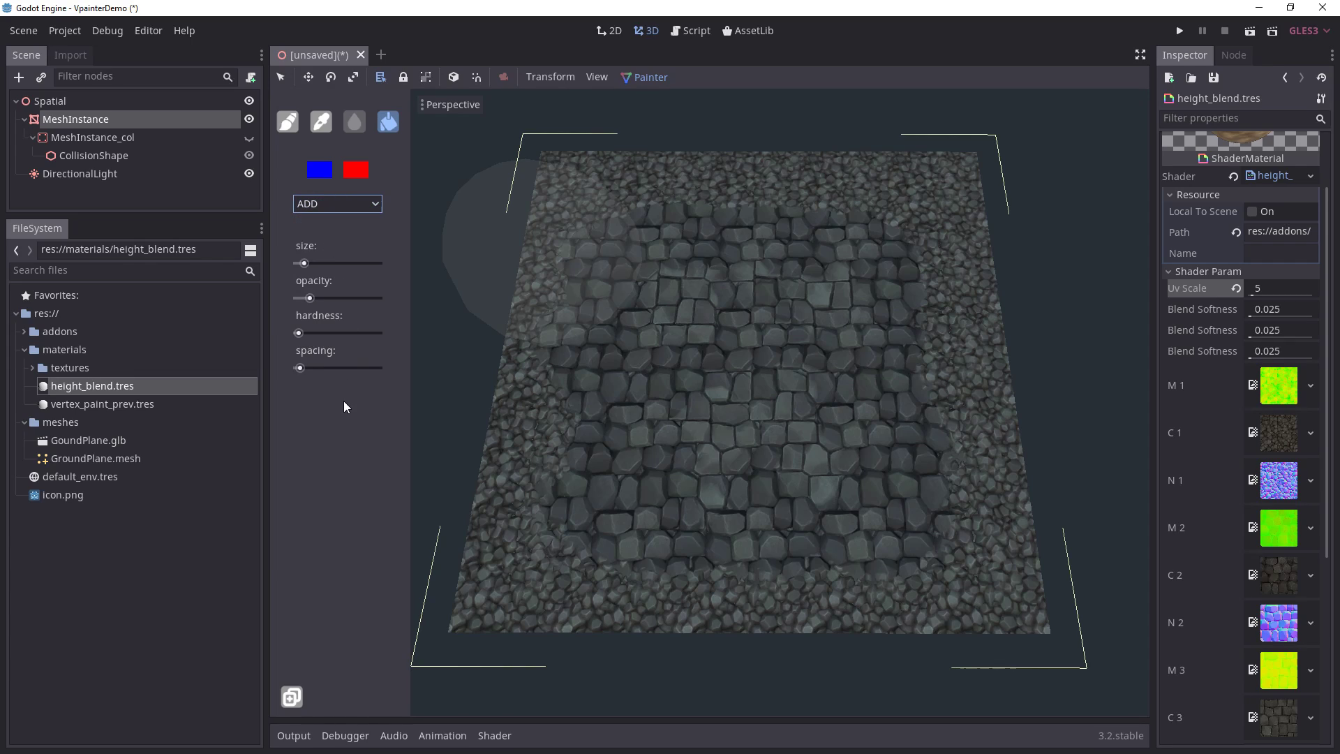
{"action": "left_click", "coordinate": [659, 433]}
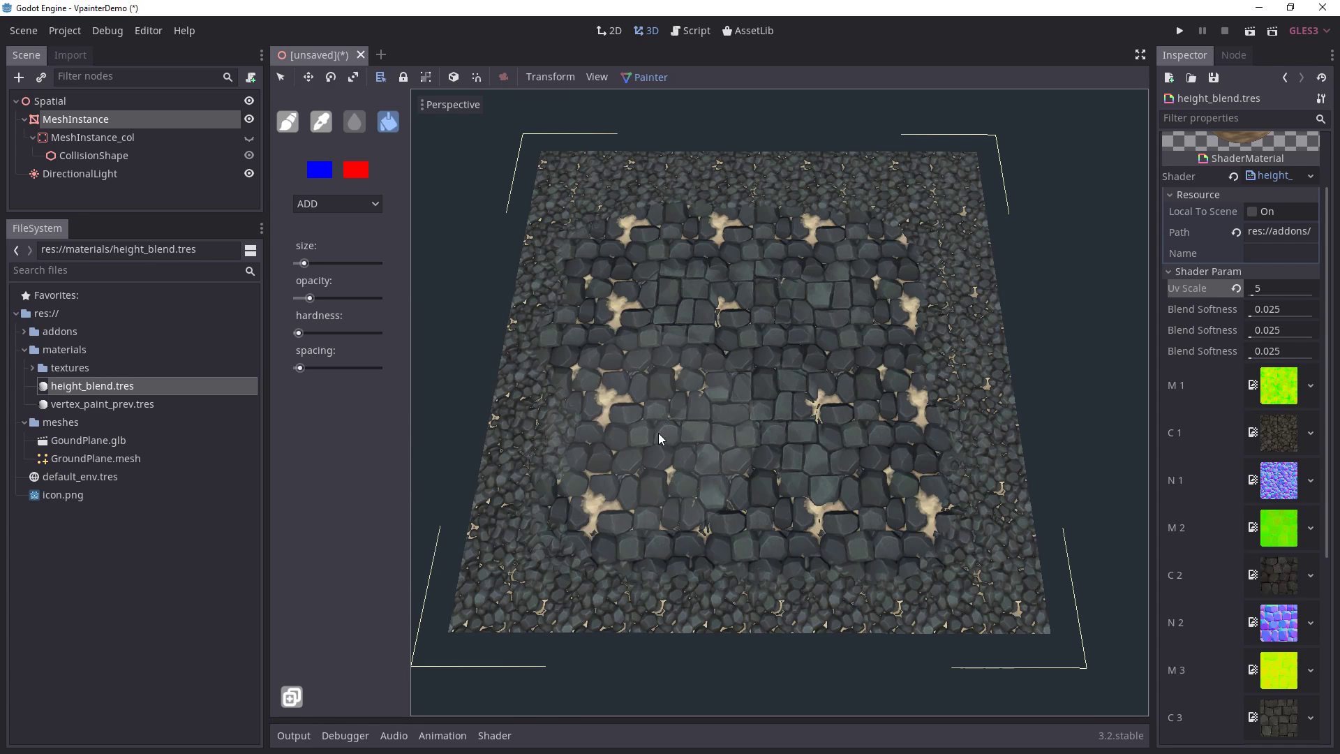
{"action": "left_click", "coordinate": [659, 432]}
{"action": "scroll", "coordinate": [765, 431], "scroll_direction": "down", "scroll_amount": 2}
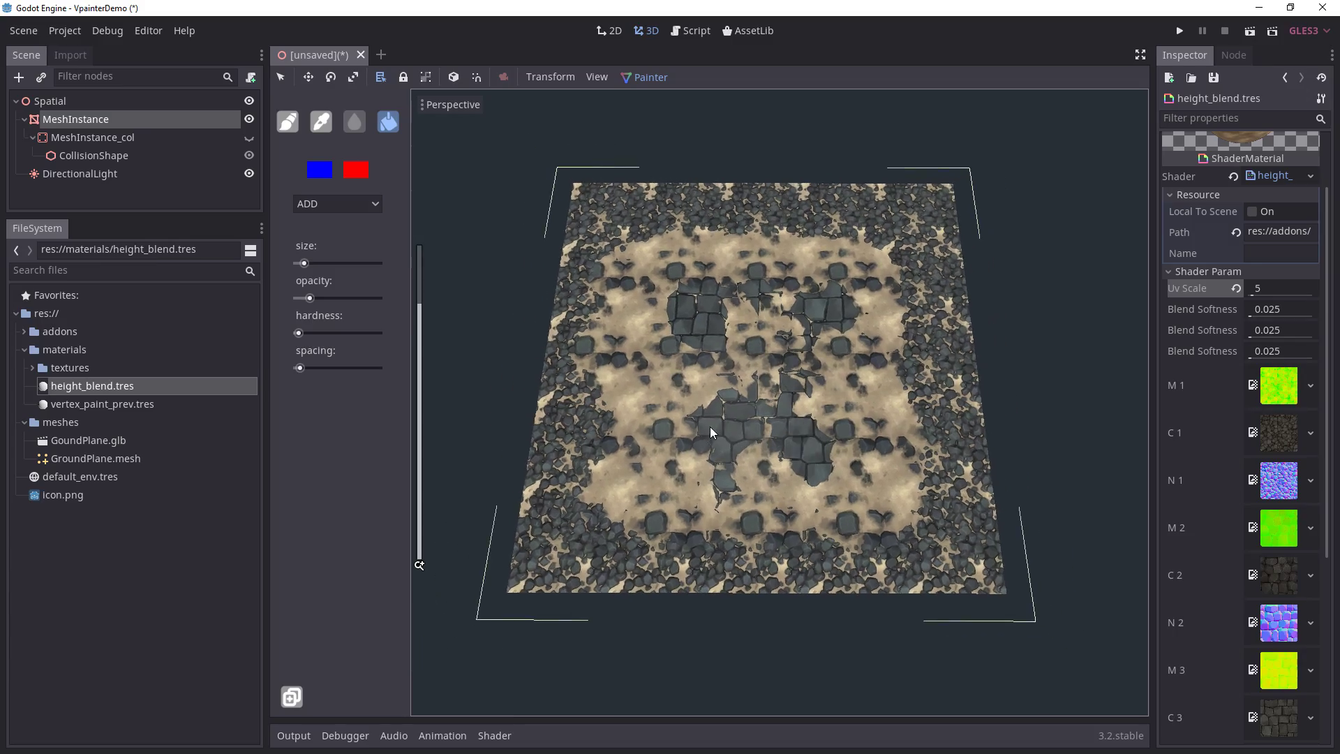
Step: Inspect the filled plane's blend of sand, stones and gravel from several angles and distances, and switch back to the Brush tool
{"action": "mouse_move", "coordinate": [777, 411]}
{"action": "middle_mouse_down"}
{"action": "mouse_move", "coordinate": [879, 359]}
{"action": "mouse_move", "coordinate": [866, 352]}
{"action": "middle_mouse_up"}
{"action": "scroll", "coordinate": [795, 407], "scroll_direction": "up", "scroll_amount": 2}
{"action": "scroll", "coordinate": [796, 408], "scroll_direction": "up", "scroll_amount": 2}
{"action": "scroll", "coordinate": [866, 352], "scroll_direction": "up", "scroll_amount": 2}
{"action": "scroll", "coordinate": [865, 352], "scroll_direction": "down", "scroll_amount": 3}
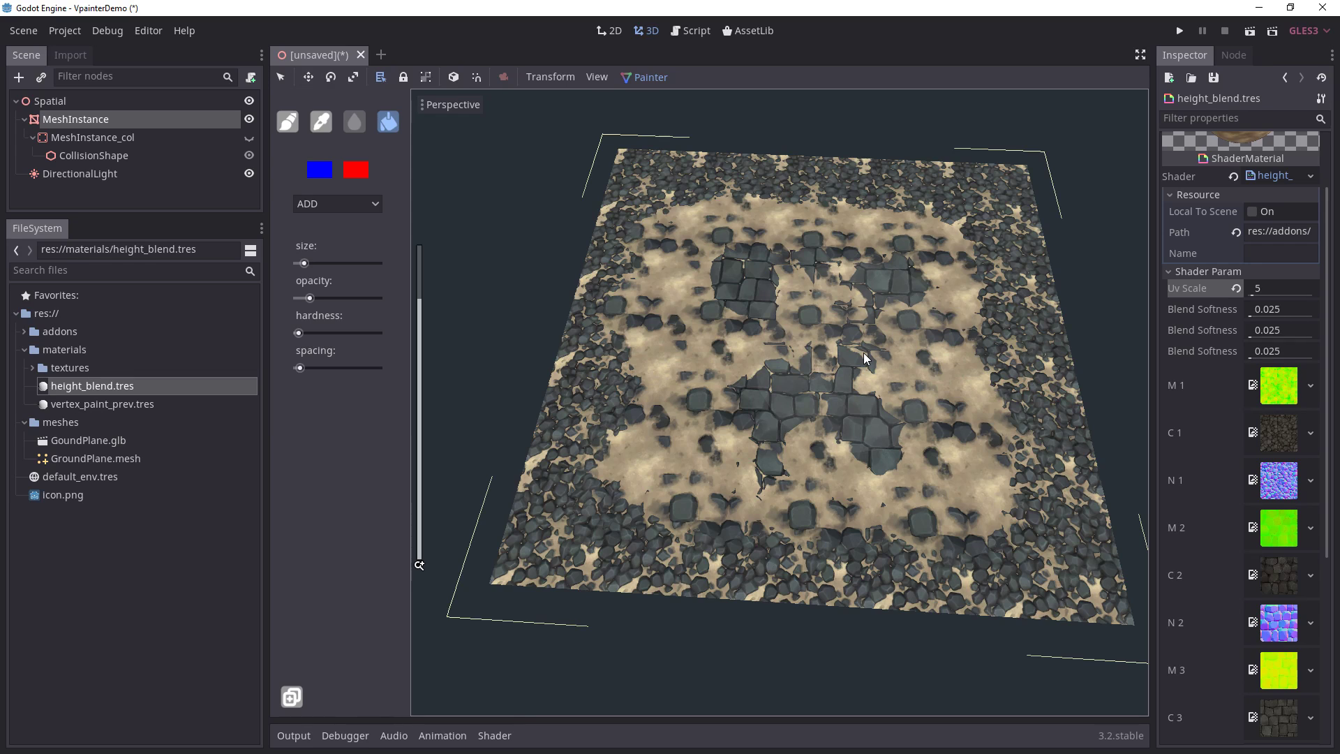
{"action": "middle_click_drag", "start_coordinate": [827, 345], "coordinate": [844, 364]}
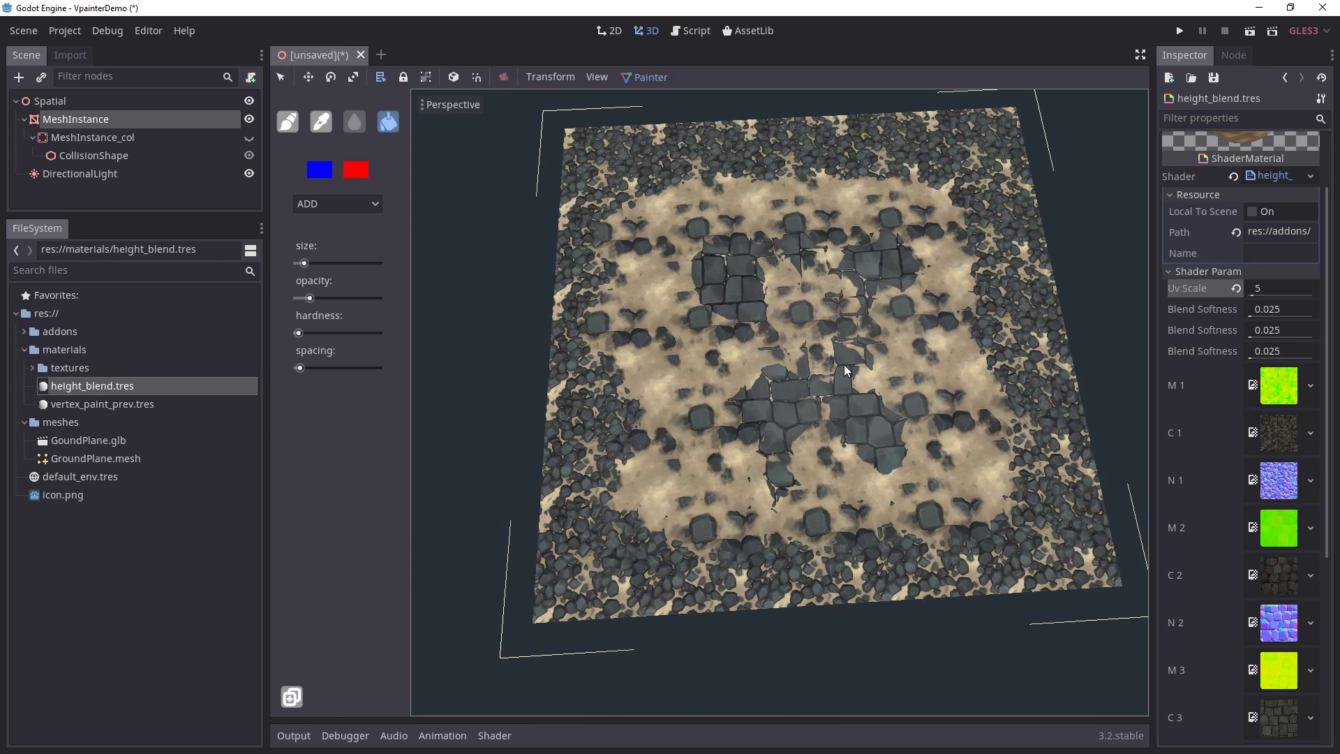
{"action": "scroll", "coordinate": [844, 364], "scroll_direction": "up", "scroll_amount": 2}
{"action": "left_click", "coordinate": [295, 121]}
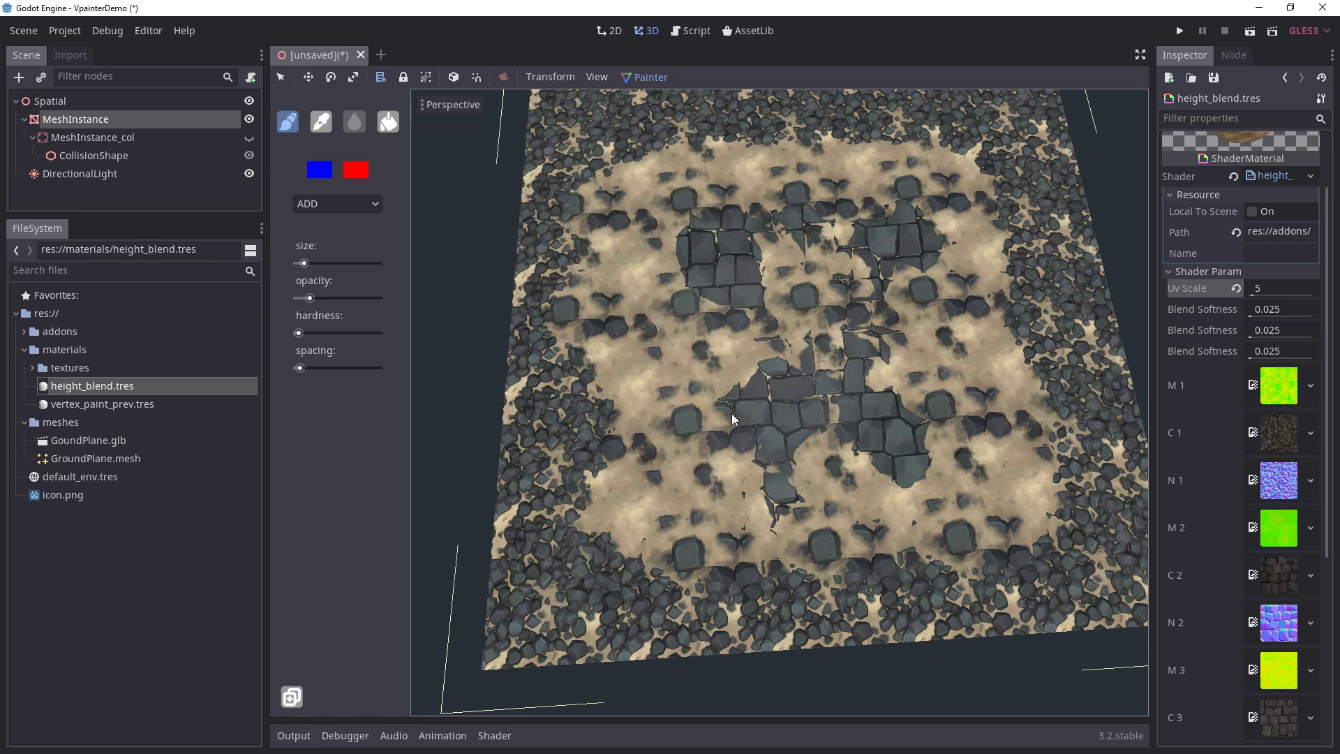
{"action": "scroll", "coordinate": [719, 327], "scroll_direction": "down", "scroll_amount": 4}
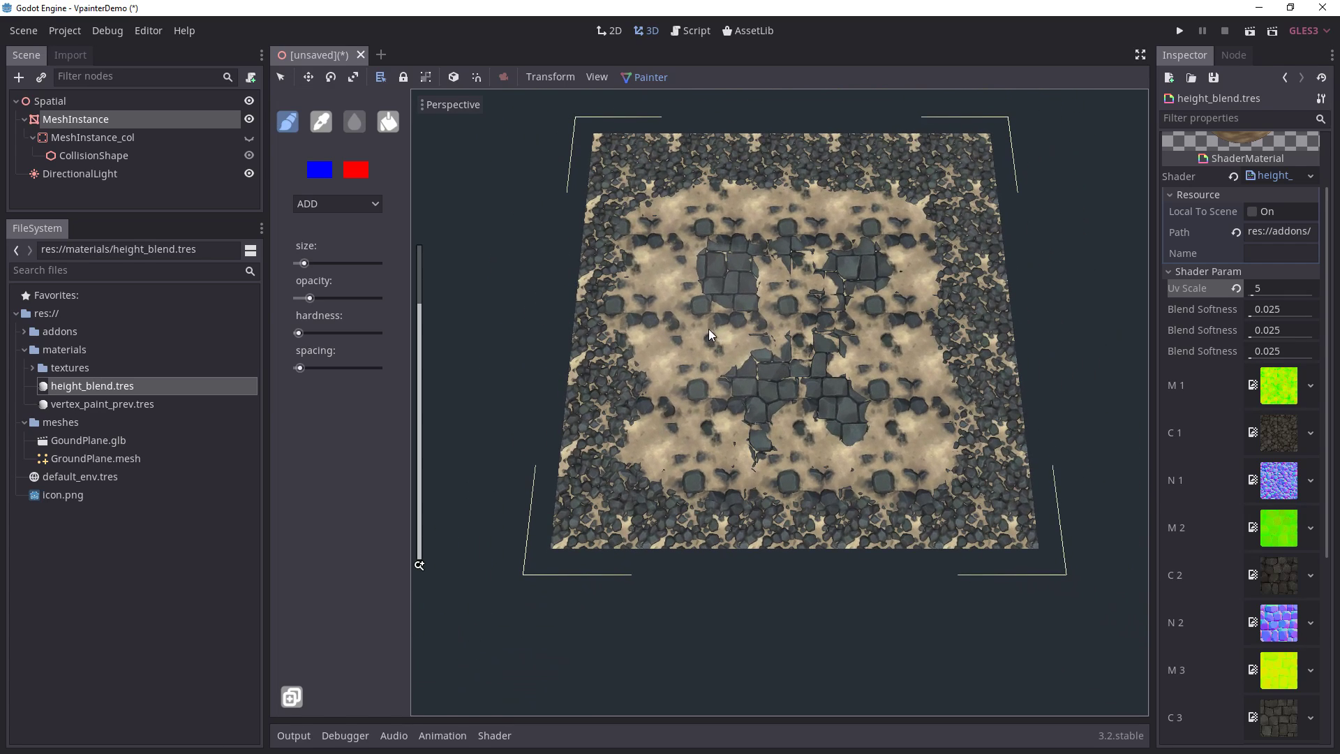
{"action": "middle_click_drag", "start_coordinate": [702, 360], "coordinate": [699, 375], "text": "shift"}
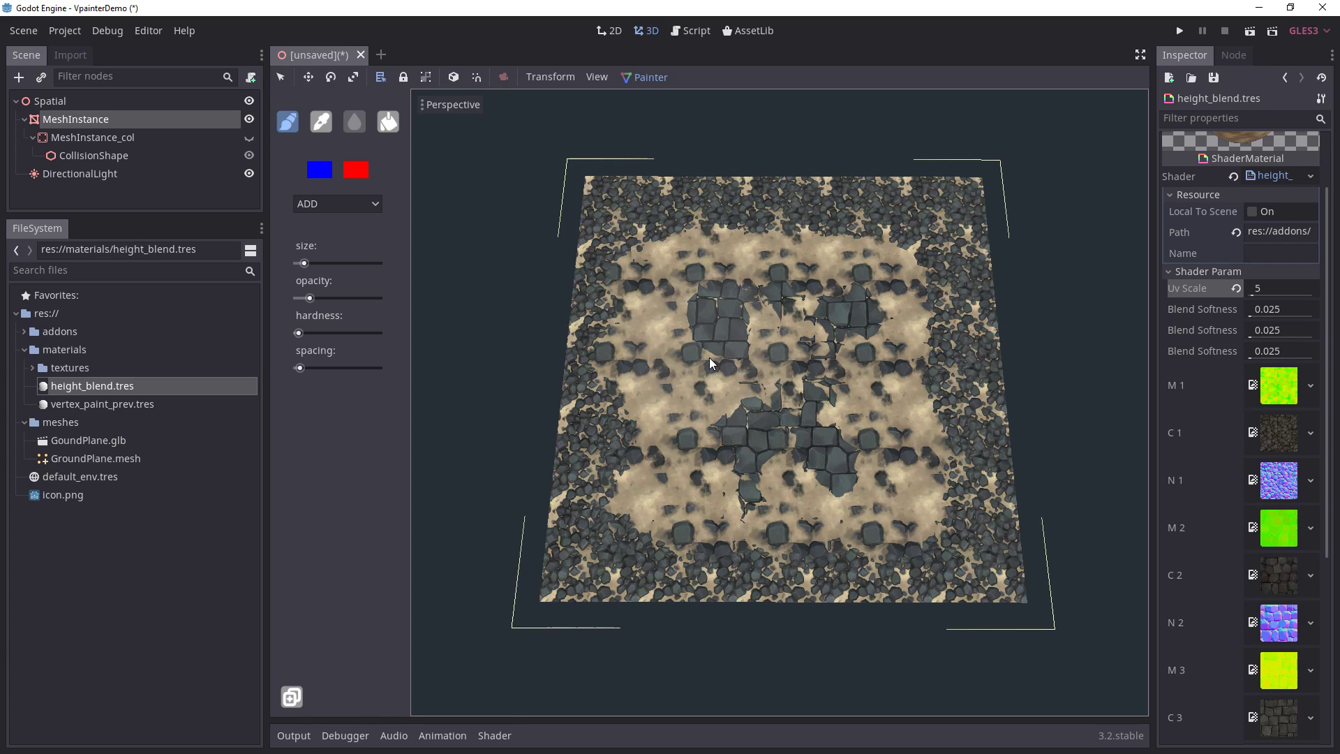
{"action": "middle_click_drag", "start_coordinate": [675, 467], "coordinate": [704, 426]}
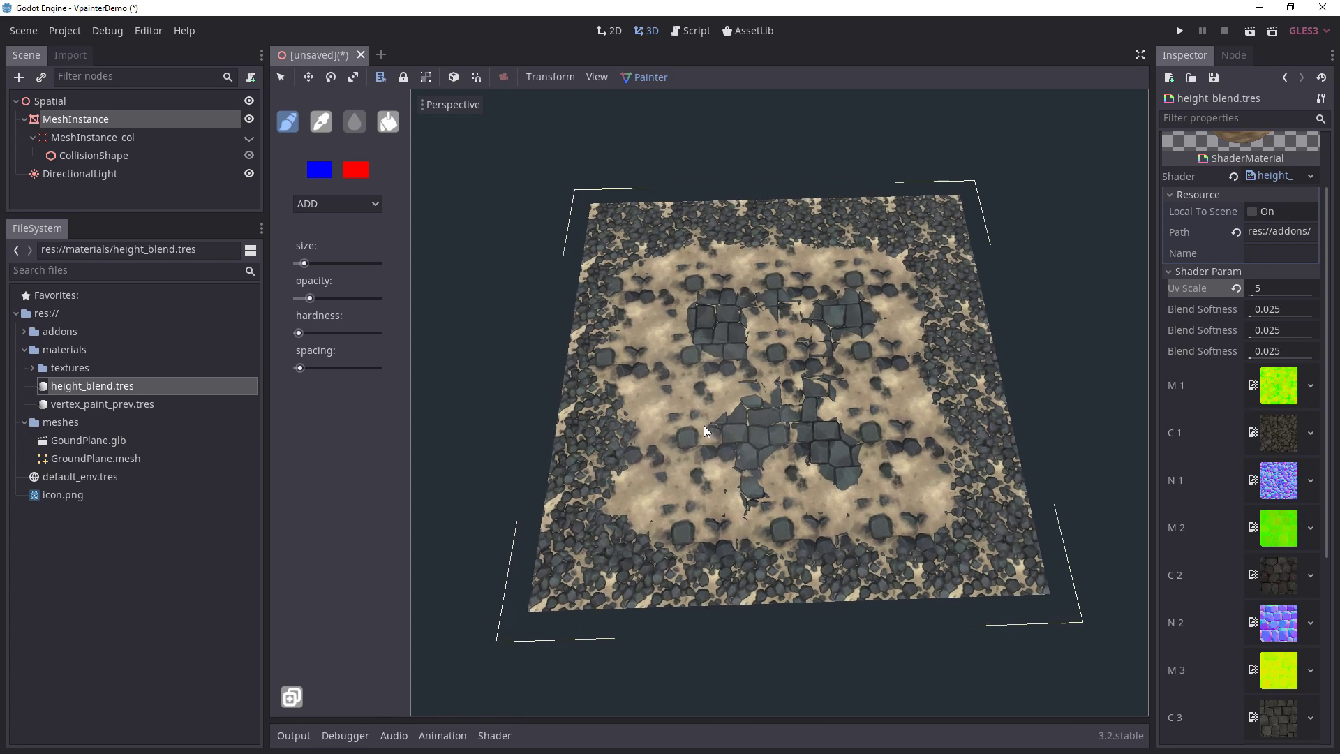
{"action": "scroll", "coordinate": [702, 426], "scroll_direction": "up", "scroll_amount": 3}
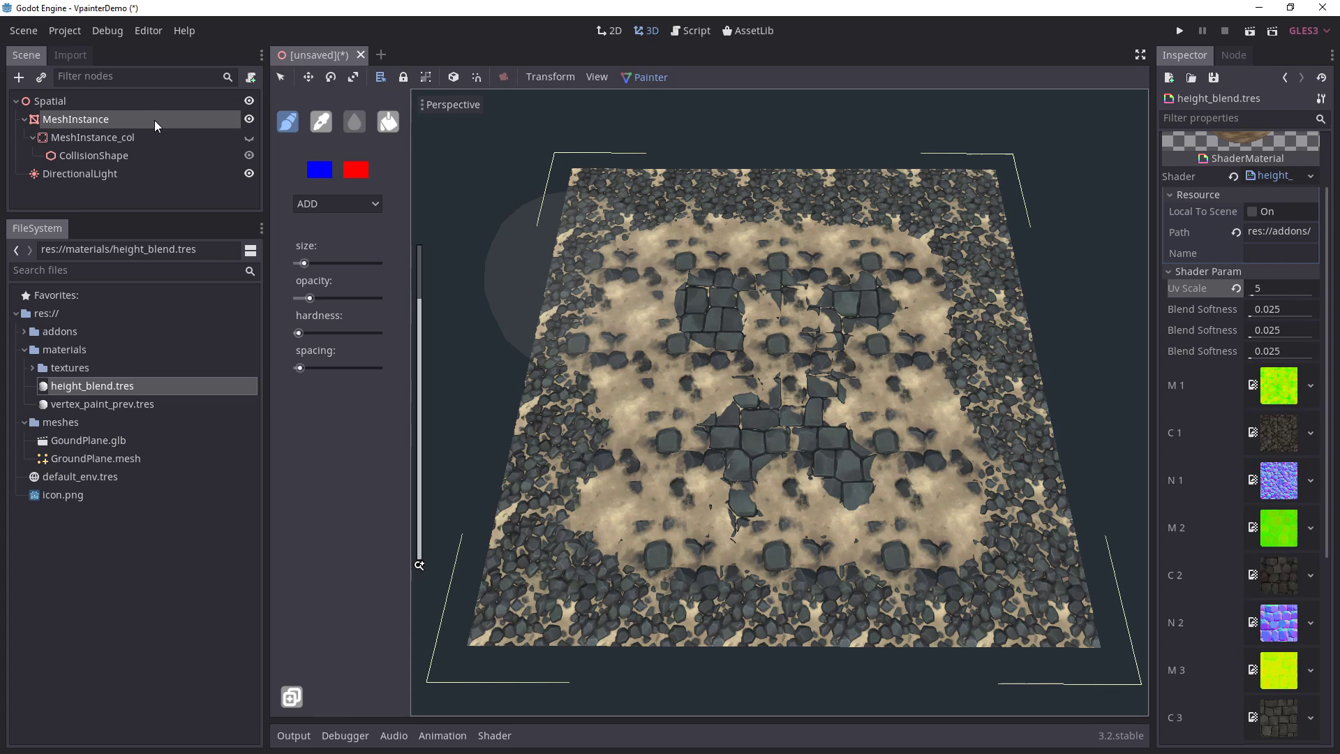
Step: Leave painting mode by reselecting the MeshInstance node, and look at the resource options of its Mesh property
{"action": "left_click", "coordinate": [111, 103]}
{"action": "left_click", "coordinate": [102, 119]}
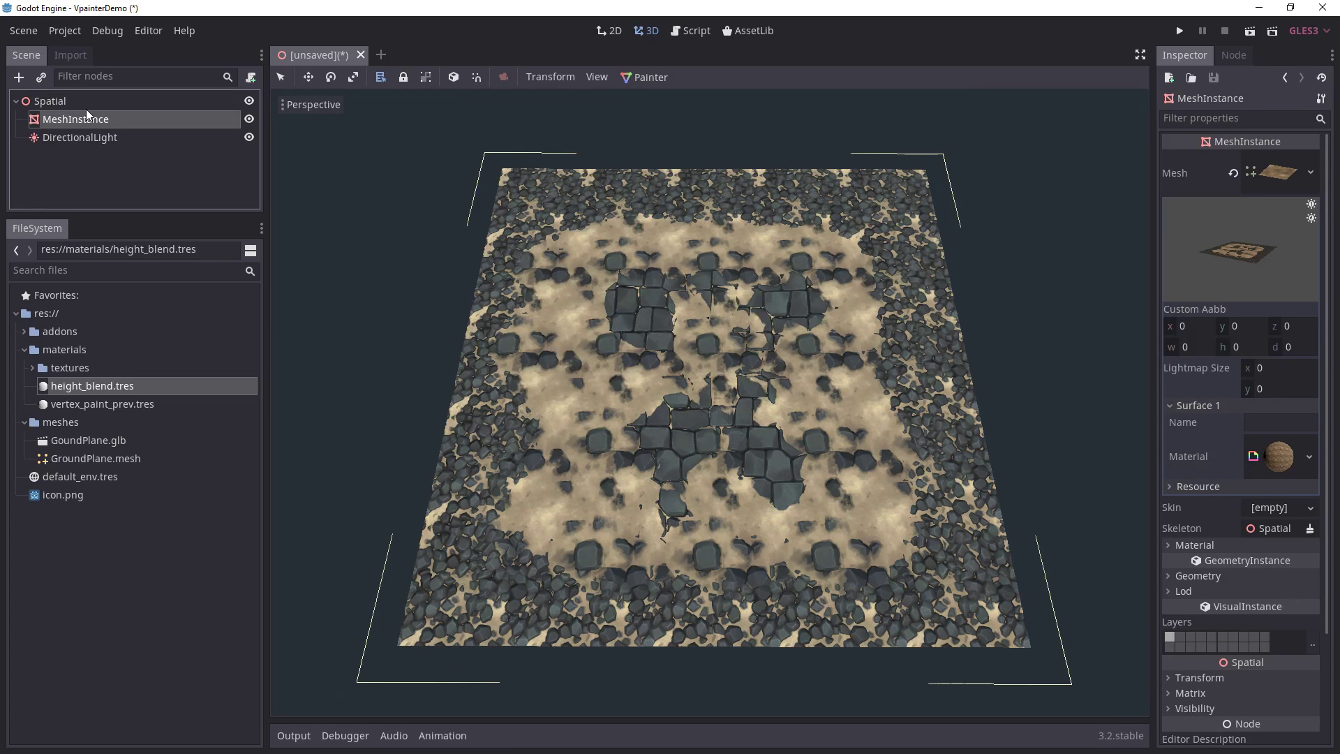
{"action": "left_click", "coordinate": [1311, 173]}
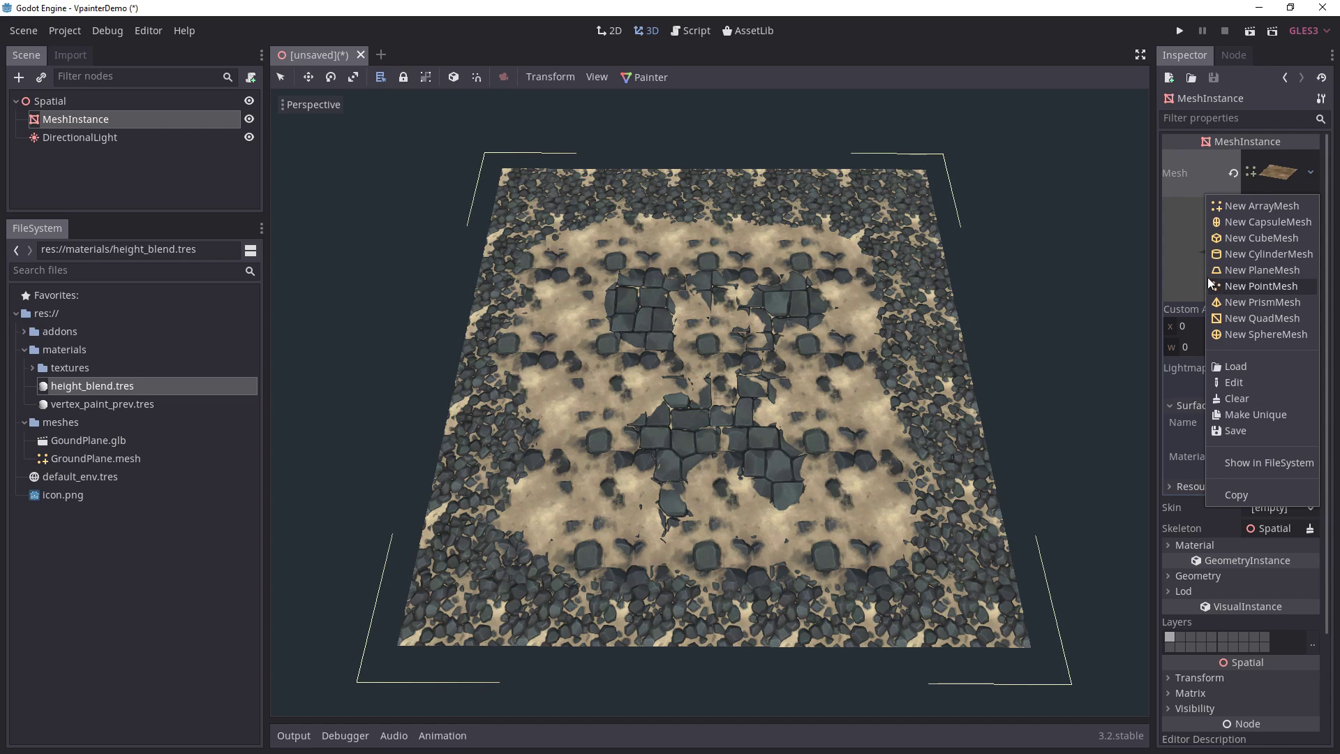
{"action": "middle_click_drag", "start_coordinate": [659, 296], "coordinate": [663, 303]}
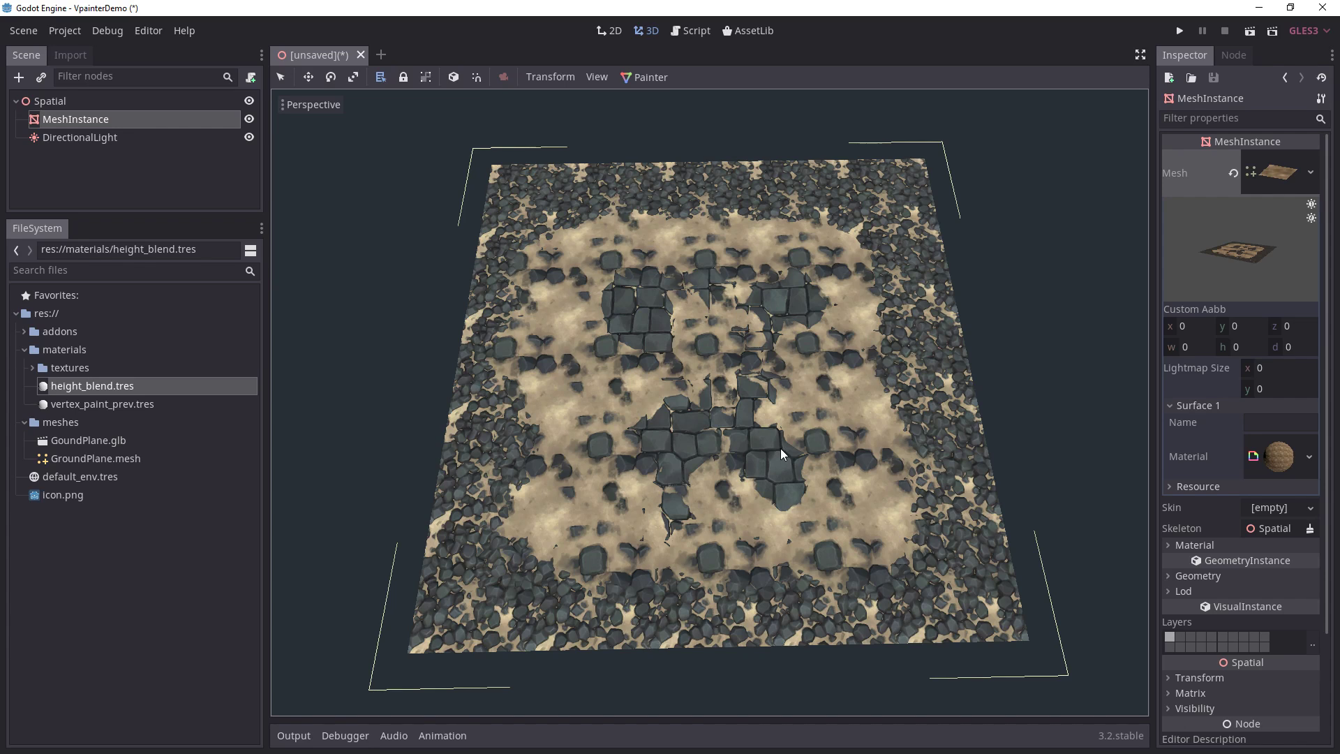
{"action": "middle_click_drag", "start_coordinate": [780, 448], "coordinate": [770, 442]}
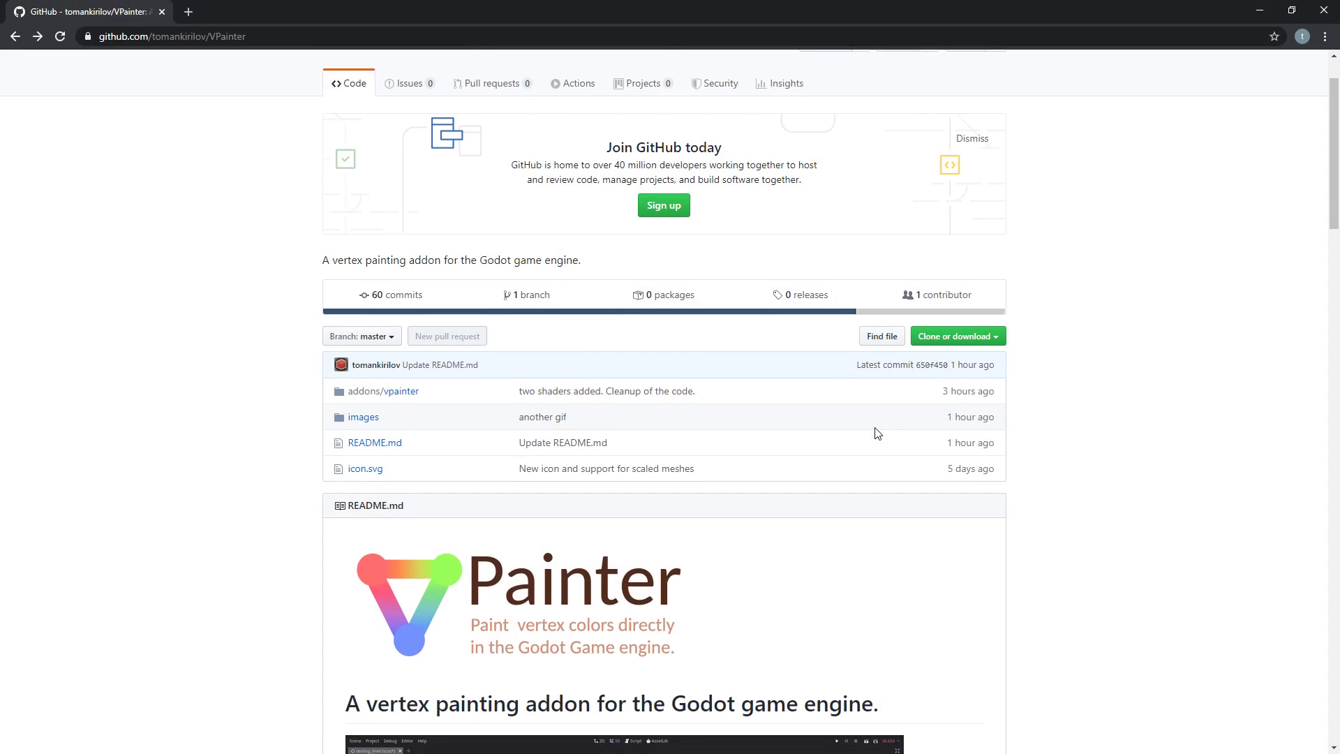
Step: Read the VPainter README on GitHub in the browser through its Limitations section, highlight the RGB-only painting note, and return to Godot
{"action": "scroll", "coordinate": [877, 433], "scroll_direction": "down", "scroll_amount": 4}
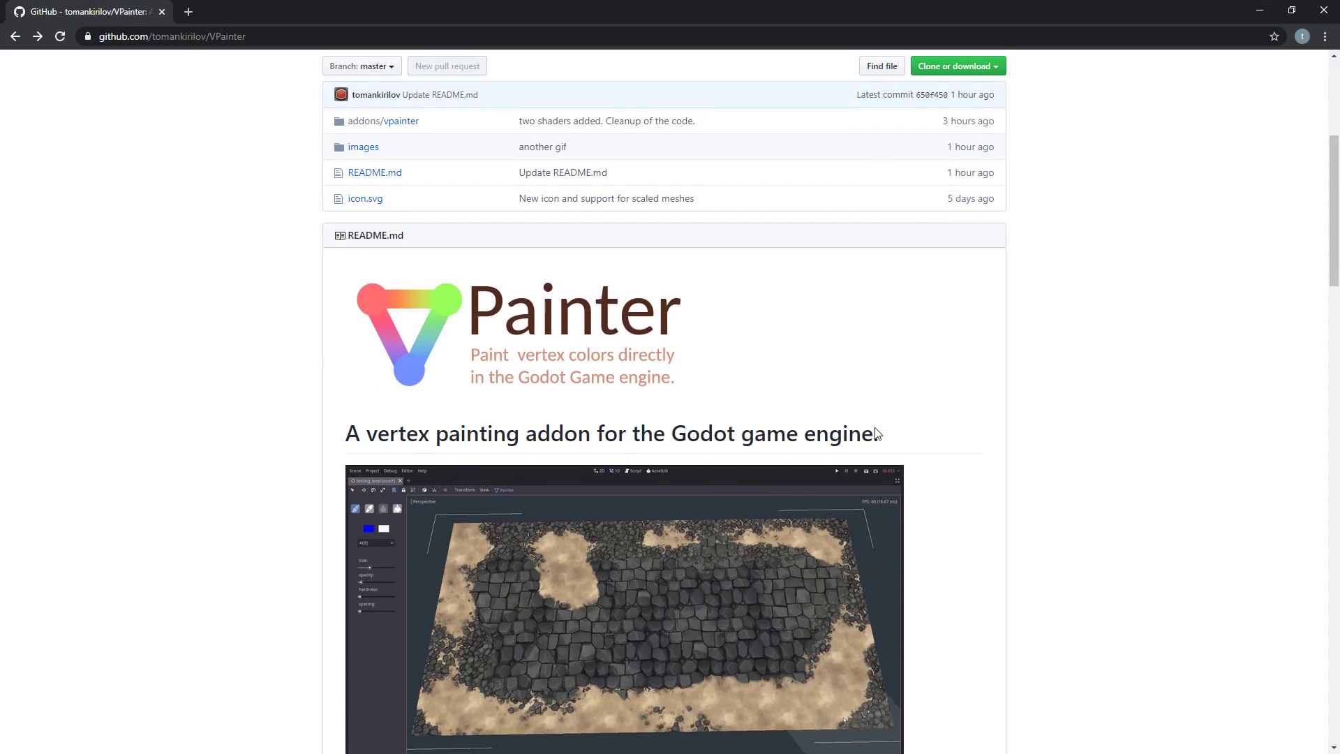
{"action": "scroll", "coordinate": [877, 434], "scroll_direction": "down", "scroll_amount": 8}
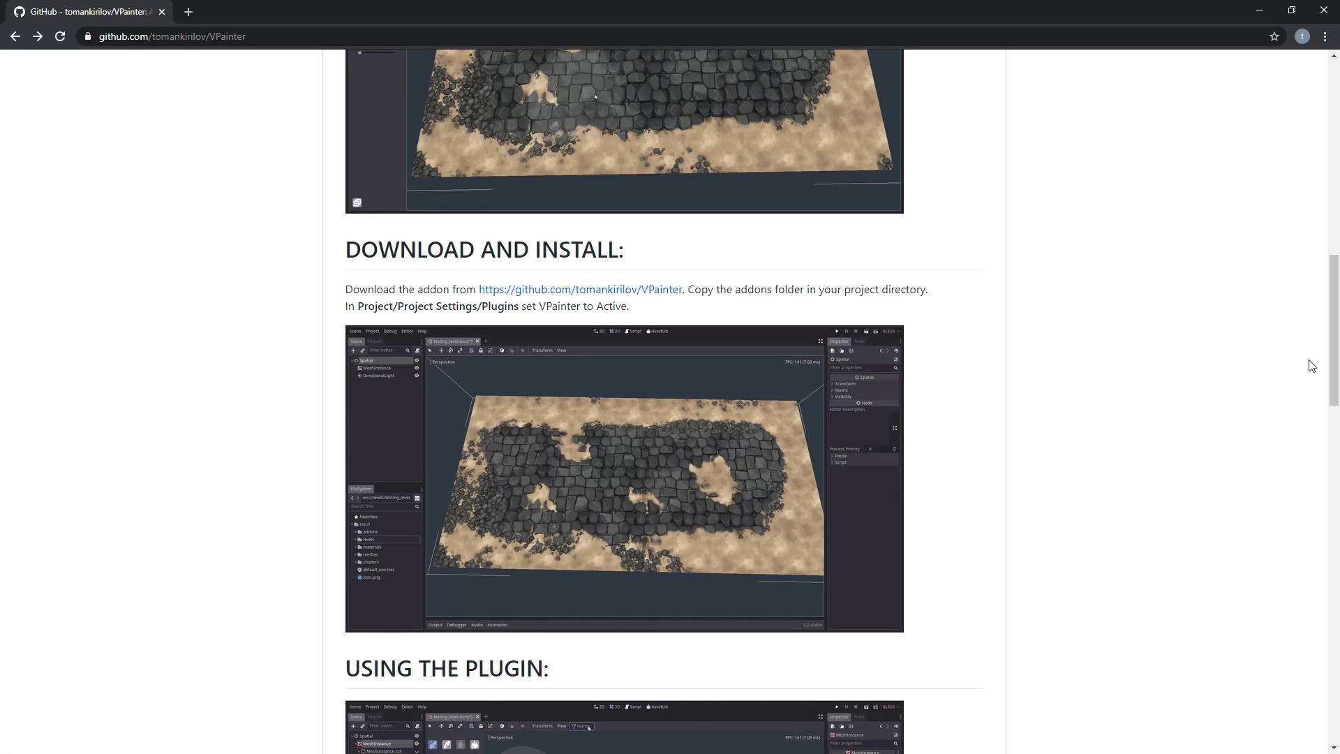
{"action": "scroll", "coordinate": [1299, 488], "scroll_direction": "down", "scroll_amount": 18}
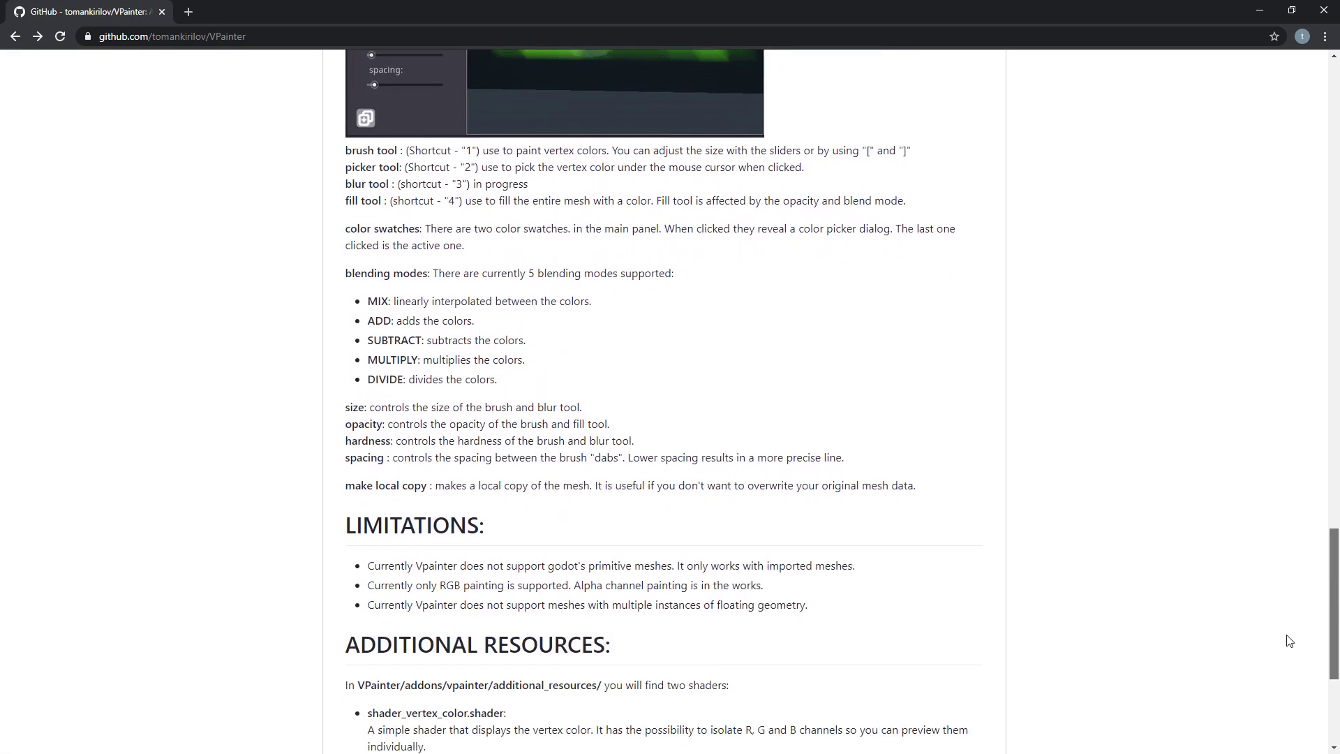
{"action": "scroll", "coordinate": [969, 399], "scroll_direction": "down", "scroll_amount": 2}
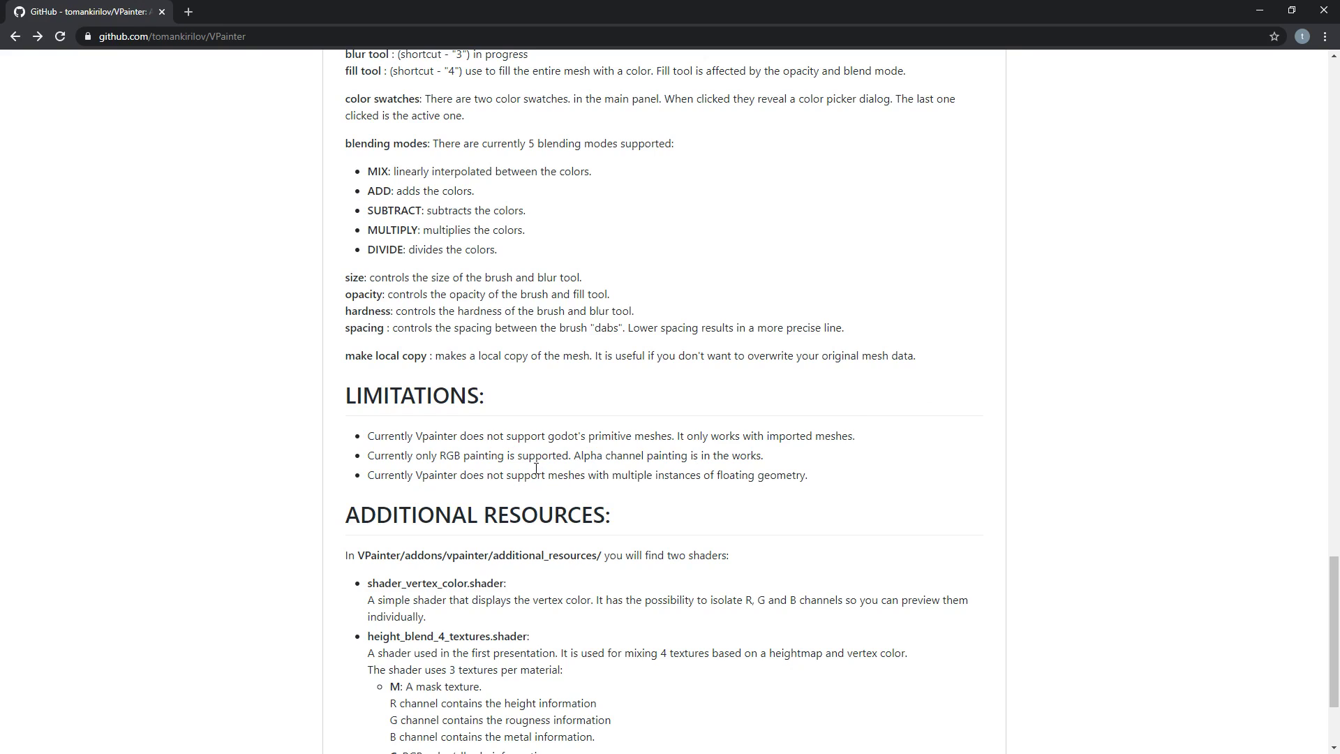
{"action": "left_click_drag", "start_coordinate": [388, 455], "coordinate": [529, 454]}
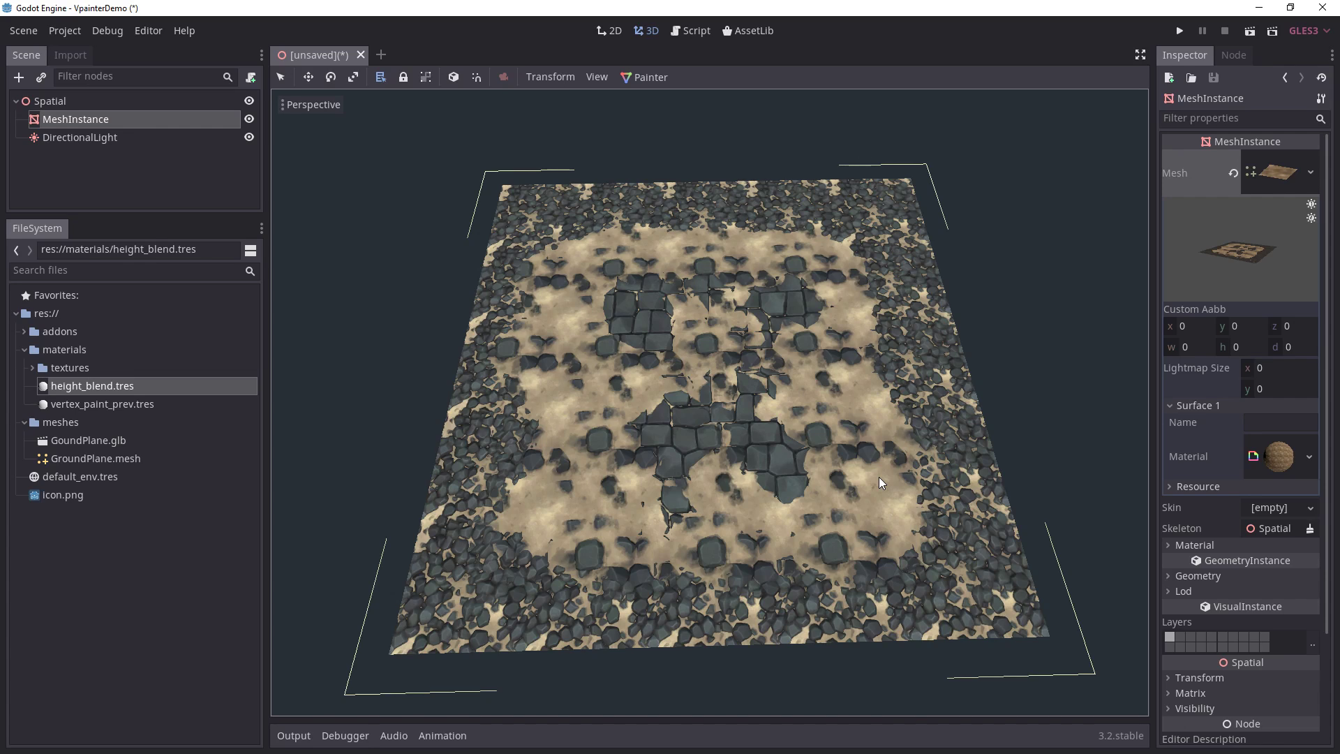
{"action": "key", "text": "alt+Tab"}
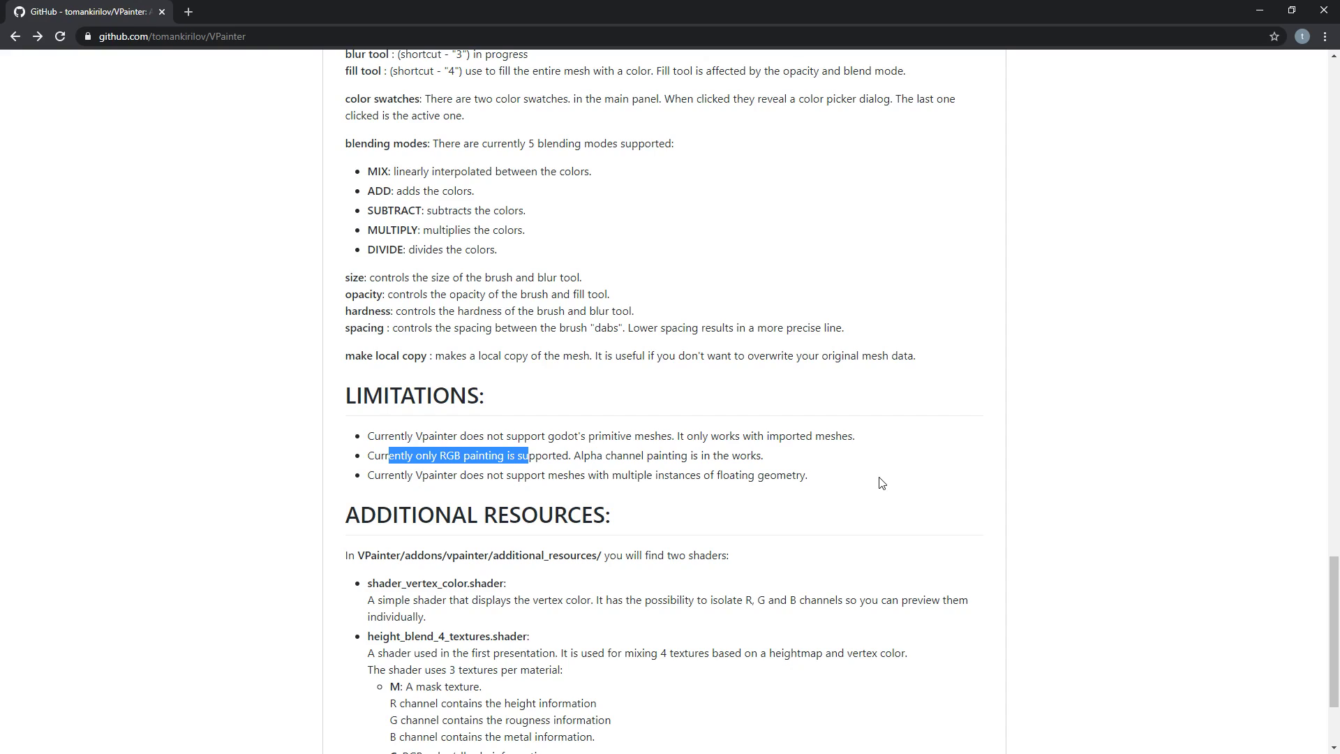
{"action": "key", "text": "alt+Tab"}
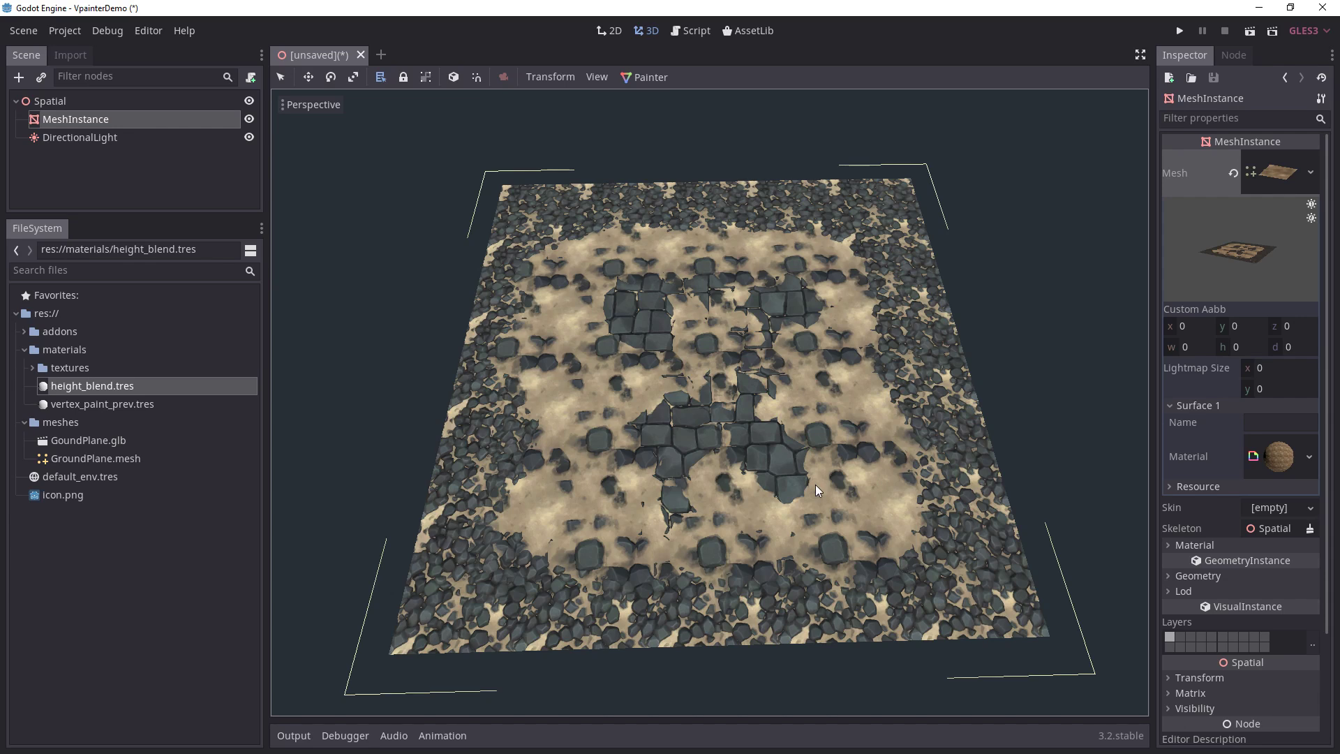
{"action": "mouse_move", "coordinate": [815, 484]}
{"action": "middle_mouse_down"}
{"action": "mouse_move", "coordinate": [812, 292]}
{"action": "mouse_move", "coordinate": [809, 489]}
{"action": "middle_mouse_up"}
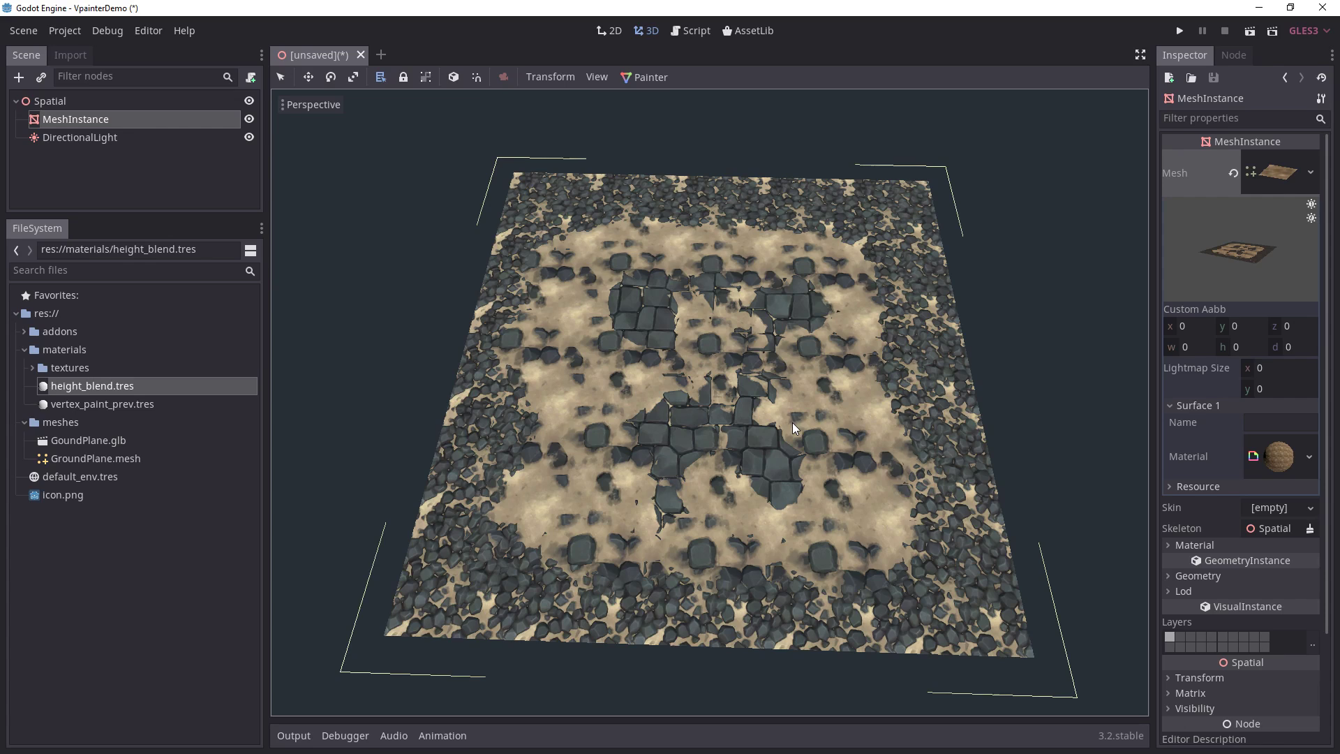
{"action": "middle_click_drag", "start_coordinate": [794, 422], "coordinate": [802, 406]}
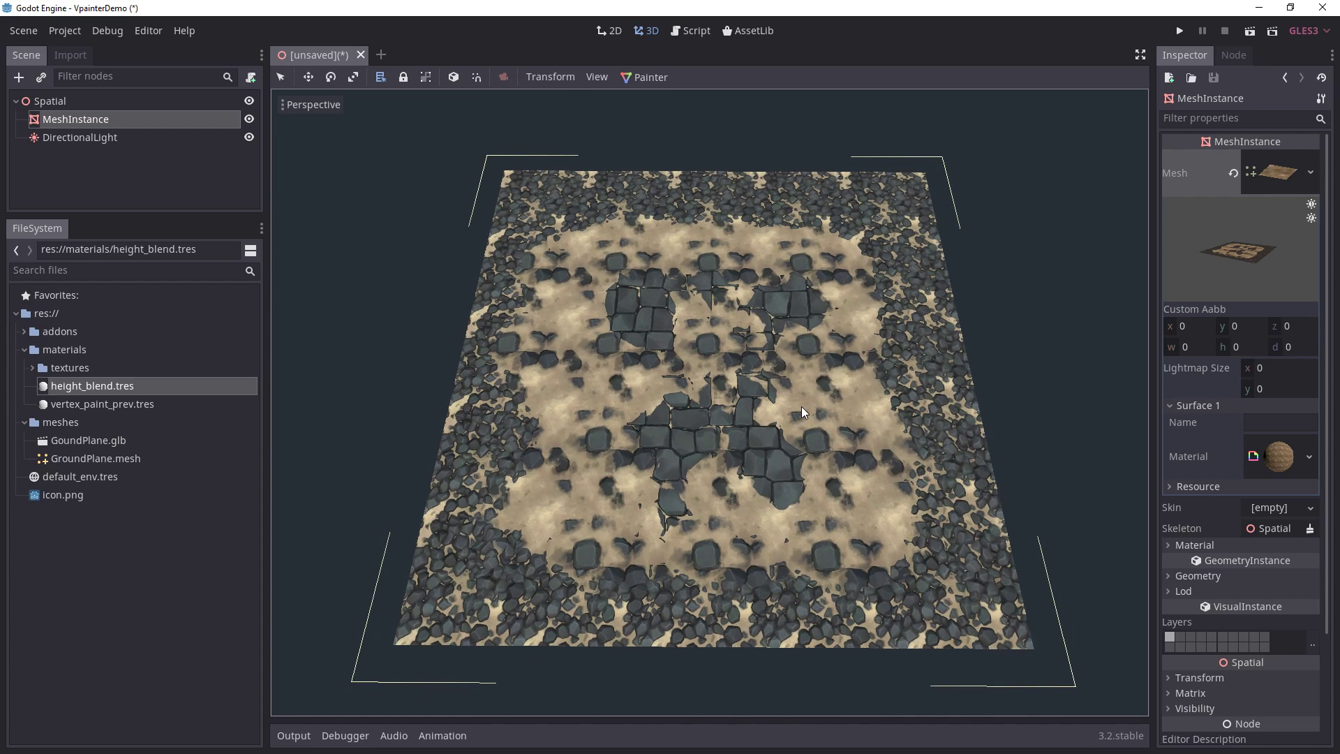
{"action": "scroll", "coordinate": [802, 408], "scroll_direction": "up", "scroll_amount": 3}
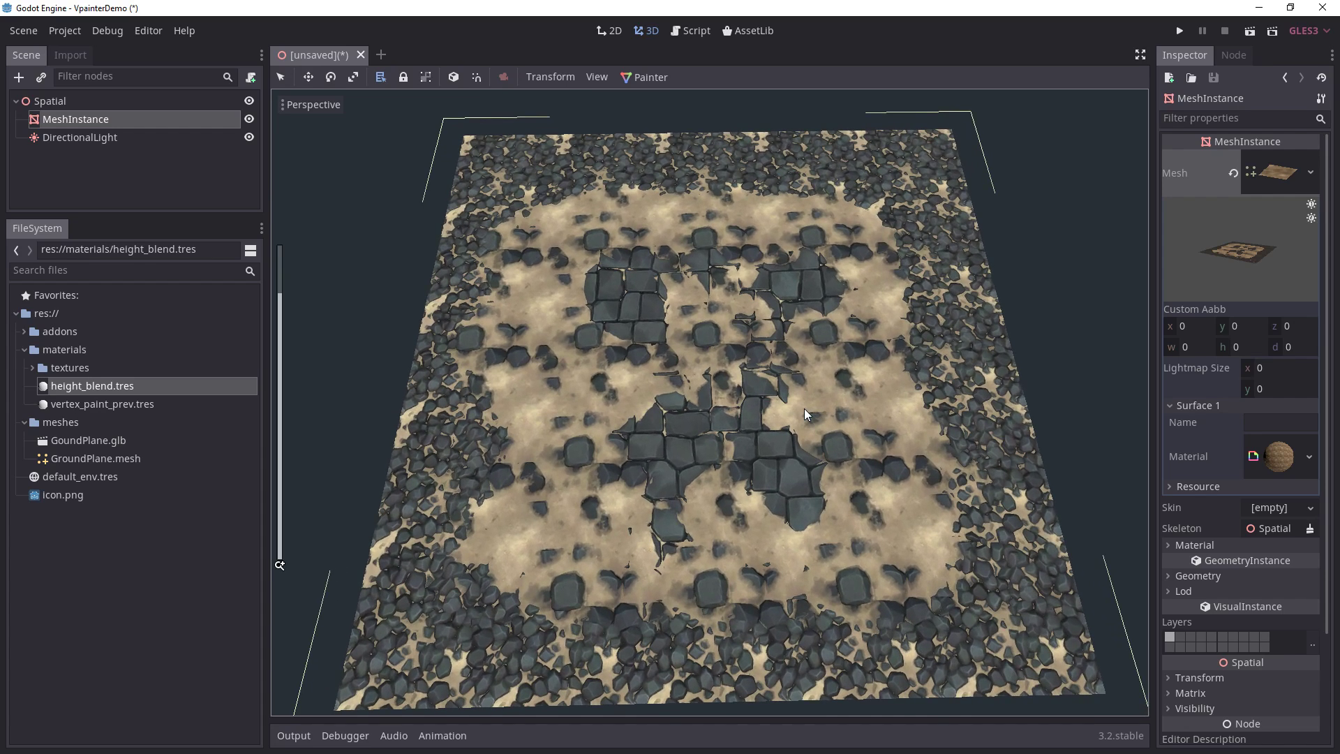